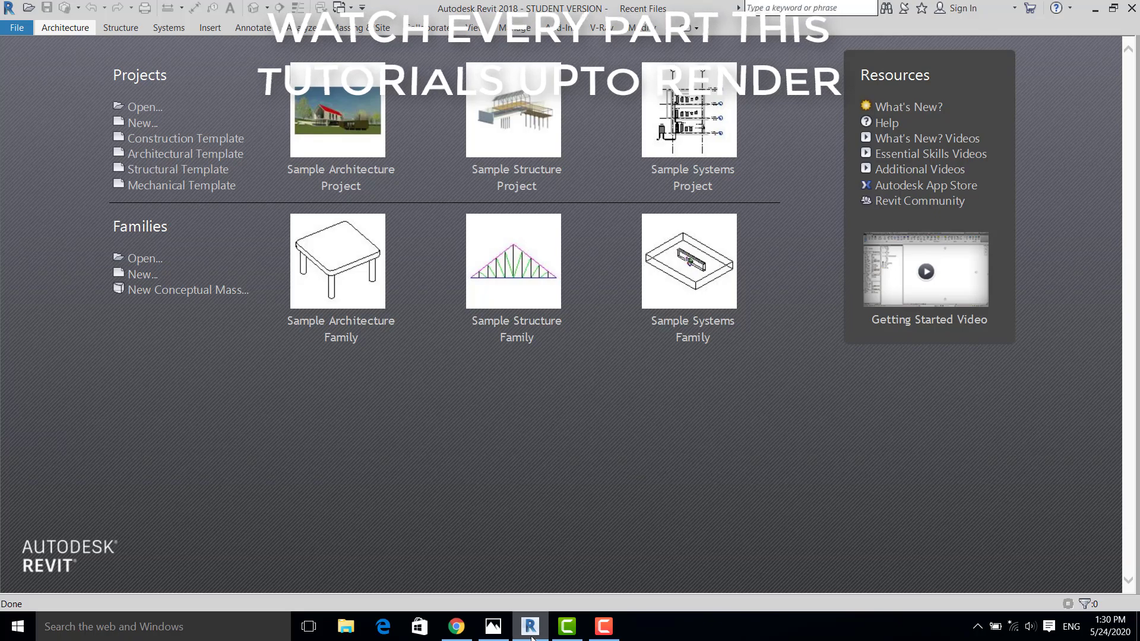
- Switch to Photos and examine the reference picture of the looped glass tower
{"action": "left_click", "coordinate": [526, 626]}
{"action": "left_click", "coordinate": [523, 626]}
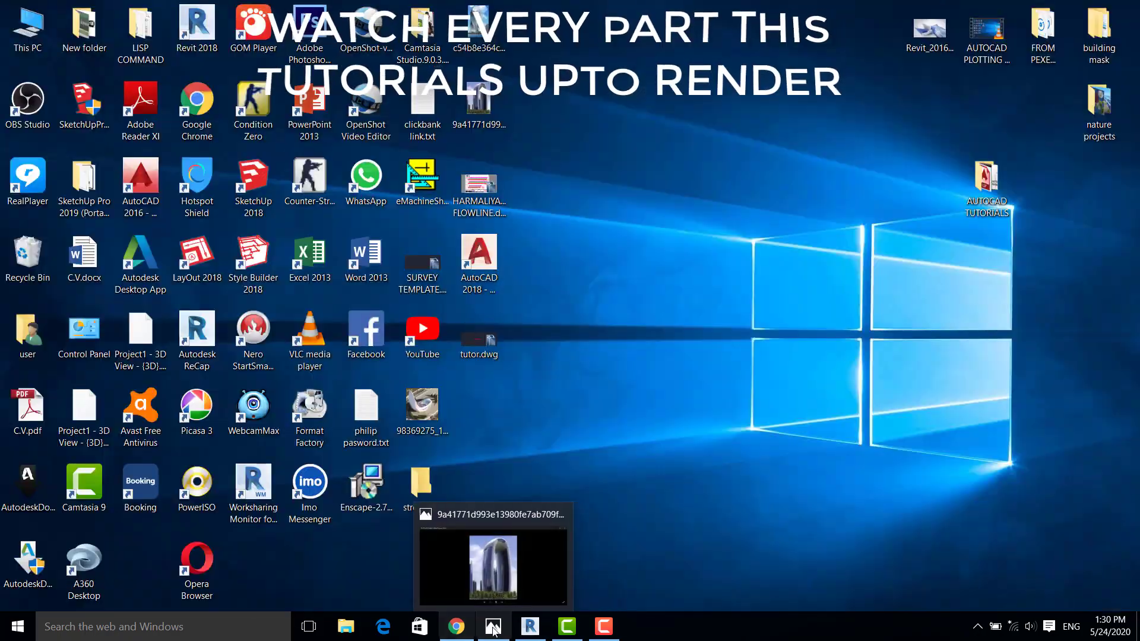
{"action": "left_click", "coordinate": [493, 626]}
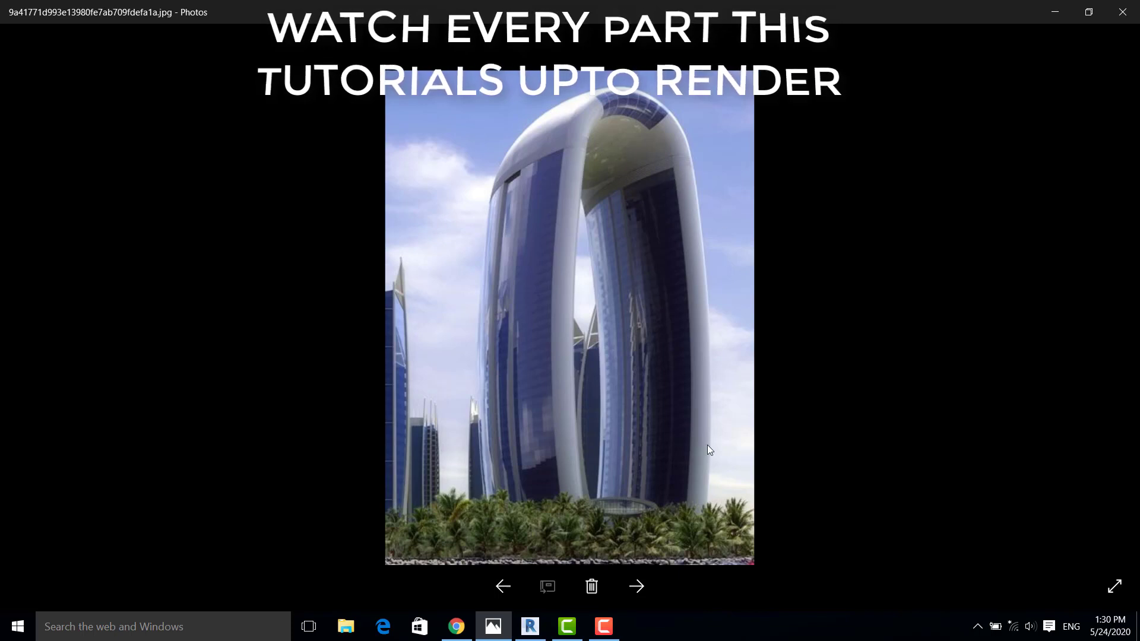
- Switch to Chrome and review the title, description and credit of the tower picture's Pinterest page
{"action": "left_click", "coordinate": [455, 631]}
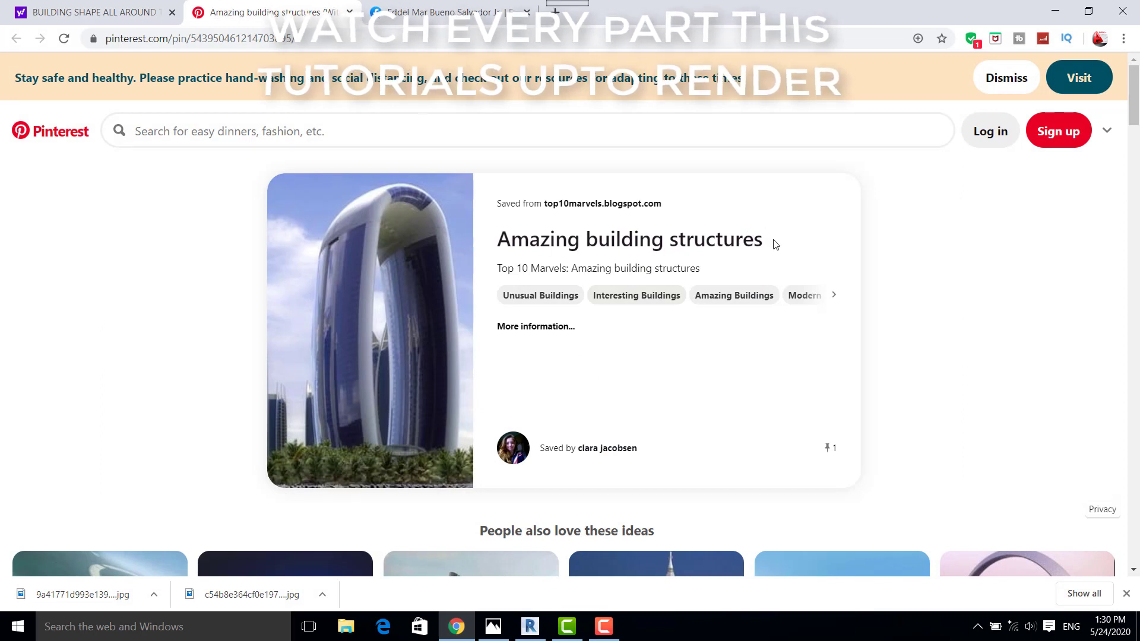
{"action": "left_click_drag", "start_coordinate": [774, 243], "coordinate": [492, 233]}
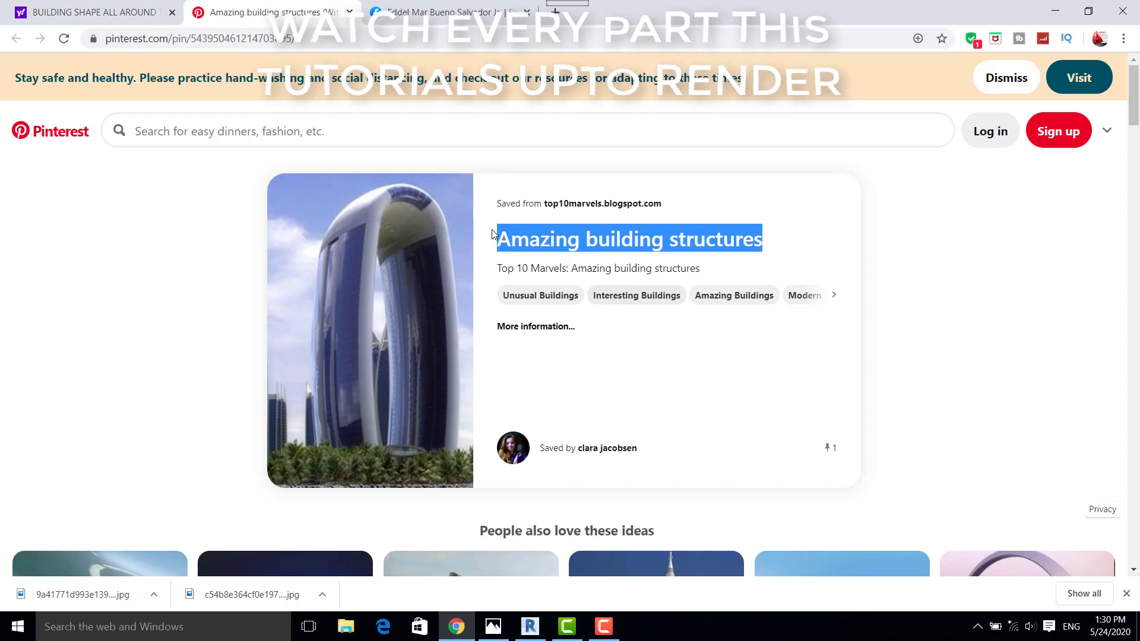
{"action": "left_click", "coordinate": [614, 364]}
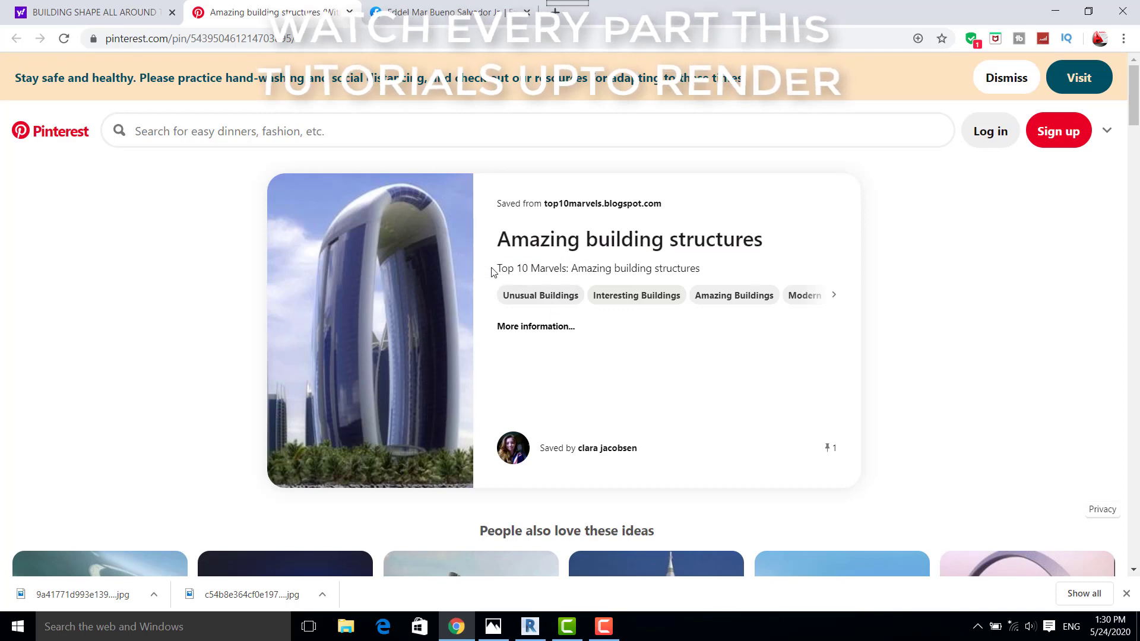
{"action": "left_click_drag", "start_coordinate": [493, 269], "coordinate": [707, 274]}
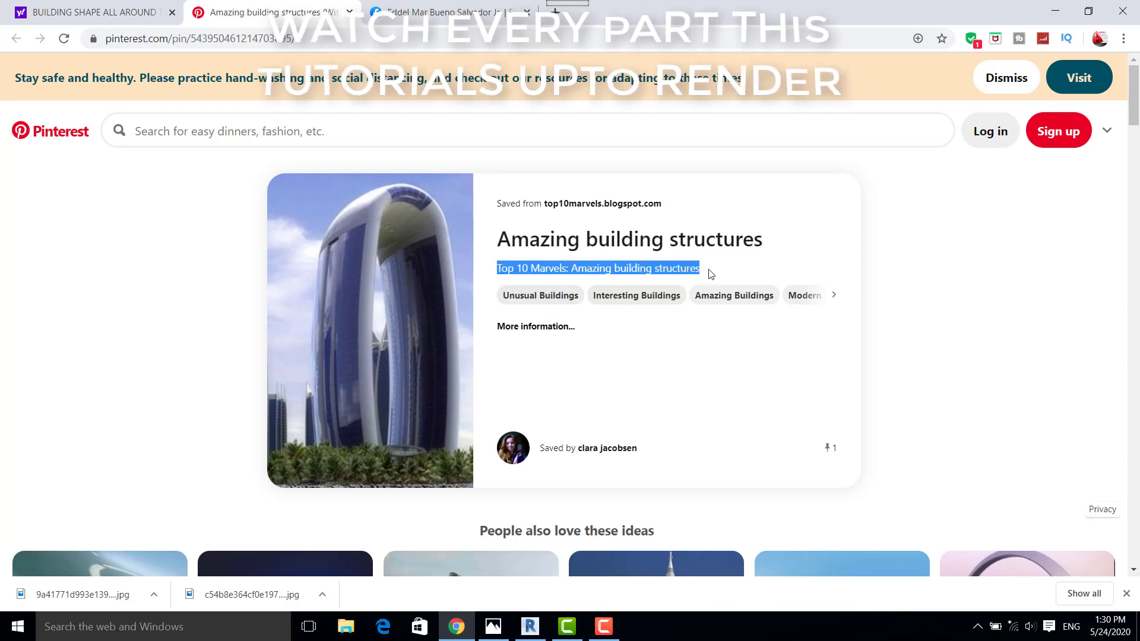
{"action": "left_click", "coordinate": [706, 335]}
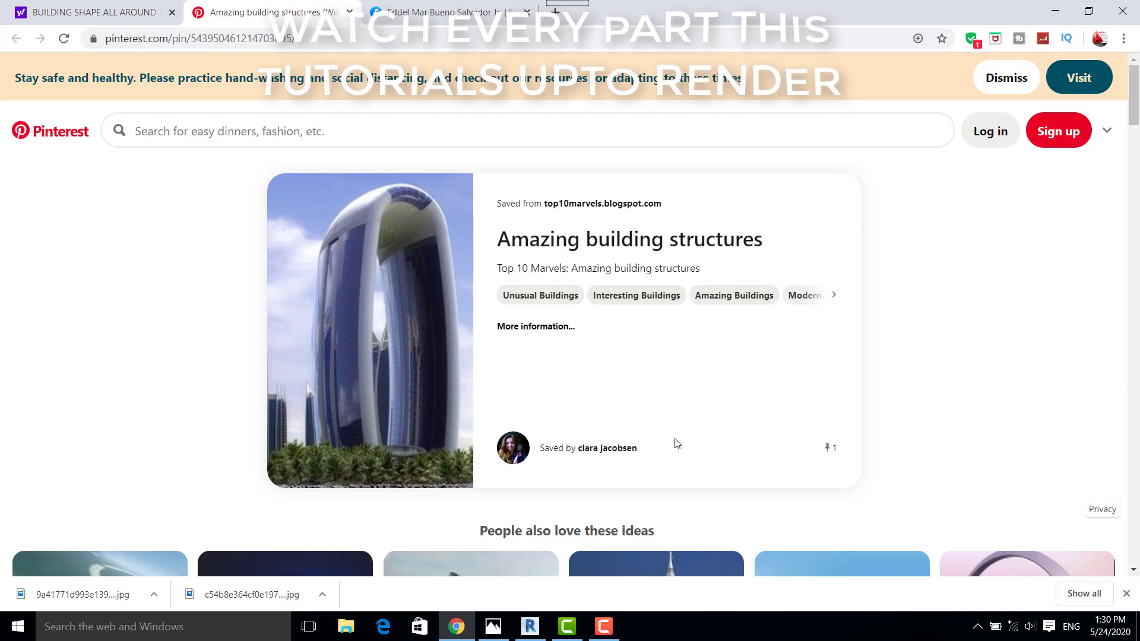
{"action": "left_click_drag", "start_coordinate": [667, 449], "coordinate": [578, 443]}
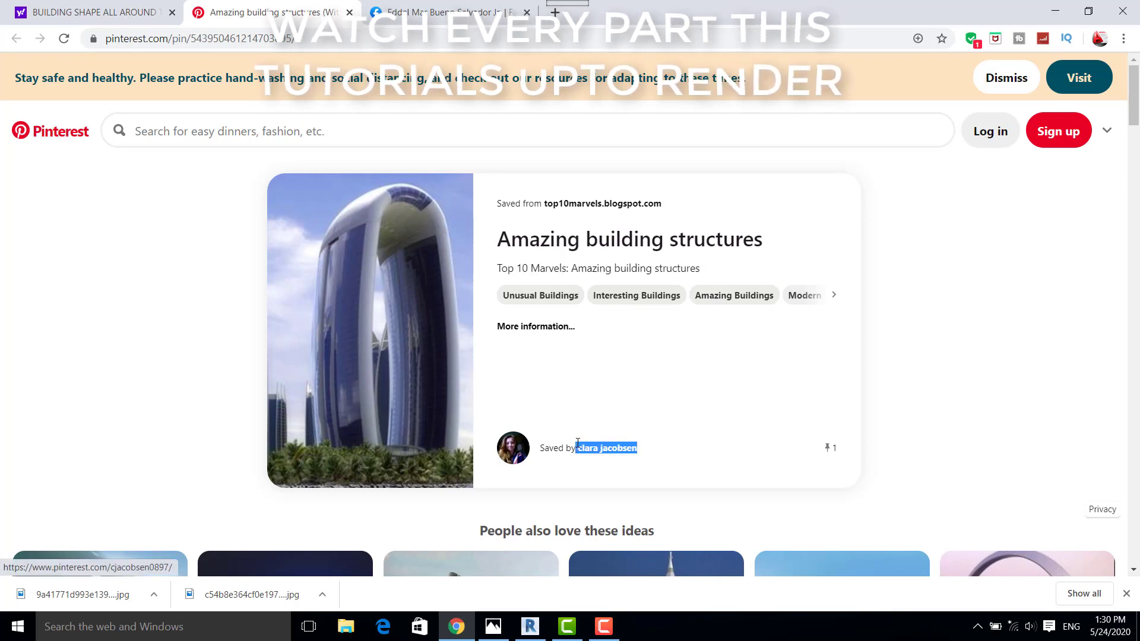
{"action": "left_click", "coordinate": [681, 399]}
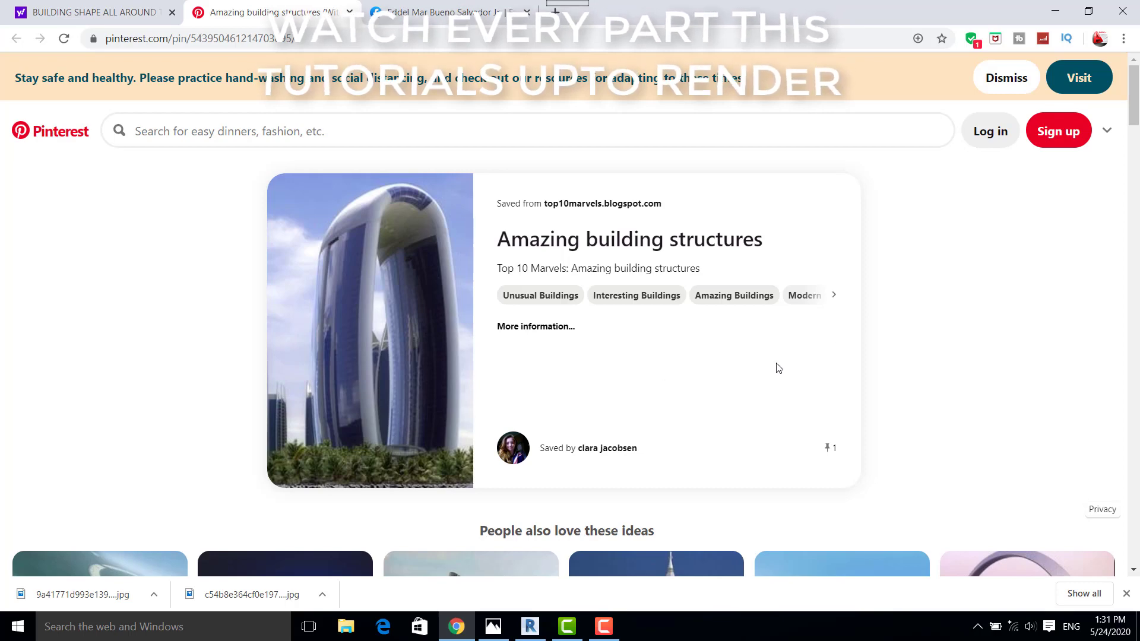
{"action": "left_click", "coordinate": [1050, 10]}
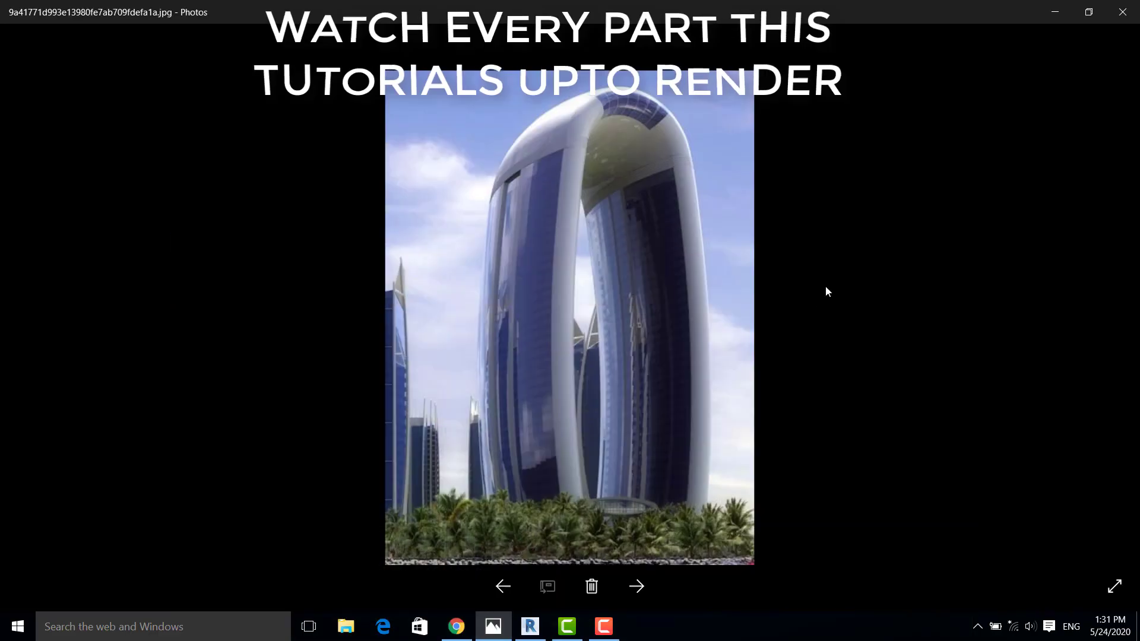
- Switch to Revit and create a new project from the Architectural Template
{"action": "left_click", "coordinate": [1055, 12]}
{"action": "right_click", "coordinate": [737, 261]}
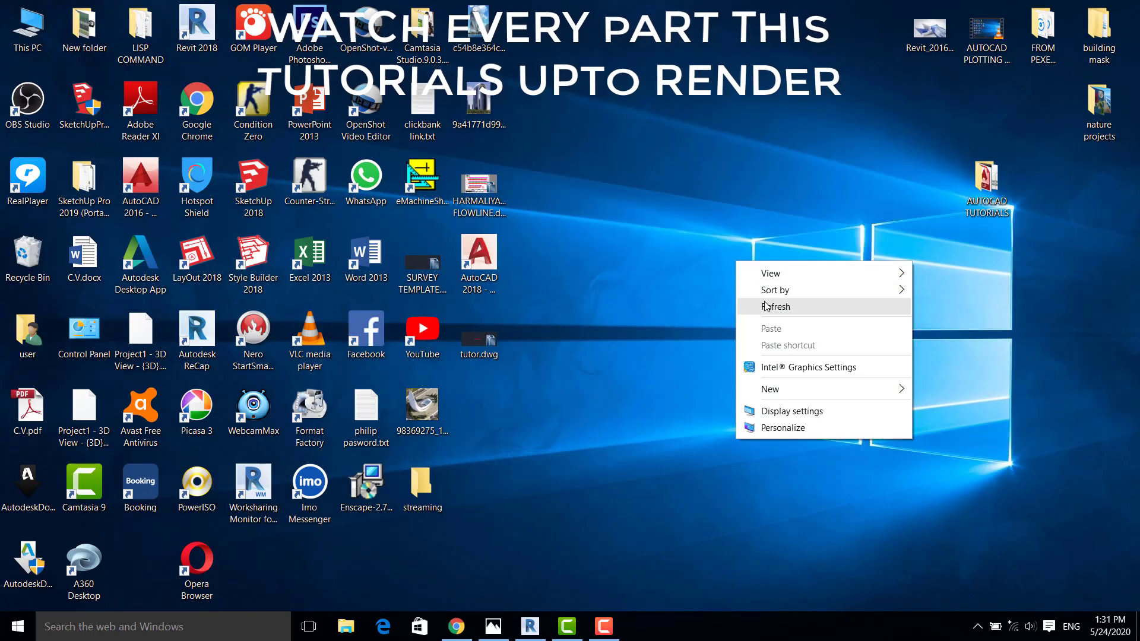
{"action": "left_click", "coordinate": [766, 307]}
{"action": "left_click", "coordinate": [530, 627]}
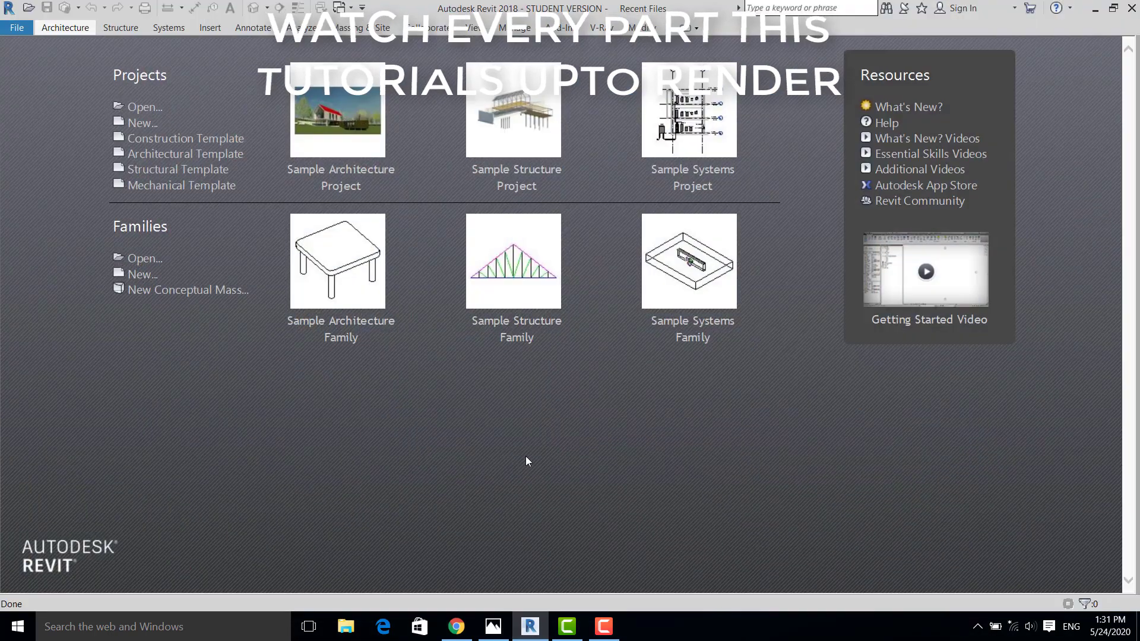
{"action": "left_click", "coordinate": [186, 154]}
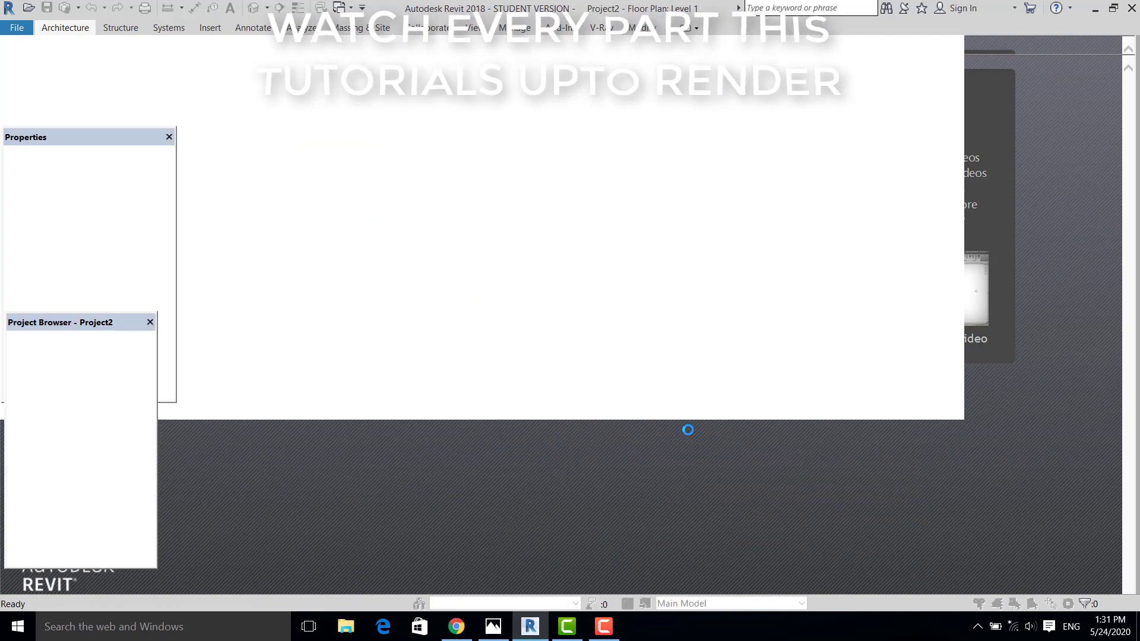
{"action": "scroll", "coordinate": [606, 318], "scroll_direction": "down", "scroll_amount": 2}
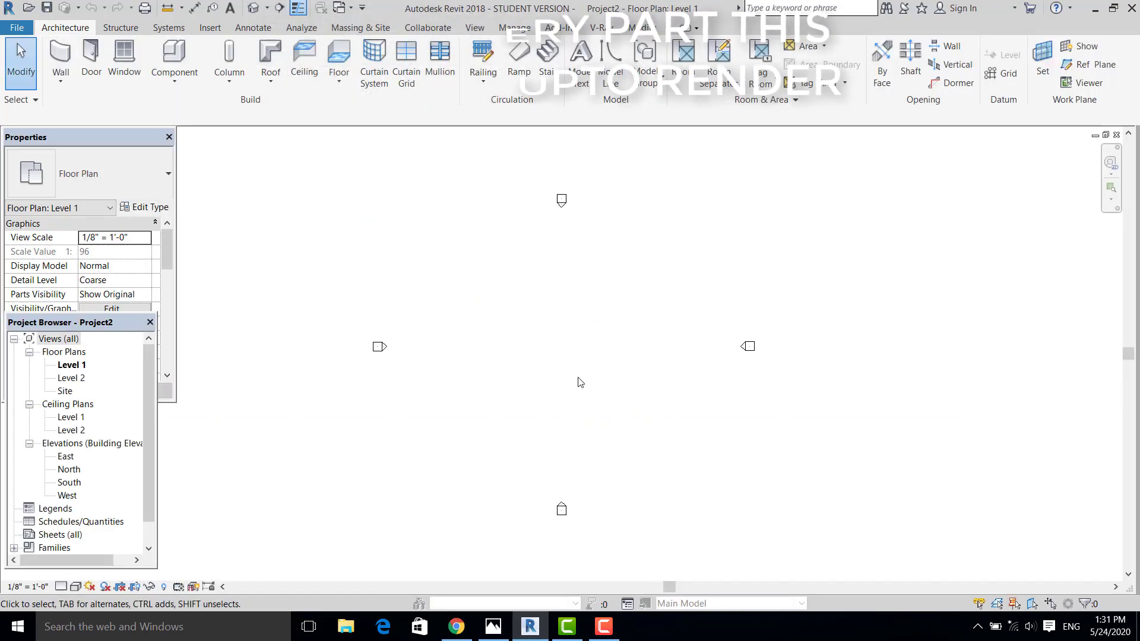
{"action": "scroll", "coordinate": [579, 390], "scroll_direction": "up", "scroll_amount": 1}
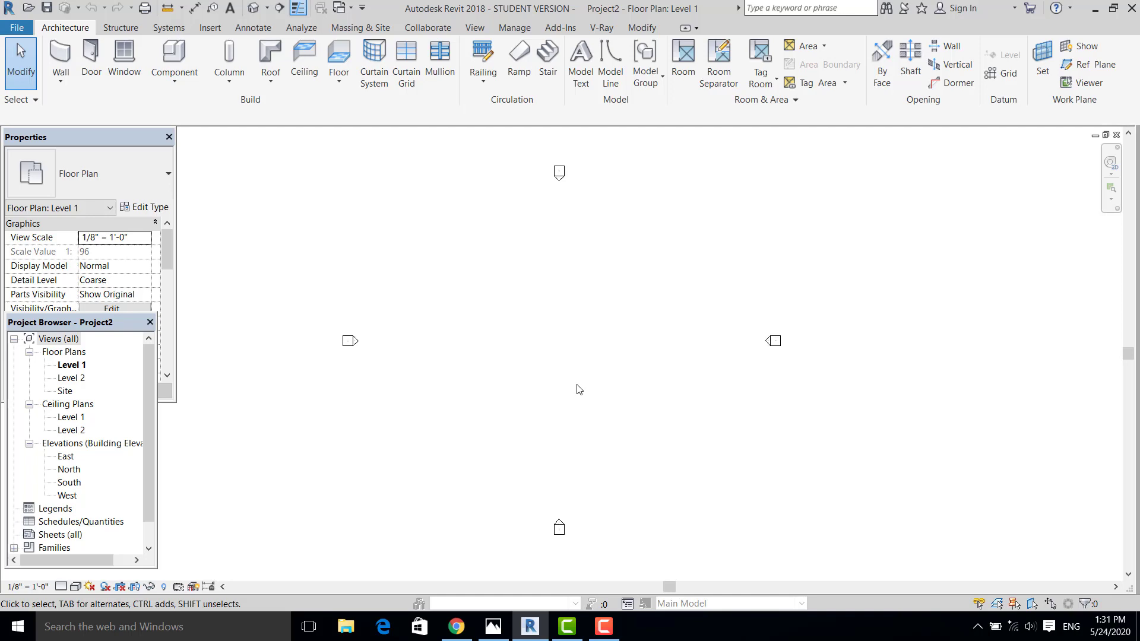
{"action": "middle_click_drag", "start_coordinate": [579, 389], "coordinate": [579, 387]}
{"action": "middle_click_drag", "start_coordinate": [557, 372], "coordinate": [559, 375]}
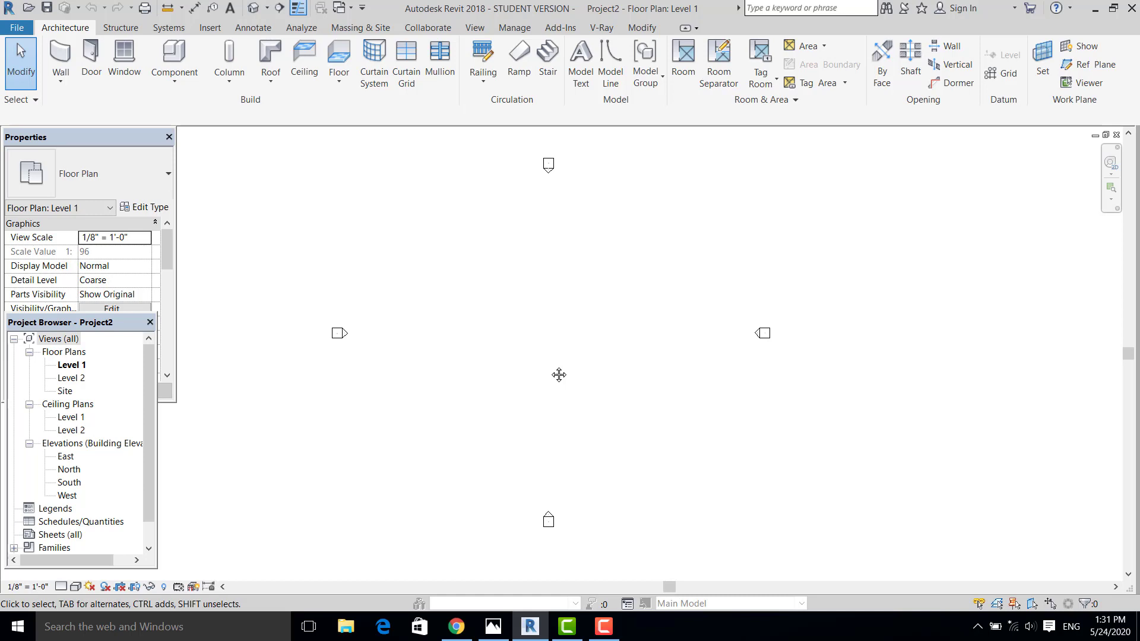
{"action": "middle_click_drag", "start_coordinate": [559, 374], "coordinate": [566, 370]}
{"action": "mouse_move", "coordinate": [555, 369]}
{"action": "middle_mouse_down"}
{"action": "mouse_move", "coordinate": [555, 387]}
{"action": "mouse_move", "coordinate": [550, 361]}
{"action": "middle_mouse_up"}
{"action": "scroll", "coordinate": [547, 379], "scroll_direction": "up", "scroll_amount": 1}
{"action": "scroll", "coordinate": [543, 374], "scroll_direction": "down", "scroll_amount": 1}
{"action": "key", "text": "r"}
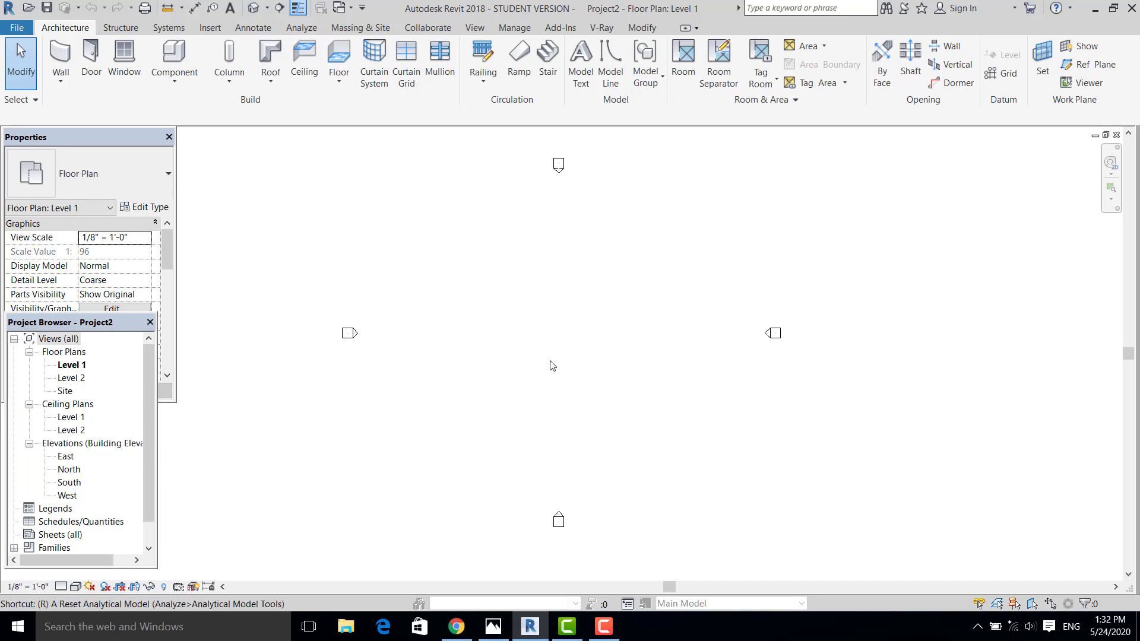
{"action": "key", "text": "Escape"}
- Set the project's length units to meters
{"action": "key", "text": "u"}
{"action": "key", "text": "n"}
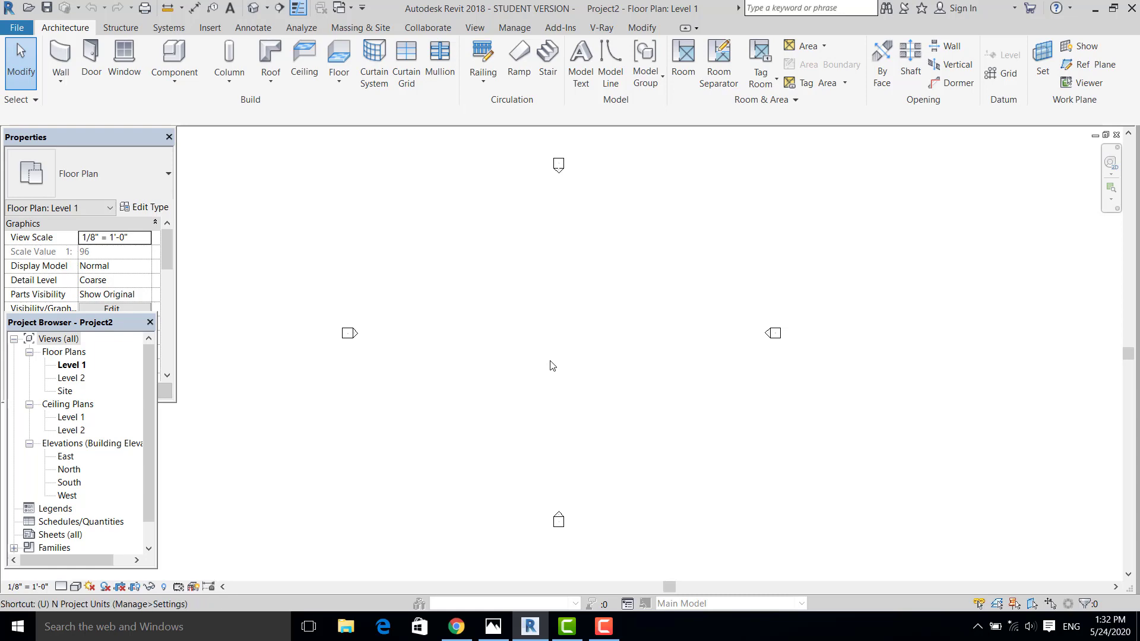
{"action": "left_click", "coordinate": [783, 237]}
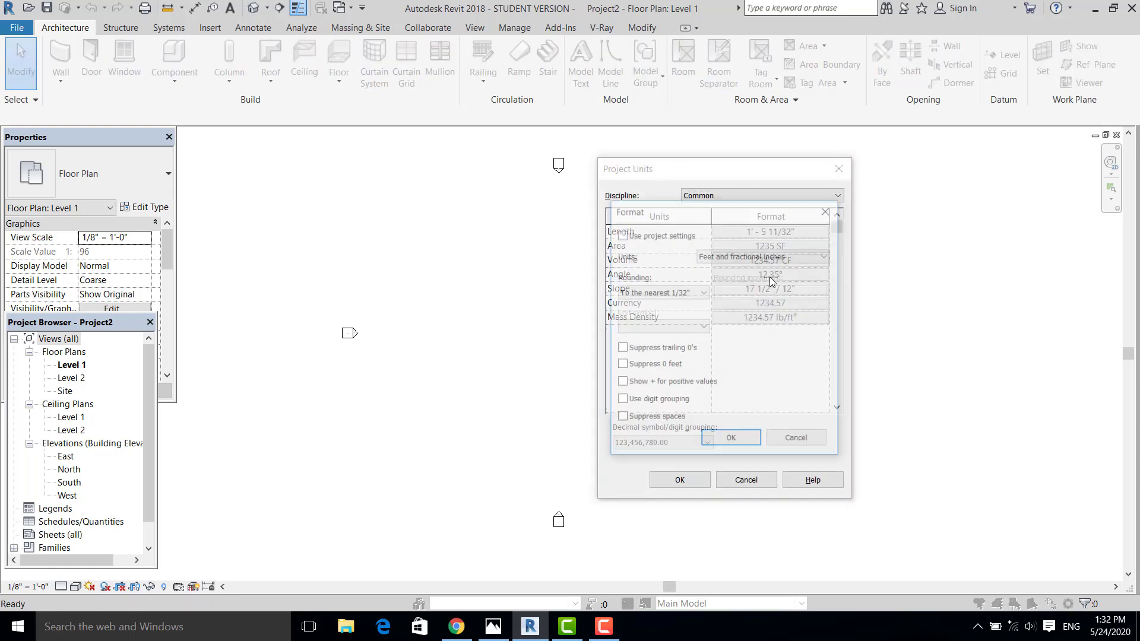
{"action": "left_click", "coordinate": [766, 256]}
{"action": "left_click", "coordinate": [760, 313]}
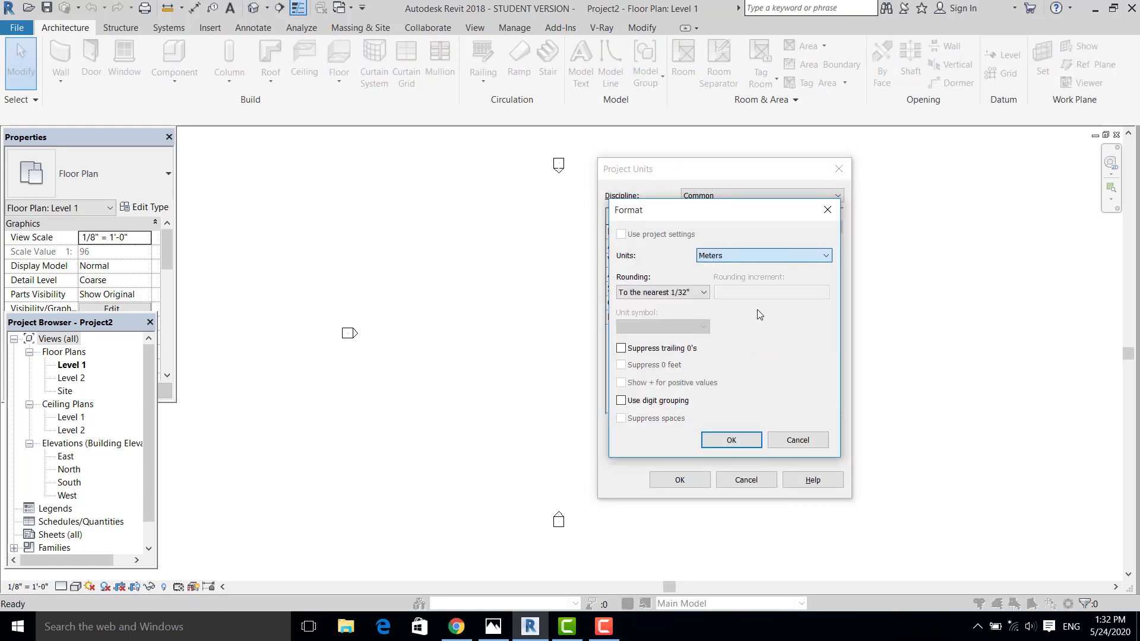
{"action": "left_click", "coordinate": [731, 440]}
{"action": "left_click", "coordinate": [680, 480]}
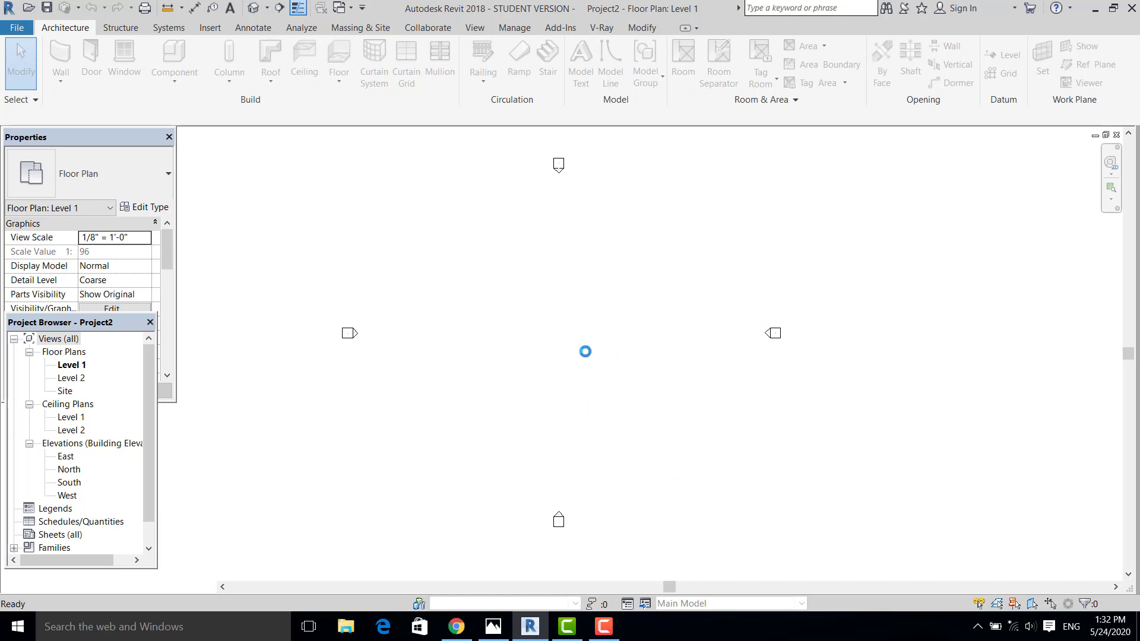
- Draw a horizontal reference plane through the west and east elevation markers in the Level 1 floor plan, extending beyond both
{"action": "middle_click_drag", "start_coordinate": [518, 342], "coordinate": [537, 344]}
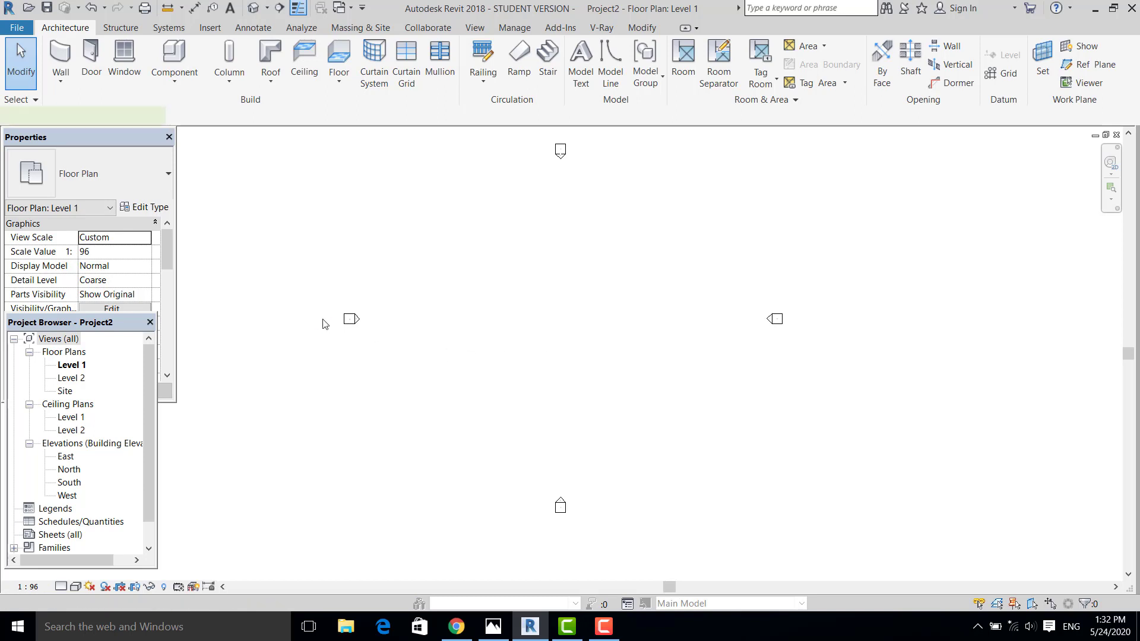
{"action": "key", "text": "r"}
{"action": "key", "text": "p"}
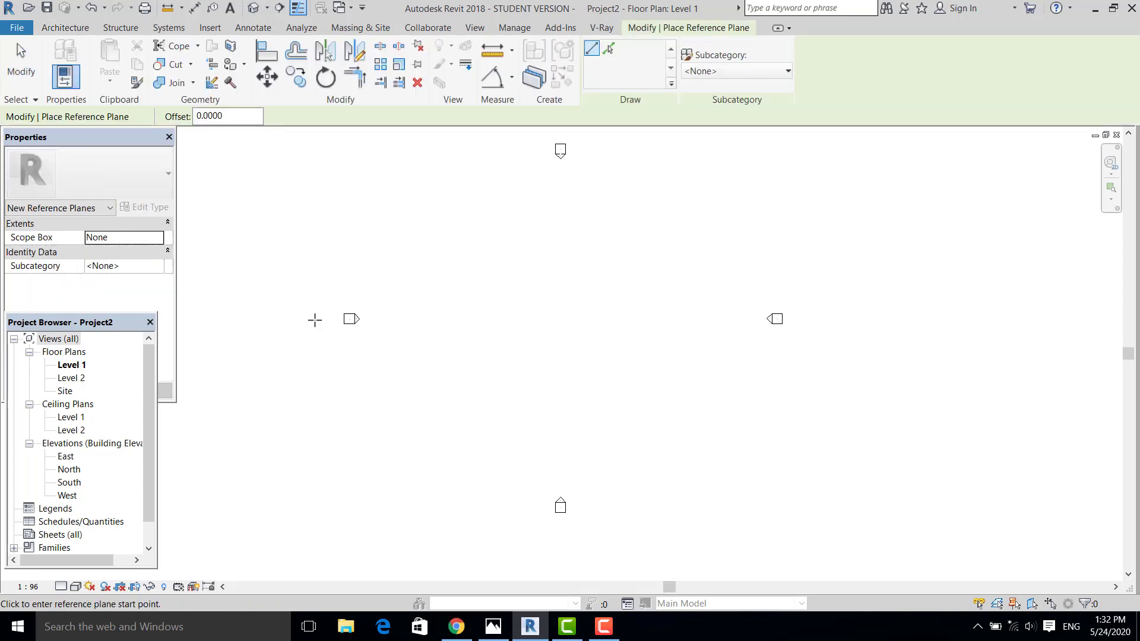
{"action": "left_click", "coordinate": [316, 321]}
{"action": "left_click", "coordinate": [824, 316]}
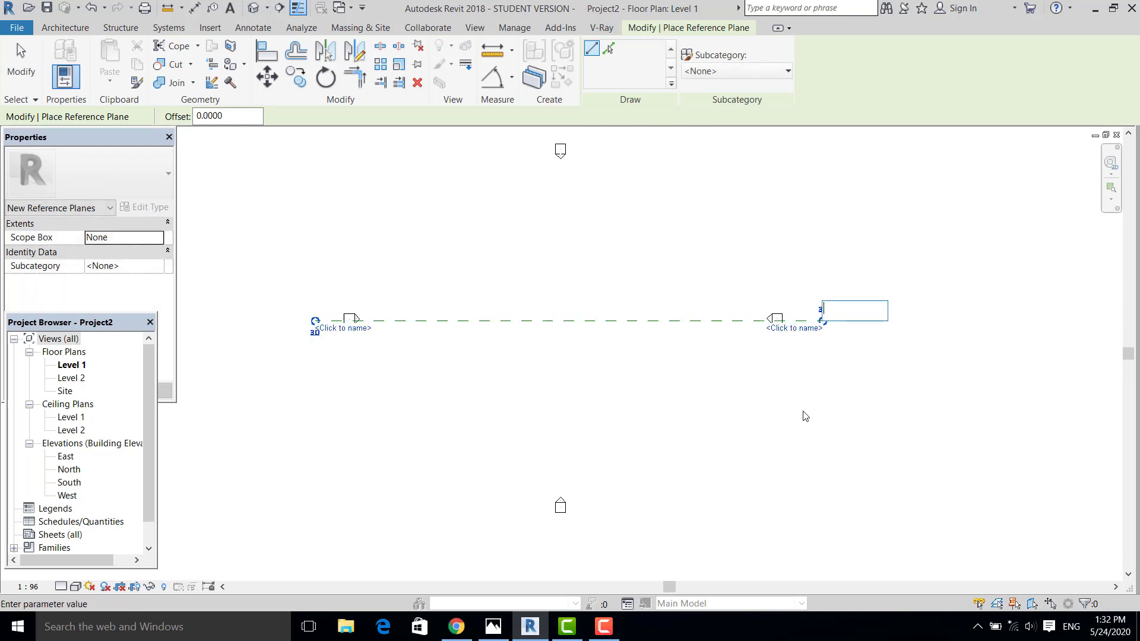
- Draw a vertical reference plane through the south and north elevation markers, crossing the horizontal one
{"action": "scroll", "coordinate": [706, 415], "scroll_direction": "down", "scroll_amount": 2}
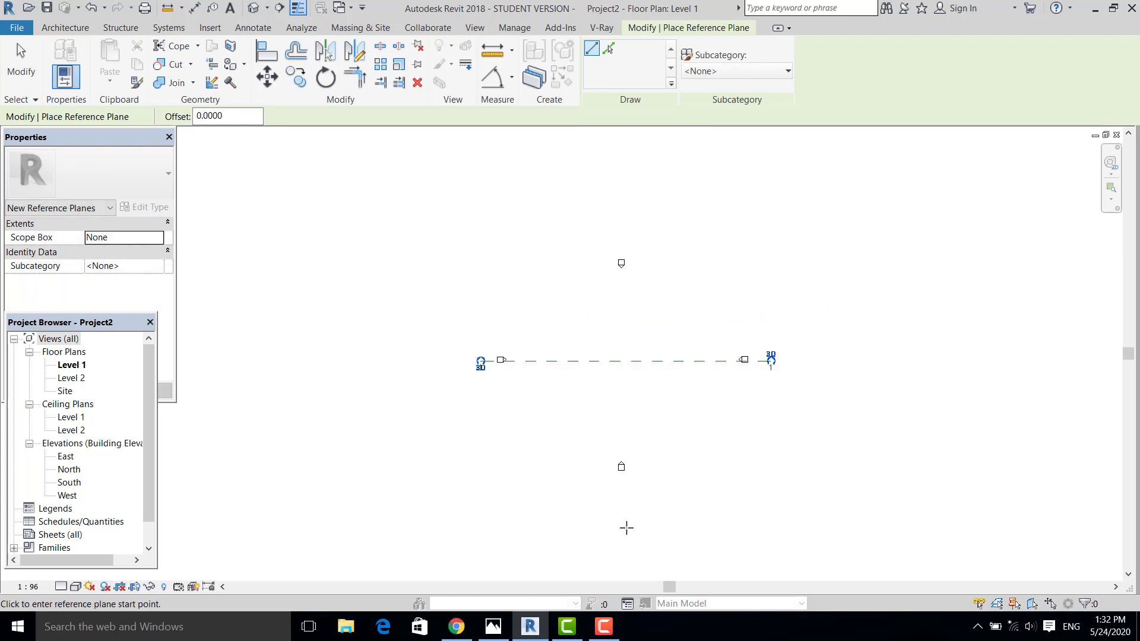
{"action": "left_click", "coordinate": [622, 483]}
{"action": "left_click", "coordinate": [623, 212]}
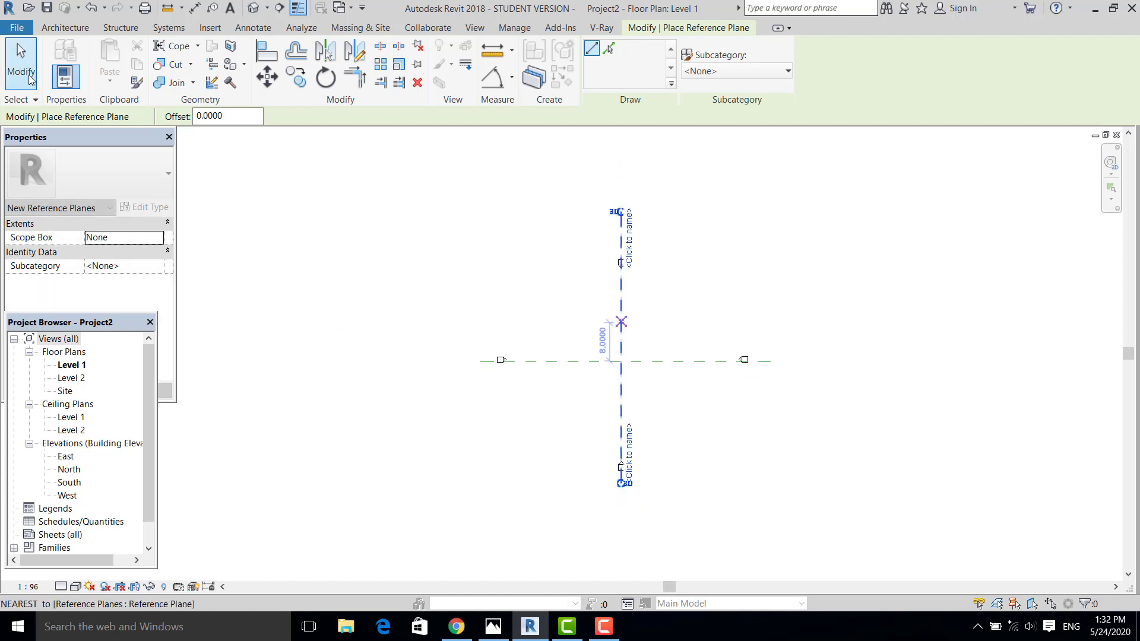
{"action": "key", "text": "Escape"}
{"action": "key", "text": "Escape"}
- Open the South elevation and set the height between Level 1 and Level 2 to 4 m
{"action": "scroll", "coordinate": [621, 310], "scroll_direction": "up", "scroll_amount": 2}
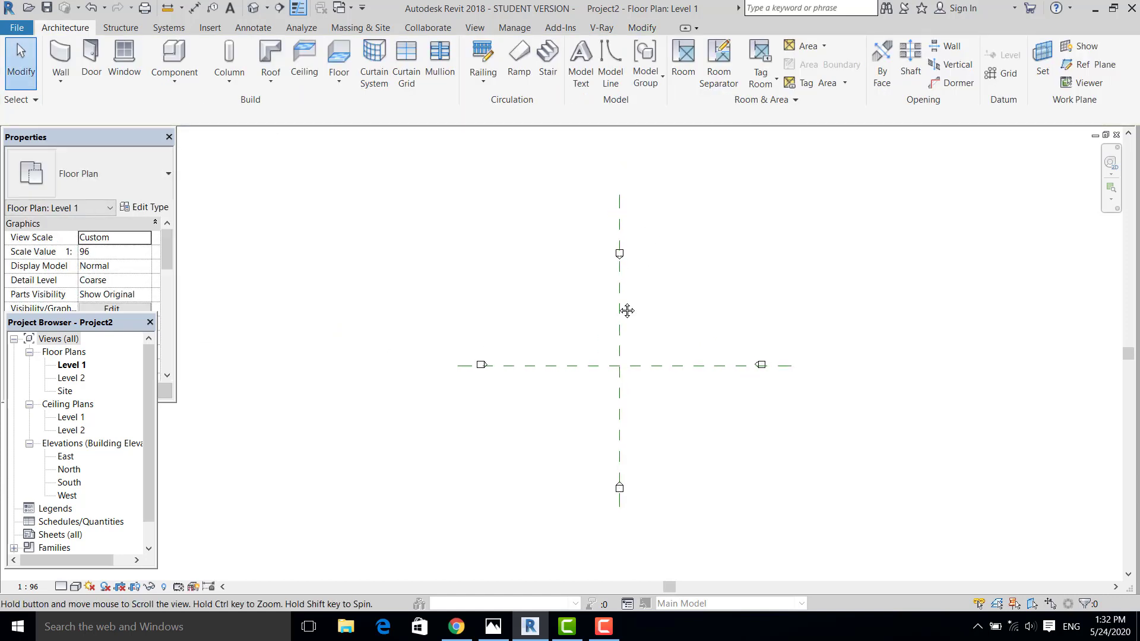
{"action": "middle_click_drag", "start_coordinate": [615, 307], "coordinate": [605, 309]}
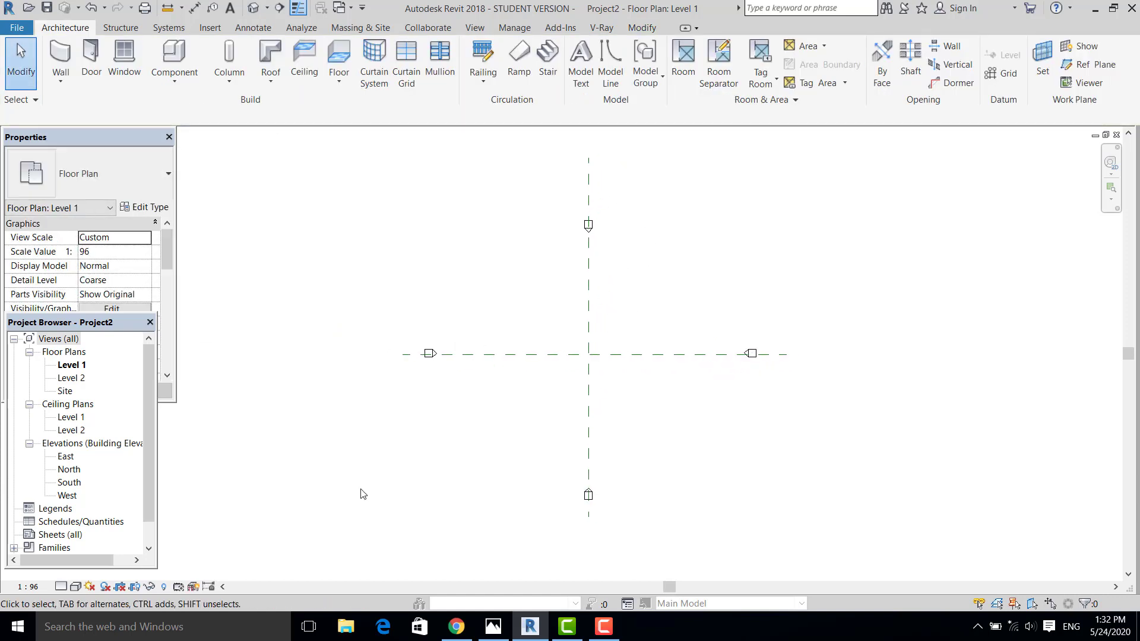
{"action": "double_click", "coordinate": [68, 482]}
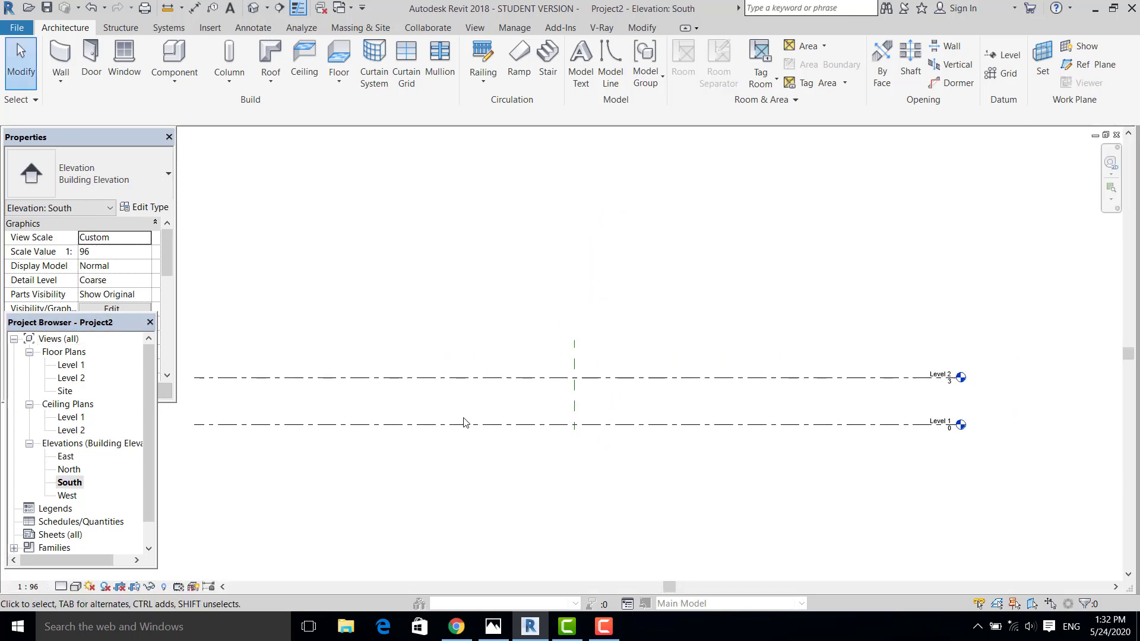
{"action": "left_click", "coordinate": [333, 377]}
{"action": "left_click", "coordinate": [336, 399]}
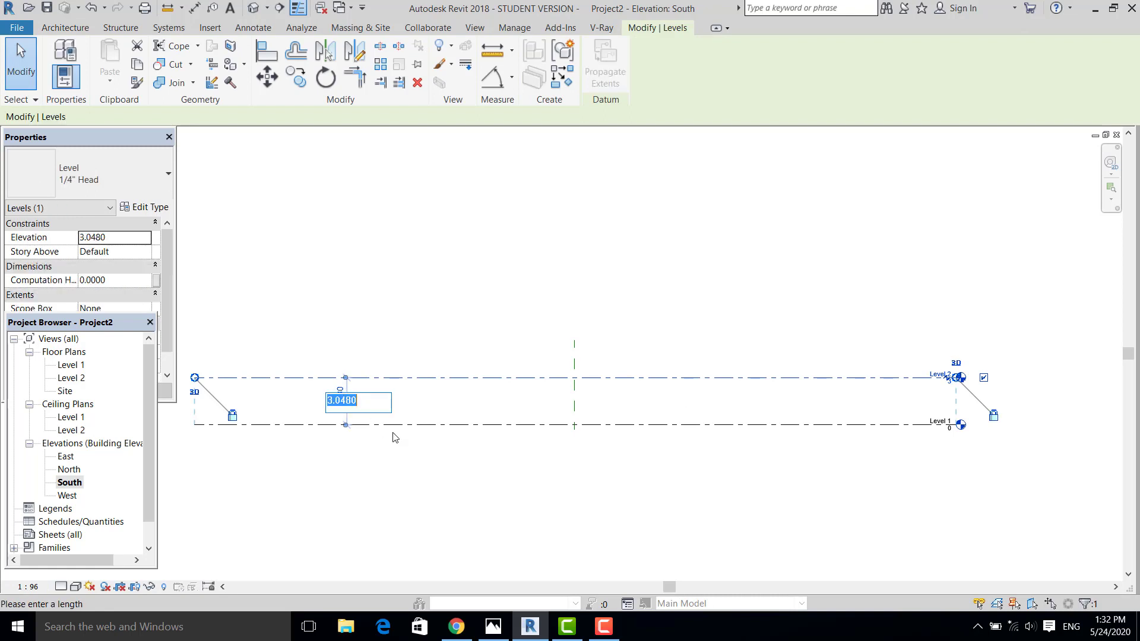
{"action": "type", "text": "4"}
{"action": "key", "text": "Return"}
{"action": "scroll", "coordinate": [644, 504], "scroll_direction": "down", "scroll_amount": 2}
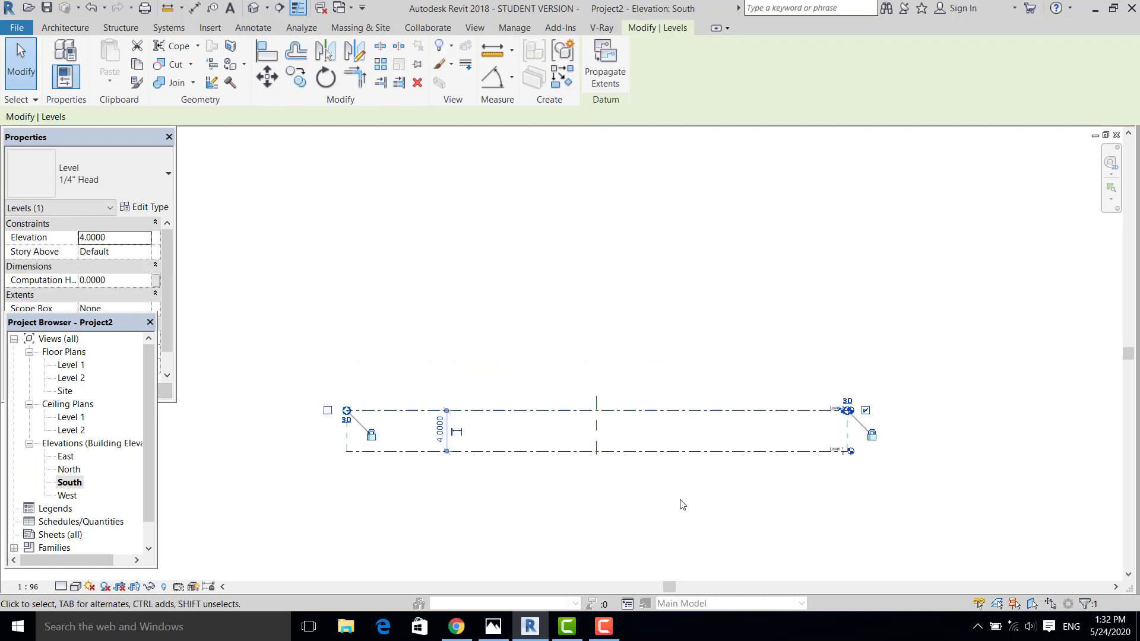
{"action": "left_click", "coordinate": [683, 504]}
- Extend the Level 1 and Level 2 lines well outward at both ends in the South elevation
{"action": "scroll", "coordinate": [696, 506], "scroll_direction": "down", "scroll_amount": 1}
{"action": "middle_click_drag", "start_coordinate": [695, 502], "coordinate": [669, 469]}
{"action": "left_click", "coordinate": [692, 405]}
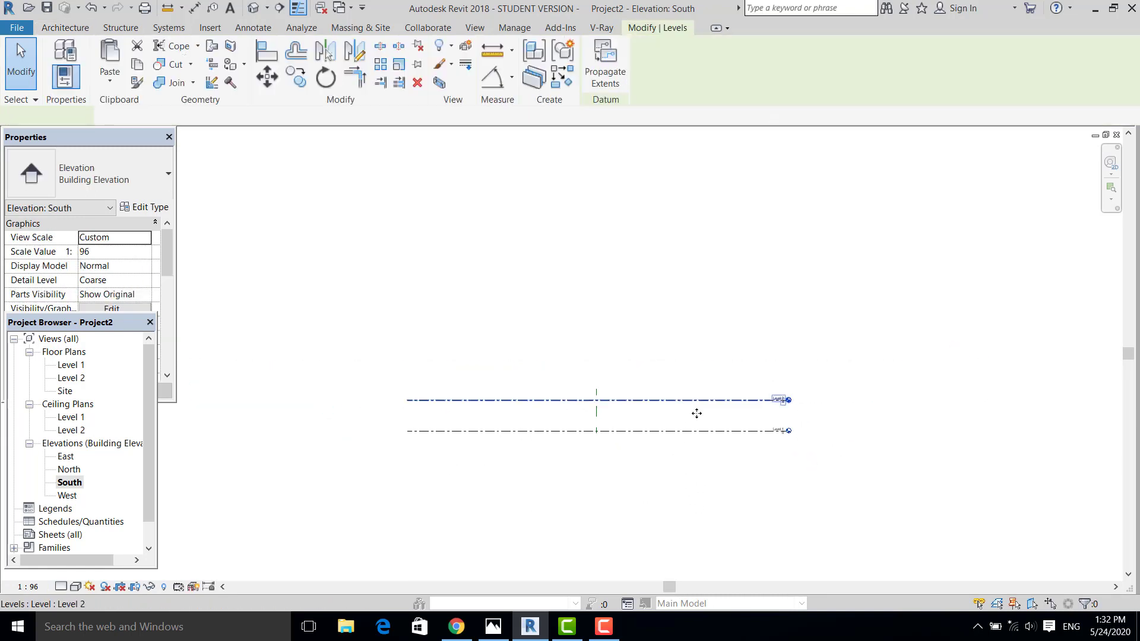
{"action": "left_click_drag", "start_coordinate": [787, 401], "coordinate": [942, 400]}
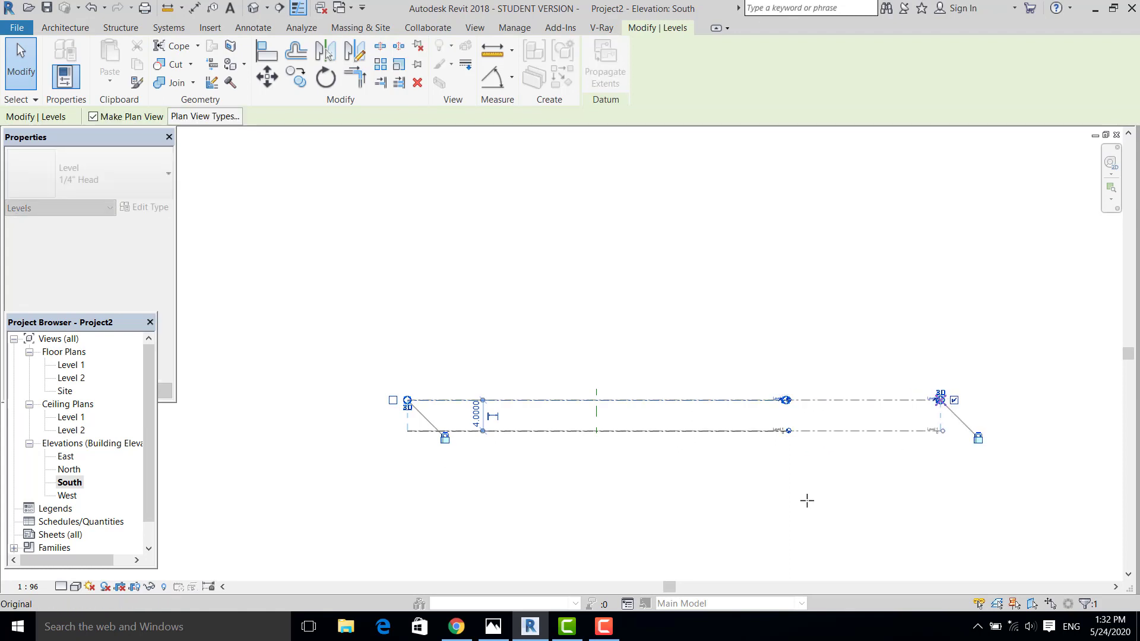
{"action": "left_click_drag", "start_coordinate": [407, 400], "coordinate": [212, 376]}
{"action": "left_click", "coordinate": [606, 492]}
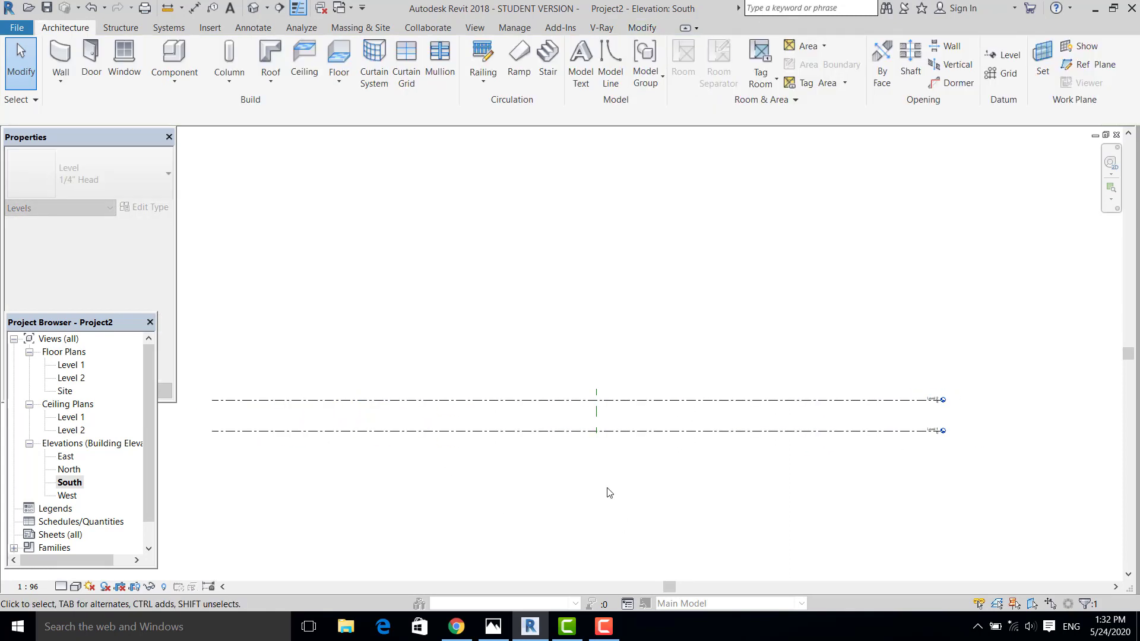
{"action": "scroll", "coordinate": [606, 469], "scroll_direction": "down", "scroll_amount": 2}
{"action": "scroll", "coordinate": [595, 438], "scroll_direction": "up", "scroll_amount": 2}
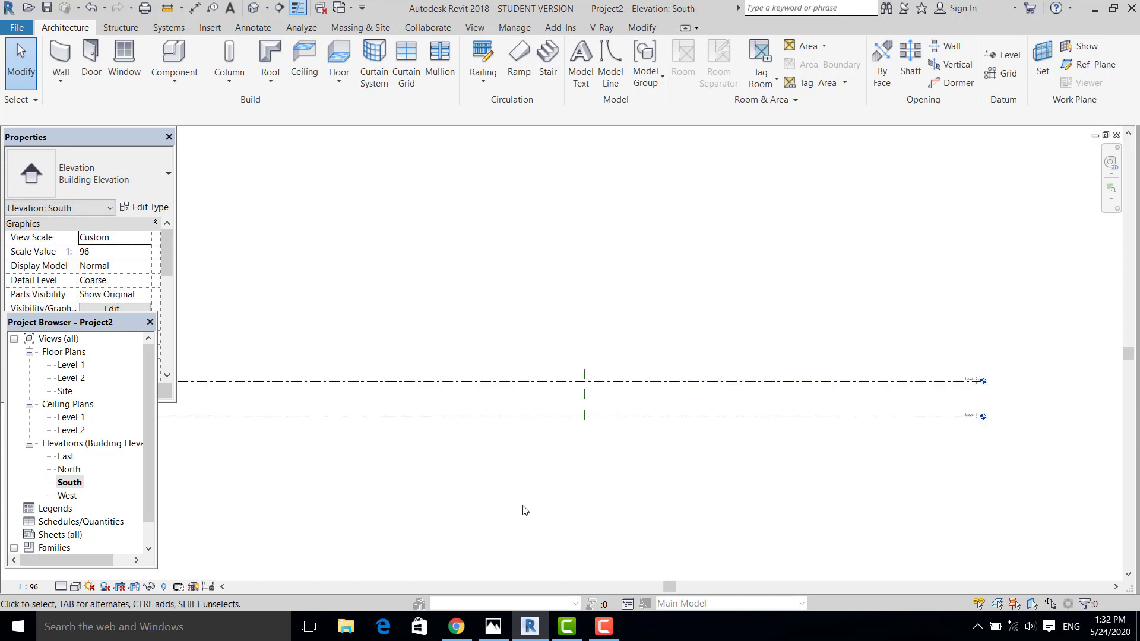
- Start a new in-place mass named "SHAPE" from the South elevation
{"action": "scroll", "coordinate": [514, 479], "scroll_direction": "down", "scroll_amount": 2}
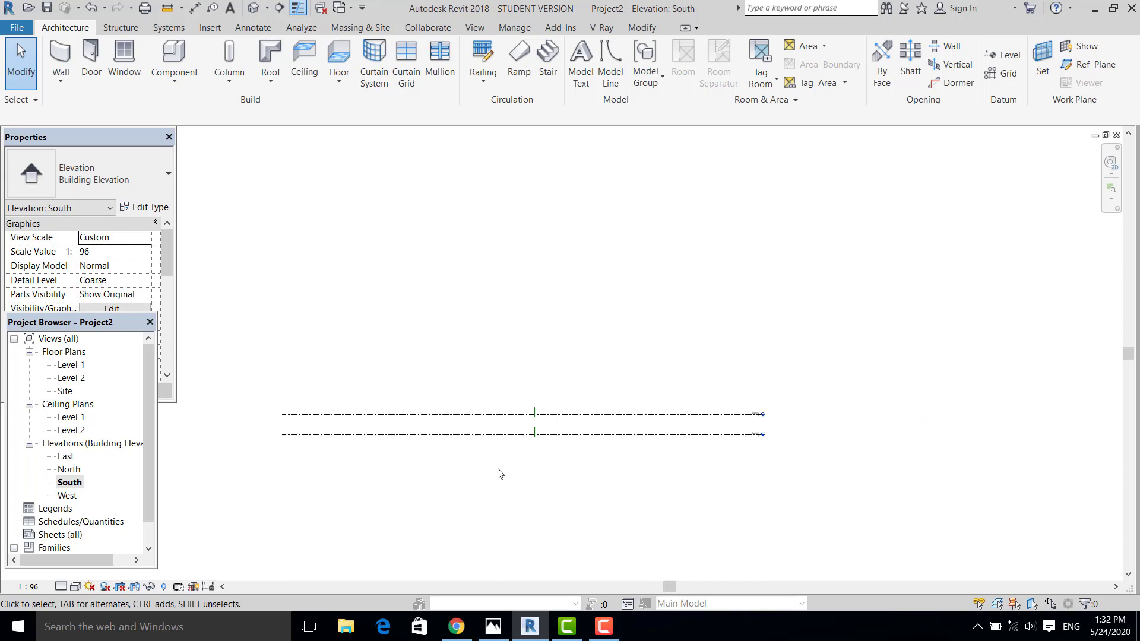
{"action": "middle_click_drag", "start_coordinate": [499, 473], "coordinate": [481, 476]}
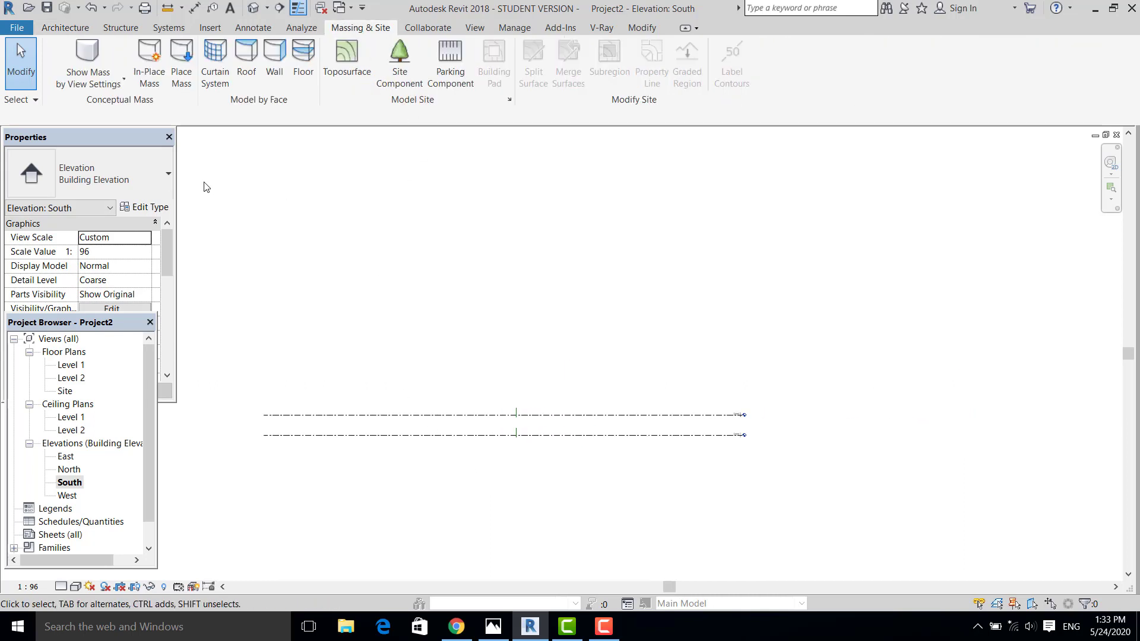
{"action": "left_click", "coordinate": [141, 85]}
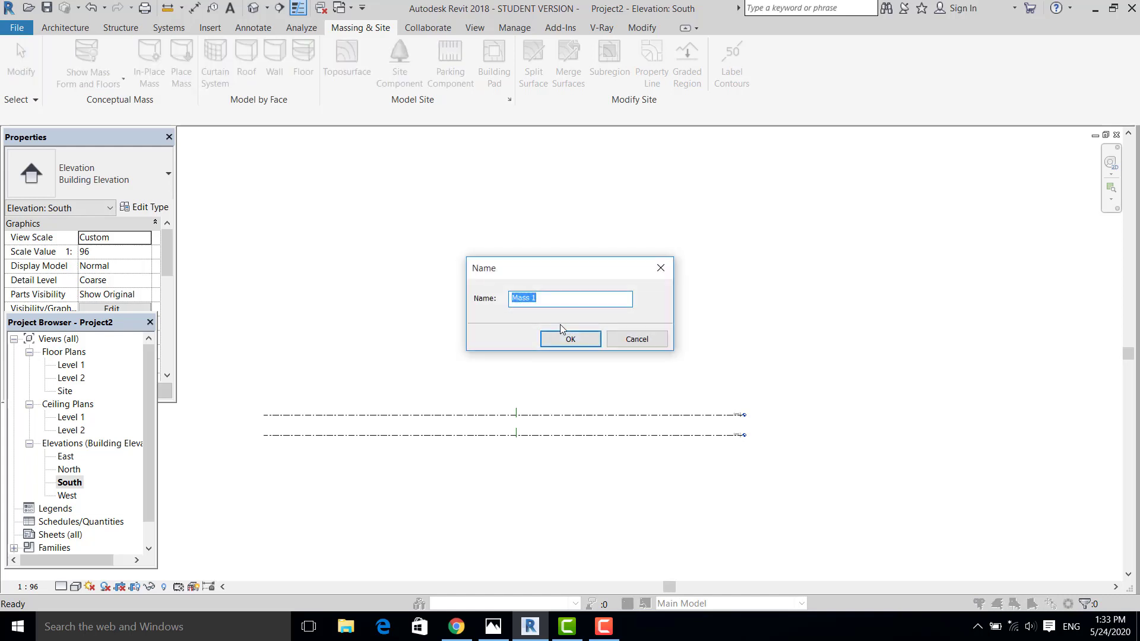
{"action": "type", "text": "SHAPE"}
{"action": "left_click", "coordinate": [575, 341]}
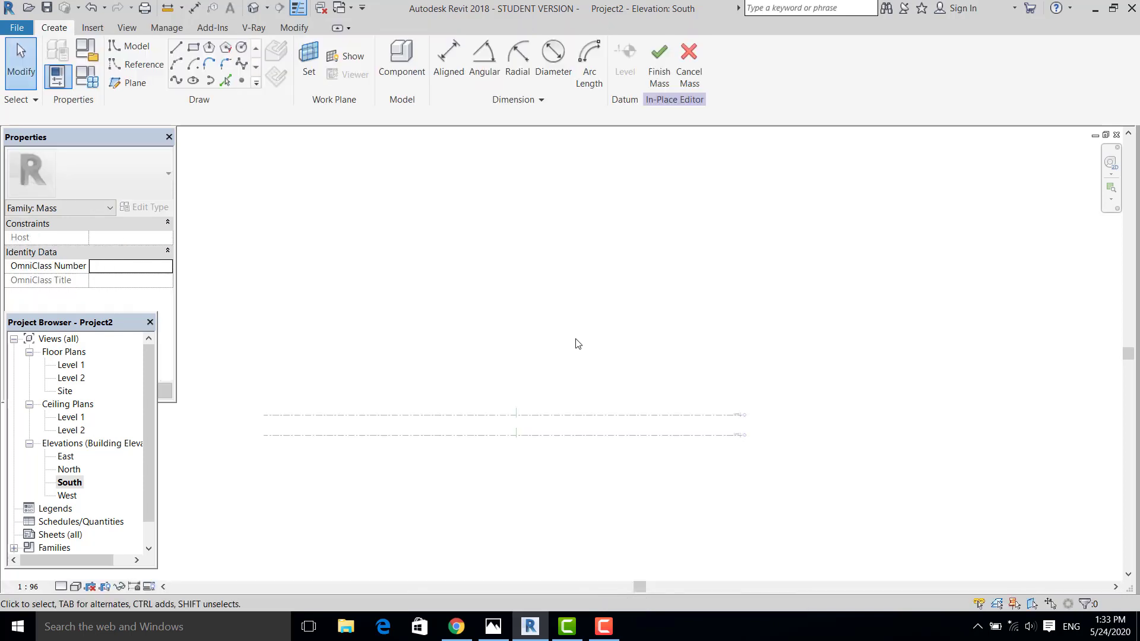
- Start a model-line rectangle in the mass and set its work plane to Reference Plane : 1
{"action": "scroll", "coordinate": [578, 349], "scroll_direction": "down", "scroll_amount": 1}
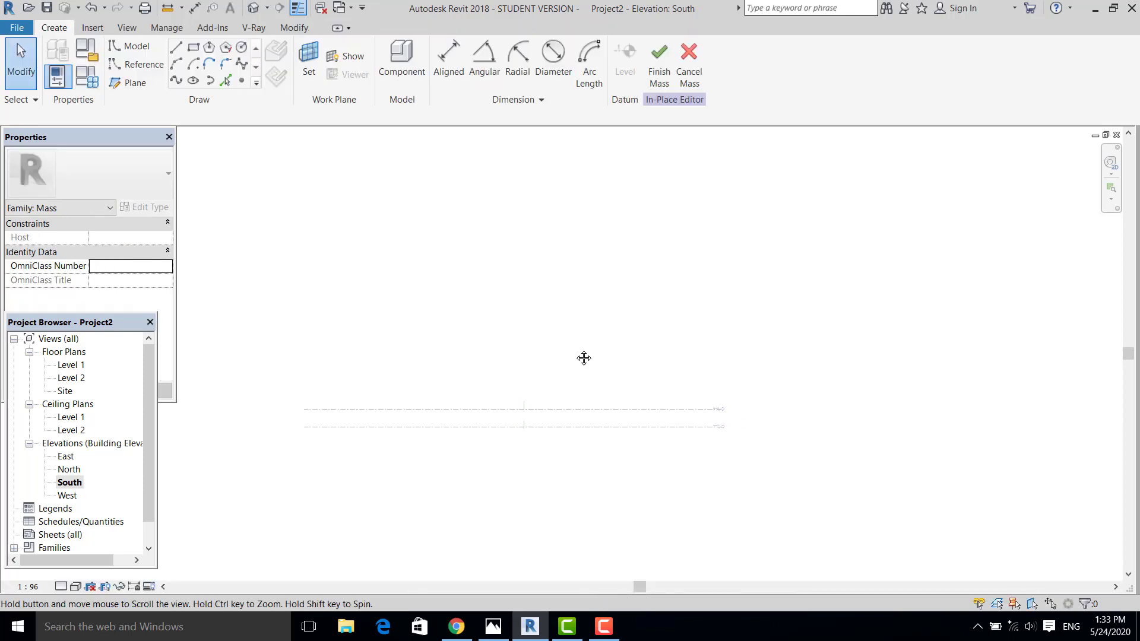
{"action": "left_click", "coordinate": [192, 47]}
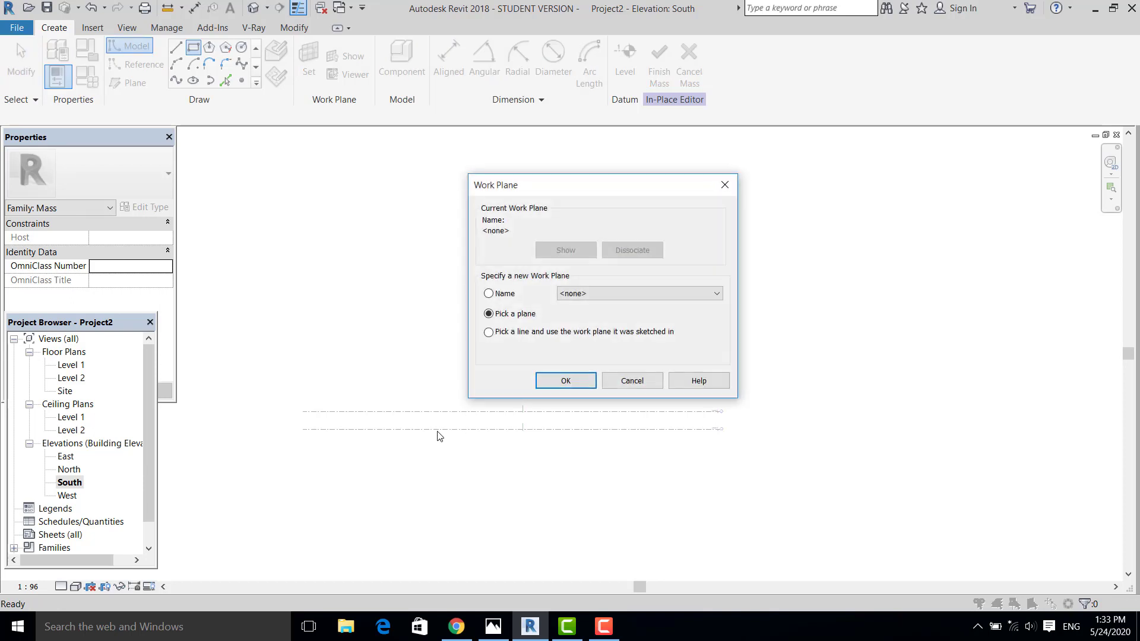
{"action": "left_click", "coordinate": [617, 293]}
{"action": "left_click", "coordinate": [588, 326]}
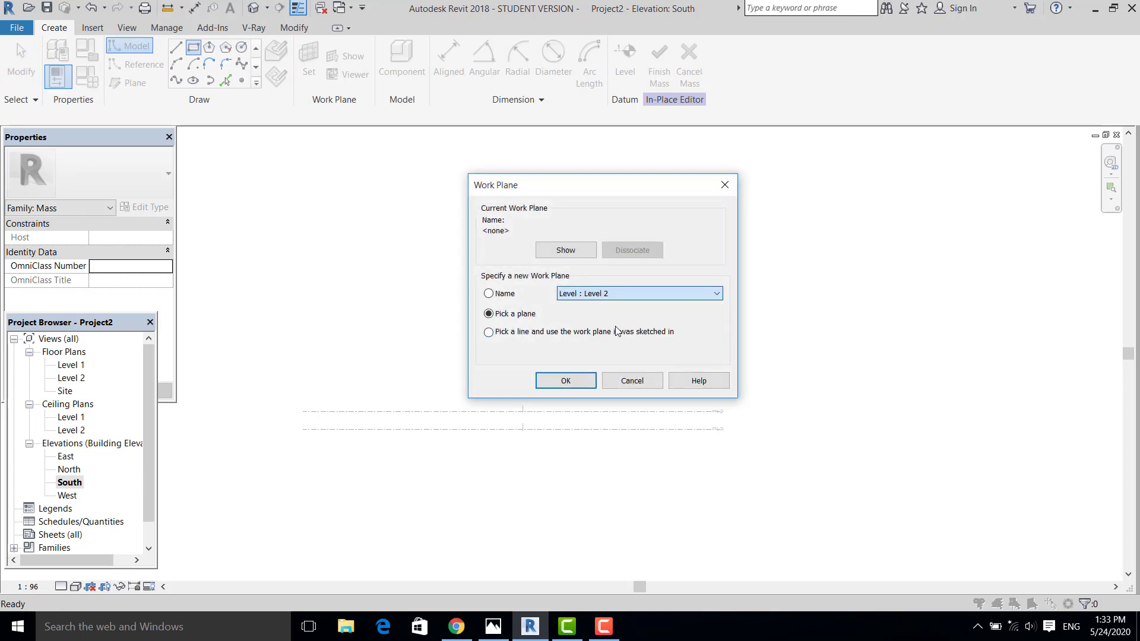
{"action": "left_click", "coordinate": [617, 294]}
{"action": "left_click", "coordinate": [599, 337]}
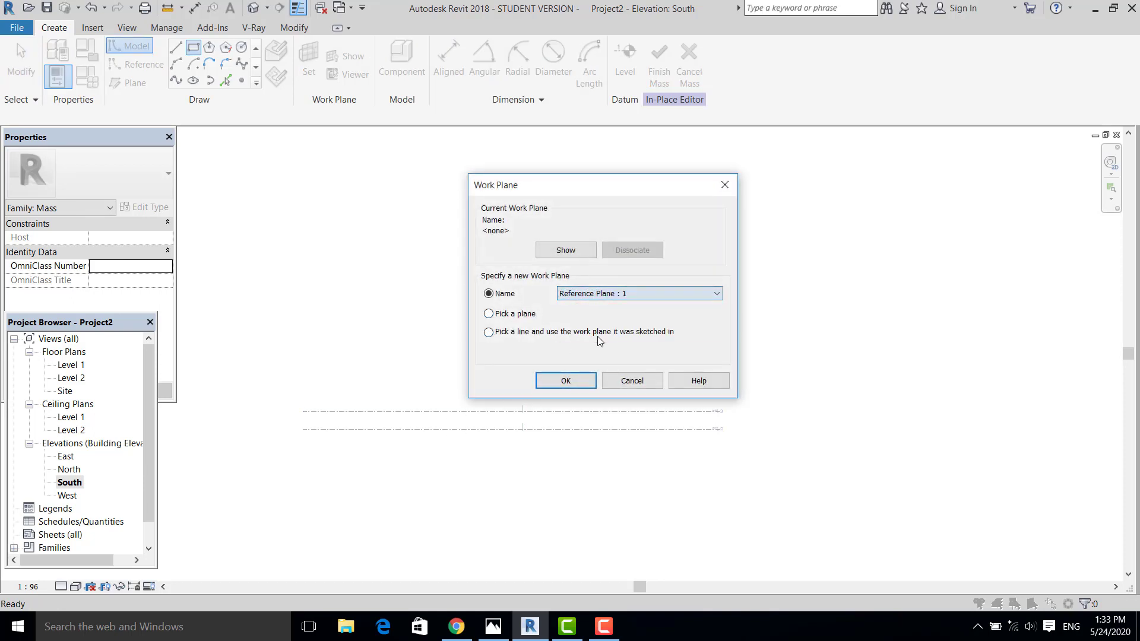
{"action": "left_click", "coordinate": [575, 386]}
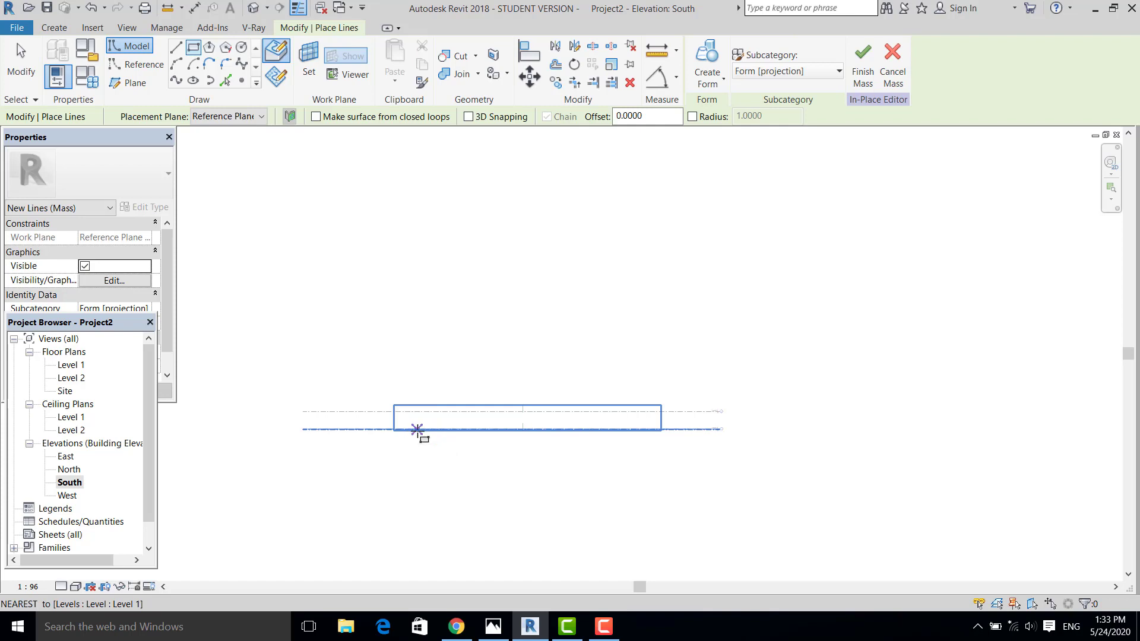
- Draw a rectangle about 48 m wide and 114 m high, rising from the Level 1 line around the vertical reference plane
{"action": "left_click", "coordinate": [417, 429]}
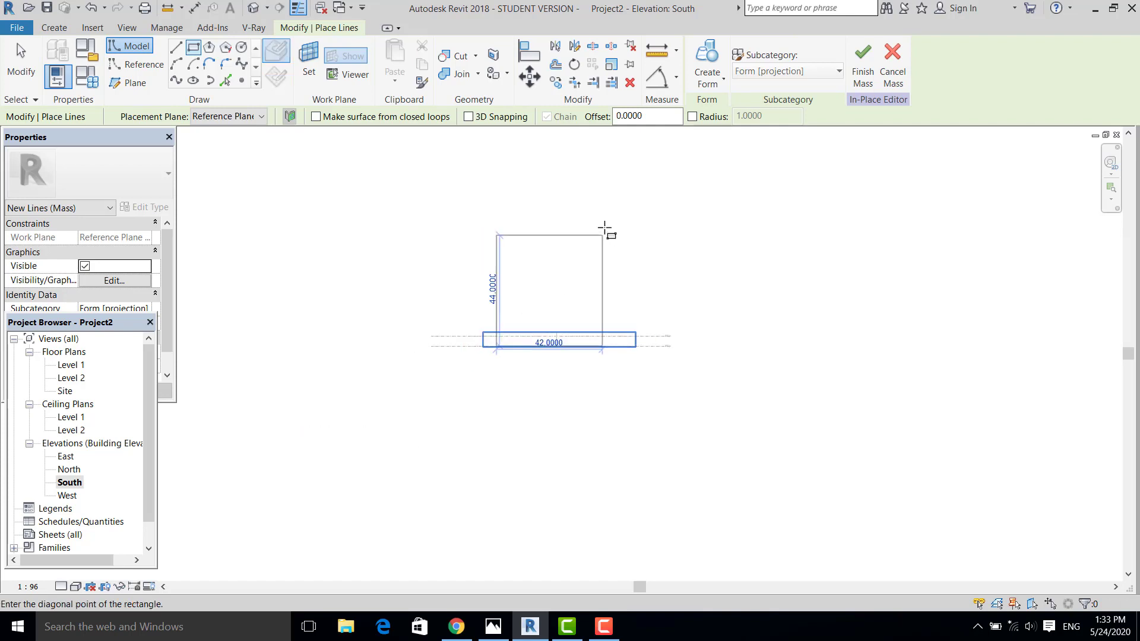
{"action": "scroll", "coordinate": [599, 273], "scroll_direction": "up", "scroll_amount": 3}
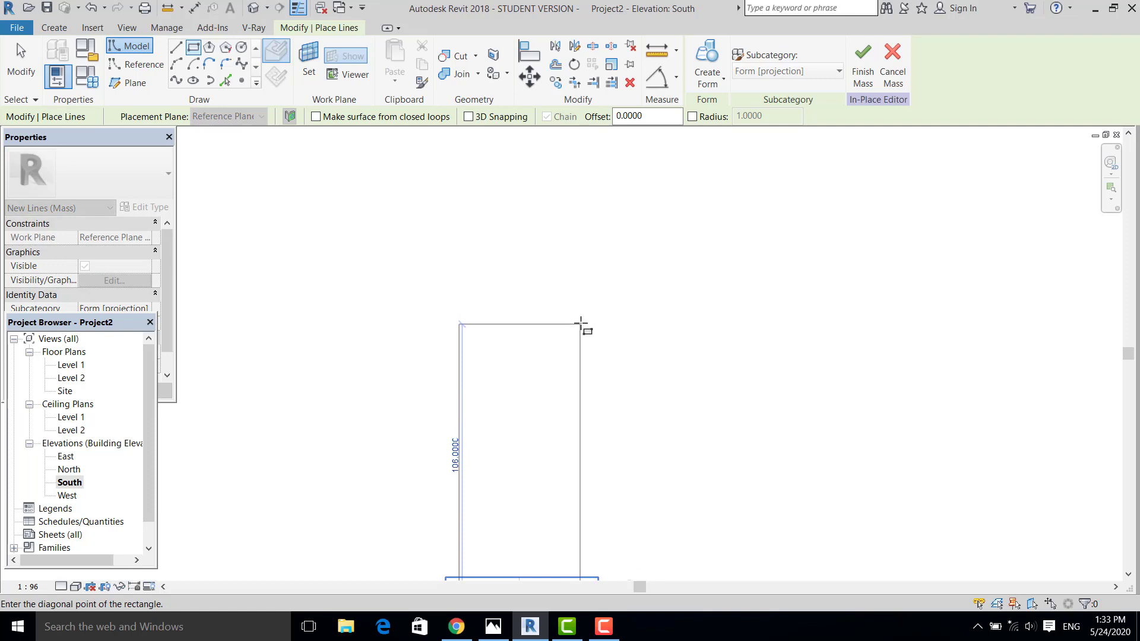
{"action": "middle_click_drag", "start_coordinate": [581, 324], "coordinate": [593, 253]}
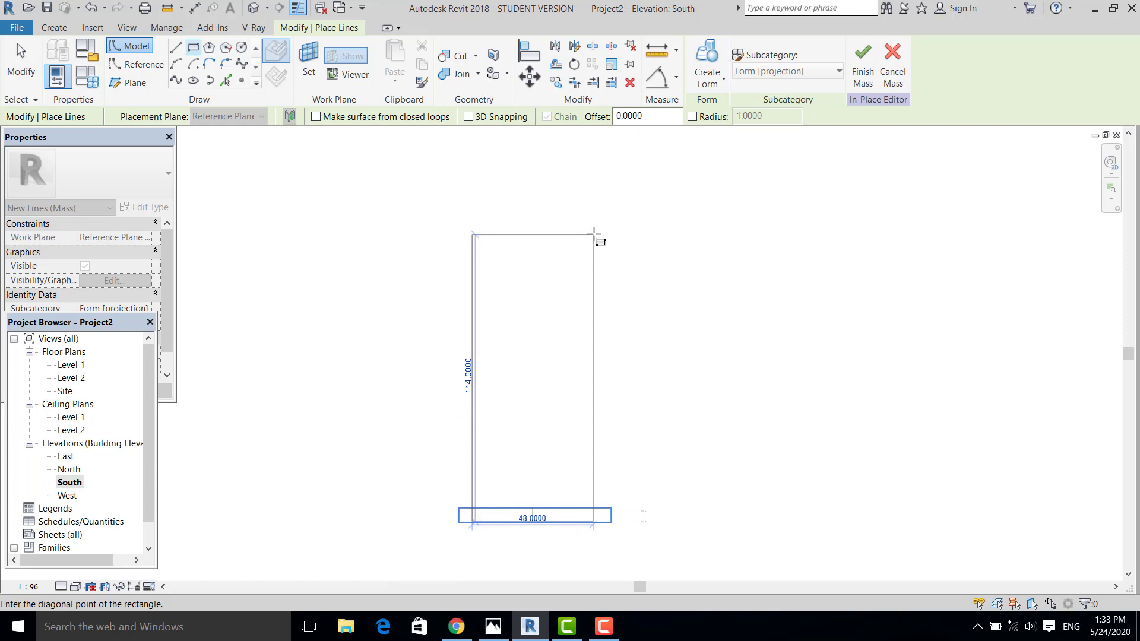
{"action": "left_click", "coordinate": [594, 234]}
{"action": "left_click", "coordinate": [21, 62]}
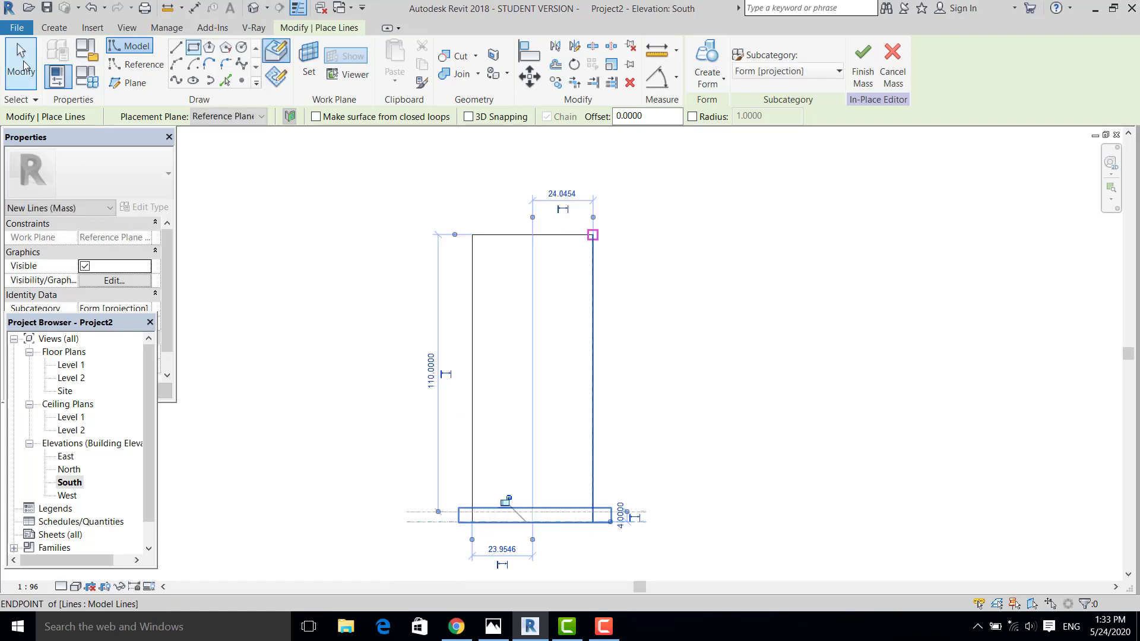
- Select the whole rectangle chain and nudge it down until its bottom edge sits somewhat below Level 1
{"action": "middle_click_drag", "start_coordinate": [524, 274], "coordinate": [518, 246]}
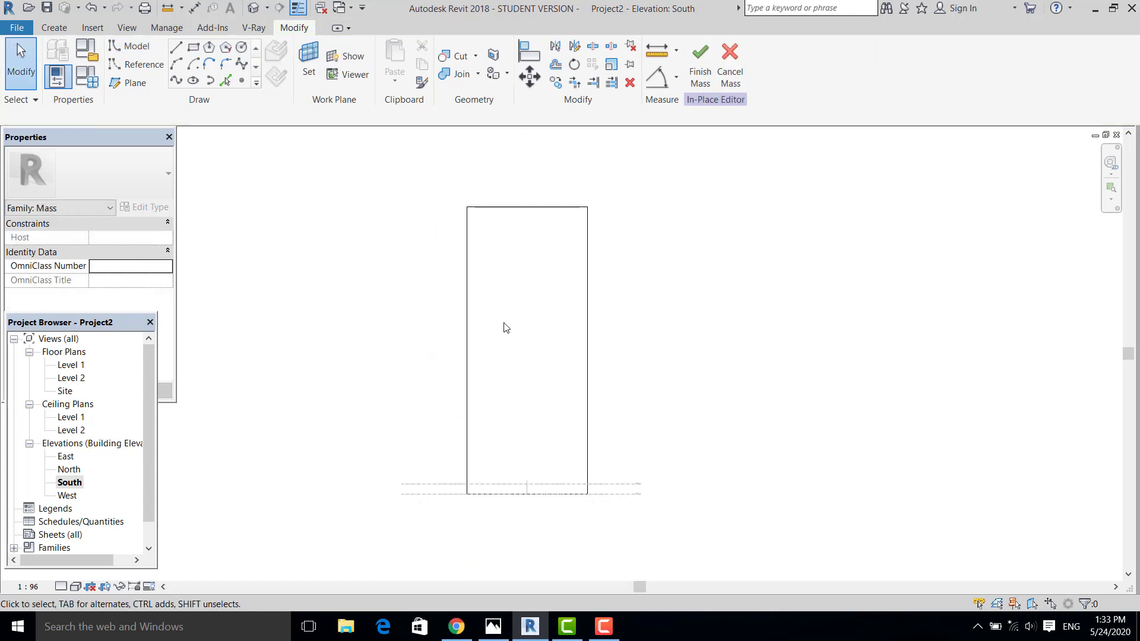
{"action": "middle_click_drag", "start_coordinate": [529, 364], "coordinate": [582, 385]}
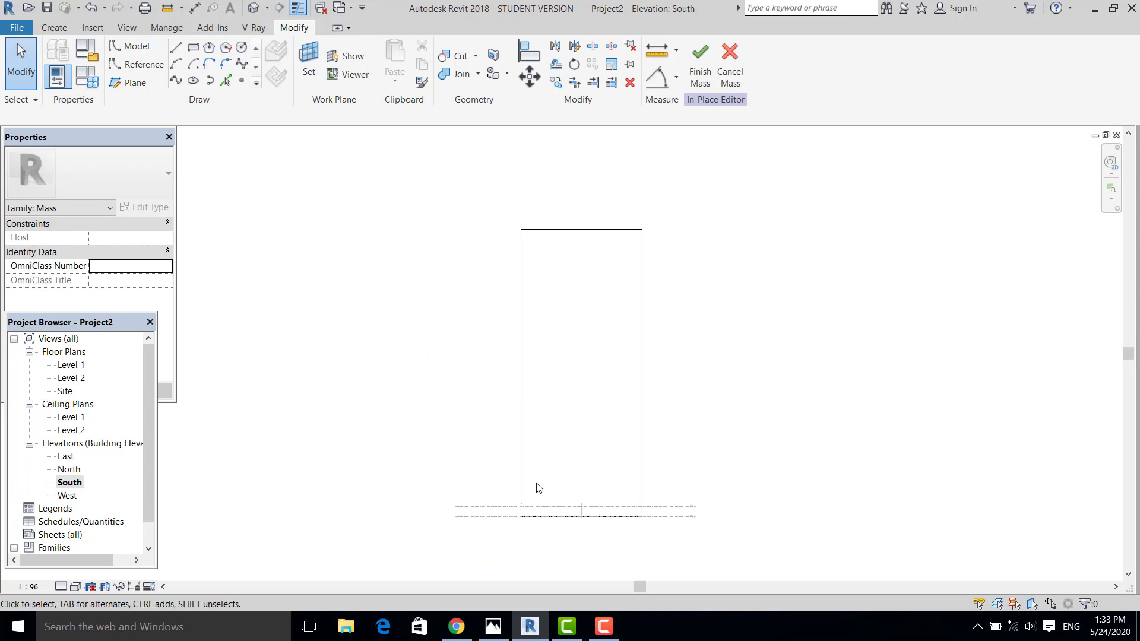
{"action": "middle_click_drag", "start_coordinate": [556, 509], "coordinate": [541, 444]}
{"action": "scroll", "coordinate": [541, 442], "scroll_direction": "up", "scroll_amount": 1}
{"action": "scroll", "coordinate": [541, 456], "scroll_direction": "down", "scroll_amount": 1}
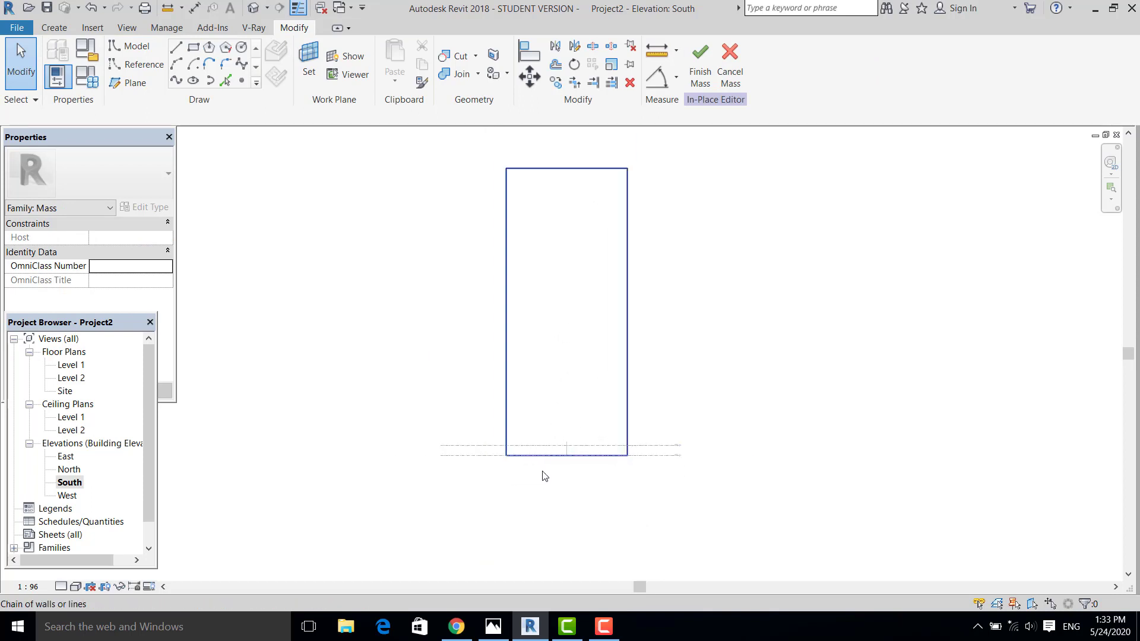
{"action": "left_click", "coordinate": [539, 458]}
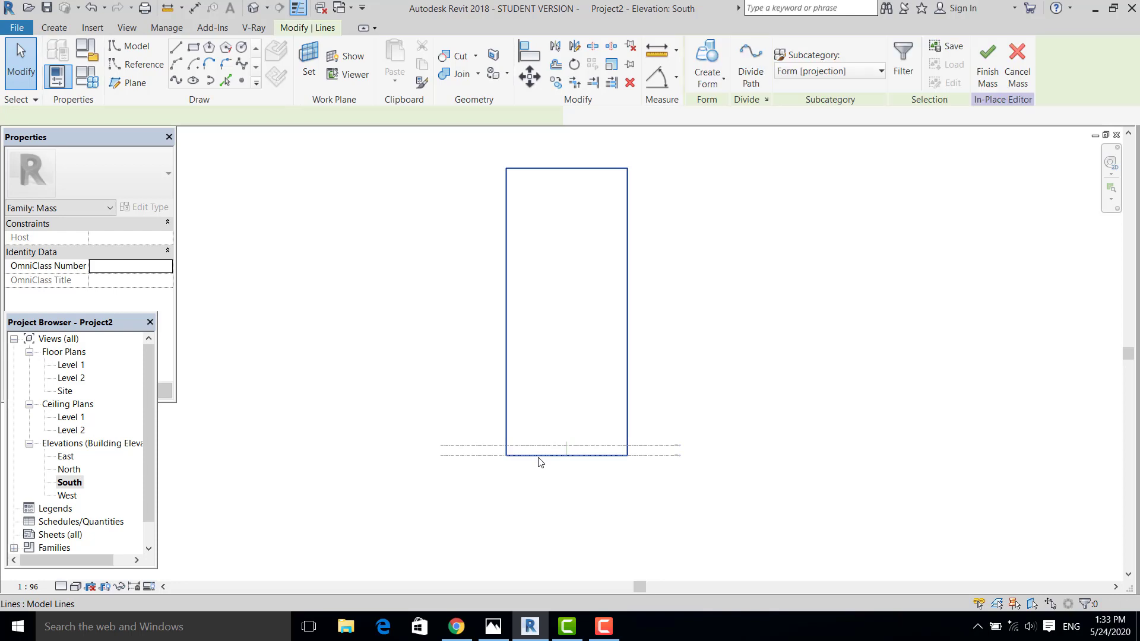
{"action": "left_click", "coordinate": [541, 461]}
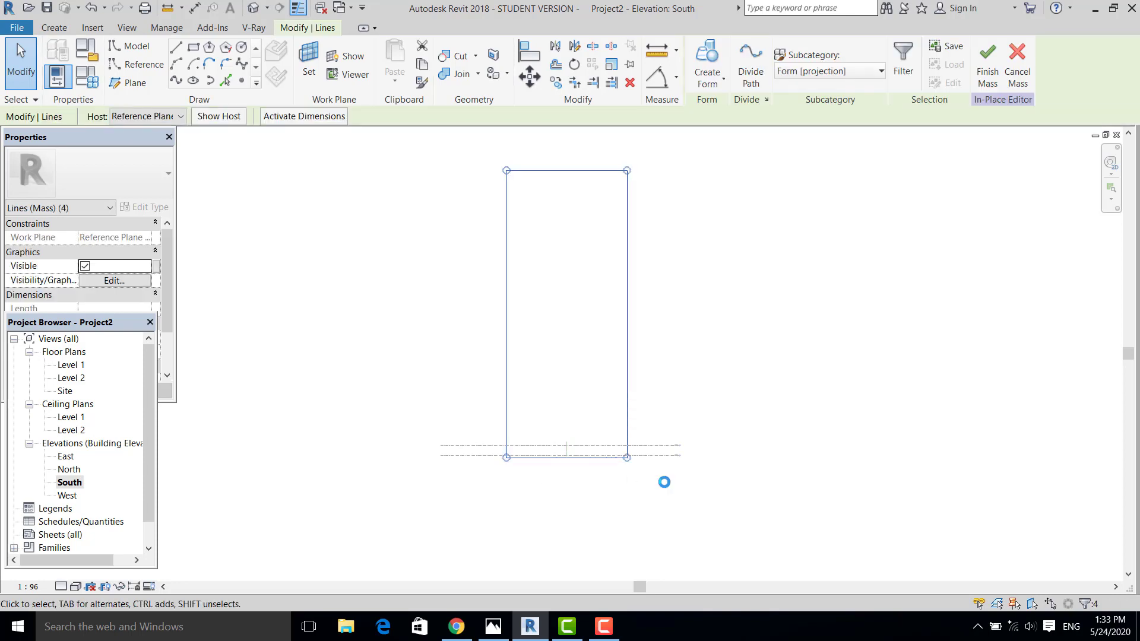
{"action": "key", "text": "Down"}
{"action": "key", "text": "Down"}
{"action": "key", "text": "Down"}
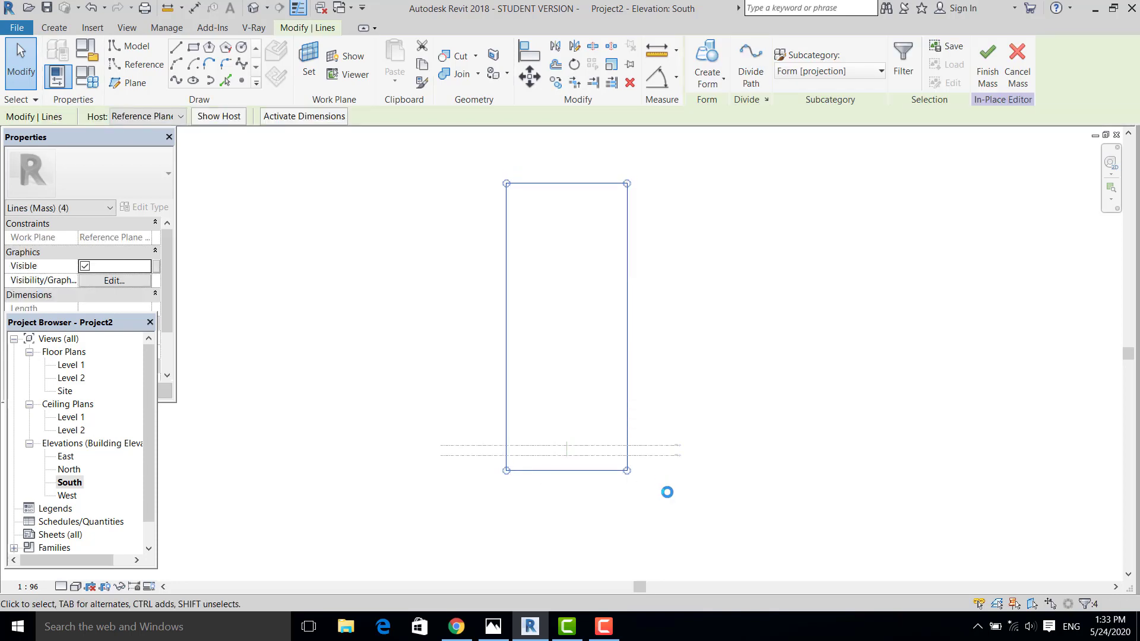
{"action": "key", "text": "Down"}
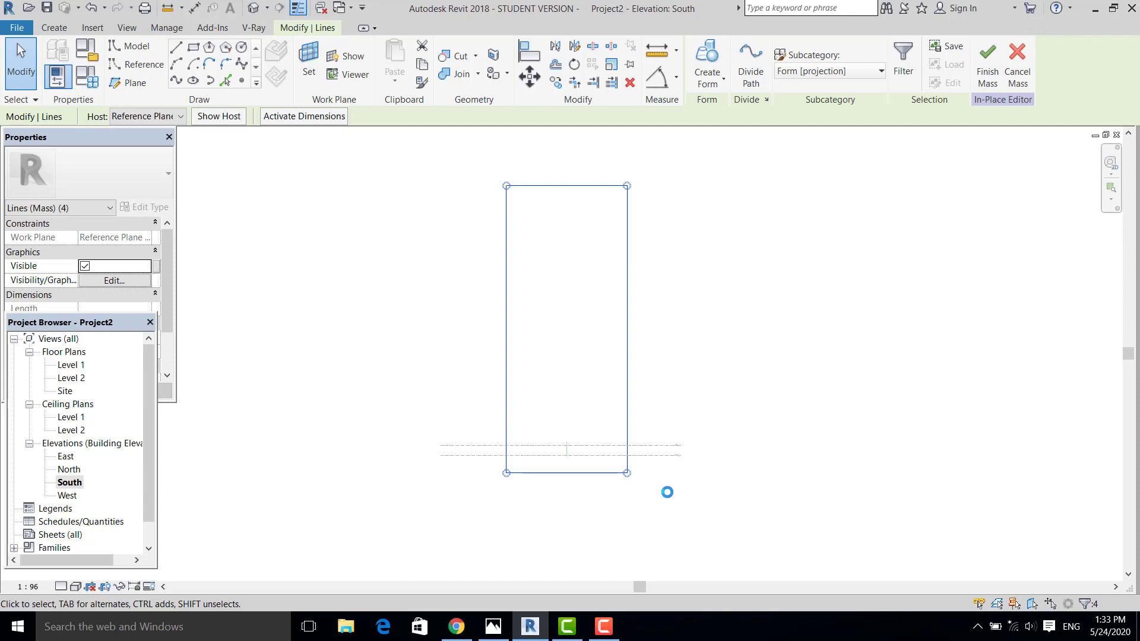
{"action": "key", "text": "Down"}
- Delete the rectangle's bottom line, leaving the outline open below Level 1
{"action": "middle_click_drag", "start_coordinate": [686, 349], "coordinate": [683, 321]}
{"action": "middle_click_drag", "start_coordinate": [589, 303], "coordinate": [583, 314]}
{"action": "key", "text": "Tab"}
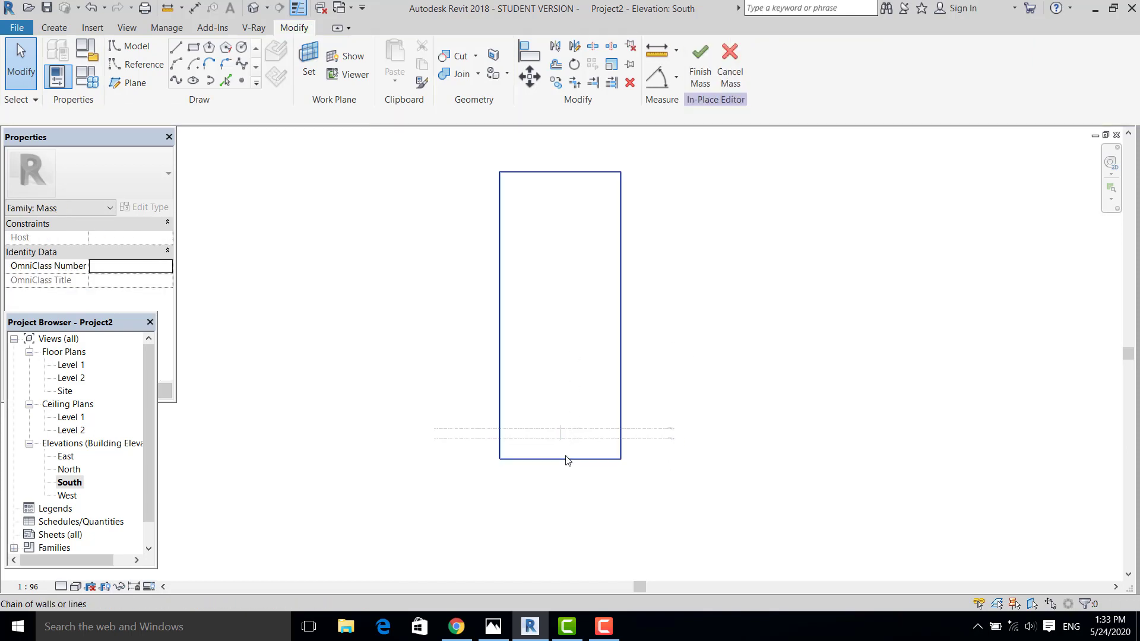
{"action": "left_click", "coordinate": [565, 459]}
{"action": "left_click", "coordinate": [579, 492]}
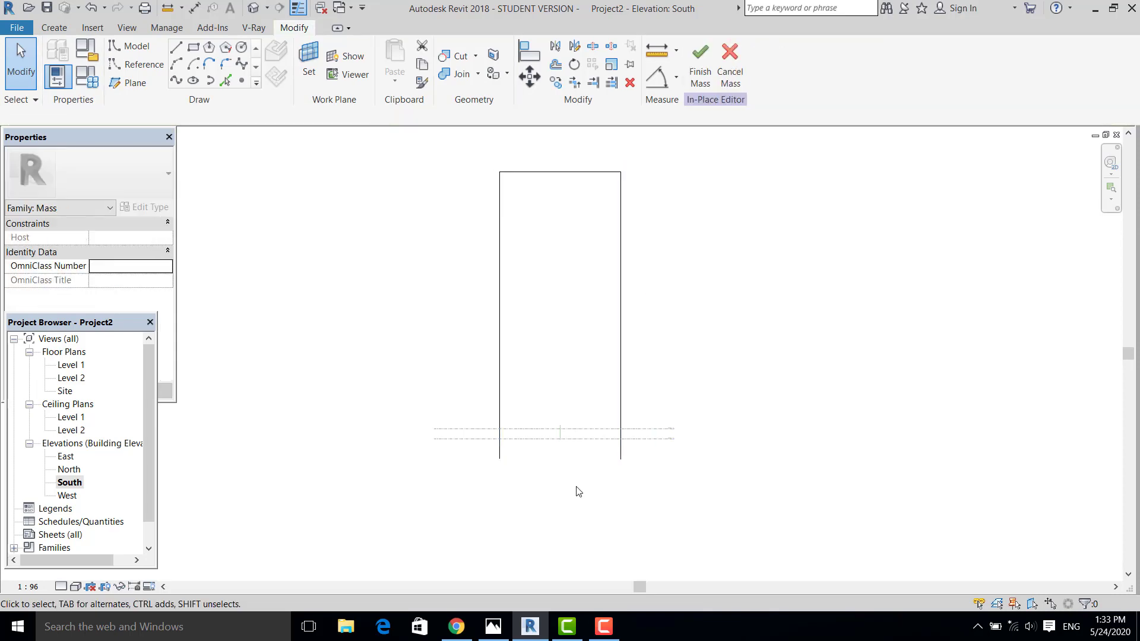
- Examine the curved sides of the tower in the reference photo in Photos, and return to the Revit elevation
{"action": "left_click", "coordinate": [493, 627]}
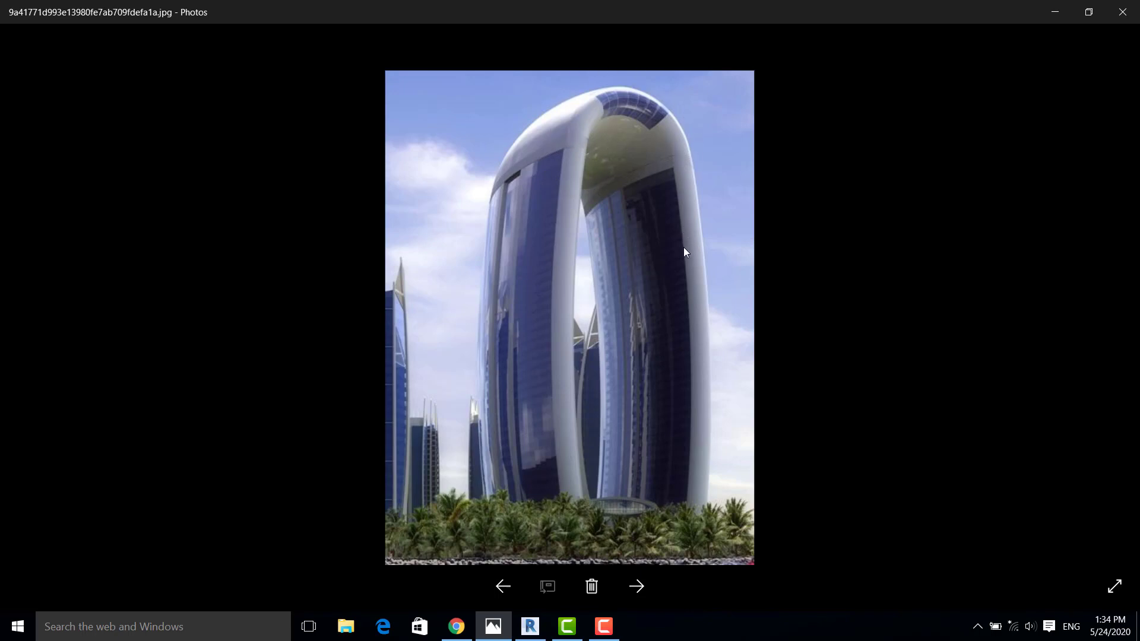
{"action": "left_click", "coordinate": [1049, 12]}
{"action": "scroll", "coordinate": [548, 399], "scroll_direction": "up", "scroll_amount": 2}
{"action": "scroll", "coordinate": [548, 399], "scroll_direction": "down", "scroll_amount": 2}
{"action": "middle_click_drag", "start_coordinate": [560, 372], "coordinate": [547, 390]}
{"action": "scroll", "coordinate": [516, 312], "scroll_direction": "up", "scroll_amount": 1}
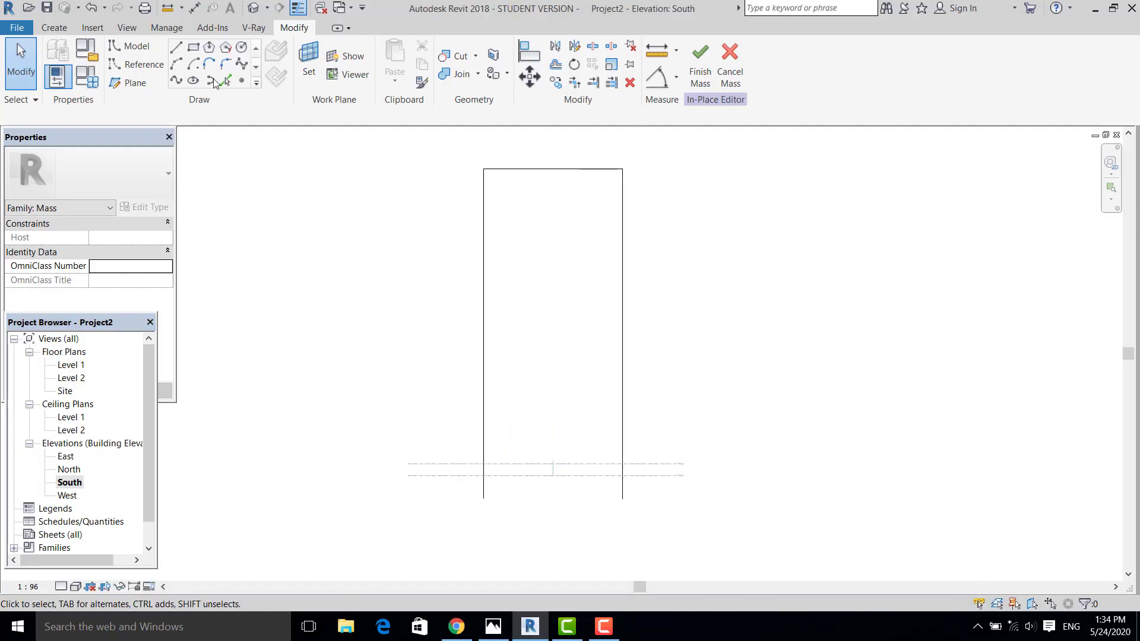
- Replace the outline's left side line with an outward-bulging three-point arc of about 182 m radius between the same endpoints
{"action": "left_click", "coordinate": [183, 67]}
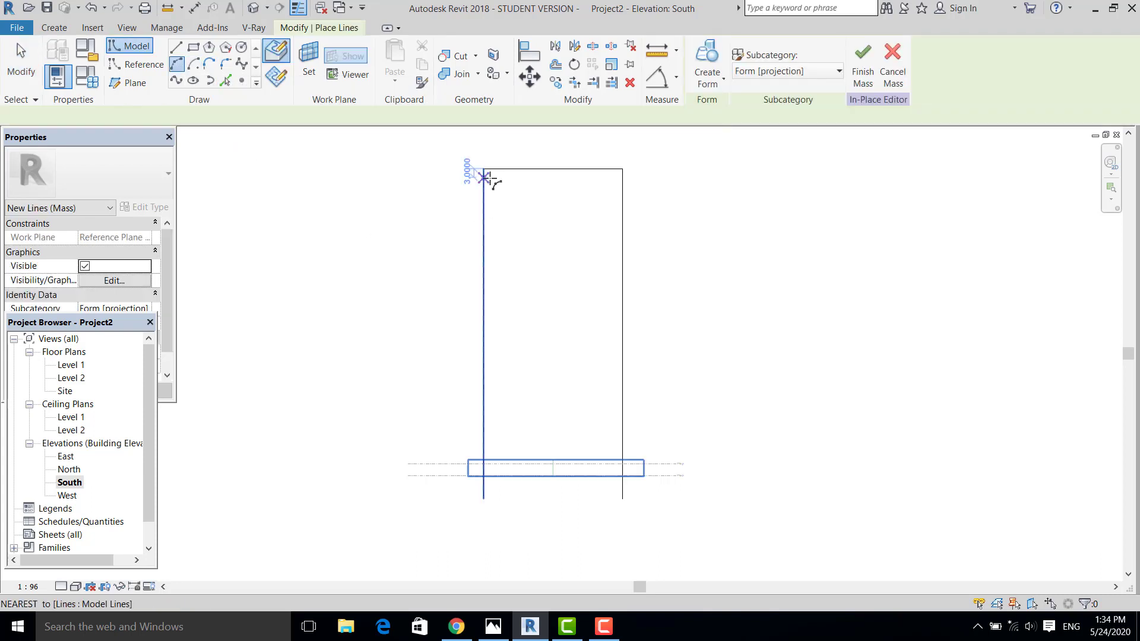
{"action": "left_click", "coordinate": [483, 169]}
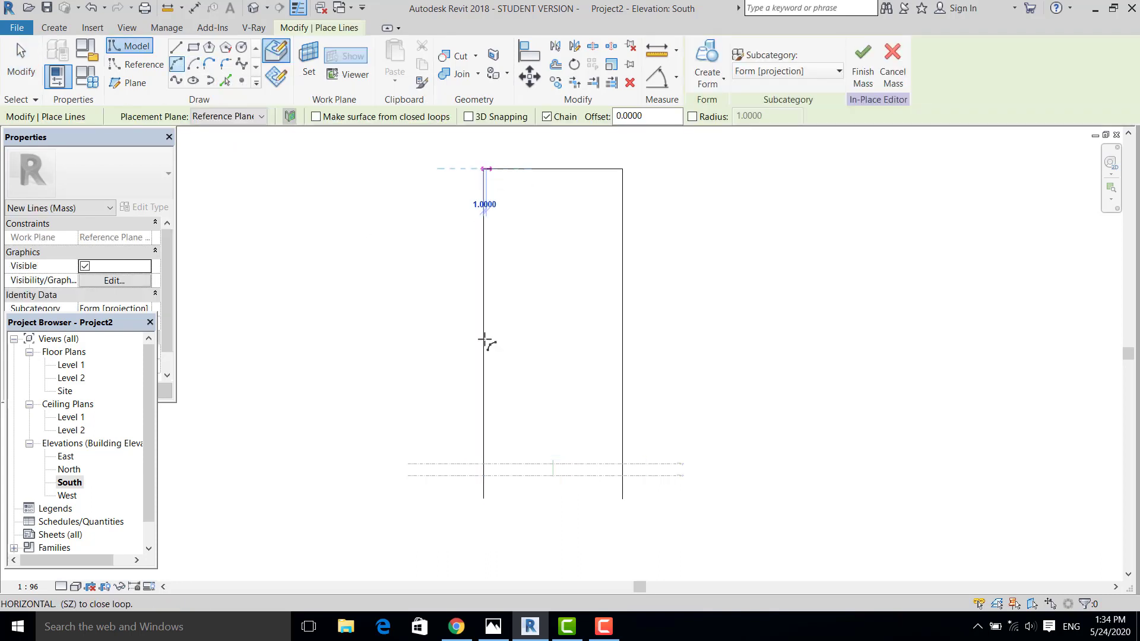
{"action": "left_click", "coordinate": [484, 499]}
{"action": "scroll", "coordinate": [478, 329], "scroll_direction": "up", "scroll_amount": 1}
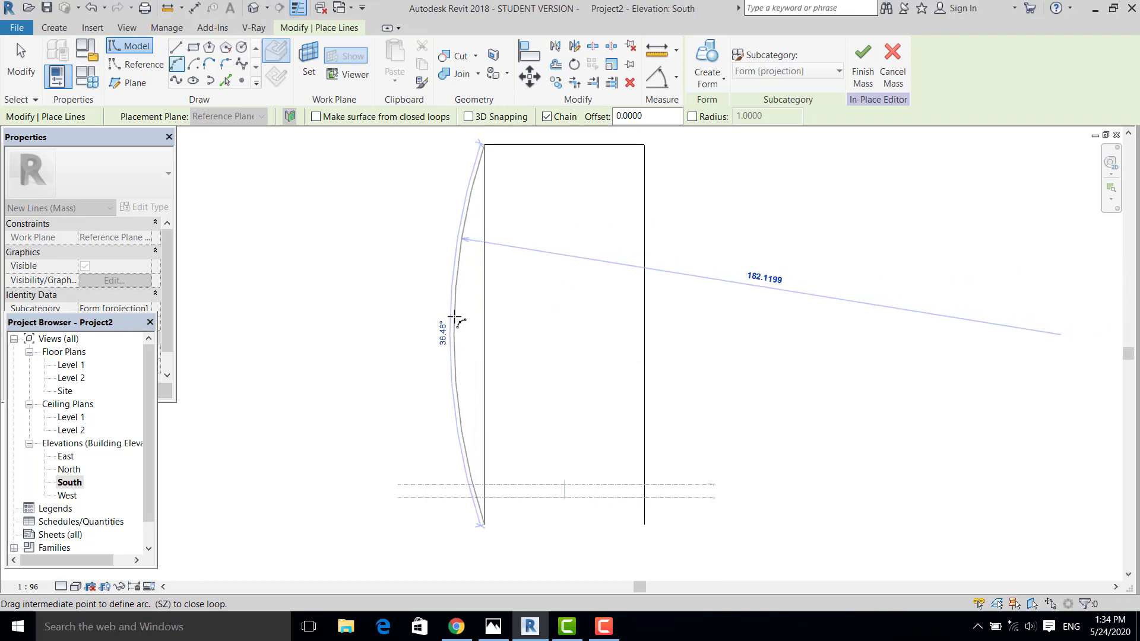
{"action": "left_click", "coordinate": [454, 318]}
{"action": "key", "text": "Escape"}
{"action": "key", "text": "Escape"}
{"action": "scroll", "coordinate": [565, 331], "scroll_direction": "down", "scroll_amount": 1}
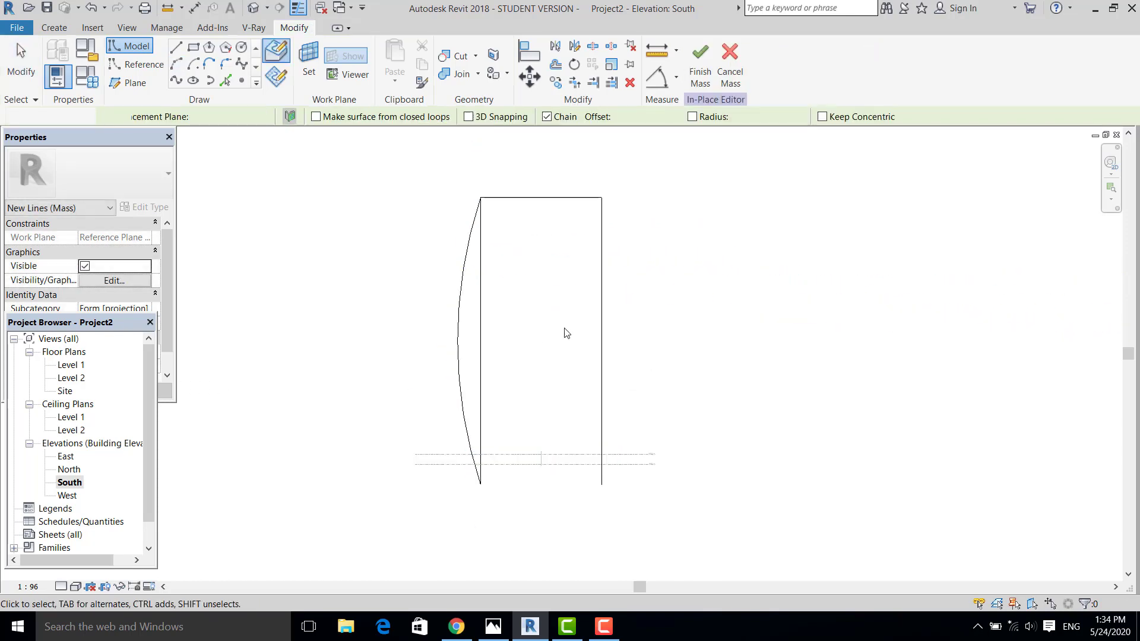
{"action": "left_click", "coordinate": [482, 308]}
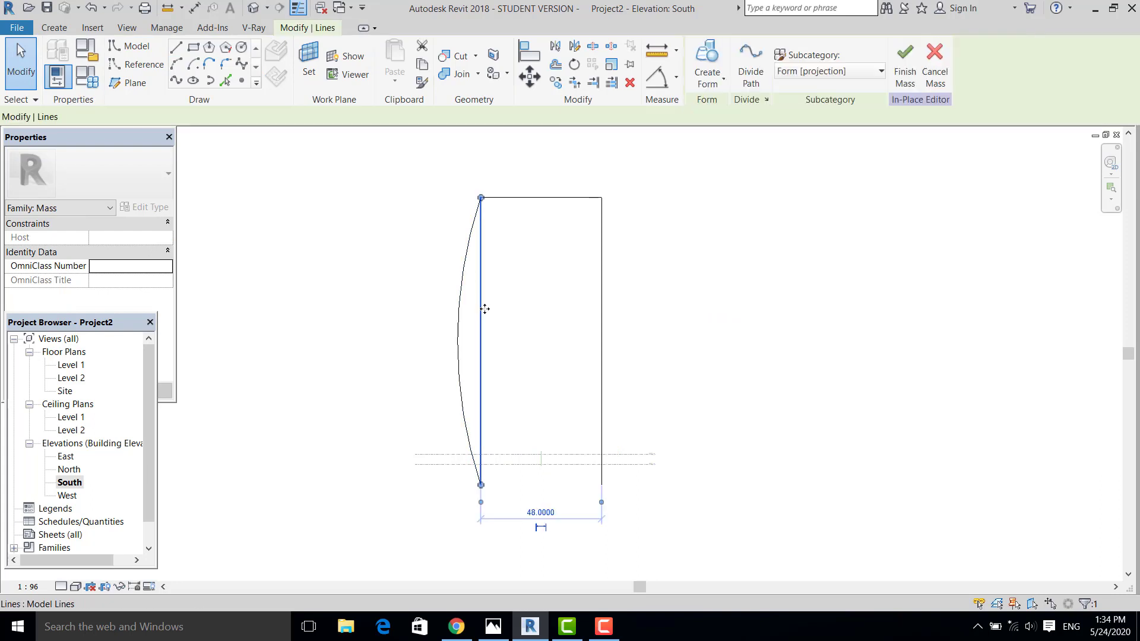
{"action": "key", "text": "Delete"}
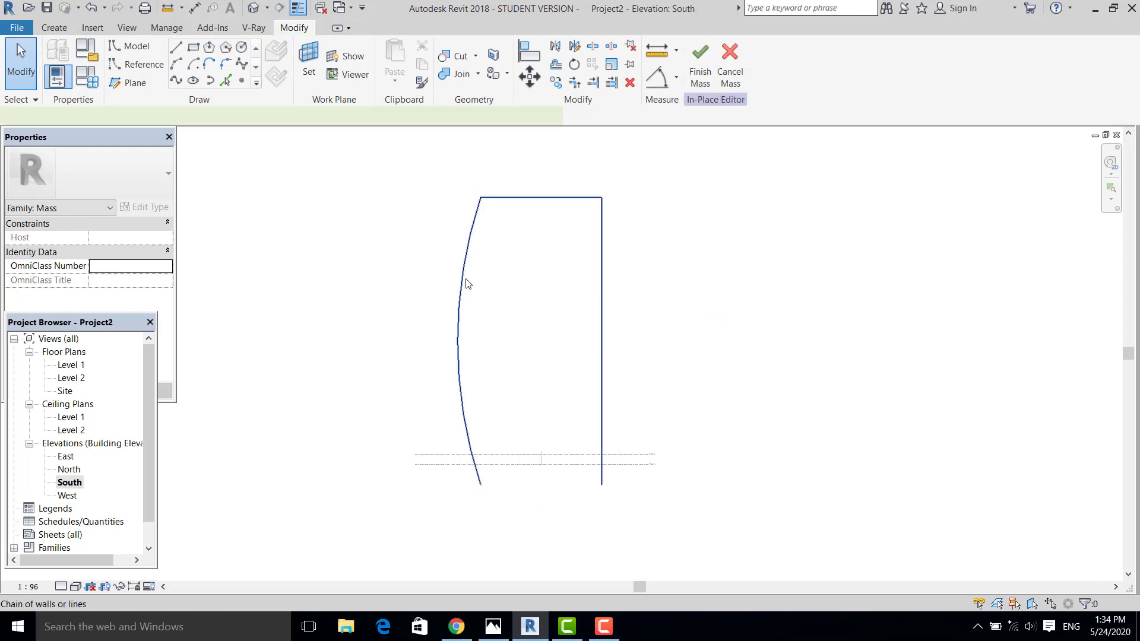
- Mirror the left arc about a vertical axis through the top line's midpoint and delete the straight right side line
{"action": "left_click", "coordinate": [464, 271]}
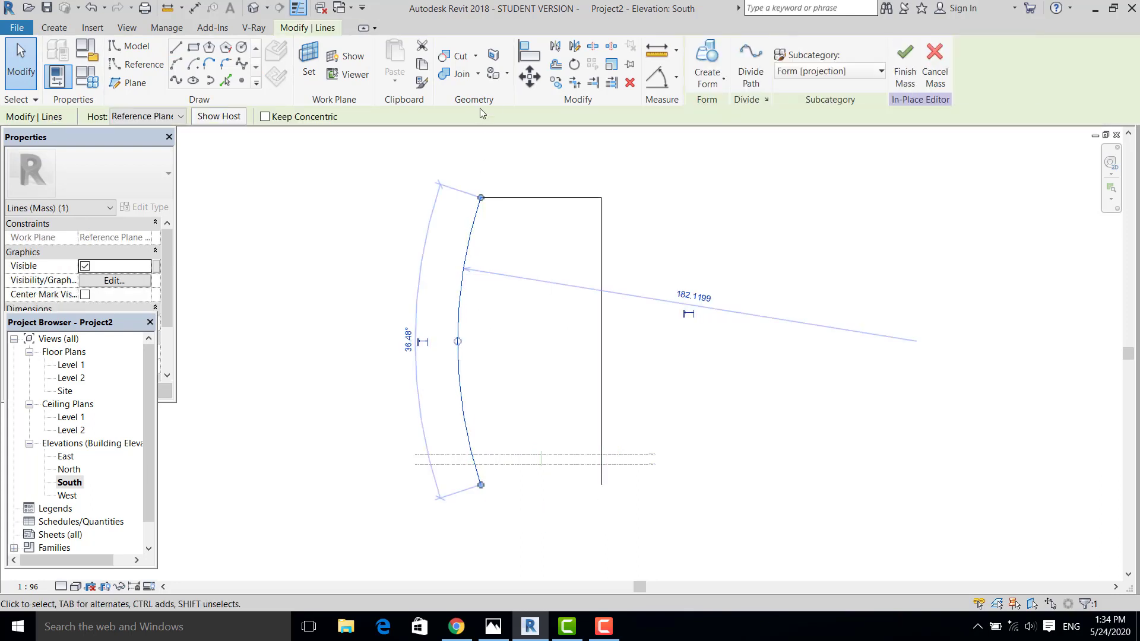
{"action": "left_click", "coordinate": [574, 48]}
{"action": "left_click", "coordinate": [541, 197]}
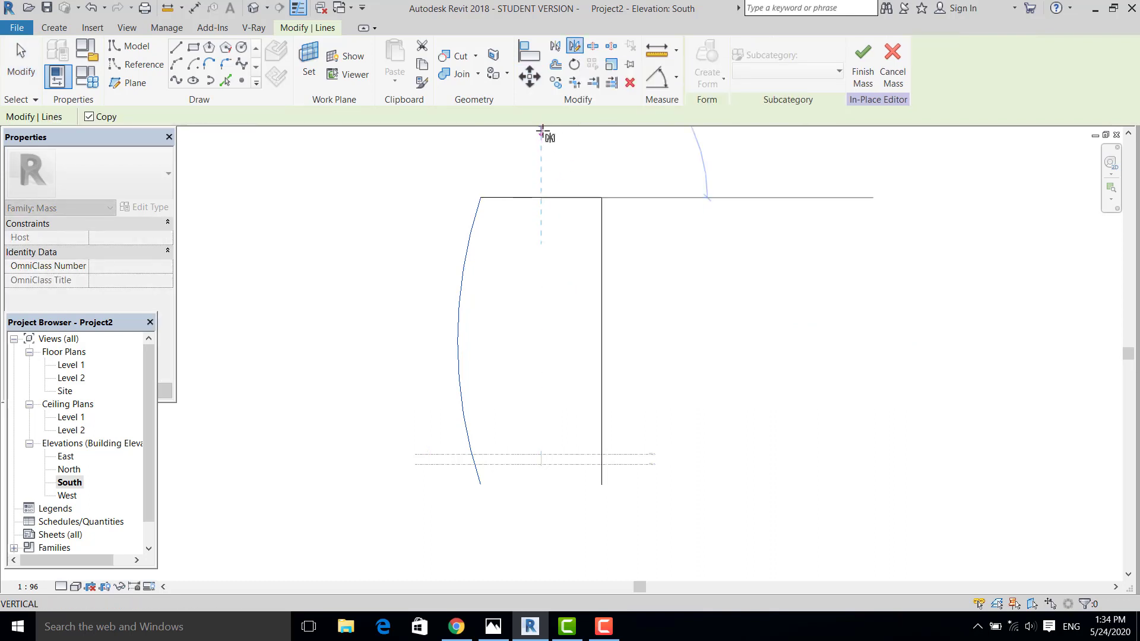
{"action": "left_click", "coordinate": [541, 128]}
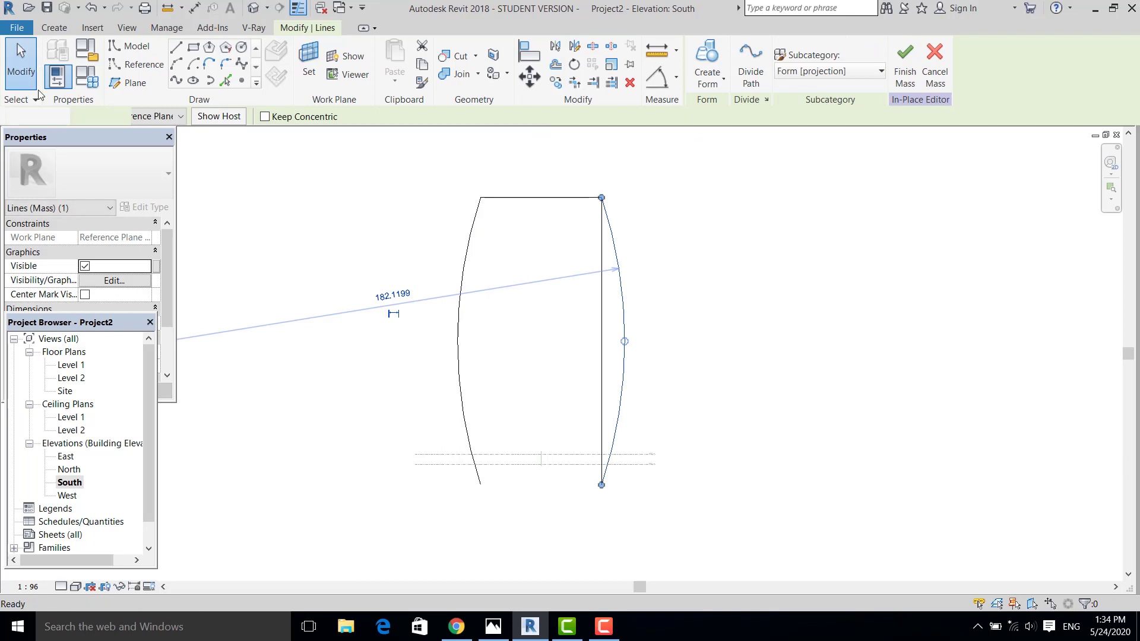
{"action": "left_click", "coordinate": [720, 391]}
{"action": "left_click", "coordinate": [601, 310]}
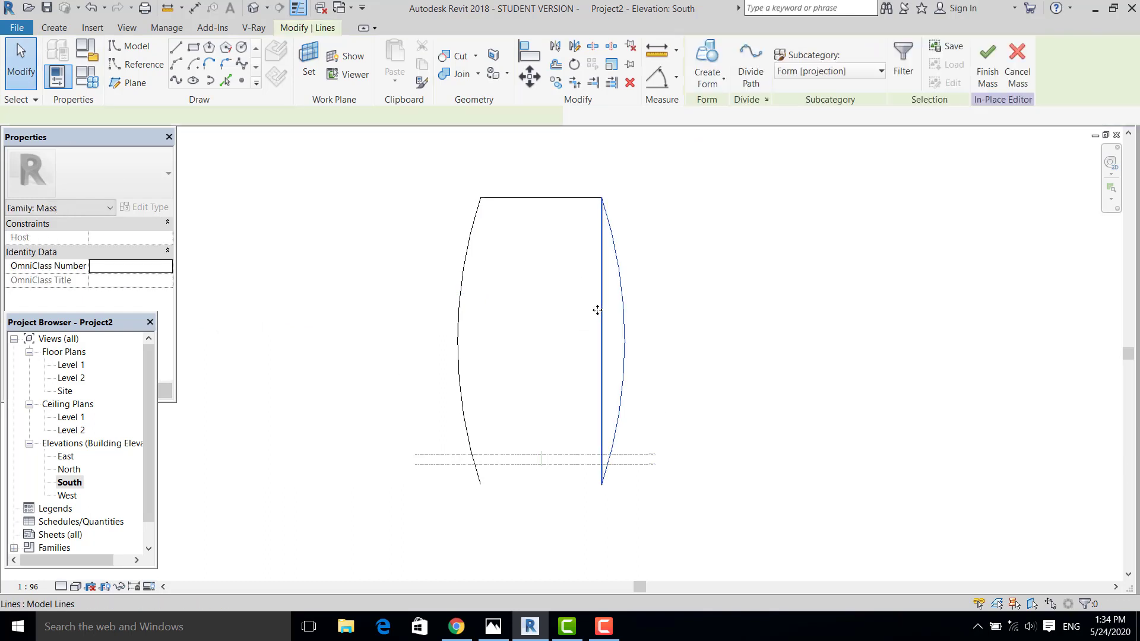
{"action": "key", "text": "Delete"}
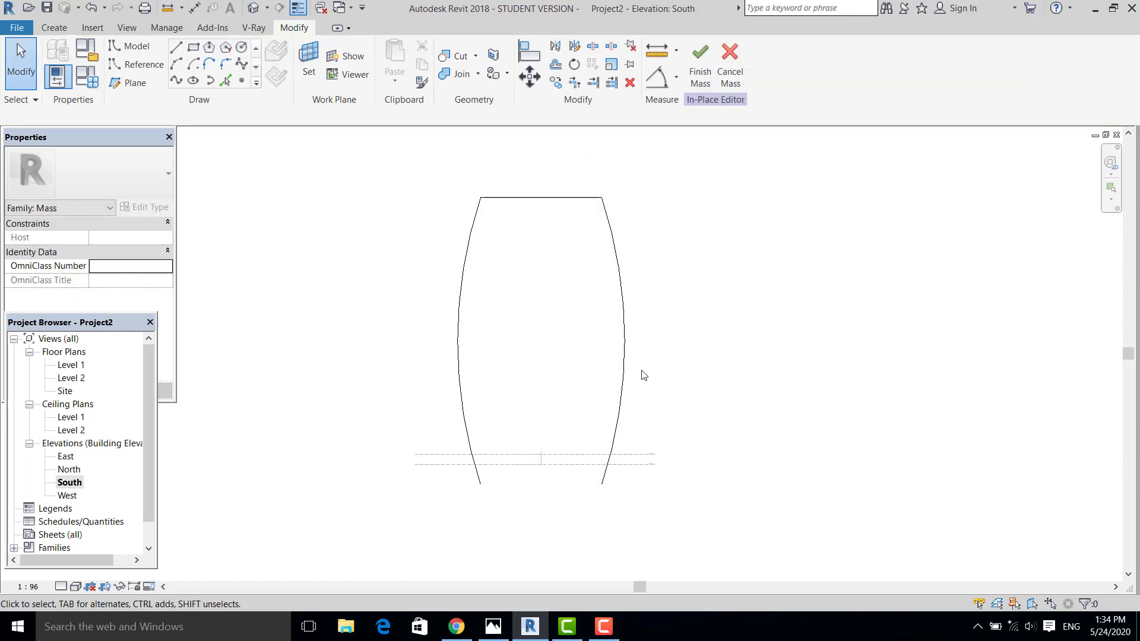
- Round the outline's top-left corner with a fillet arc of about 30 m radius between the left arc and top line
{"action": "middle_click_drag", "start_coordinate": [507, 294], "coordinate": [538, 325]}
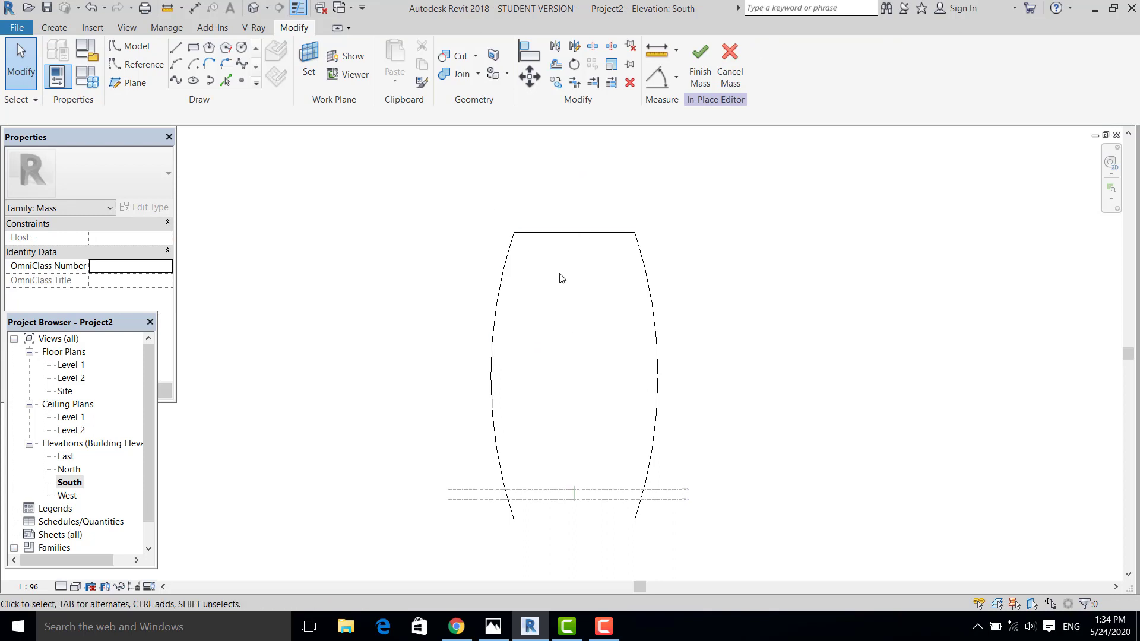
{"action": "middle_click_drag", "start_coordinate": [560, 275], "coordinate": [546, 262]}
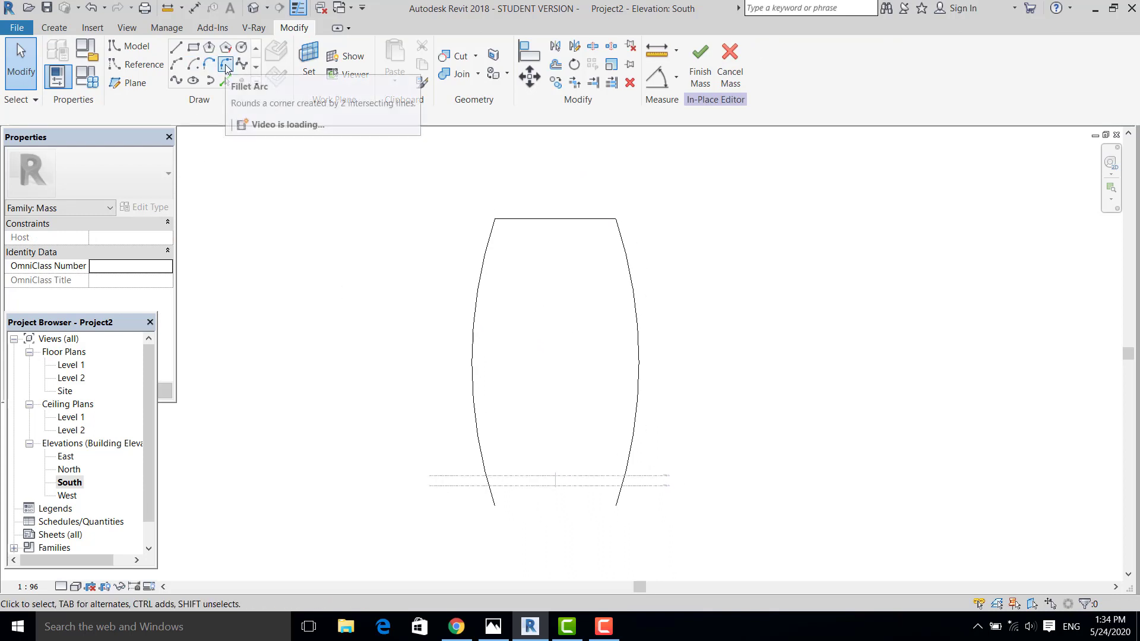
{"action": "left_click", "coordinate": [226, 66]}
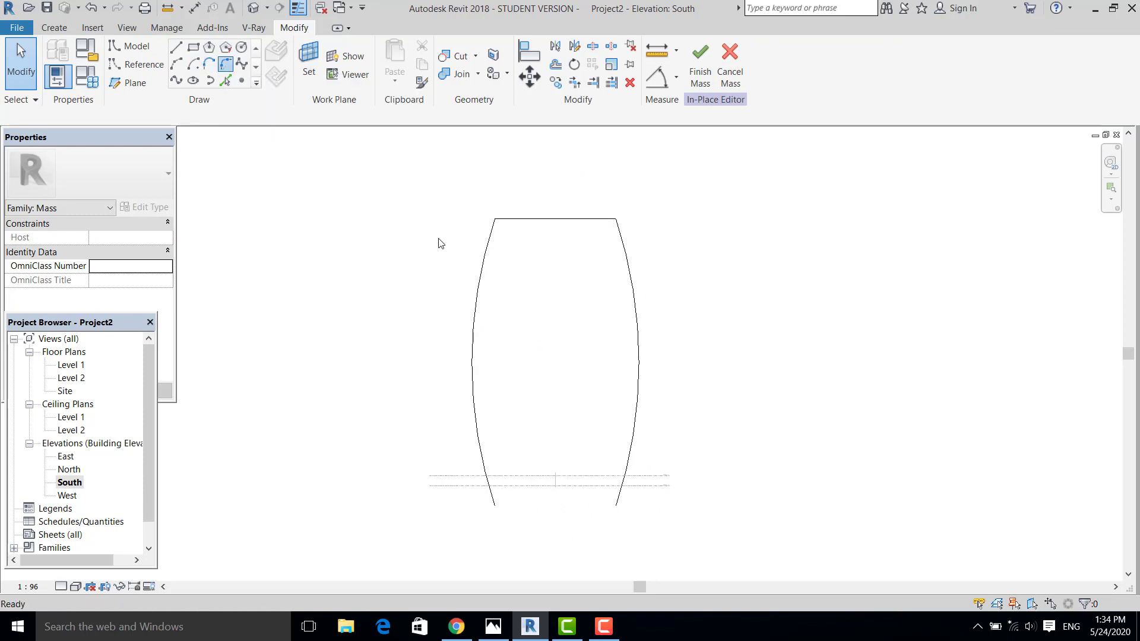
{"action": "left_click", "coordinate": [489, 237]}
{"action": "left_click", "coordinate": [519, 221]}
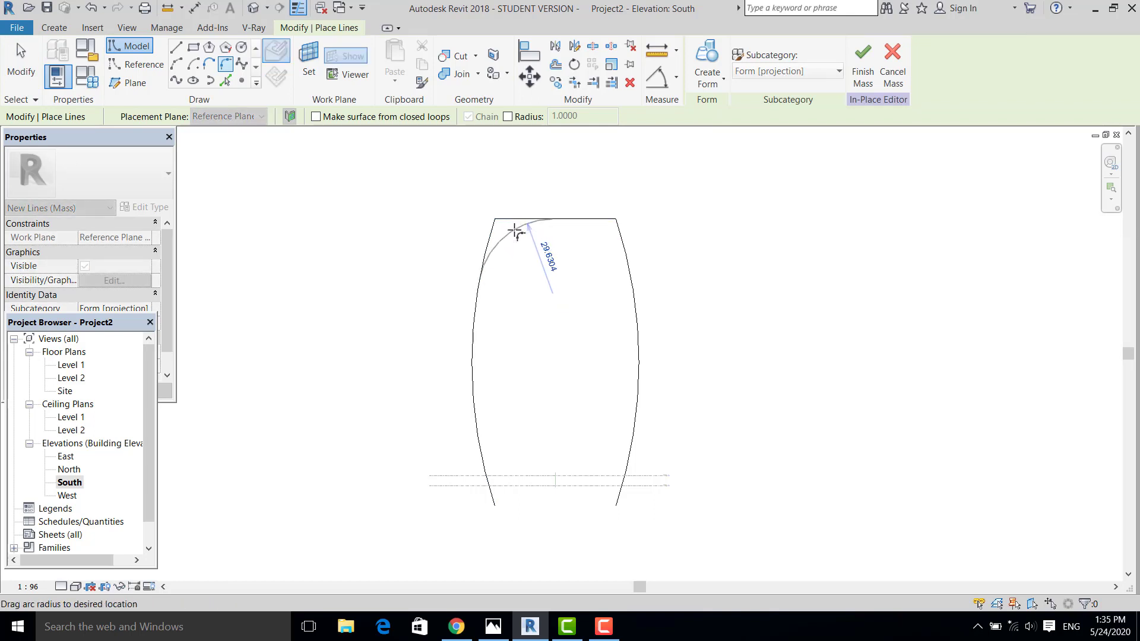
{"action": "left_click", "coordinate": [517, 234]}
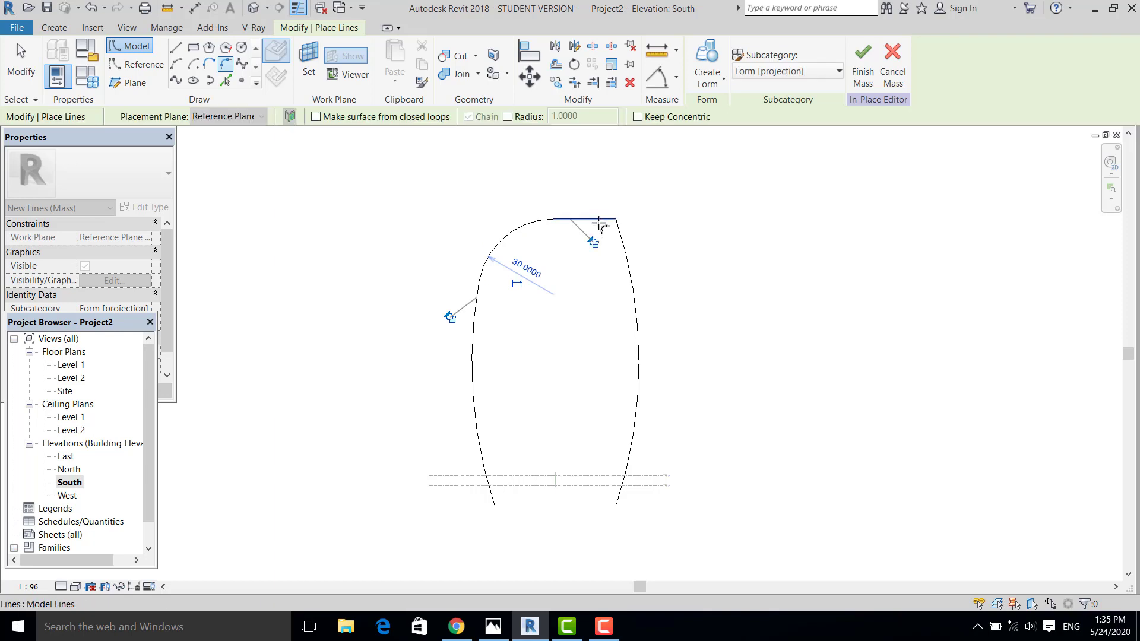
{"action": "left_click", "coordinate": [600, 220]}
{"action": "left_click", "coordinate": [623, 251]}
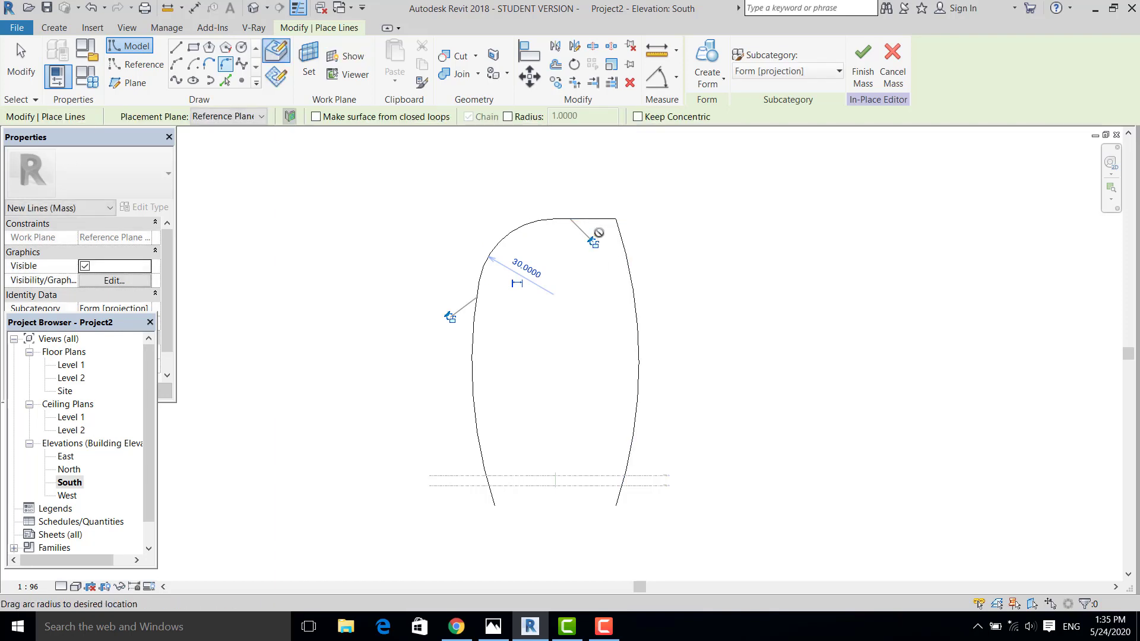
{"action": "key", "text": "Escape"}
{"action": "key", "text": "Escape"}
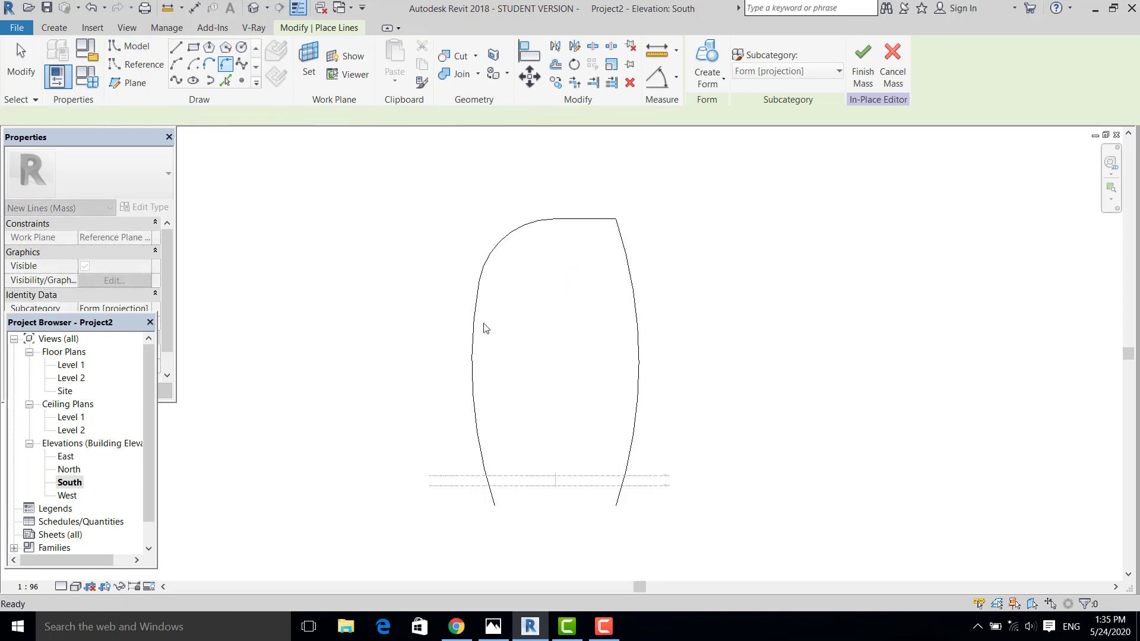
- Set the radius of the top-left corner's fillet arc to 26 m
{"action": "key", "text": "Tab"}
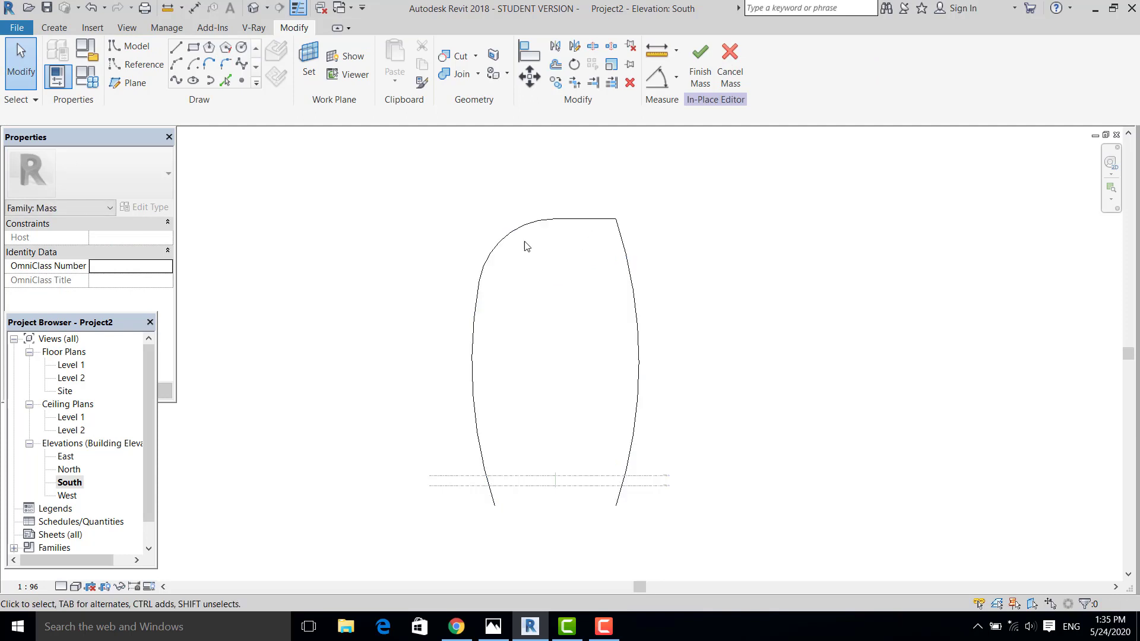
{"action": "key", "text": "Tab"}
{"action": "left_click", "coordinate": [502, 237]}
{"action": "left_click", "coordinate": [504, 237]}
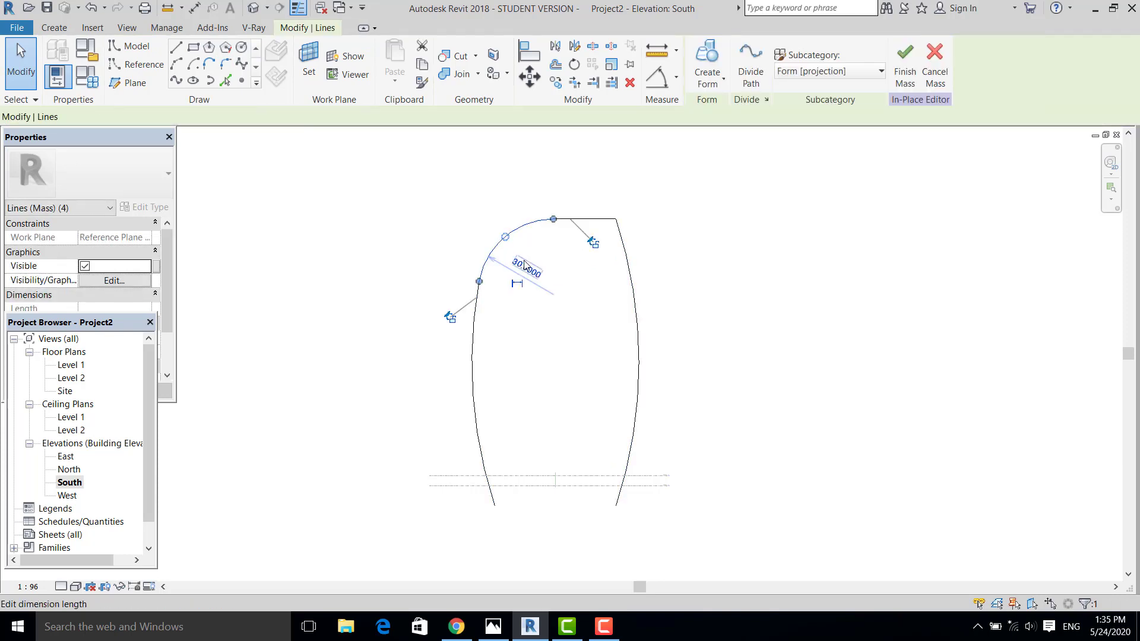
{"action": "left_click", "coordinate": [526, 268]}
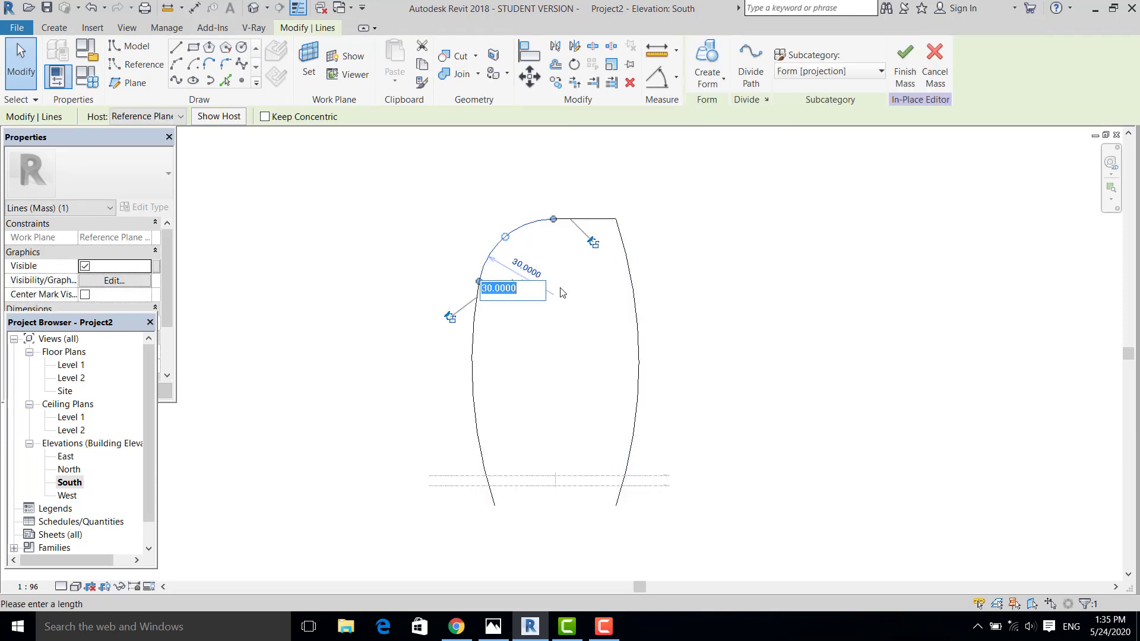
{"action": "key", "text": "Return"}
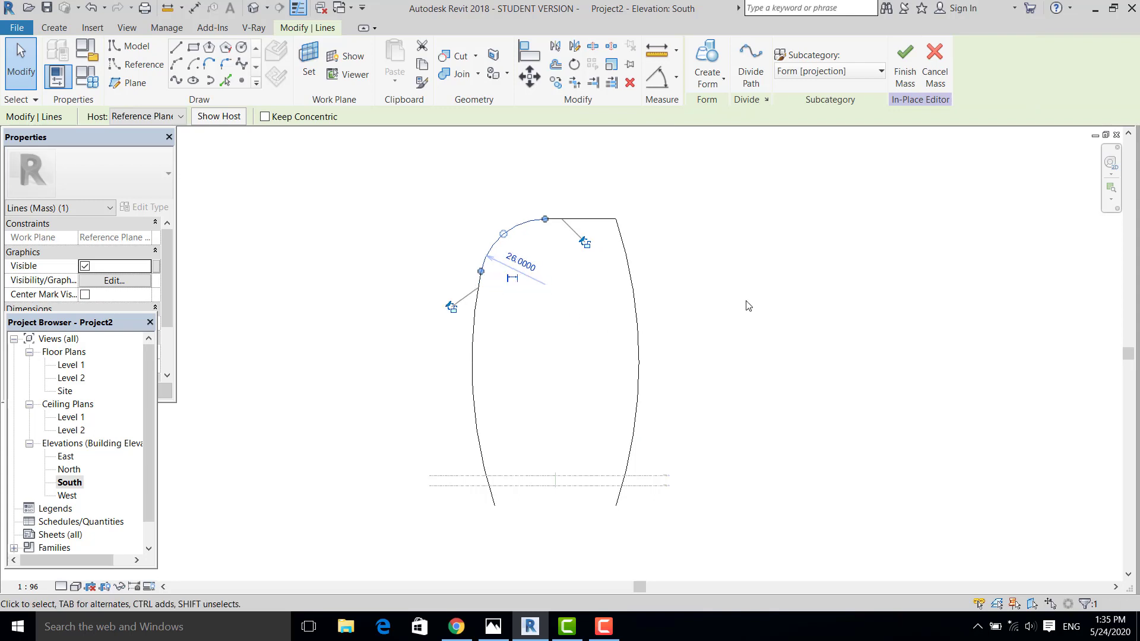
{"action": "left_click", "coordinate": [695, 314]}
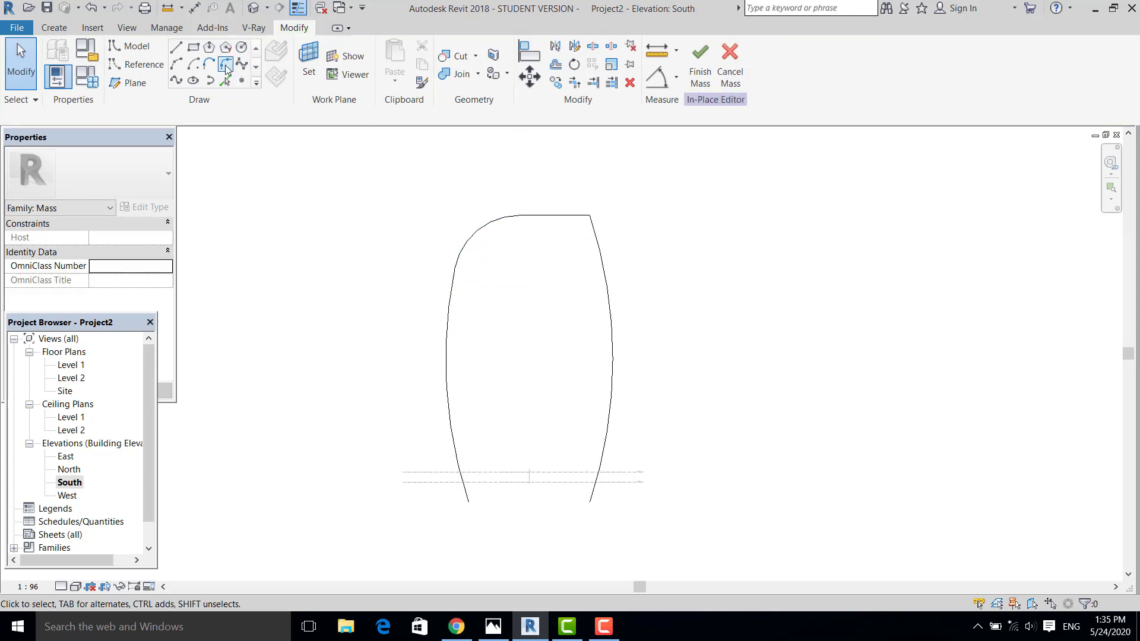
- Fillet the outline's top-right corner between the top line and right arc, and set the fillet radius to 26 m
{"action": "left_click", "coordinate": [225, 66]}
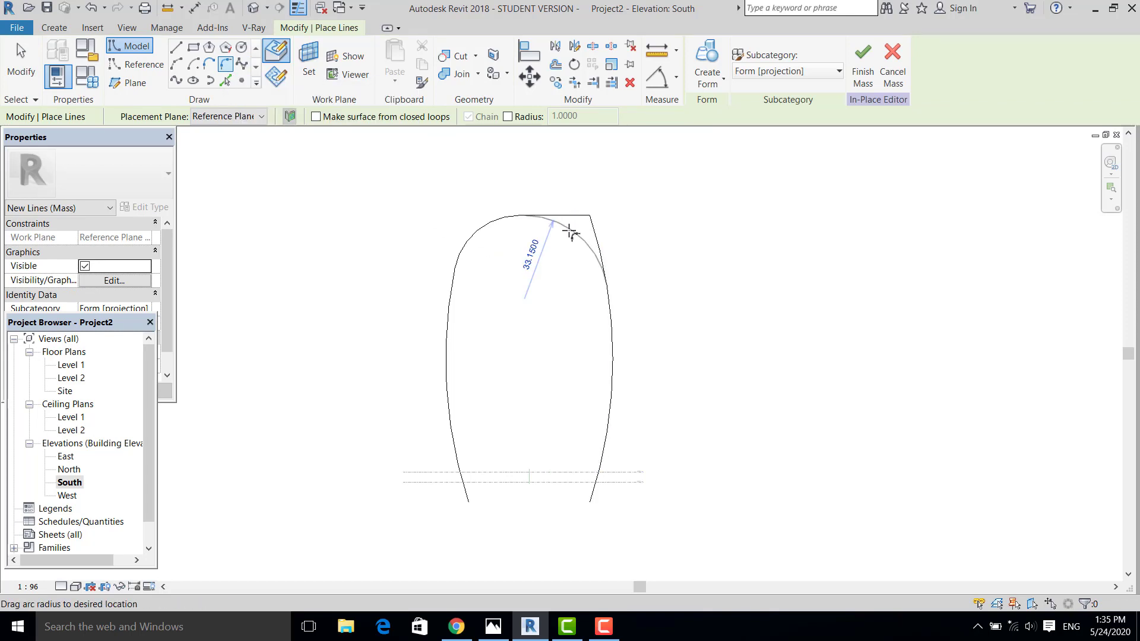
{"action": "left_click", "coordinate": [570, 233]}
{"action": "scroll", "coordinate": [606, 289], "scroll_direction": "up", "scroll_amount": 3}
{"action": "left_click", "coordinate": [537, 255]}
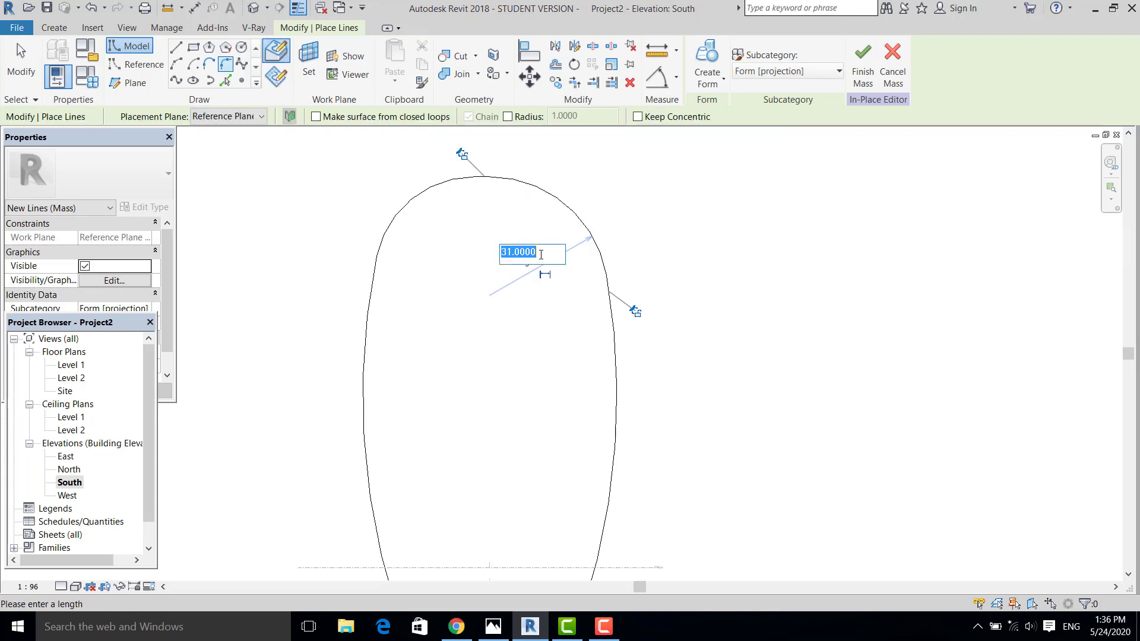
{"action": "type", "text": "26"}
{"action": "key", "text": "Return"}
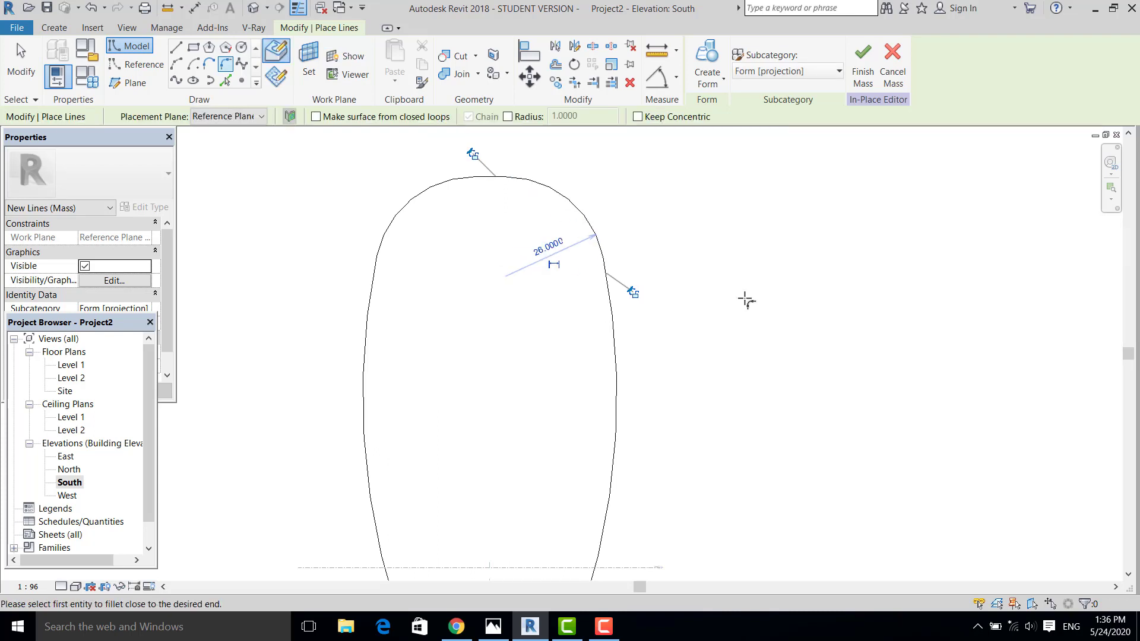
{"action": "key", "text": "Escape"}
{"action": "key", "text": "Escape"}
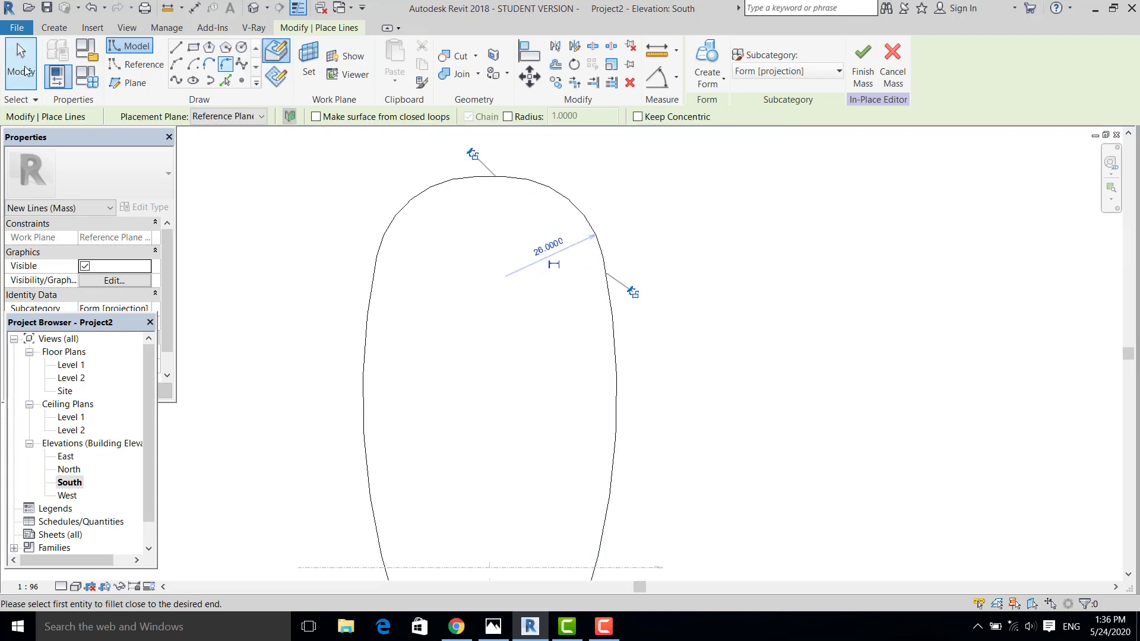
- Place a reference point on the lower end of the outline's left side in the 3D view
{"action": "scroll", "coordinate": [546, 266], "scroll_direction": "down", "scroll_amount": 2}
{"action": "scroll", "coordinate": [483, 178], "scroll_direction": "up", "scroll_amount": 2}
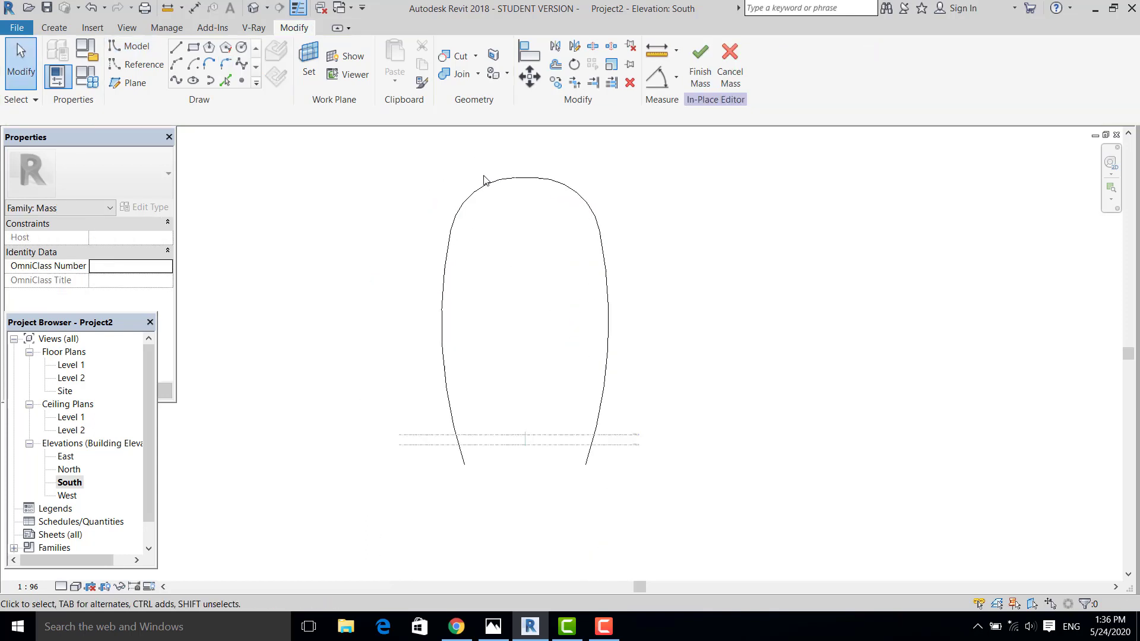
{"action": "scroll", "coordinate": [602, 223], "scroll_direction": "down", "scroll_amount": 2}
{"action": "middle_click_drag", "start_coordinate": [642, 272], "coordinate": [611, 234]}
{"action": "scroll", "coordinate": [520, 344], "scroll_direction": "up", "scroll_amount": 3}
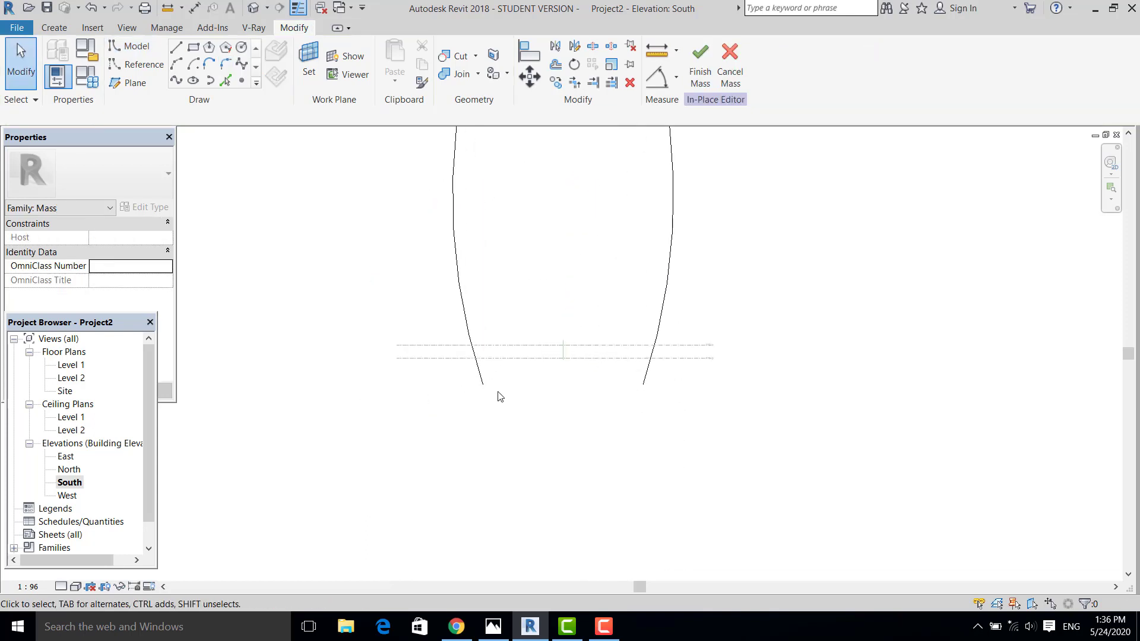
{"action": "scroll", "coordinate": [499, 398], "scroll_direction": "down", "scroll_amount": 3}
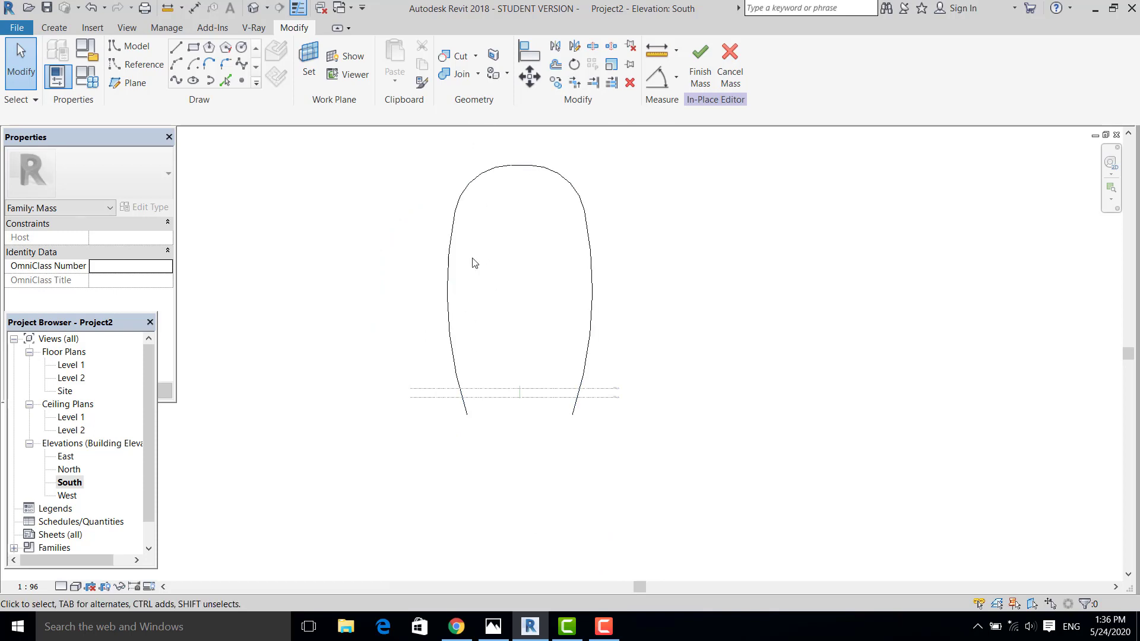
{"action": "scroll", "coordinate": [485, 429], "scroll_direction": "up", "scroll_amount": 1}
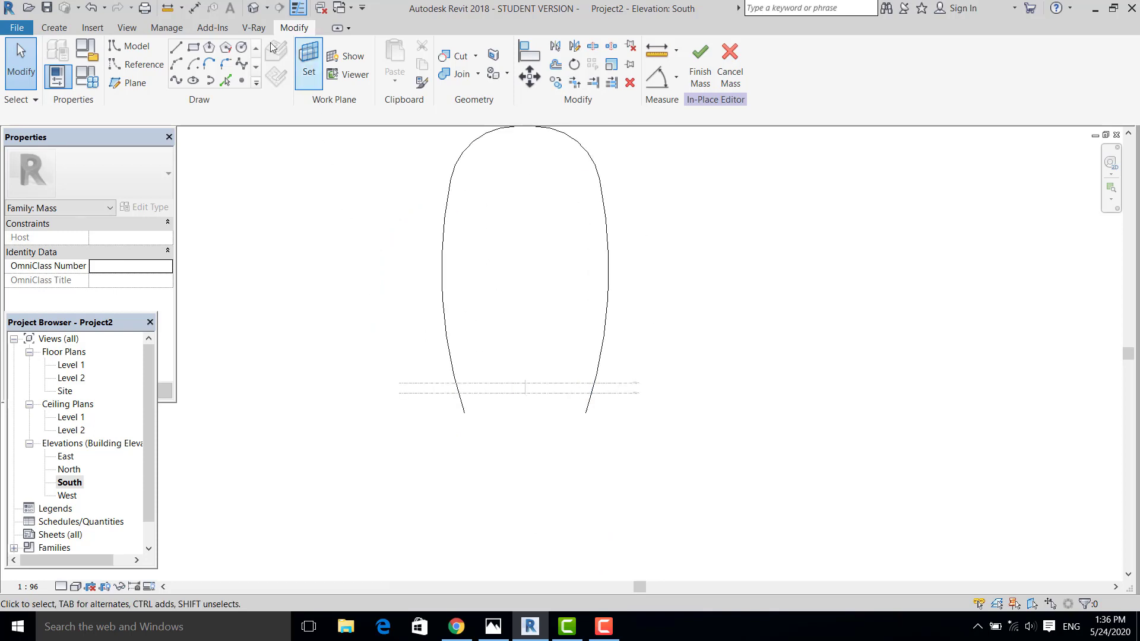
{"action": "left_click", "coordinate": [252, 13]}
{"action": "middle_click_drag", "start_coordinate": [550, 417], "coordinate": [496, 327], "text": "shift"}
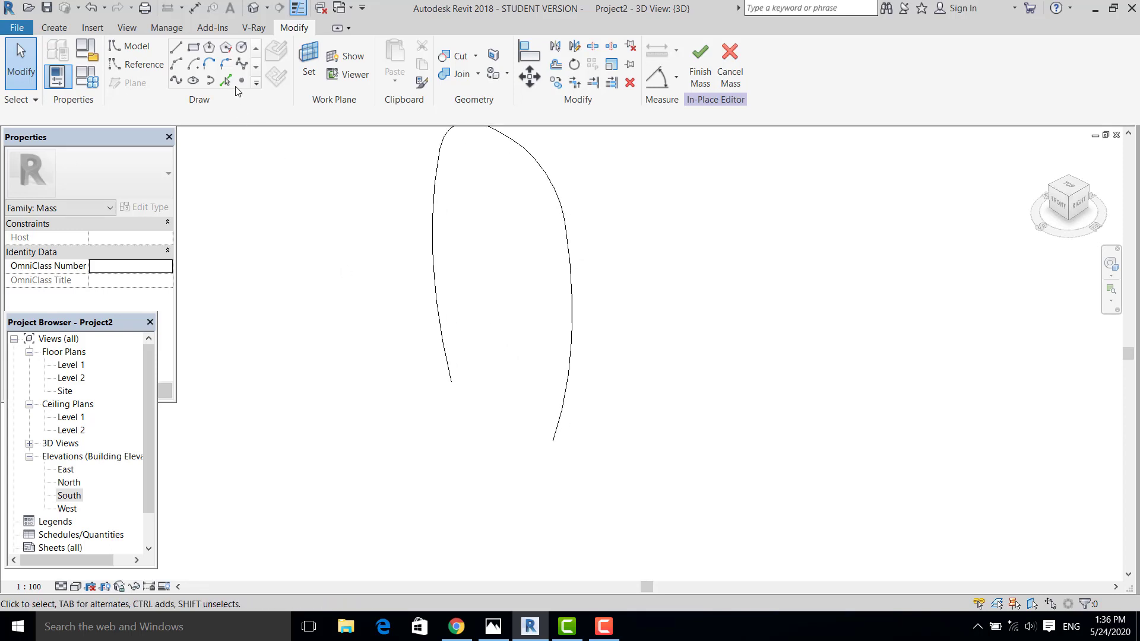
{"action": "left_click", "coordinate": [242, 80]}
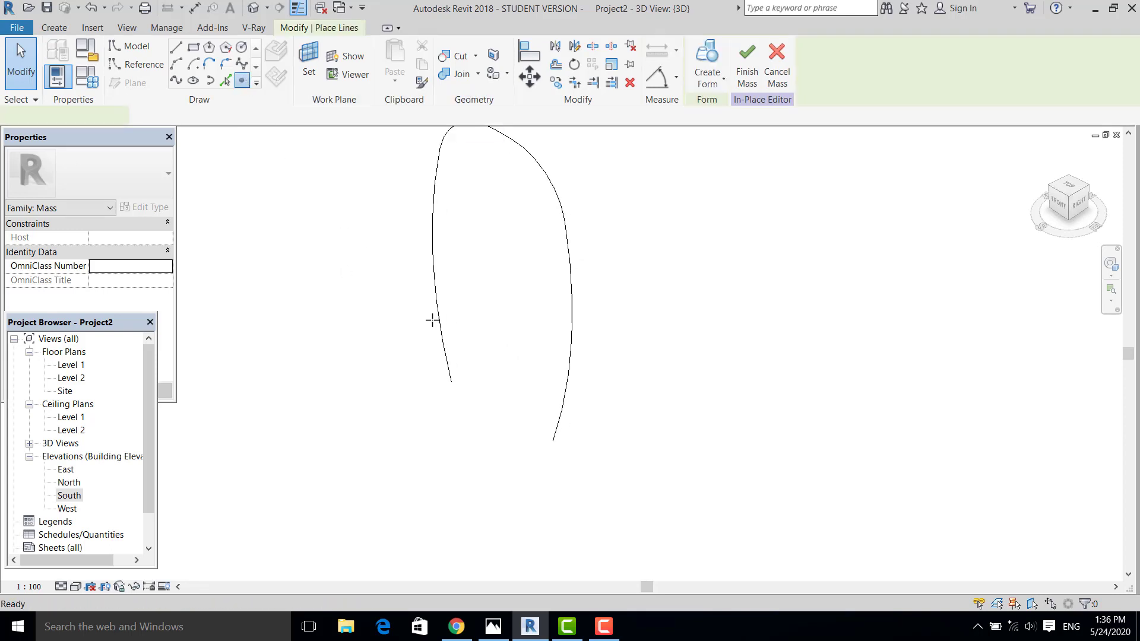
{"action": "left_click", "coordinate": [451, 383]}
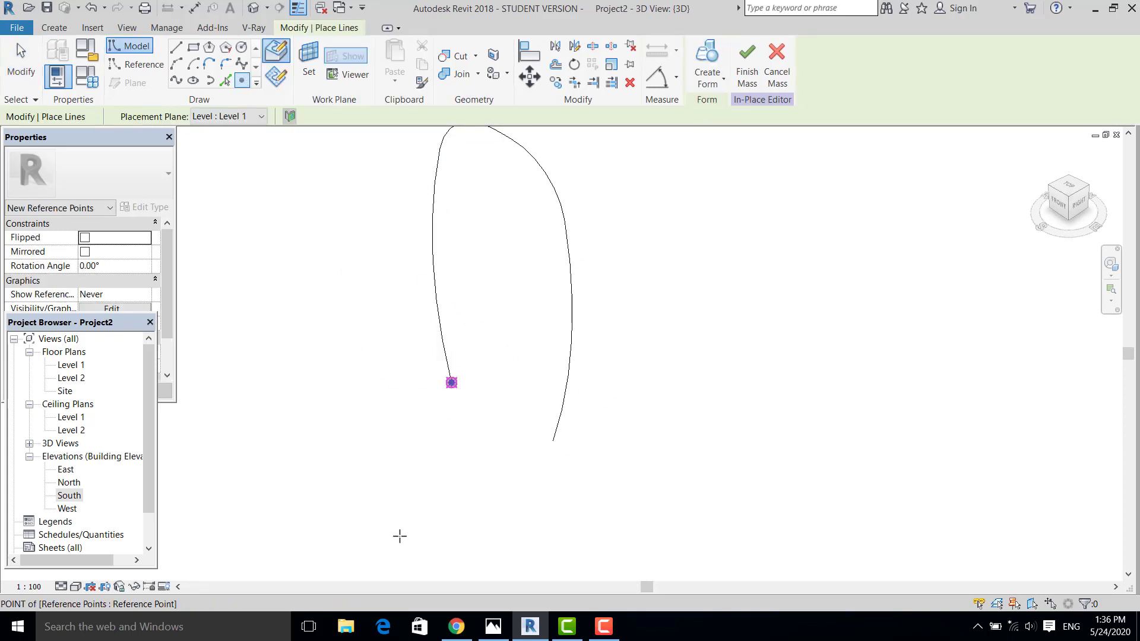
- Open the Site floor plan and set the work plane by picking the reference point's plane at the path's end
{"action": "double_click", "coordinate": [65, 391]}
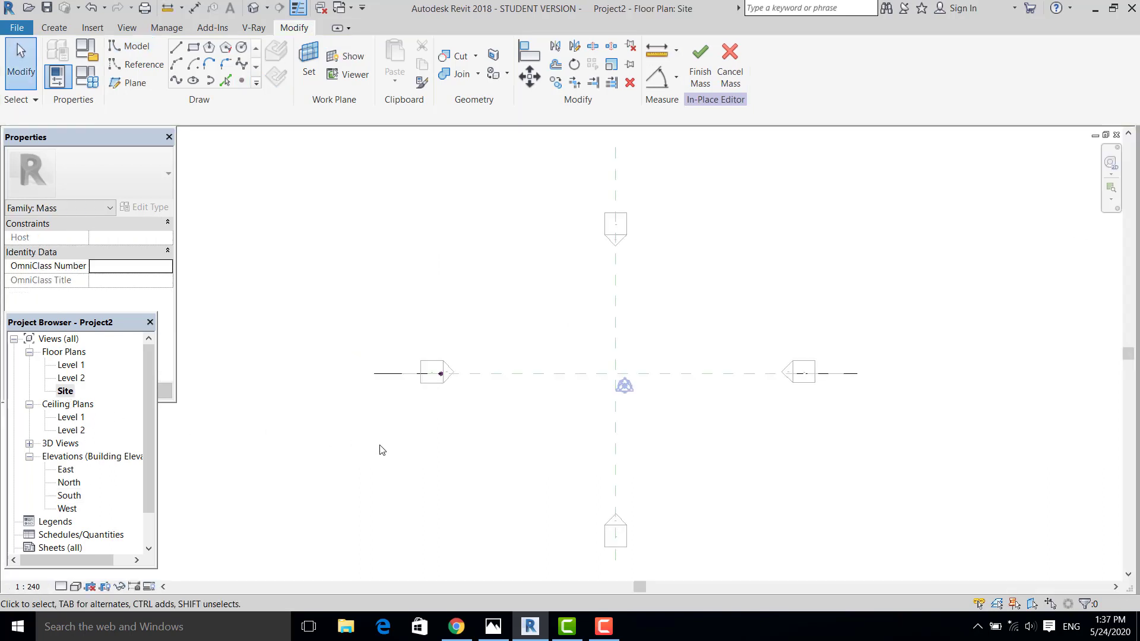
{"action": "scroll", "coordinate": [423, 410], "scroll_direction": "up", "scroll_amount": 3}
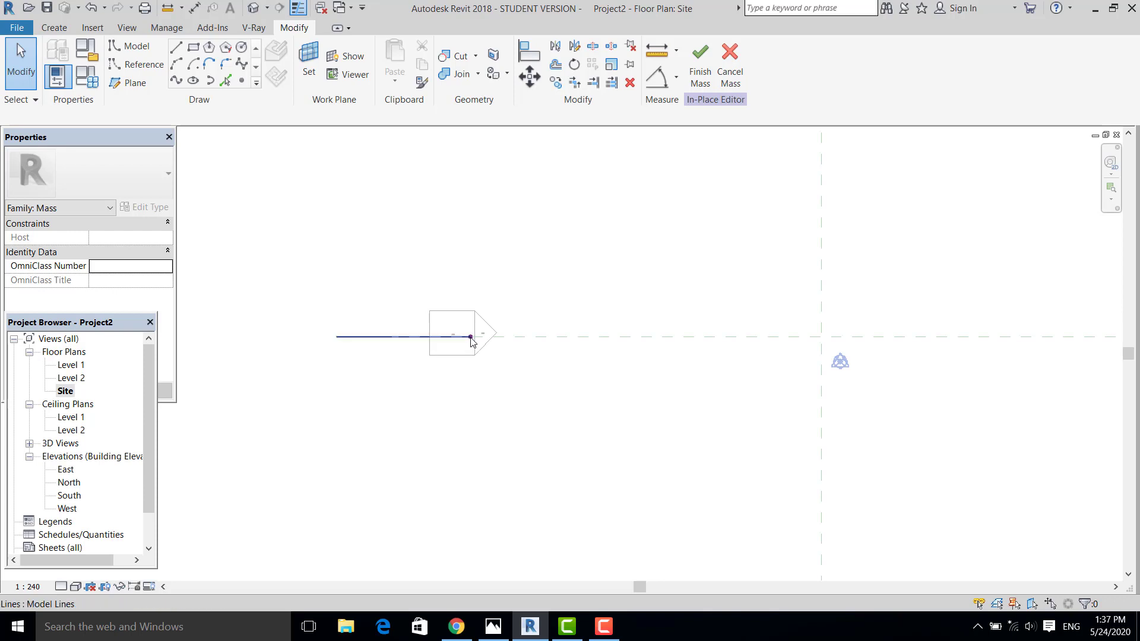
{"action": "middle_click_drag", "start_coordinate": [521, 379], "coordinate": [438, 358]}
{"action": "scroll", "coordinate": [444, 337], "scroll_direction": "up", "scroll_amount": 2}
{"action": "scroll", "coordinate": [444, 338], "scroll_direction": "down", "scroll_amount": 3}
{"action": "left_click", "coordinate": [306, 71]}
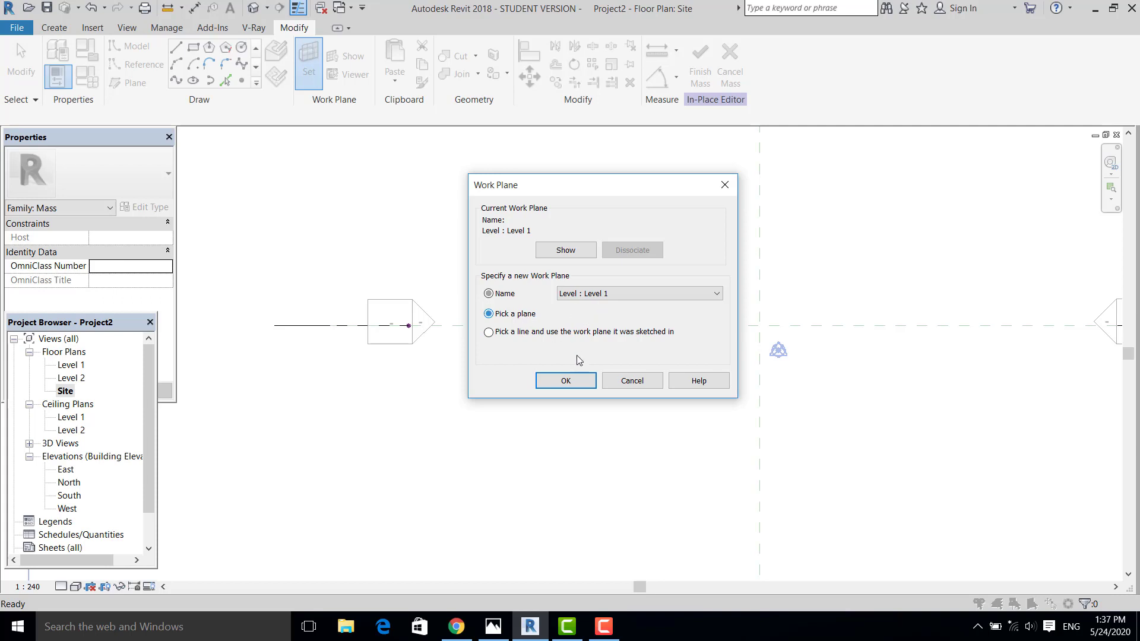
{"action": "left_click", "coordinate": [566, 380]}
{"action": "scroll", "coordinate": [404, 325], "scroll_direction": "up", "scroll_amount": 2}
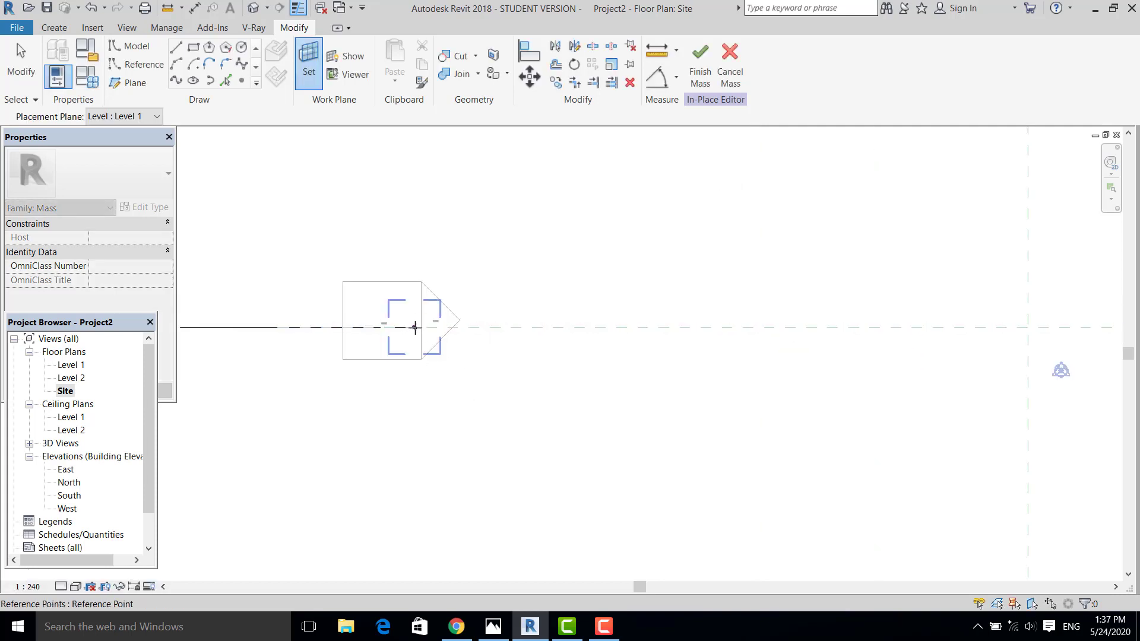
{"action": "left_click", "coordinate": [415, 327]}
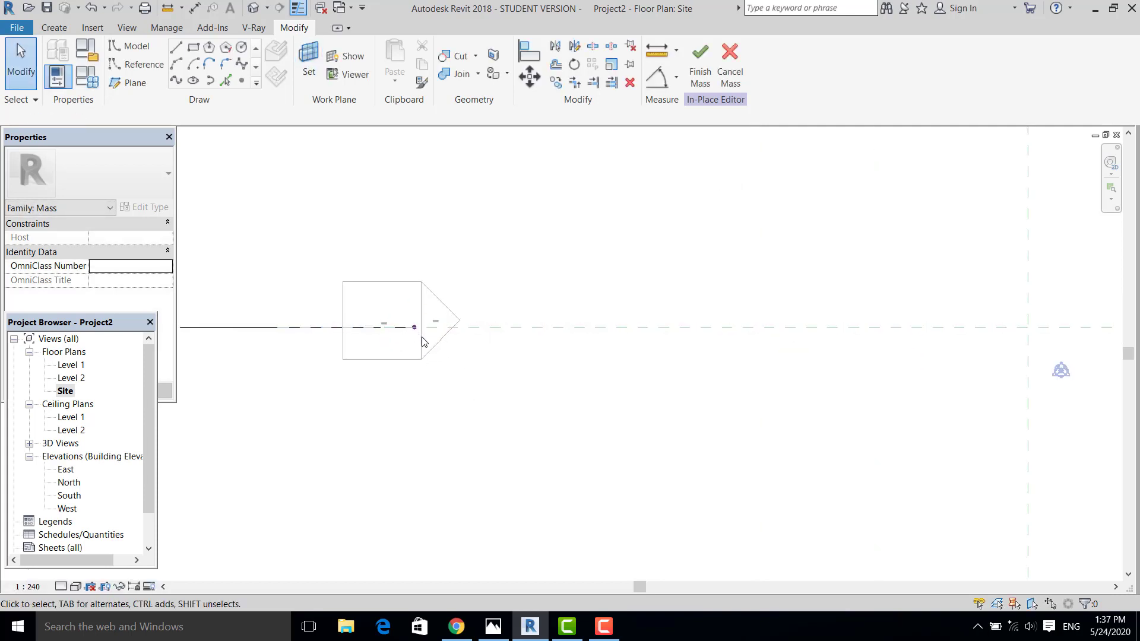
- Draw a rectangle about 13 m wide with one corner at the reference point, and set its depth to 20 m
{"action": "left_click", "coordinate": [194, 48]}
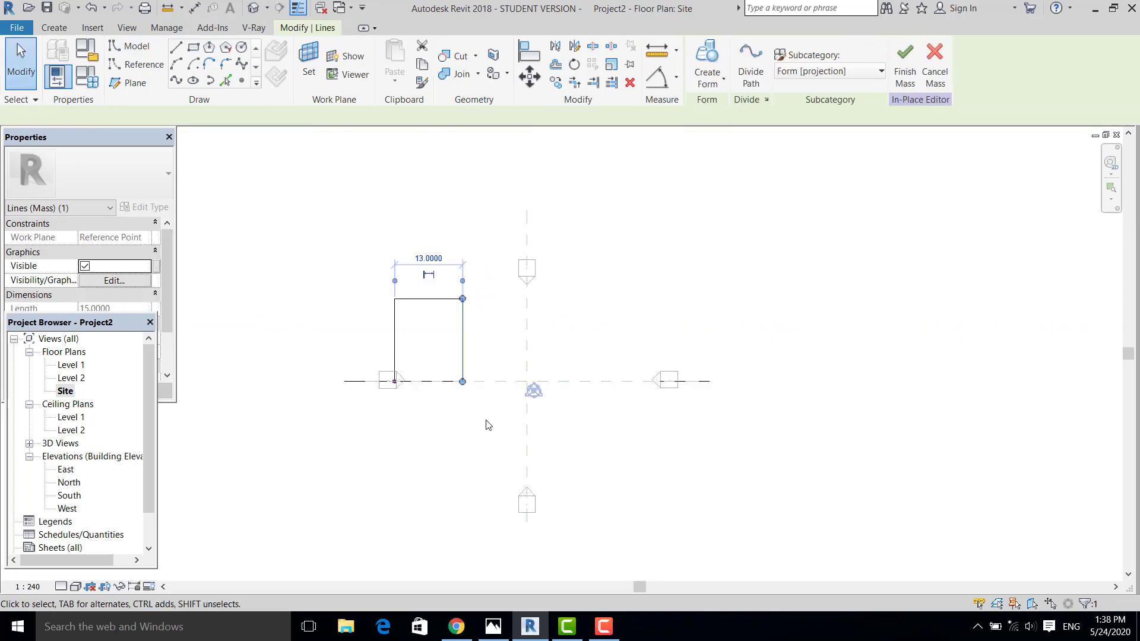
{"action": "left_click", "coordinate": [461, 437]}
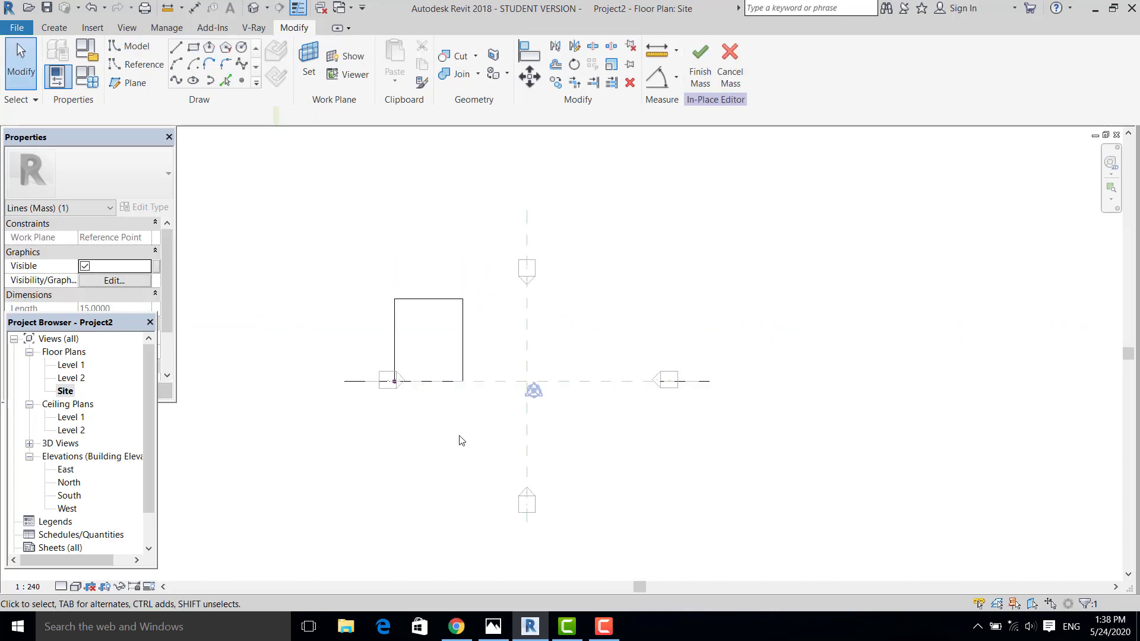
{"action": "key", "text": "Tab"}
{"action": "left_click", "coordinate": [420, 303]}
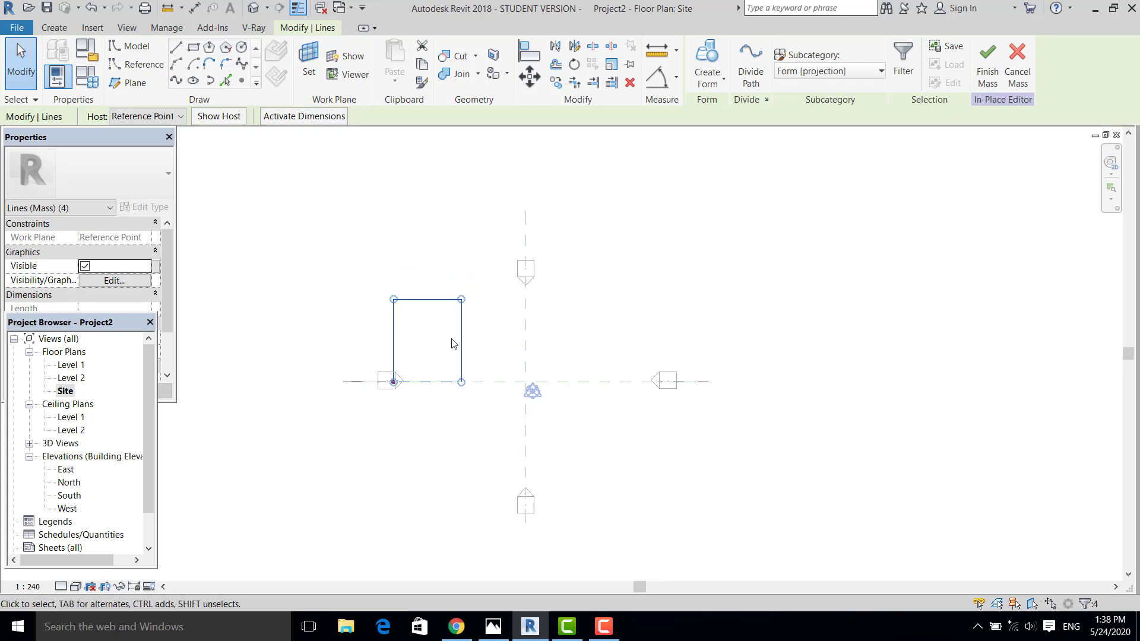
{"action": "left_click", "coordinate": [393, 335]}
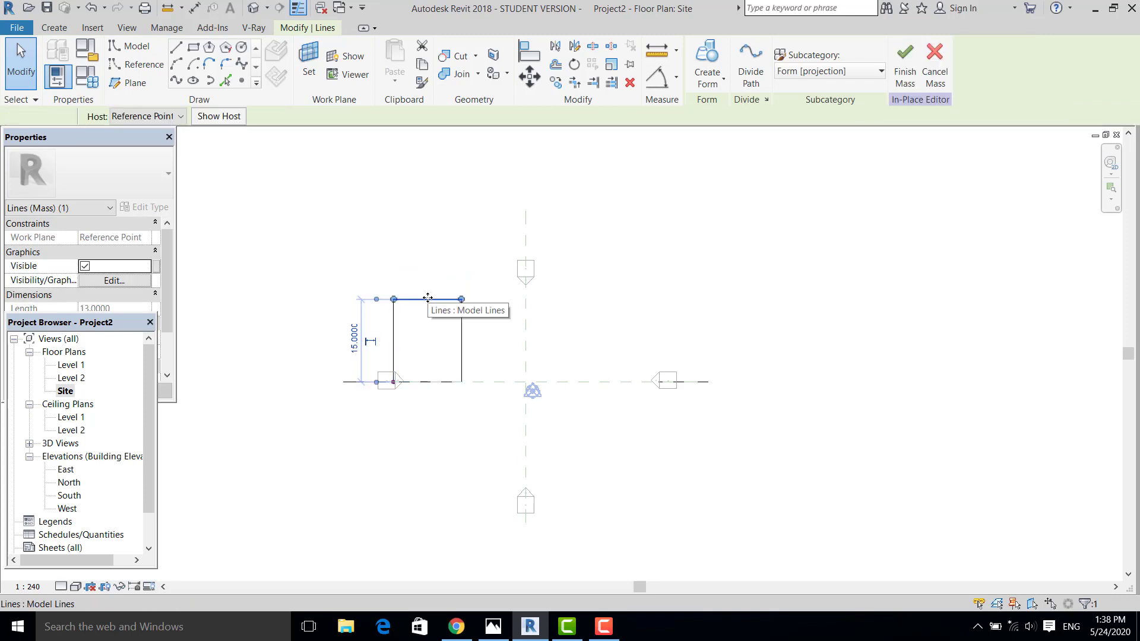
{"action": "left_click", "coordinate": [355, 337]}
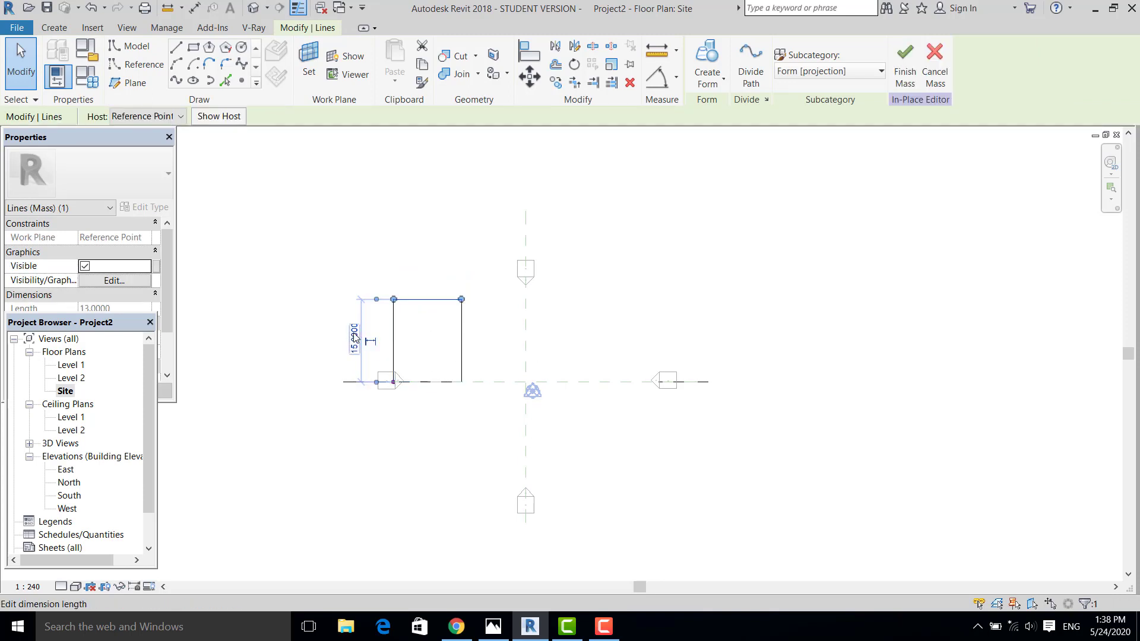
{"action": "key", "text": "Return"}
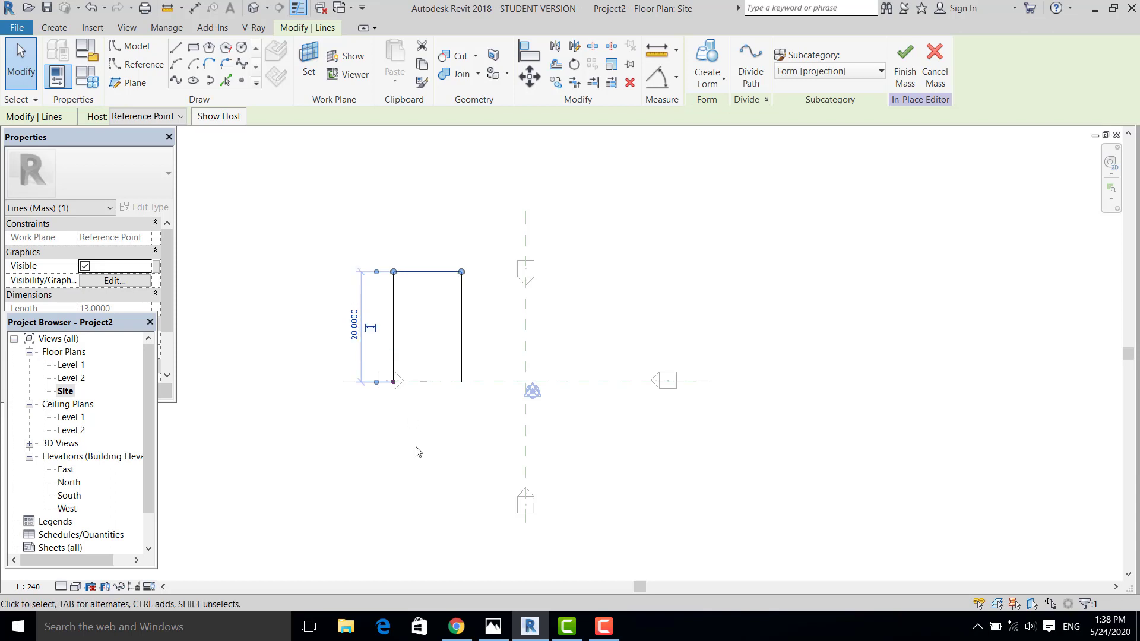
{"action": "left_click", "coordinate": [417, 454]}
{"action": "scroll", "coordinate": [413, 477], "scroll_direction": "down", "scroll_amount": 2}
{"action": "scroll", "coordinate": [413, 383], "scroll_direction": "up", "scroll_amount": 2}
{"action": "scroll", "coordinate": [414, 399], "scroll_direction": "up", "scroll_amount": 1}
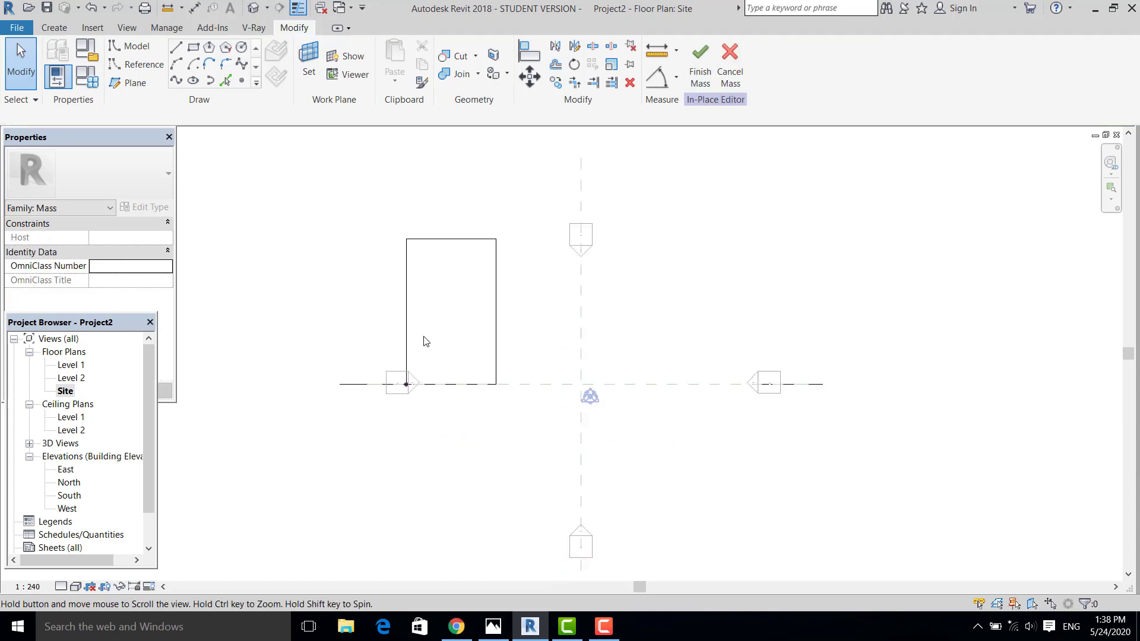
- Delete the rectangle's edge that lies on the horizontal reference plane, next to the reference point
{"action": "key", "text": "Tab"}
{"action": "left_click", "coordinate": [451, 365]}
{"action": "left_click", "coordinate": [451, 364]}
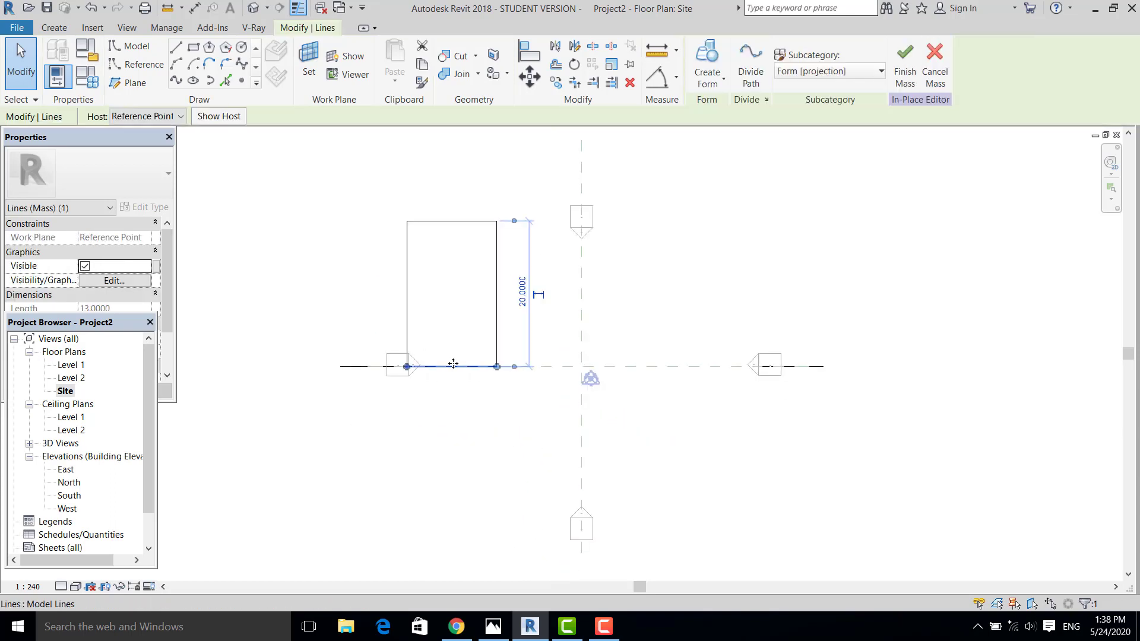
{"action": "key", "text": "Delete"}
{"action": "key", "text": "Tab"}
{"action": "left_click_drag", "start_coordinate": [497, 307], "coordinate": [486, 285]}
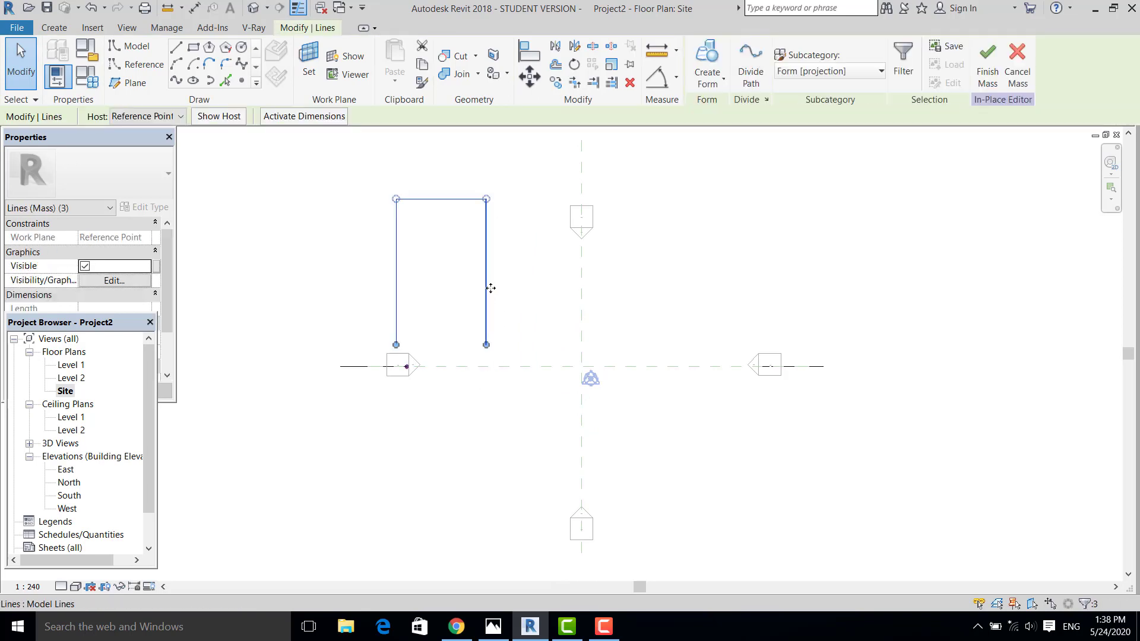
{"action": "key", "text": "ctrl+z"}
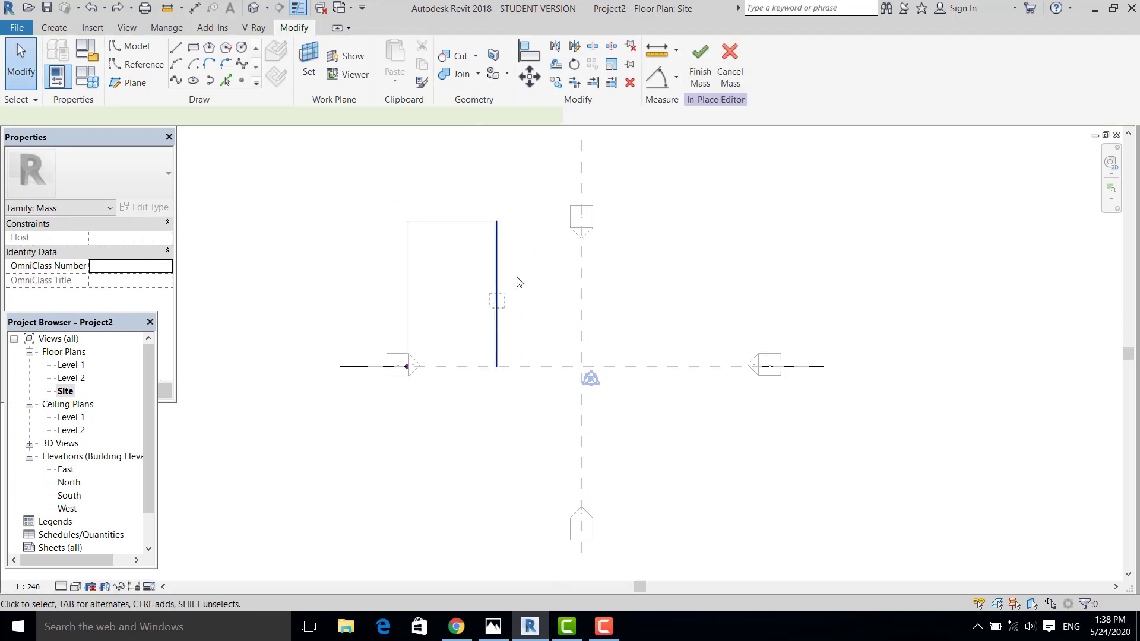
- Mirror a copy of the three remaining rectangle lines about the horizontal reference plane
{"action": "left_click_drag", "start_coordinate": [522, 197], "coordinate": [401, 274]}
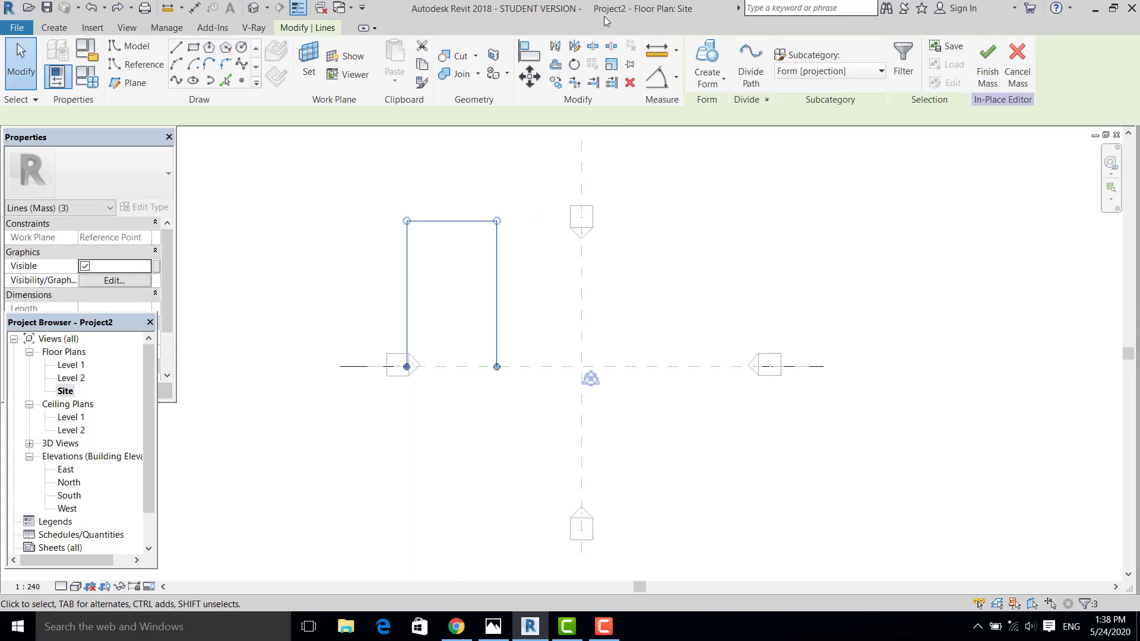
{"action": "left_click", "coordinate": [575, 47]}
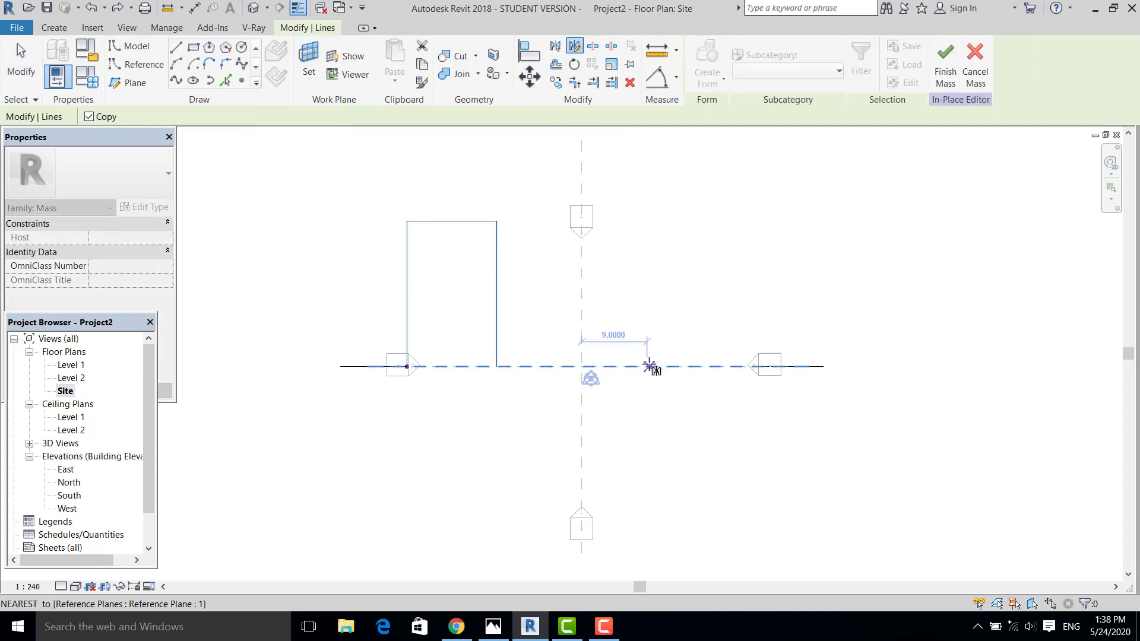
{"action": "left_click", "coordinate": [693, 367]}
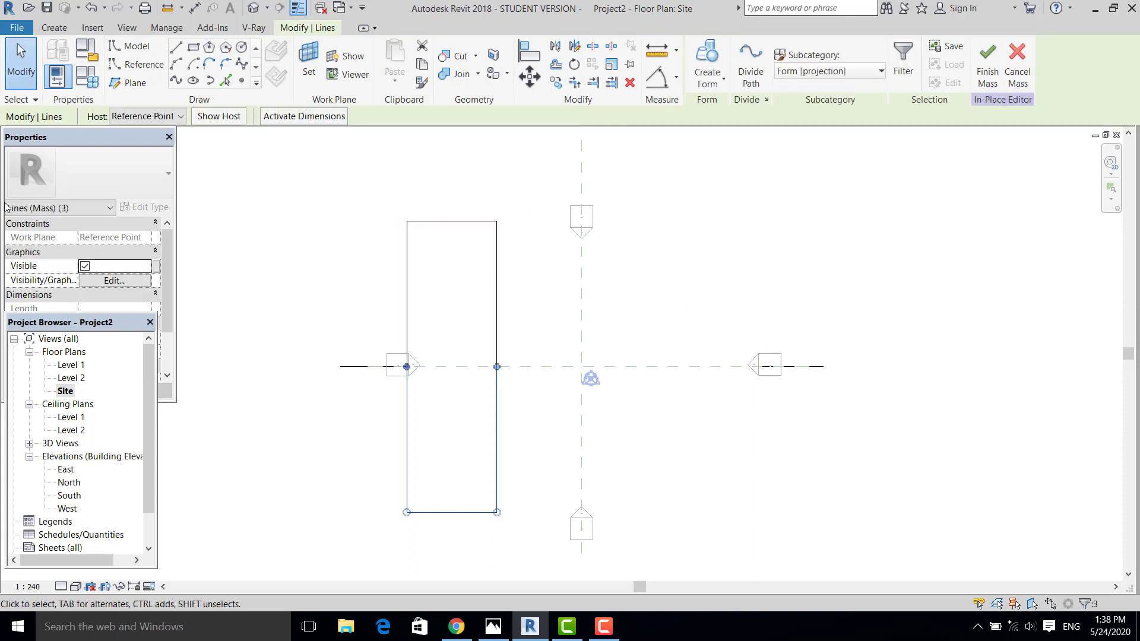
{"action": "left_click", "coordinate": [18, 51]}
{"action": "middle_click_drag", "start_coordinate": [451, 382], "coordinate": [501, 358]}
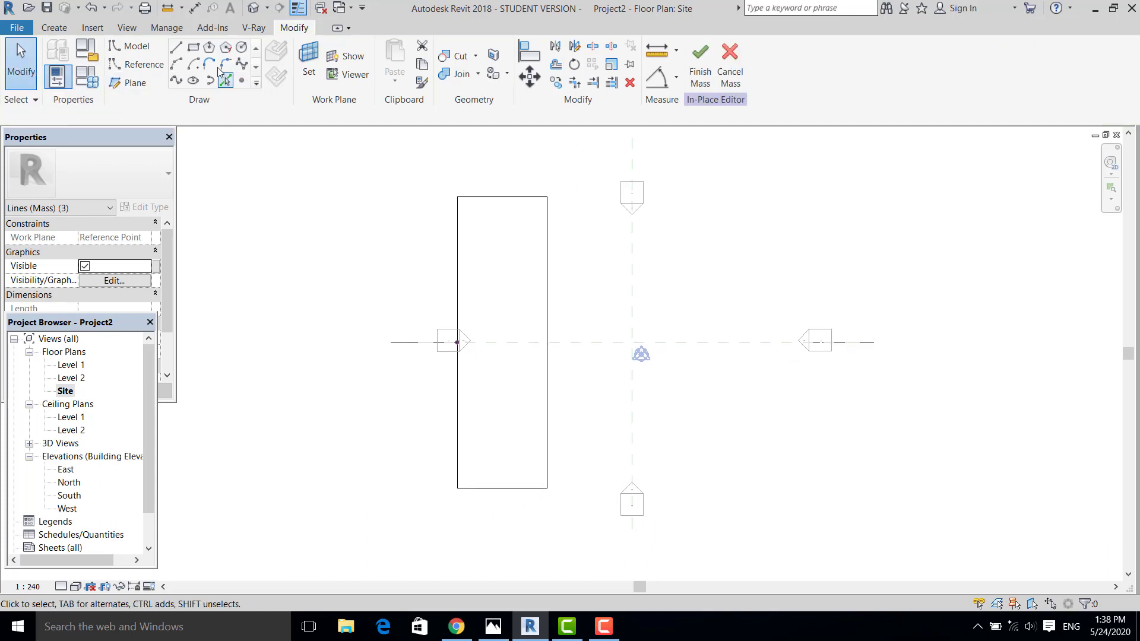
{"action": "left_click", "coordinate": [176, 64]}
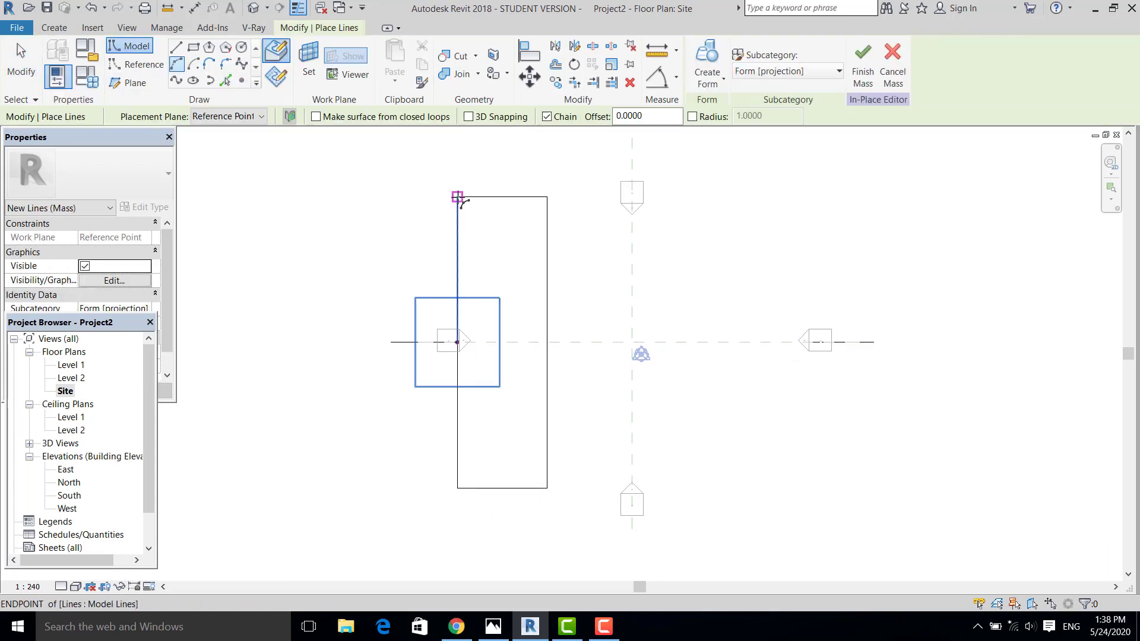
{"action": "left_click", "coordinate": [458, 196]}
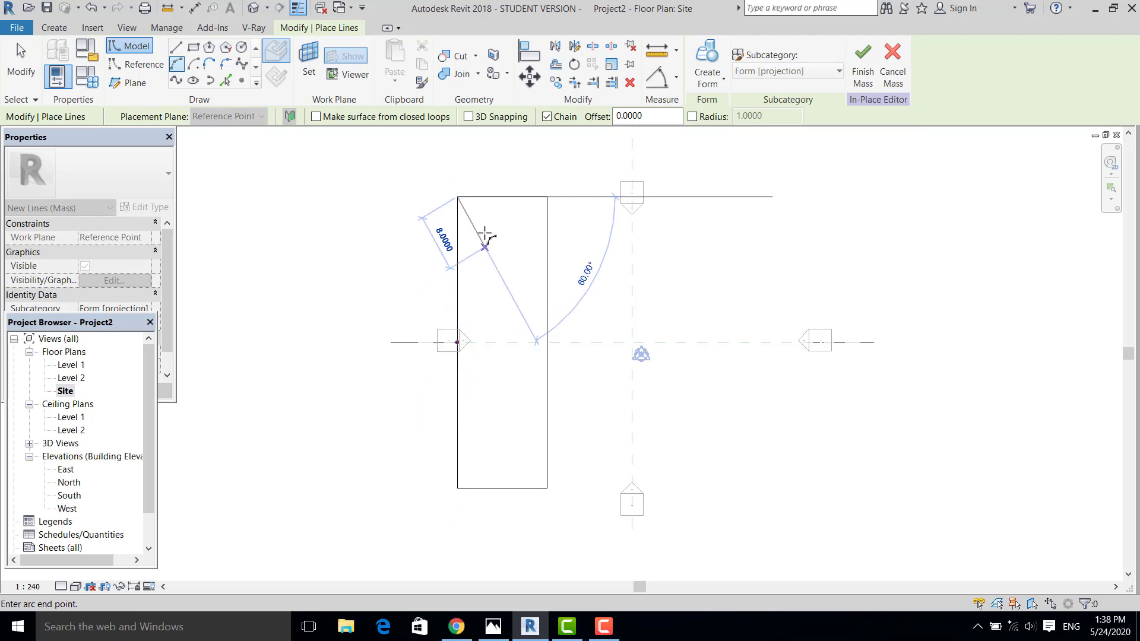
{"action": "key", "text": "Escape"}
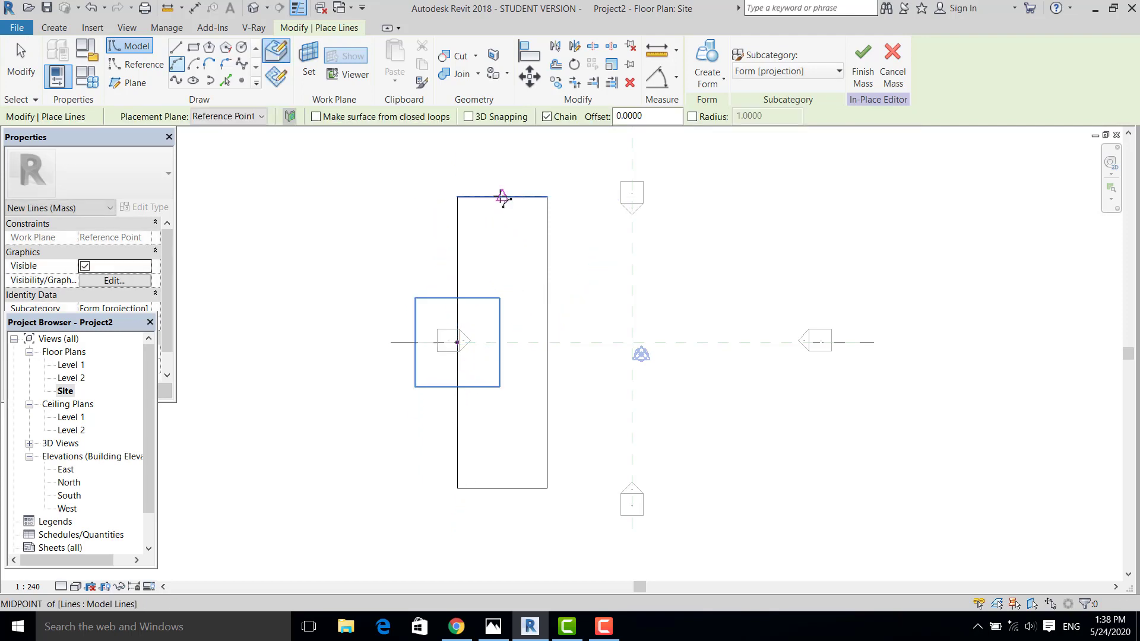
{"action": "key", "text": "Escape"}
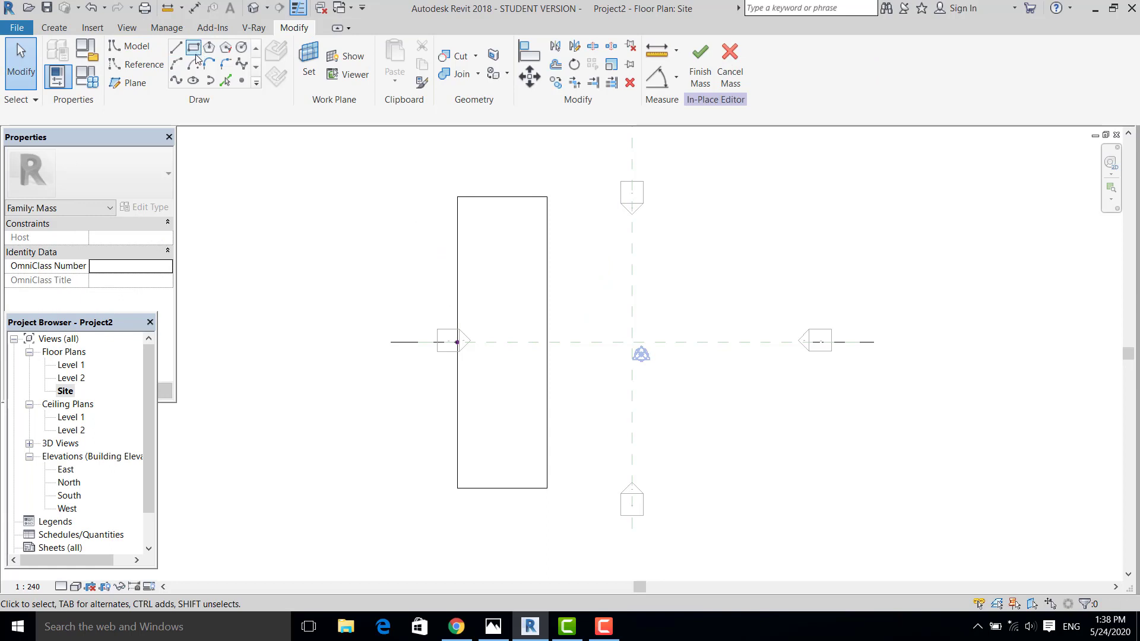
- Draw a three-point arc from the top edge, about 5 m from its left corner, to the bottom edge, passing through the reference point
{"action": "left_click", "coordinate": [178, 65]}
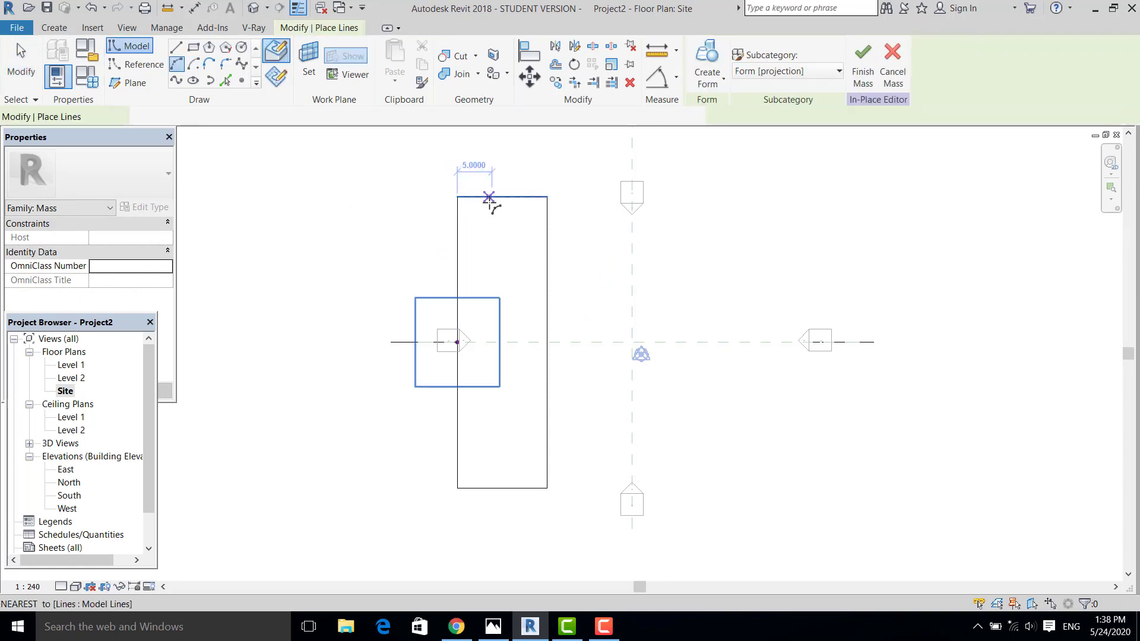
{"action": "left_click", "coordinate": [488, 201]}
{"action": "left_click", "coordinate": [491, 488]}
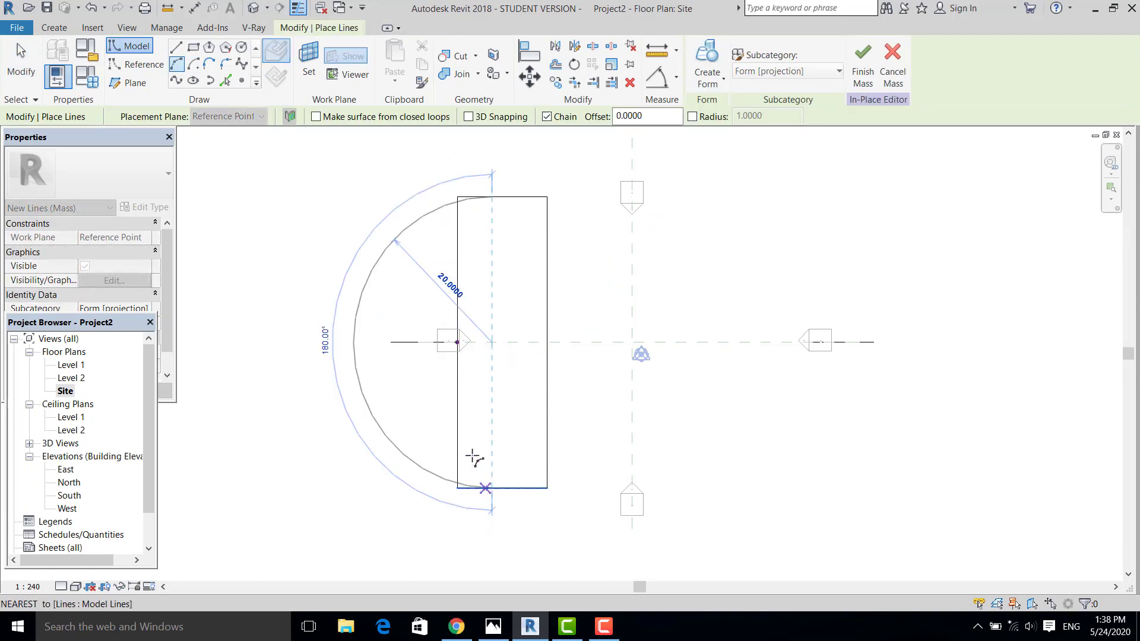
{"action": "left_click", "coordinate": [456, 343]}
{"action": "scroll", "coordinate": [454, 341], "scroll_direction": "up", "scroll_amount": 2}
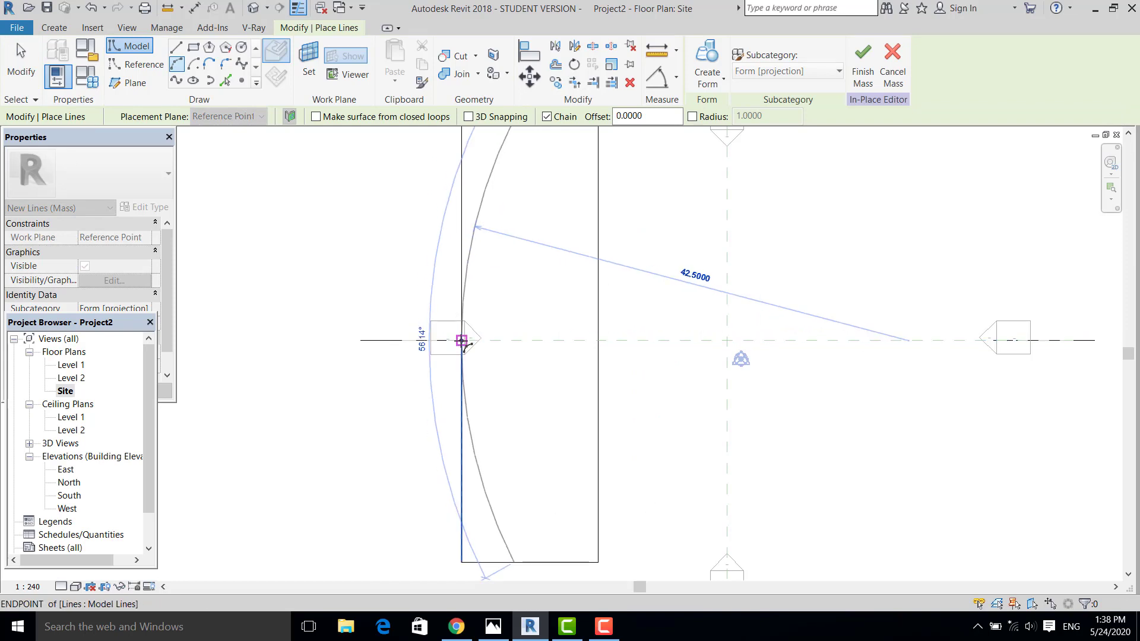
{"action": "scroll", "coordinate": [498, 355], "scroll_direction": "down", "scroll_amount": 2}
{"action": "middle_click_drag", "start_coordinate": [560, 395], "coordinate": [559, 350]}
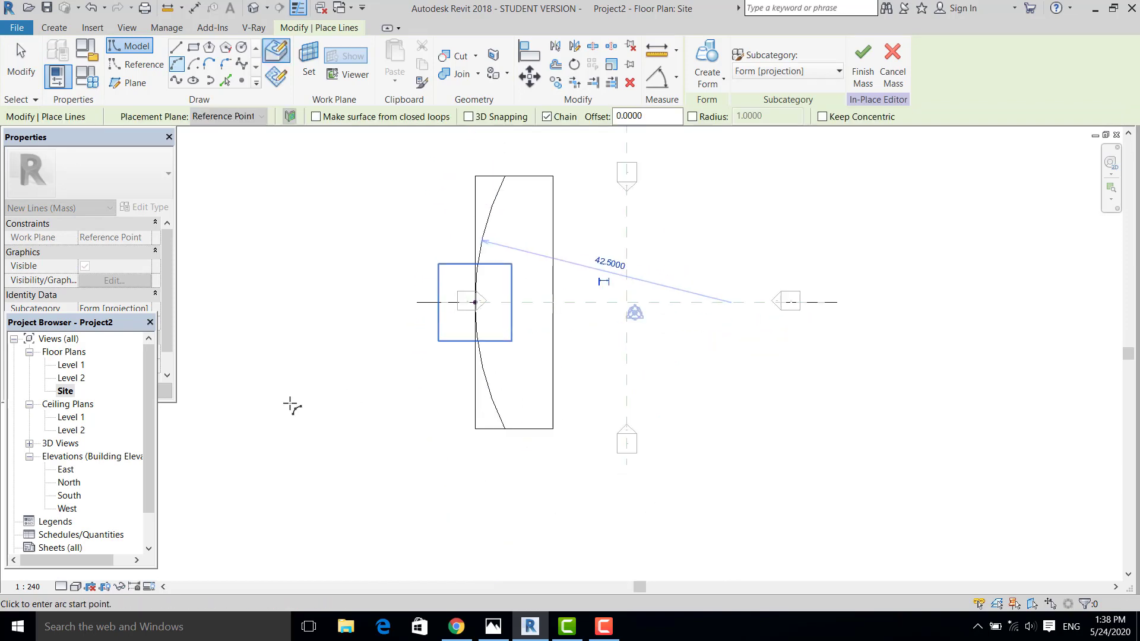
{"action": "scroll", "coordinate": [496, 402], "scroll_direction": "up", "scroll_amount": 2}
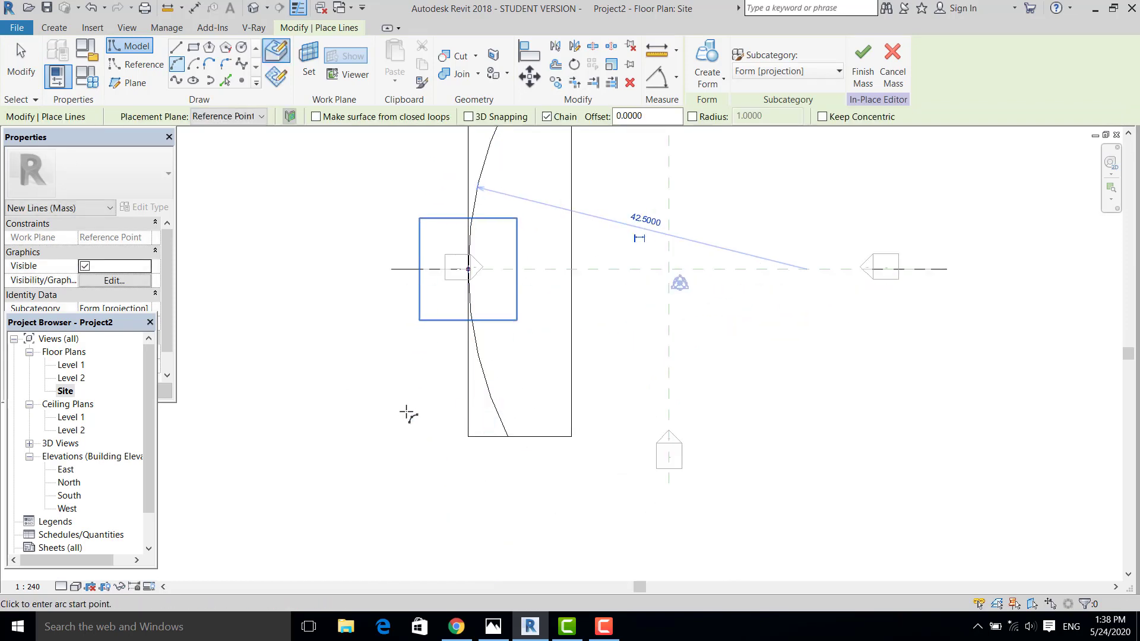
{"action": "middle_click_drag", "start_coordinate": [407, 412], "coordinate": [421, 454]}
{"action": "key", "text": "Escape"}
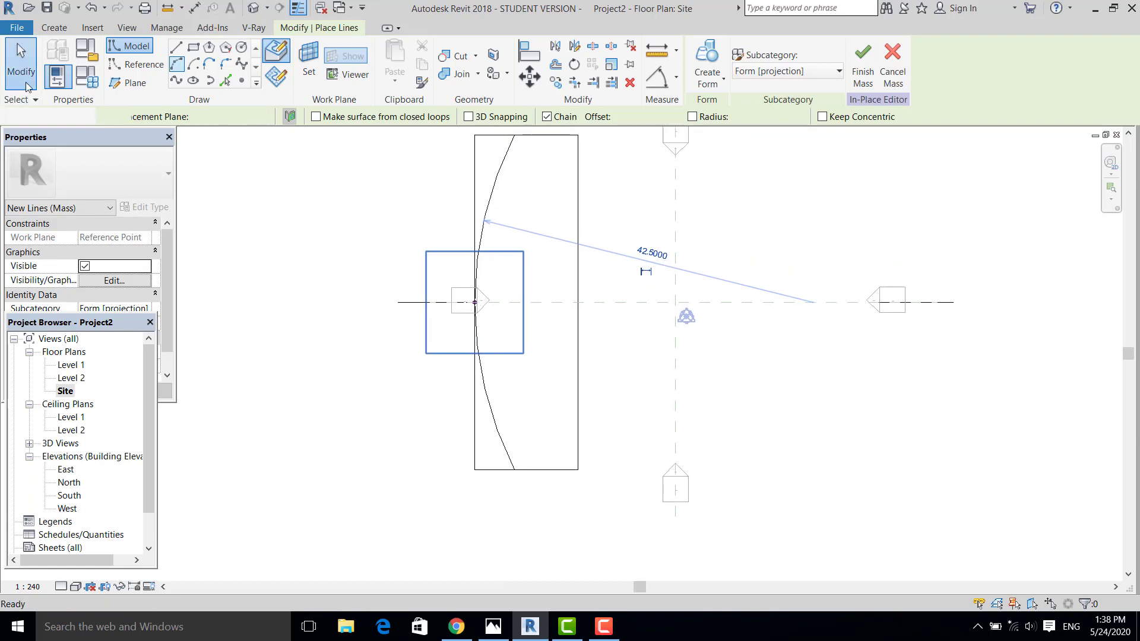
- Move the arc left until its ends meet the rectangle's two left corners
{"action": "middle_click_drag", "start_coordinate": [482, 395], "coordinate": [477, 416]}
{"action": "left_click", "coordinate": [488, 229]}
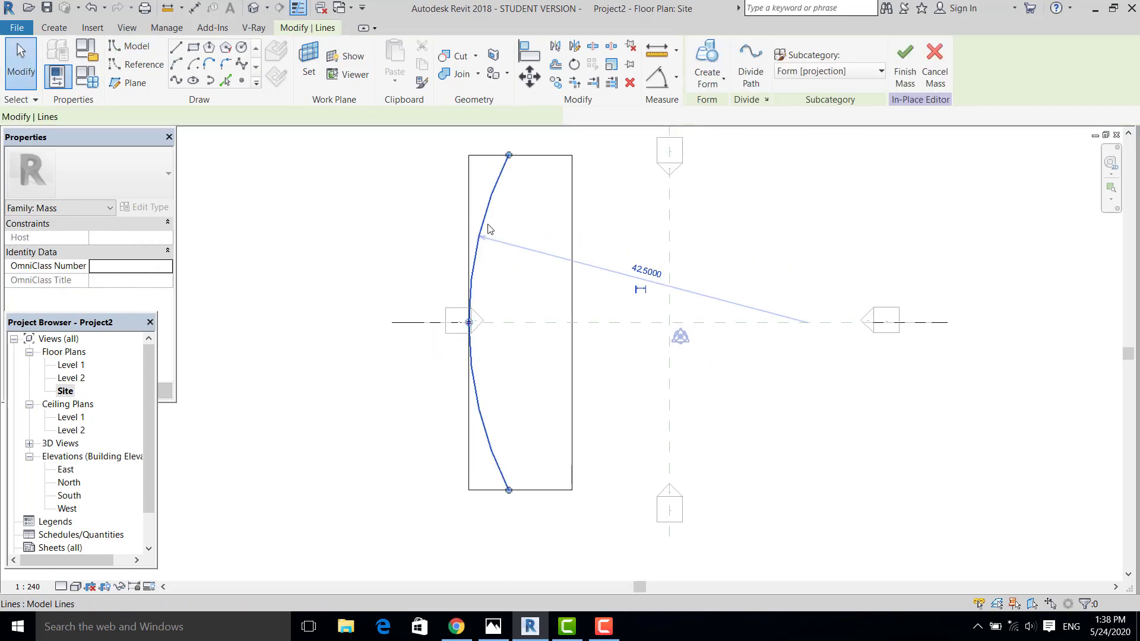
{"action": "left_click_drag", "start_coordinate": [498, 196], "coordinate": [476, 196]}
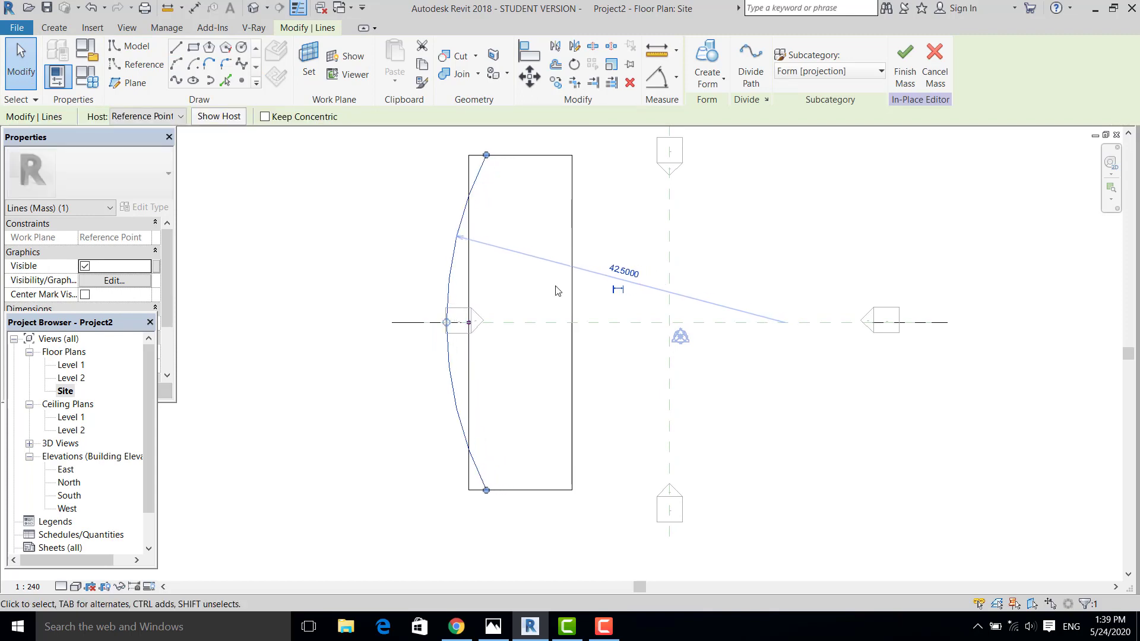
{"action": "key", "text": "Left"}
{"action": "key", "text": "Left"}
{"action": "key", "text": "Left"}
{"action": "key", "text": "Left"}
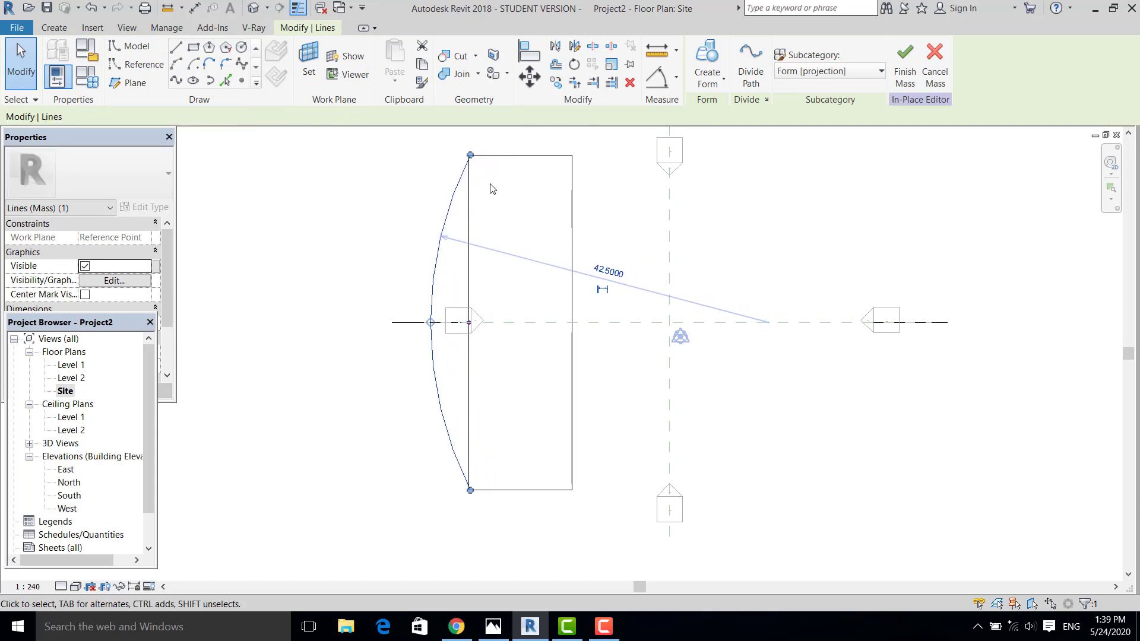
{"action": "scroll", "coordinate": [469, 160], "scroll_direction": "up", "scroll_amount": 7}
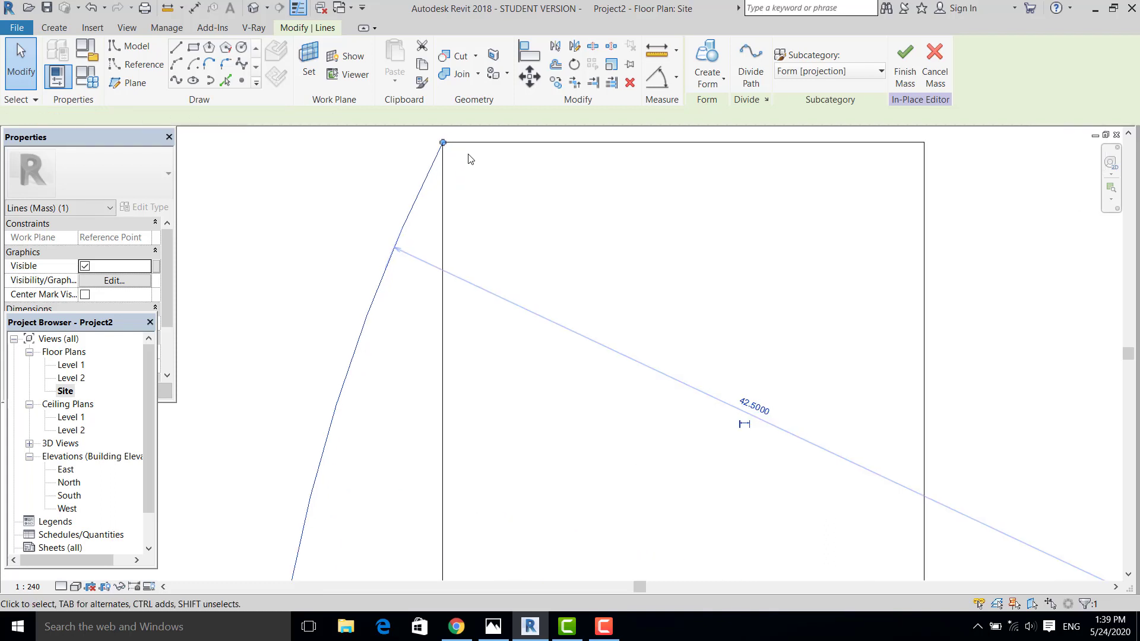
{"action": "scroll", "coordinate": [463, 169], "scroll_direction": "down", "scroll_amount": 7}
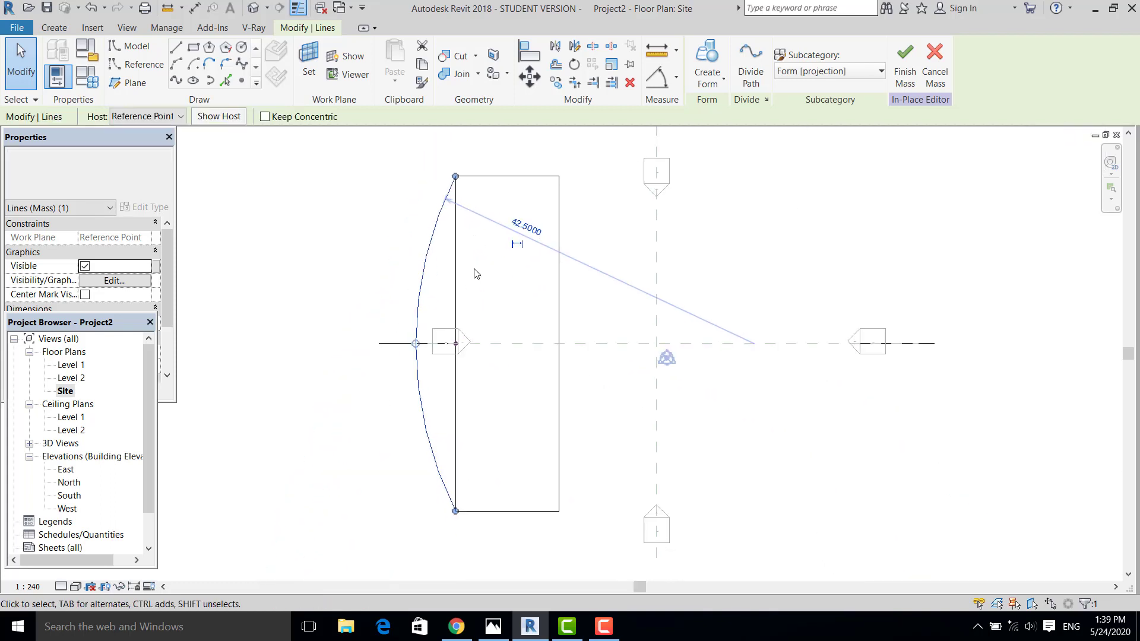
- Delete the upper half of the rectangle's straight left side
{"action": "left_click", "coordinate": [276, 242]}
{"action": "key", "text": "Tab"}
{"action": "left_click", "coordinate": [457, 253]}
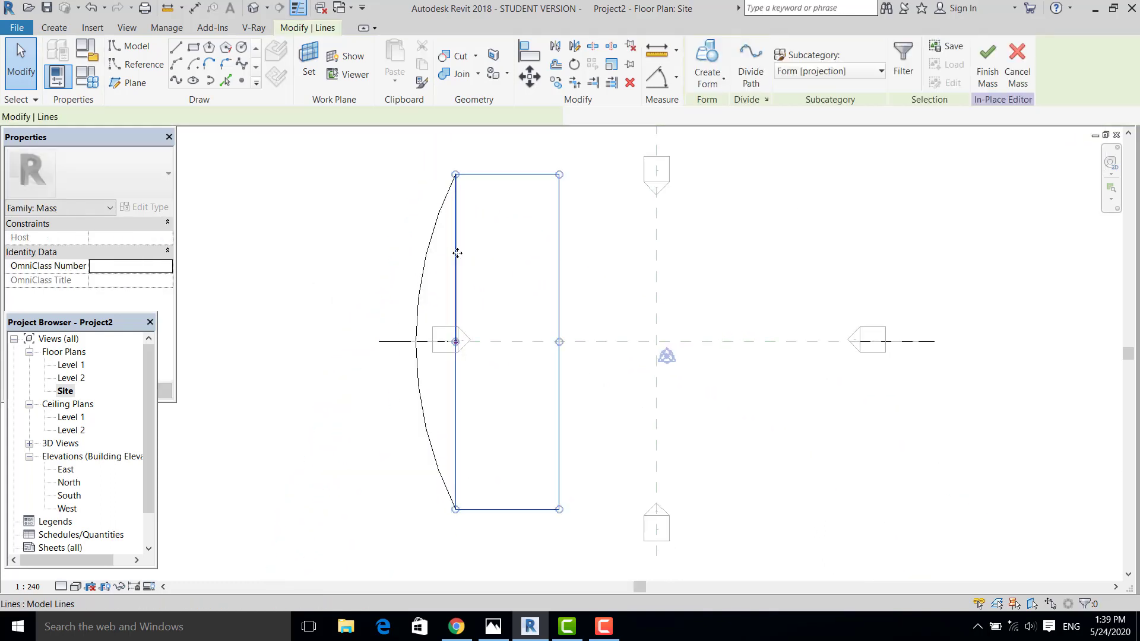
{"action": "key", "text": "Delete"}
{"action": "scroll", "coordinate": [581, 296], "scroll_direction": "down", "scroll_amount": 2}
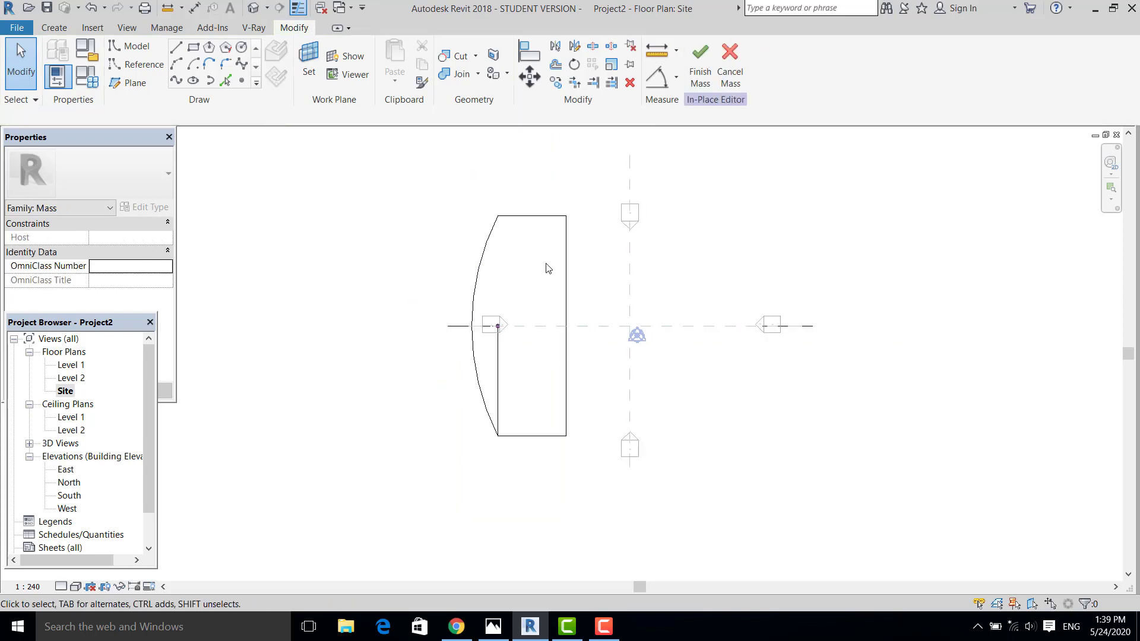
- Copy the left arc 13 m to the right, from the top-left corner to the top-right corner
{"action": "left_click", "coordinate": [484, 238]}
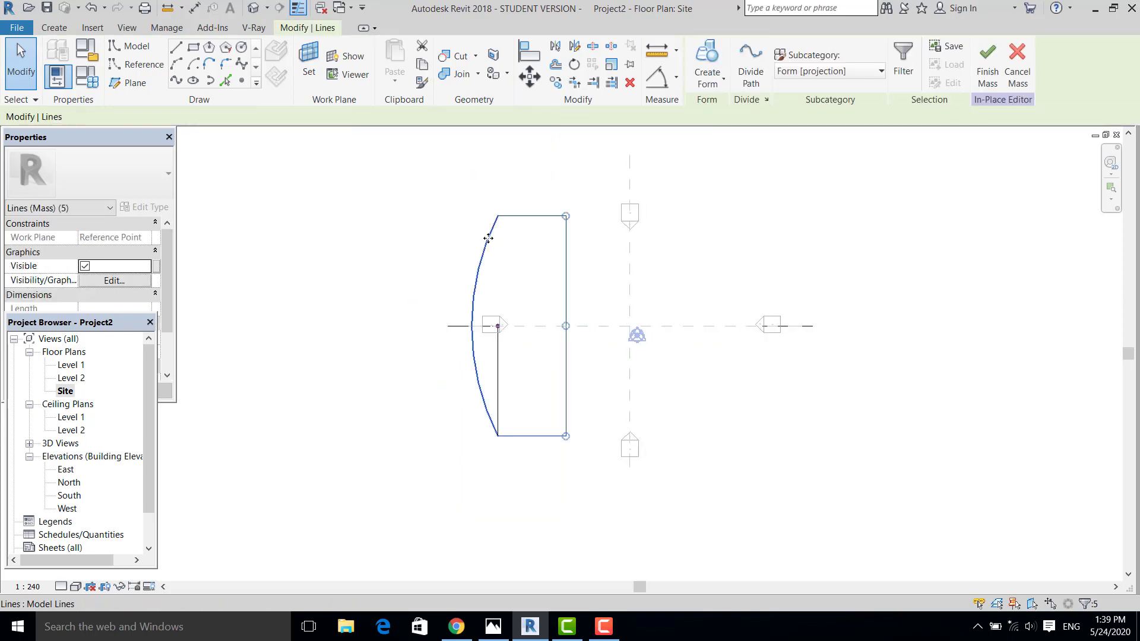
{"action": "left_click", "coordinate": [551, 85]}
{"action": "left_click", "coordinate": [499, 217]}
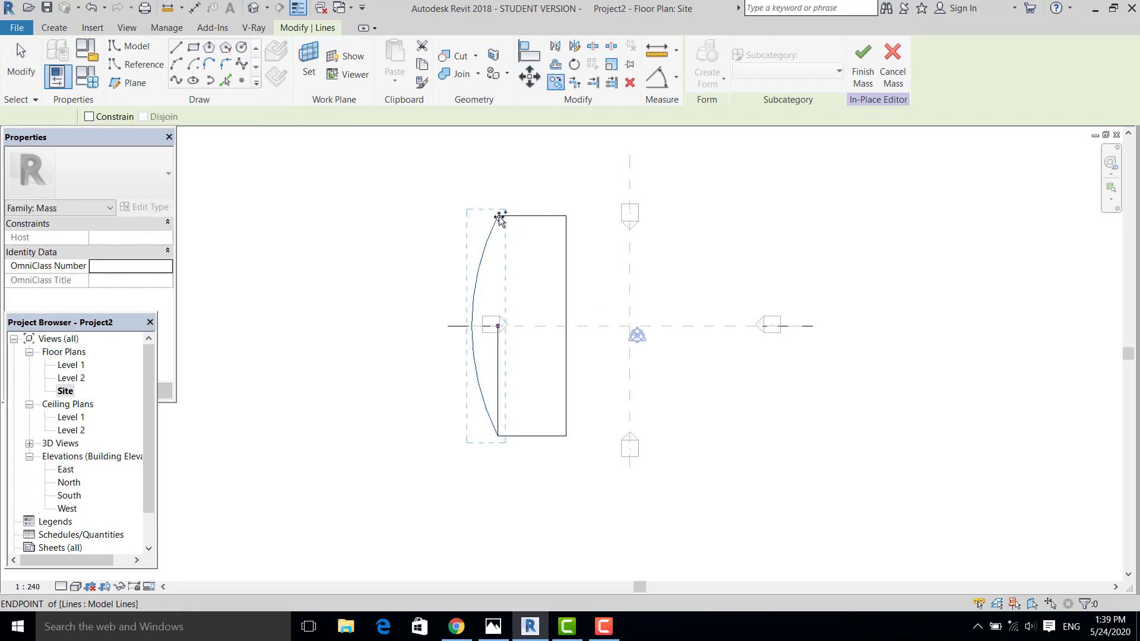
{"action": "left_click", "coordinate": [565, 217]}
{"action": "scroll", "coordinate": [543, 267], "scroll_direction": "up", "scroll_amount": 2}
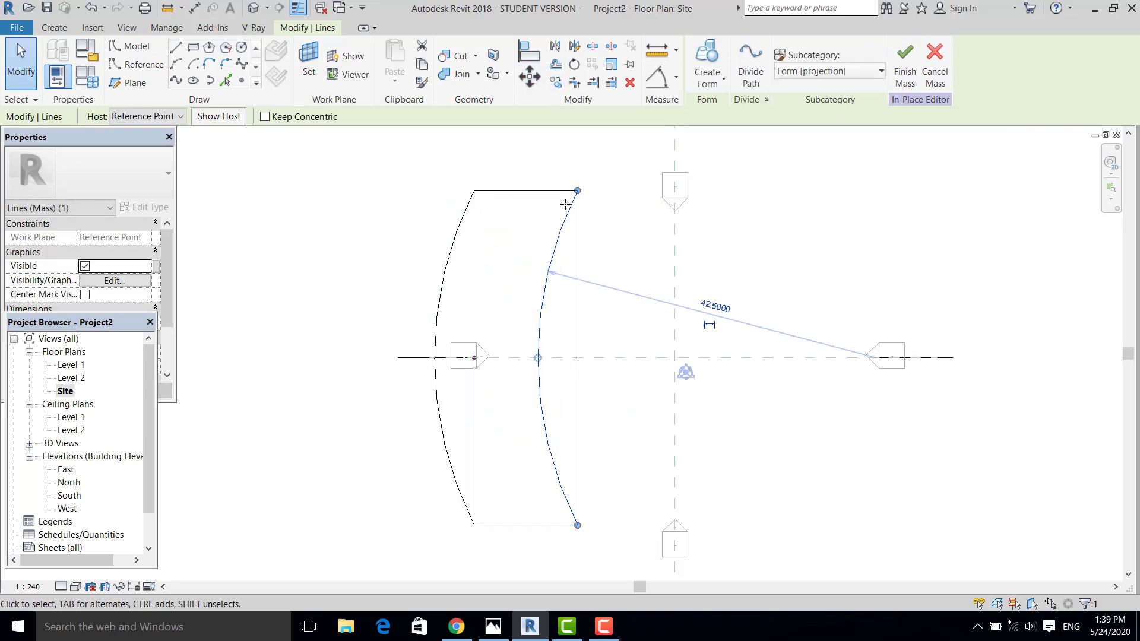
{"action": "scroll", "coordinate": [572, 196], "scroll_direction": "up", "scroll_amount": 1}
{"action": "scroll", "coordinate": [583, 226], "scroll_direction": "down", "scroll_amount": 2}
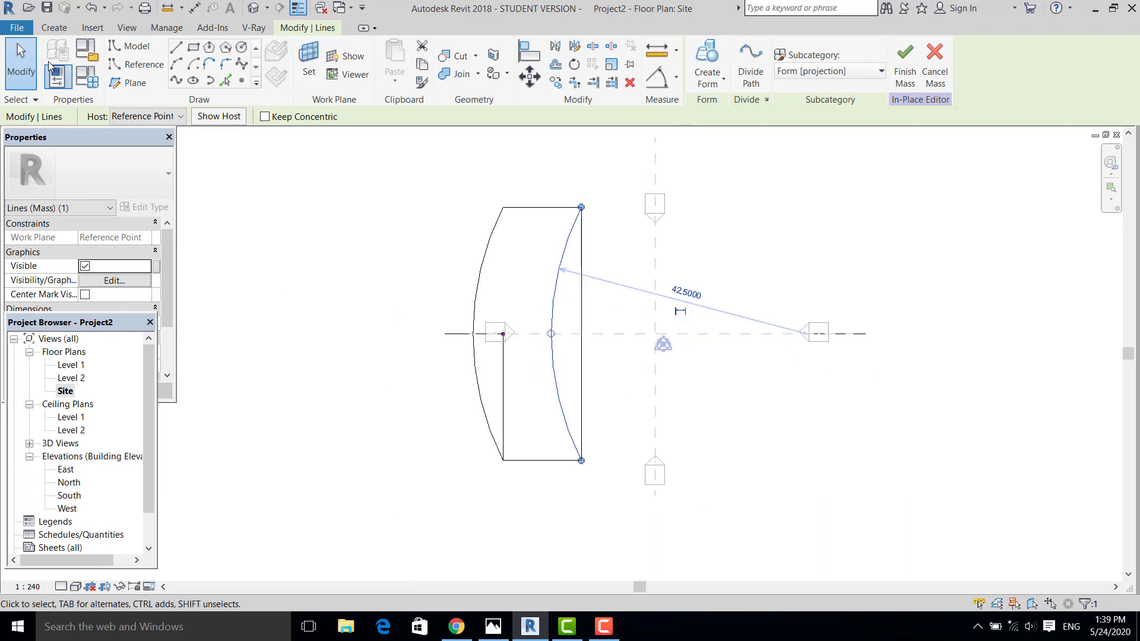
- Try radii of 40 m and 50 m on the copied right arc, and set its radius to 60 m
{"action": "left_click", "coordinate": [25, 63]}
{"action": "middle_click_drag", "start_coordinate": [563, 324], "coordinate": [530, 306]}
{"action": "key", "text": "Tab"}
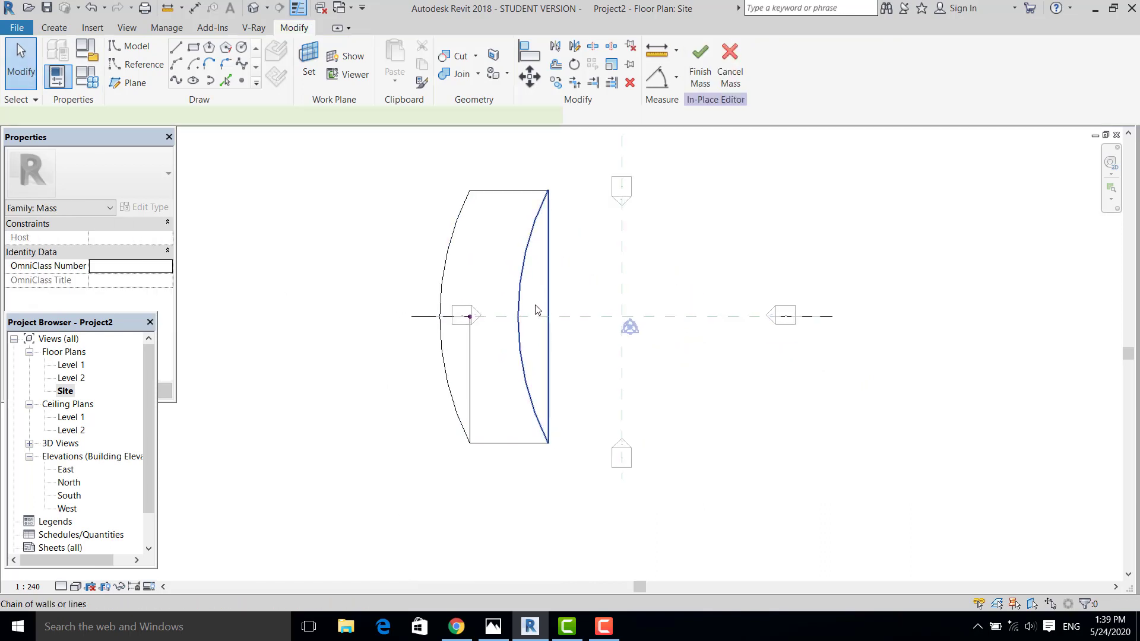
{"action": "left_click", "coordinate": [520, 309]}
{"action": "scroll", "coordinate": [519, 316], "scroll_direction": "up", "scroll_amount": 1}
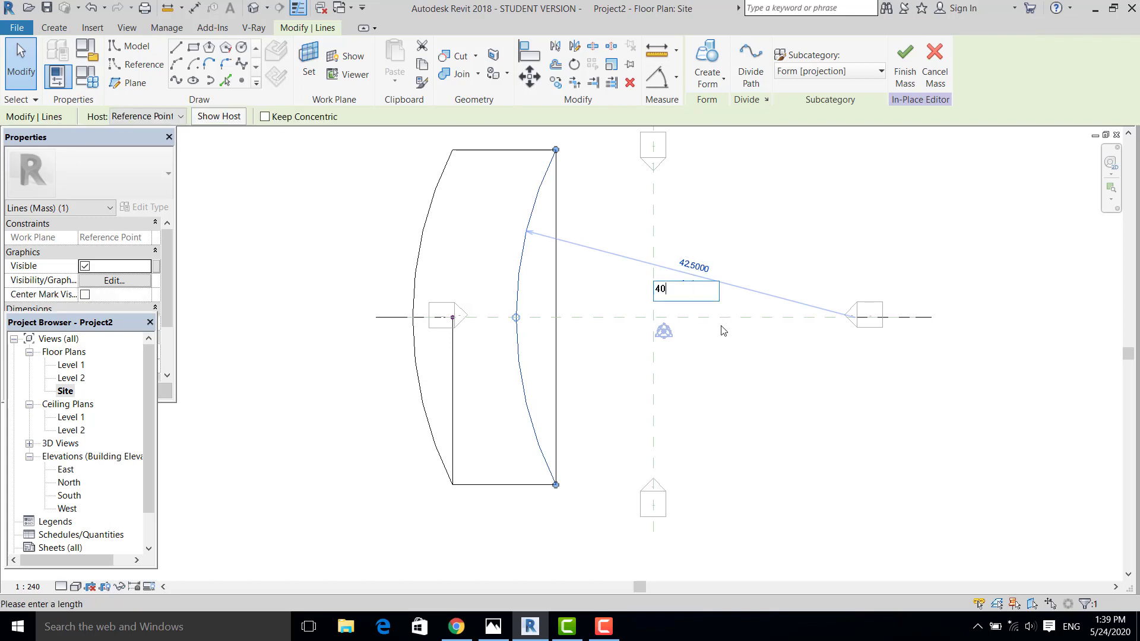
{"action": "key", "text": "Return"}
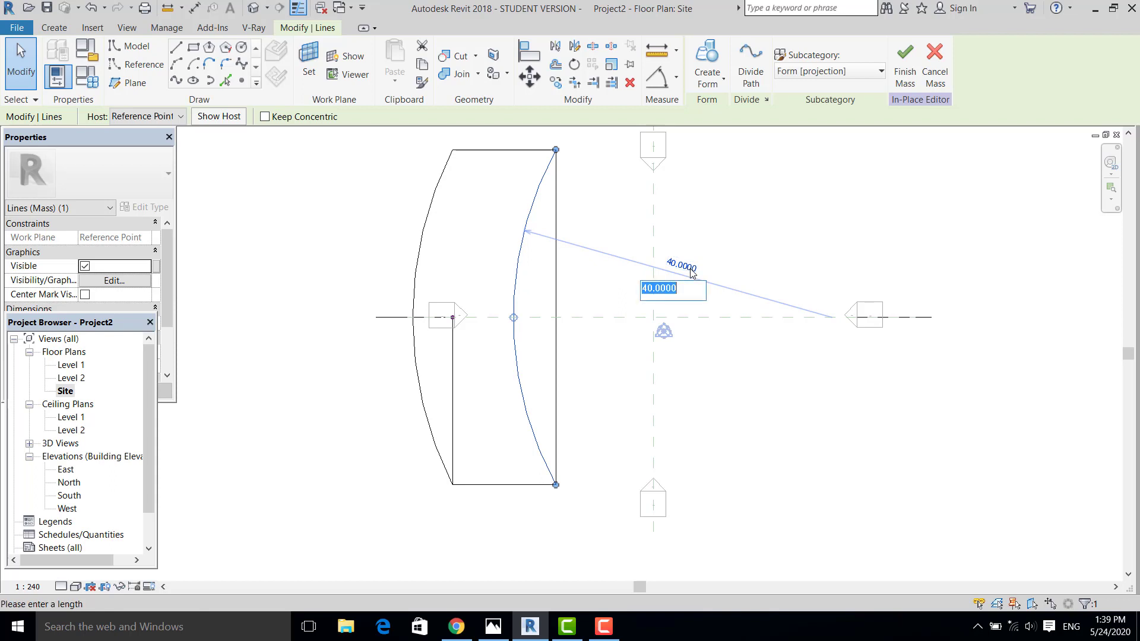
{"action": "key", "text": "Return"}
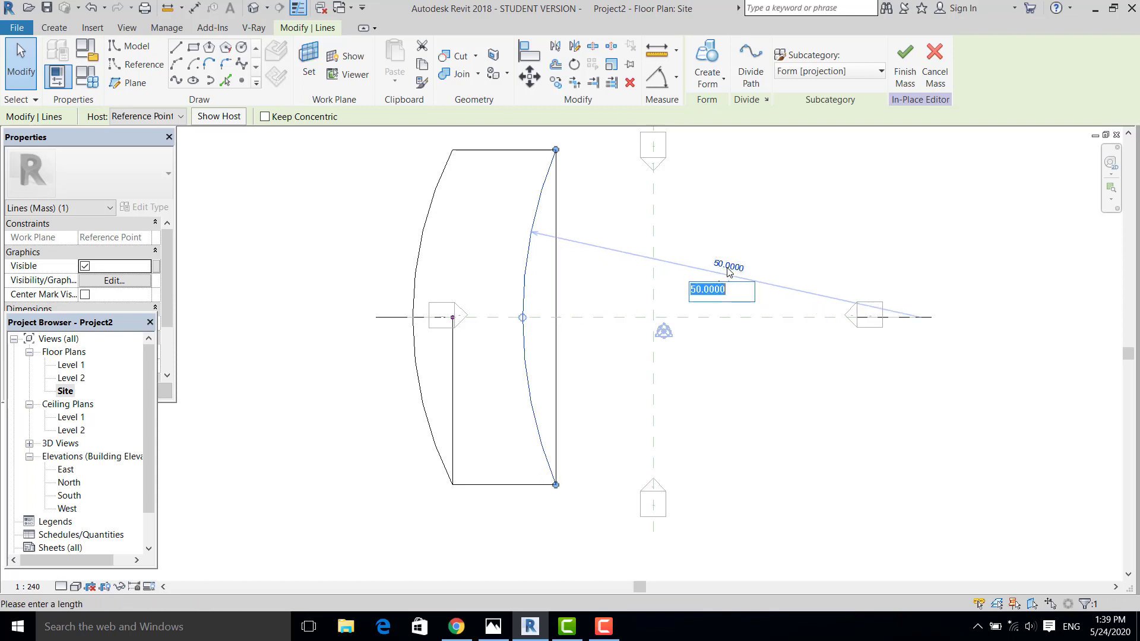
{"action": "left_click", "coordinate": [729, 271]}
{"action": "type", "text": "60"}
{"action": "key", "text": "Return"}
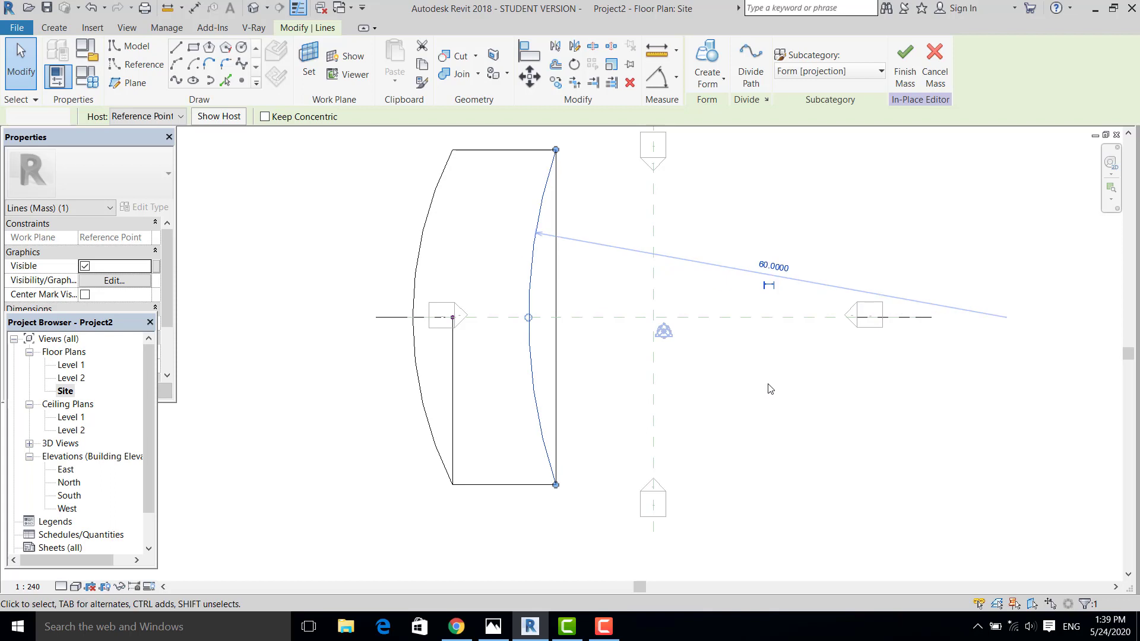
{"action": "key", "text": "Escape"}
- Delete the upper half of the profile's straight right side
{"action": "left_click", "coordinate": [557, 236]}
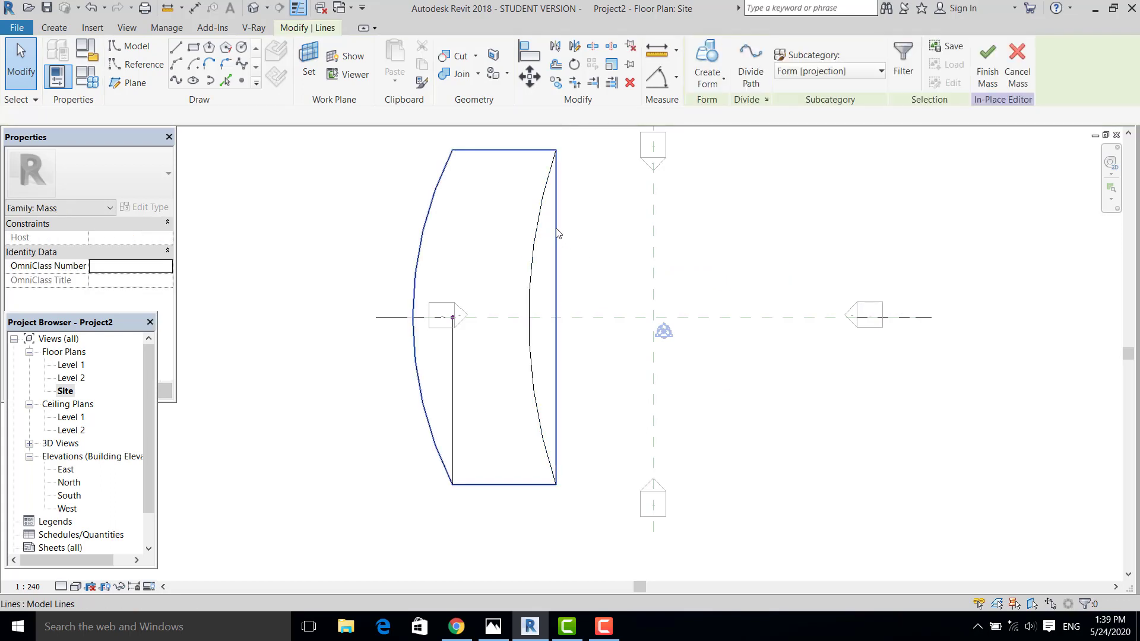
{"action": "left_click", "coordinate": [557, 236]}
{"action": "key", "text": "Escape"}
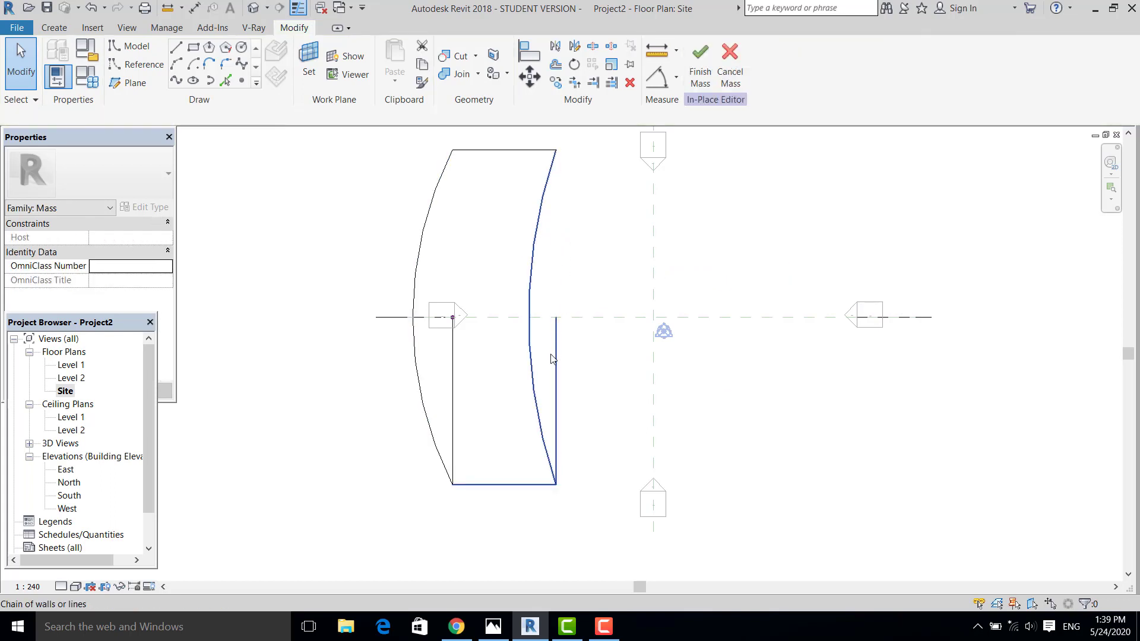
- Delete the remaining lower half of the profile's straight right side
{"action": "left_click", "coordinate": [553, 357]}
{"action": "key", "text": "Escape"}
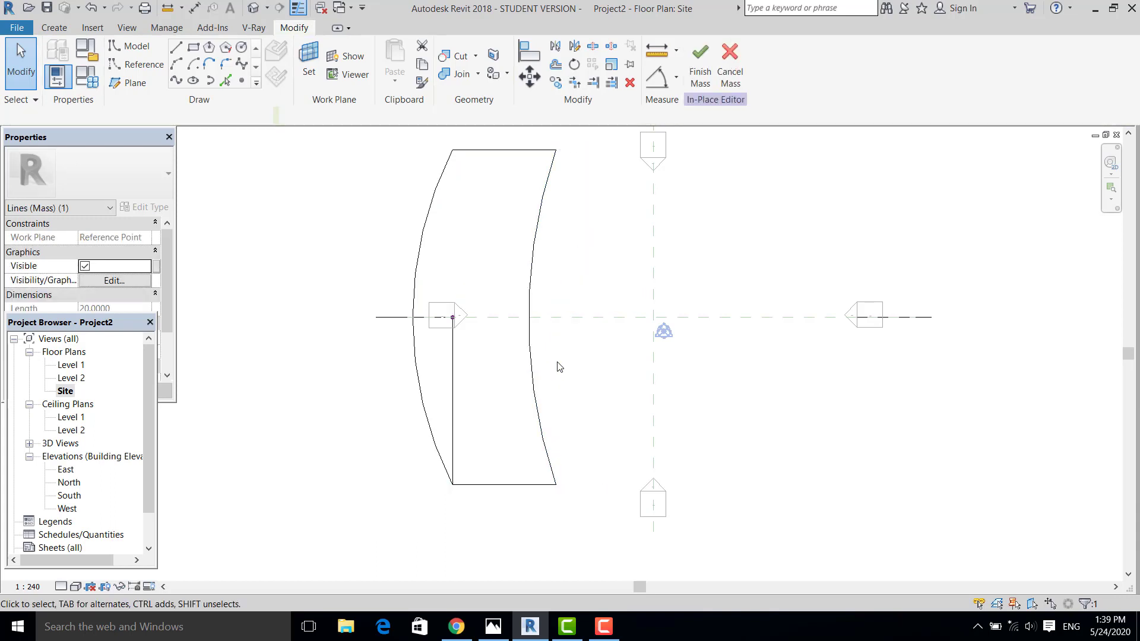
{"action": "middle_click_drag", "start_coordinate": [525, 275], "coordinate": [566, 363]}
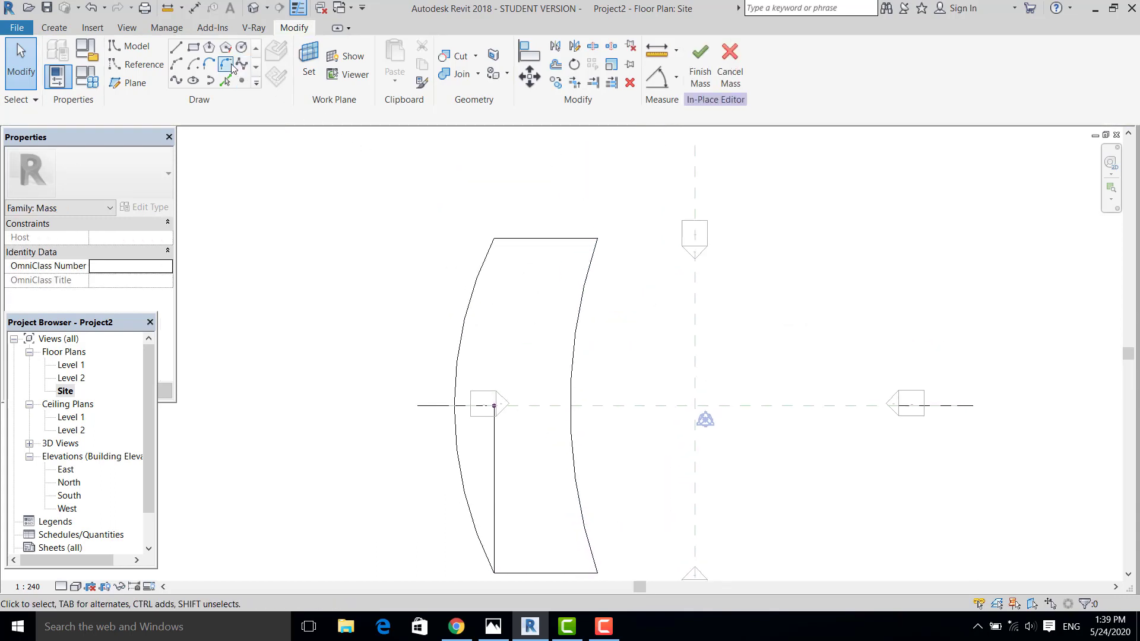
- Fillet the profile's upper-left corner between the left arc and the top line with a 7 m radius
{"action": "left_click", "coordinate": [231, 66]}
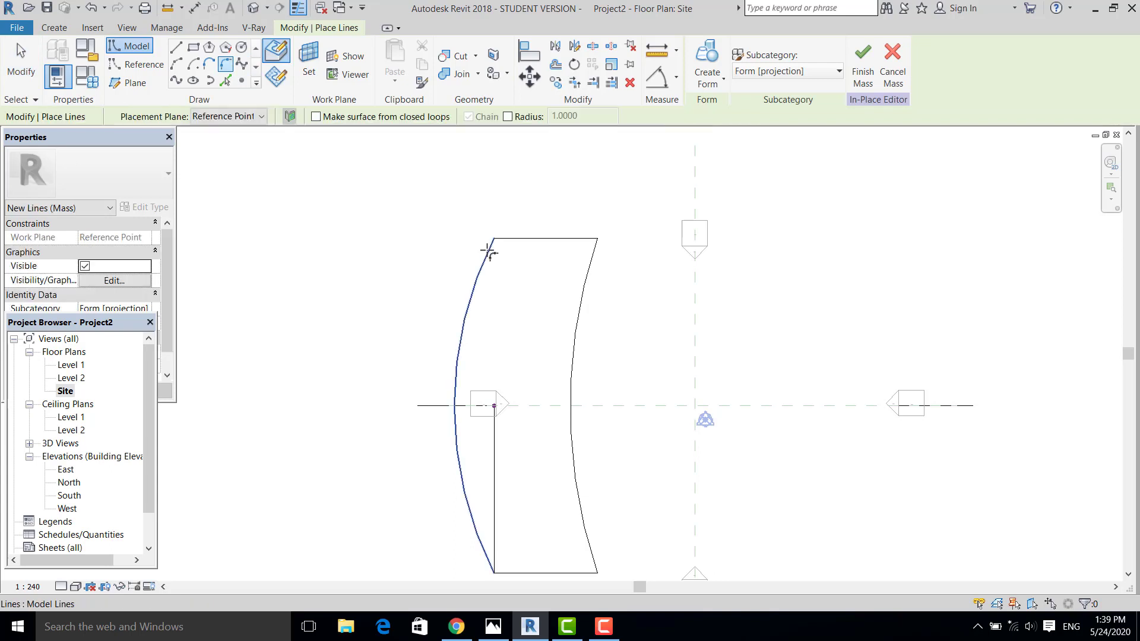
{"action": "left_click", "coordinate": [510, 241]}
{"action": "scroll", "coordinate": [514, 247], "scroll_direction": "up", "scroll_amount": 3}
{"action": "left_click", "coordinate": [490, 249]}
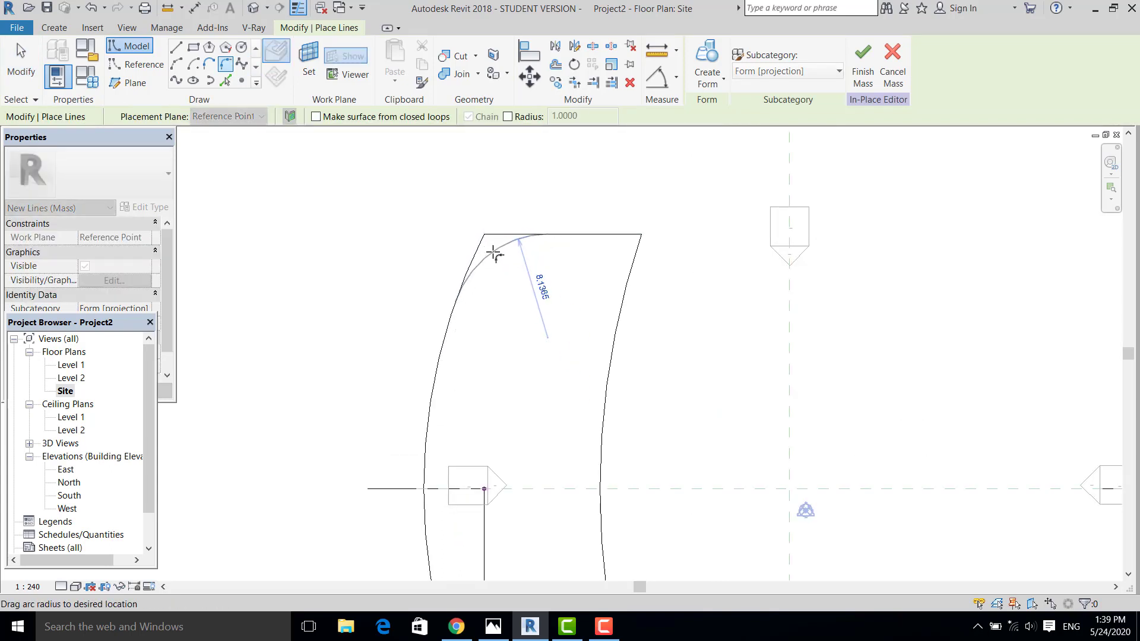
{"action": "left_click", "coordinate": [493, 249]}
- Fillet the profile's upper-right corner between the top line and the right arc with a 5 m radius
{"action": "left_click", "coordinate": [621, 287]}
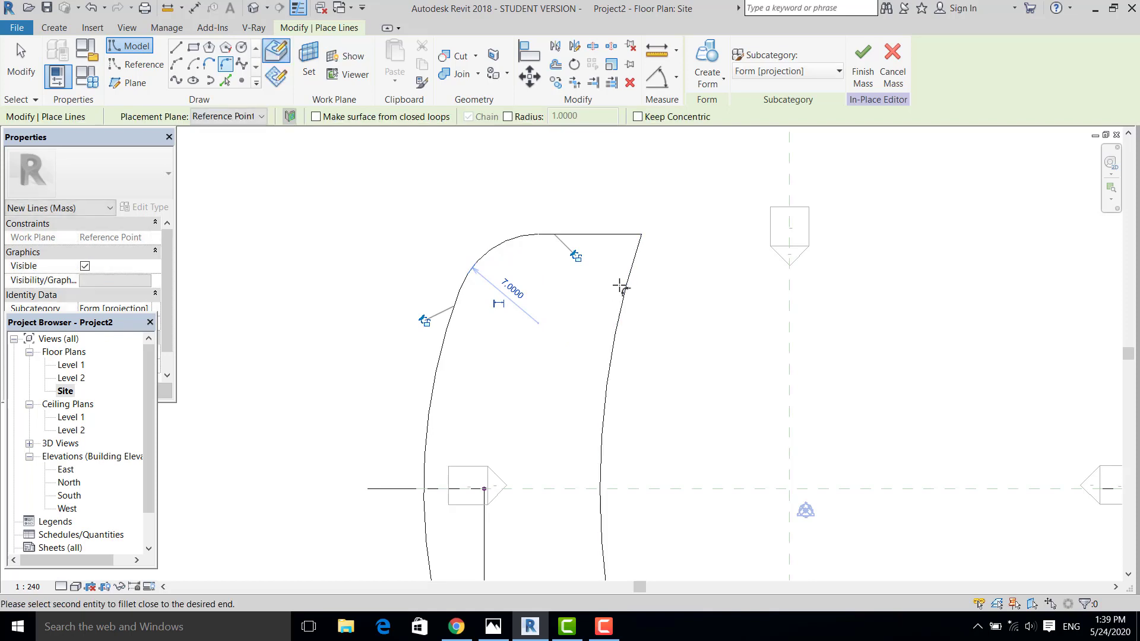
{"action": "left_click", "coordinate": [606, 255]}
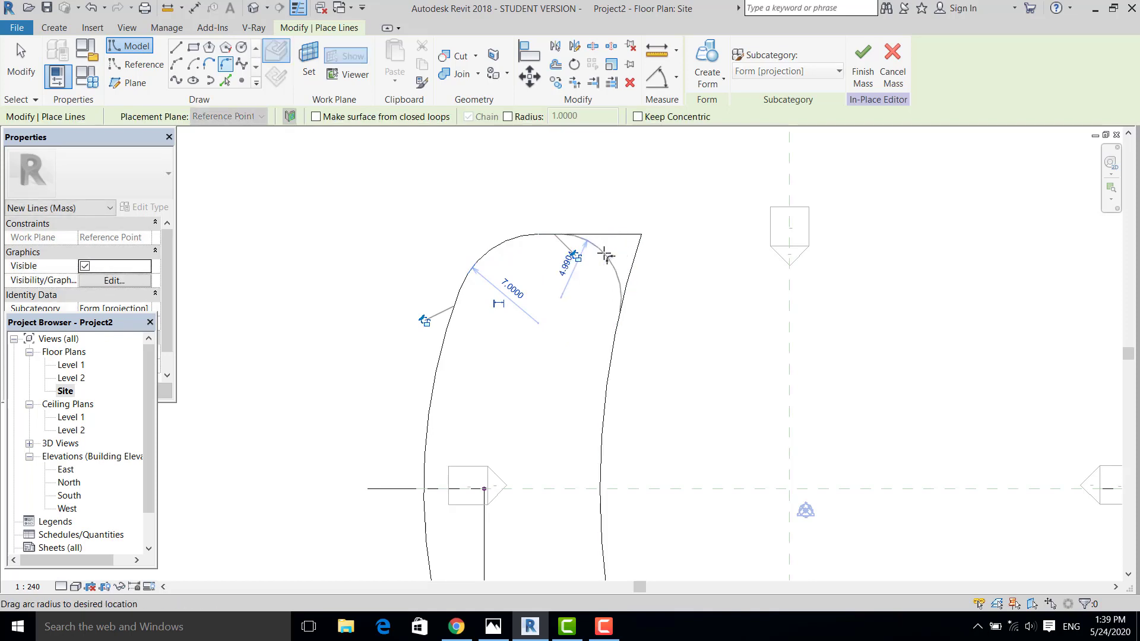
{"action": "left_click", "coordinate": [606, 261]}
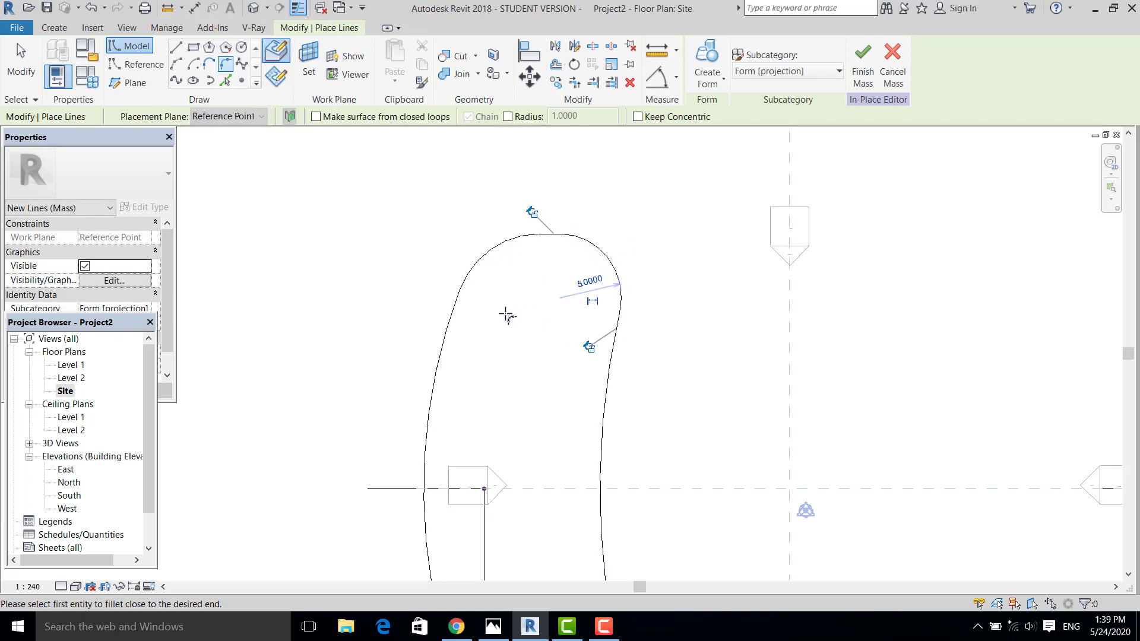
{"action": "left_click", "coordinate": [28, 64]}
- Delete the leftover lower half of the straight left side inside the profile
{"action": "scroll", "coordinate": [595, 234], "scroll_direction": "down", "scroll_amount": 2}
{"action": "middle_click_drag", "start_coordinate": [606, 214], "coordinate": [562, 79]}
{"action": "scroll", "coordinate": [581, 231], "scroll_direction": "down", "scroll_amount": 1}
{"action": "middle_click_drag", "start_coordinate": [581, 233], "coordinate": [581, 276]}
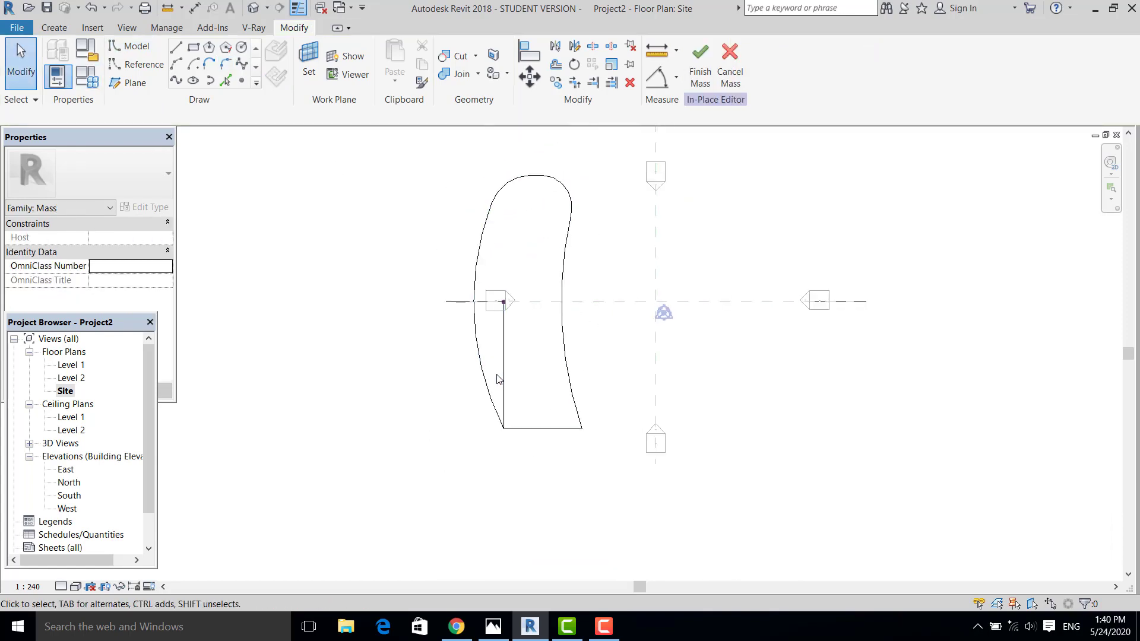
{"action": "left_click", "coordinate": [503, 364]}
{"action": "left_click", "coordinate": [503, 364]}
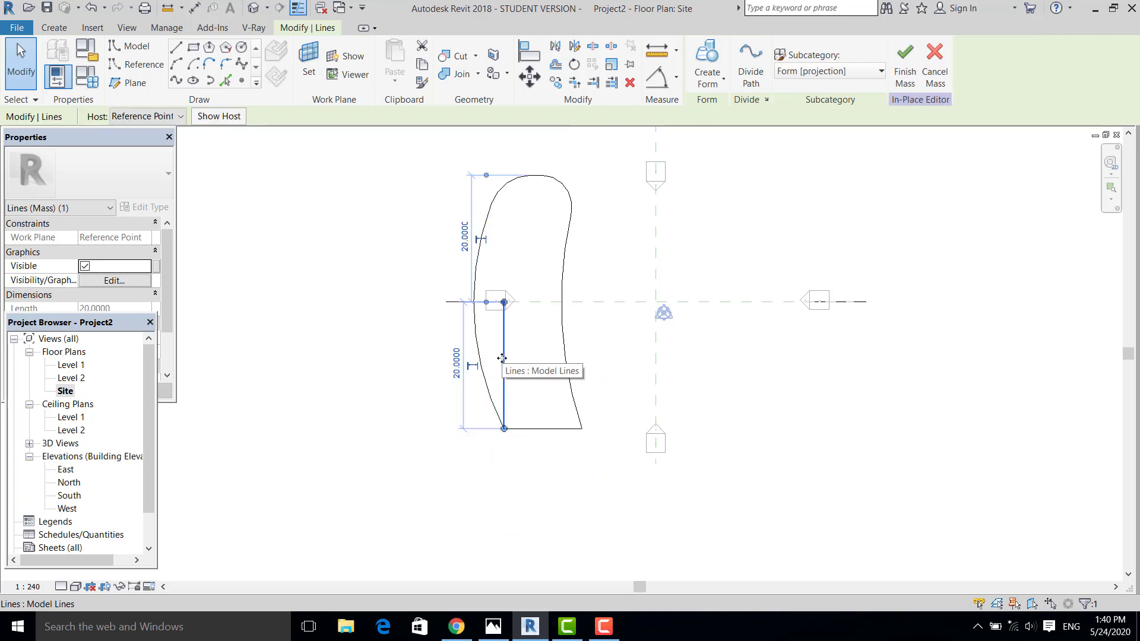
{"action": "key", "text": "Delete"}
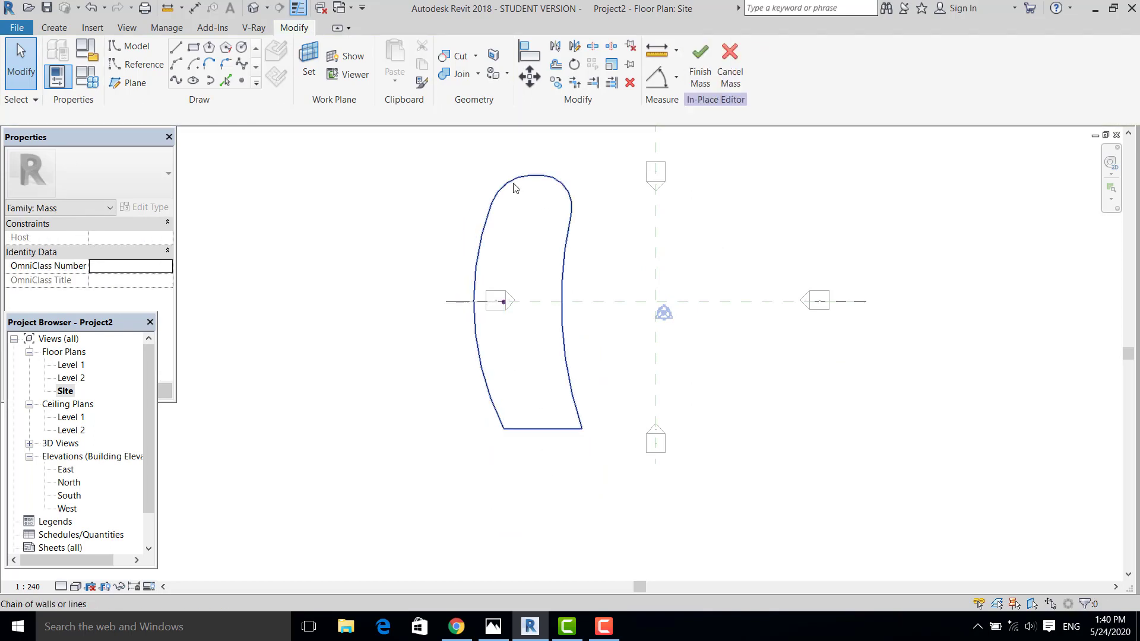
- Mirror a copy of the two upper fillet arcs and the short line between them about the horizontal reference plane
{"action": "left_click", "coordinate": [516, 185]}
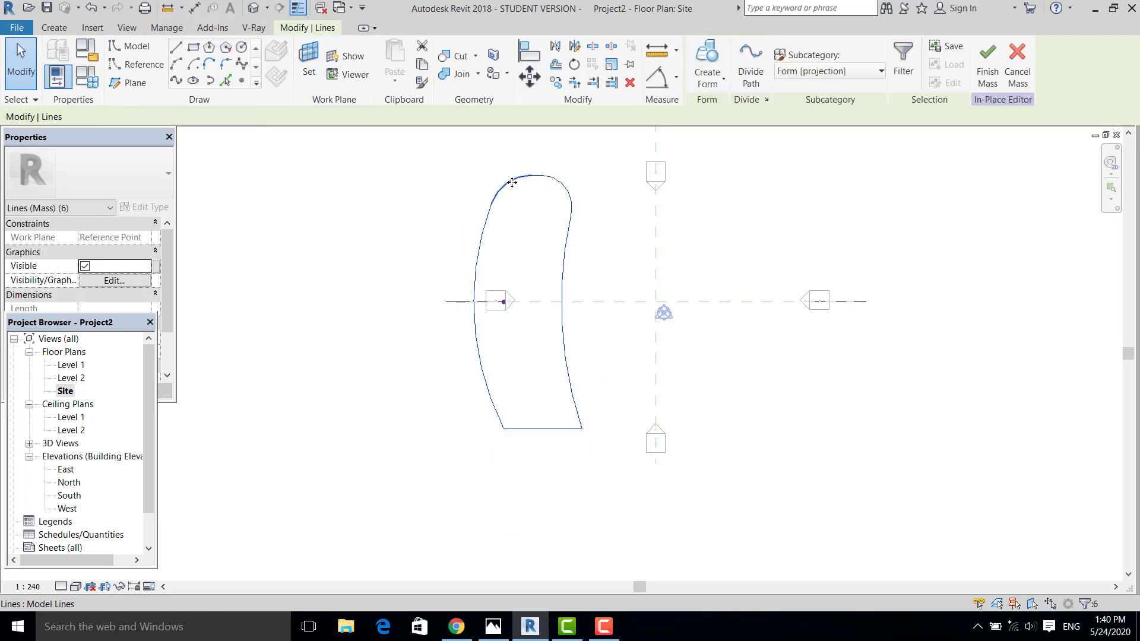
{"action": "left_click", "coordinate": [554, 181]}
{"action": "left_click", "coordinate": [537, 177], "text": "ctrl"}
{"action": "scroll", "coordinate": [535, 177], "scroll_direction": "up", "scroll_amount": 3}
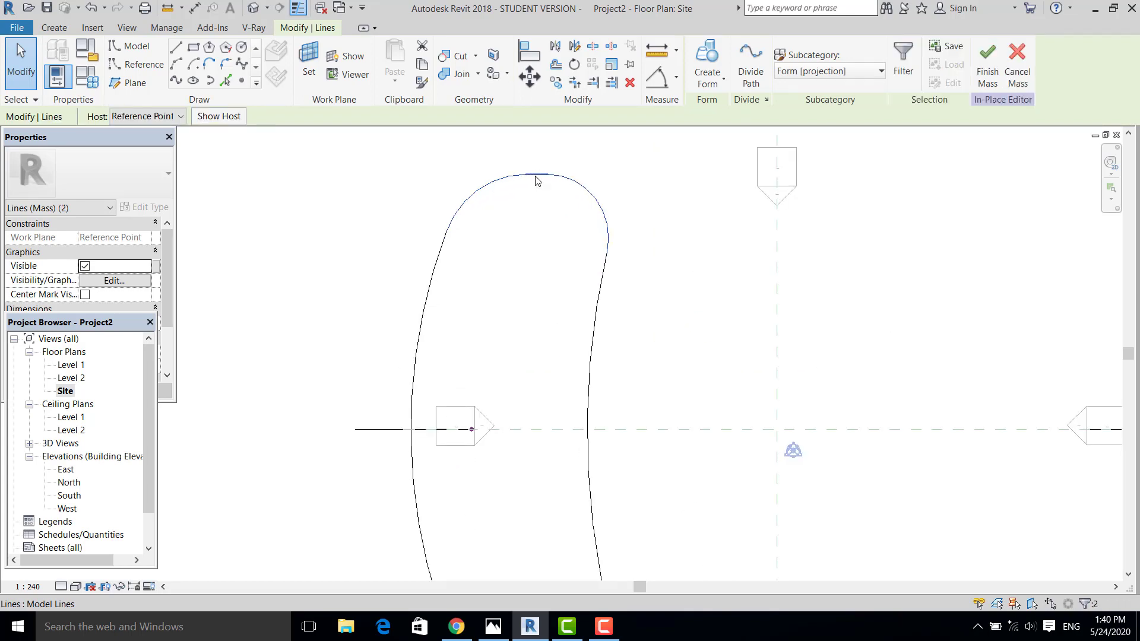
{"action": "left_click", "coordinate": [536, 177], "text": "ctrl"}
{"action": "scroll", "coordinate": [536, 223], "scroll_direction": "down", "scroll_amount": 3}
{"action": "middle_click_drag", "start_coordinate": [560, 257], "coordinate": [554, 243]}
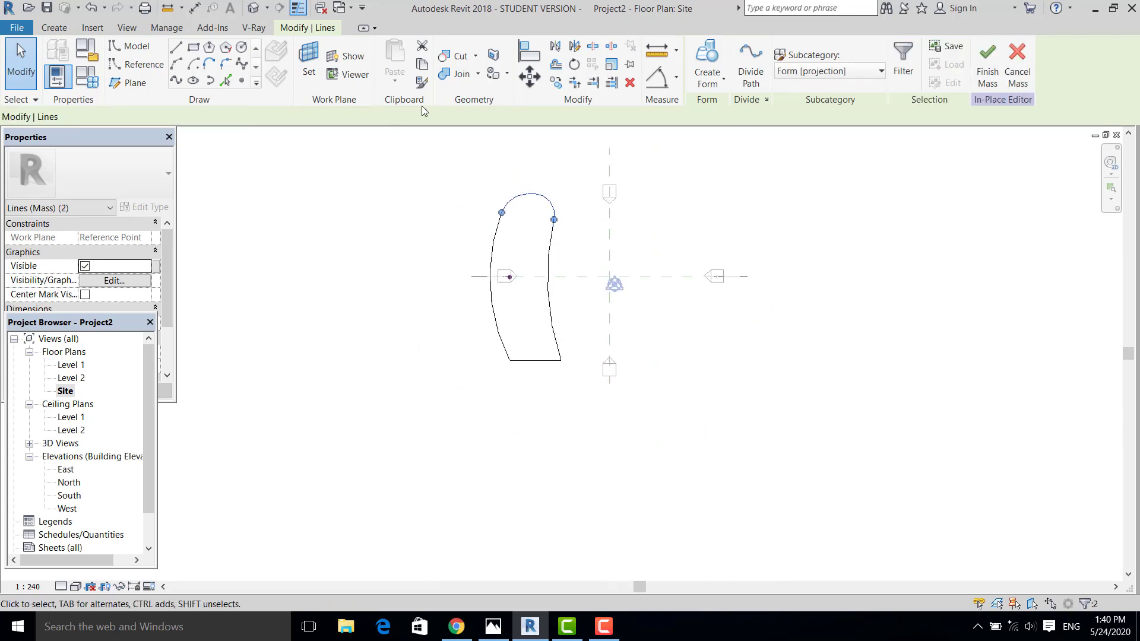
{"action": "left_click", "coordinate": [575, 50]}
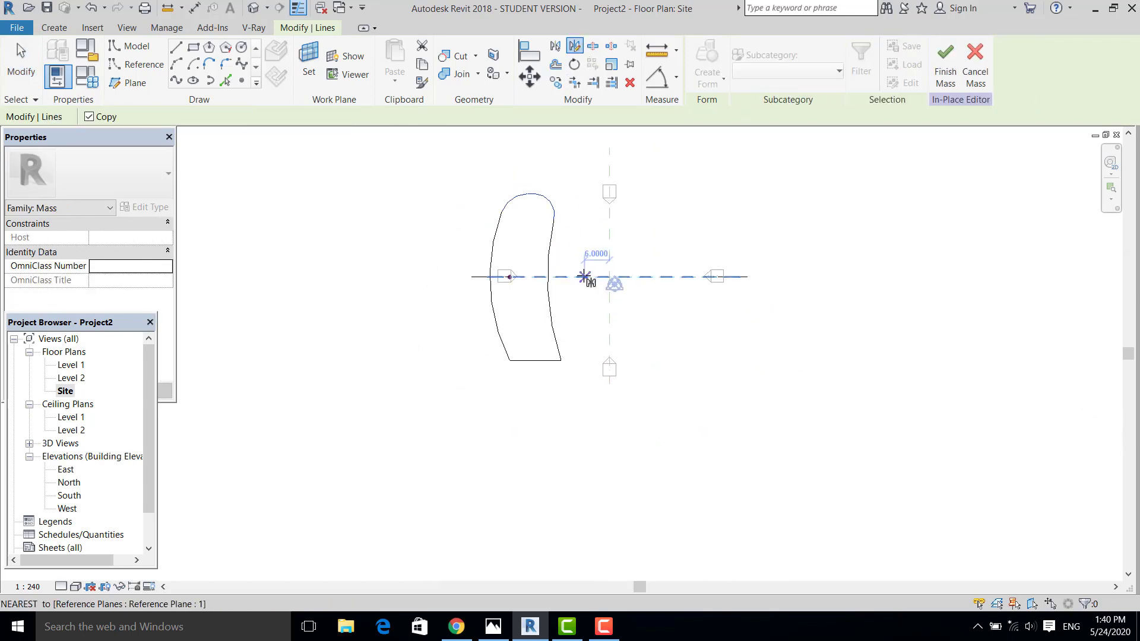
{"action": "left_click", "coordinate": [836, 278]}
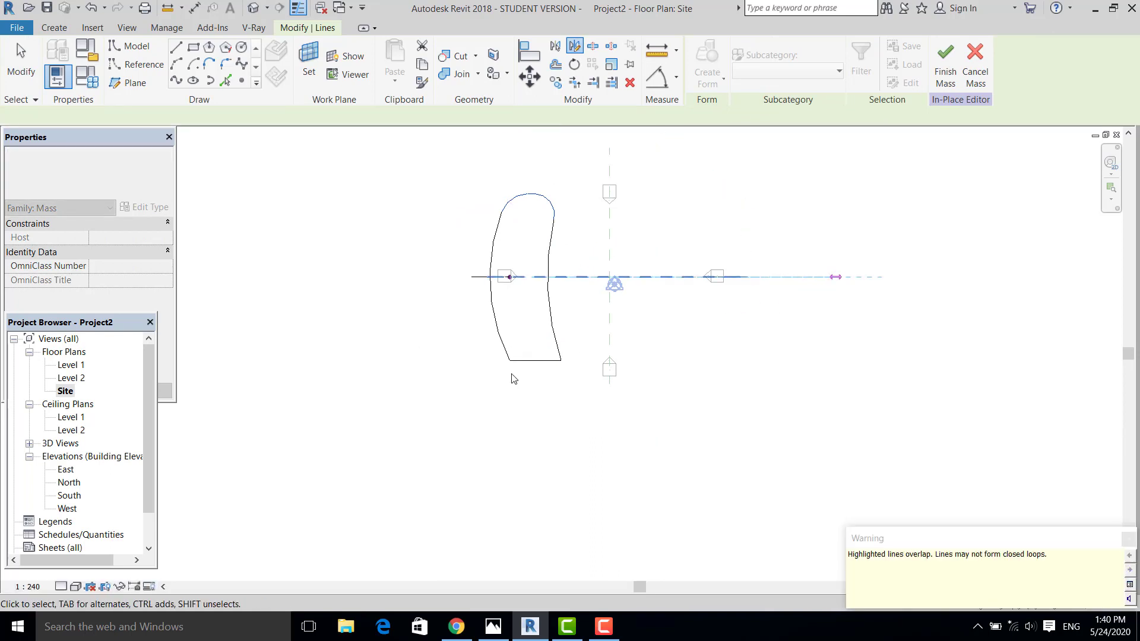
- Delete the original straight bottom line of the profile beneath the mirrored arcs
{"action": "scroll", "coordinate": [553, 372], "scroll_direction": "up", "scroll_amount": 4}
{"action": "scroll", "coordinate": [563, 333], "scroll_direction": "up", "scroll_amount": 3}
{"action": "left_click", "coordinate": [651, 242]}
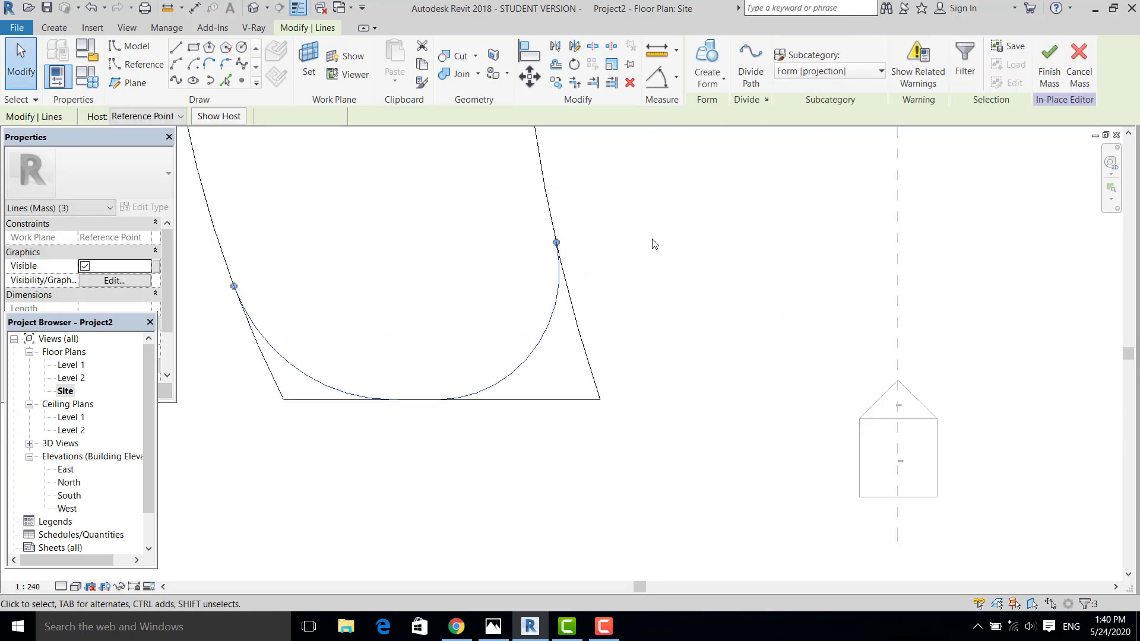
{"action": "scroll", "coordinate": [651, 242], "scroll_direction": "down", "scroll_amount": 3}
{"action": "key", "text": "Tab"}
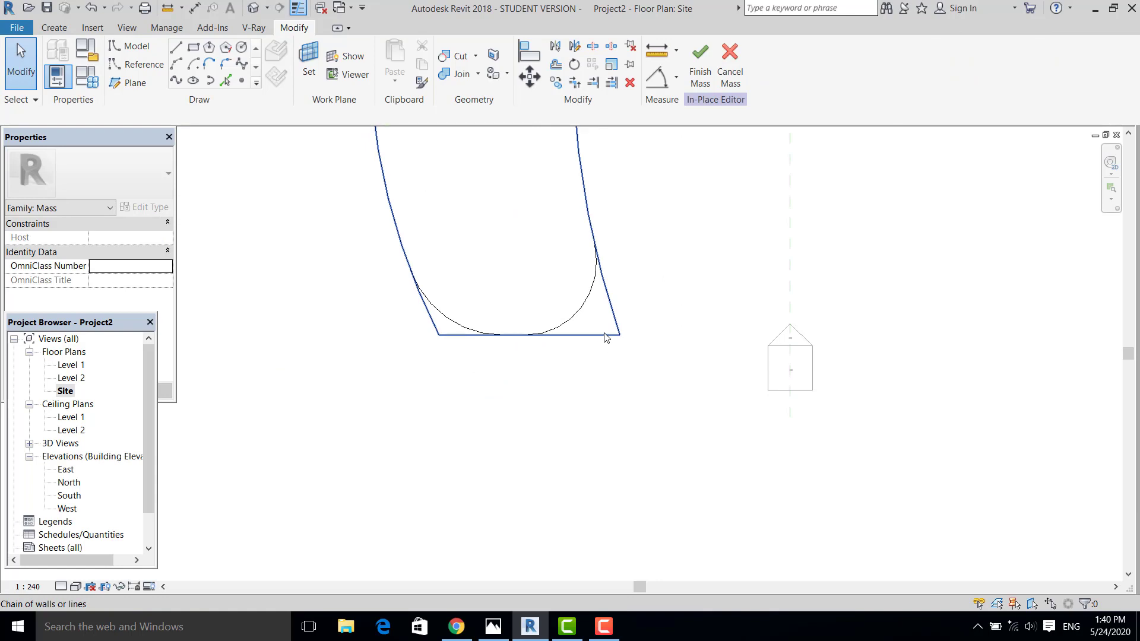
{"action": "left_click", "coordinate": [606, 337]}
{"action": "key", "text": "Delete"}
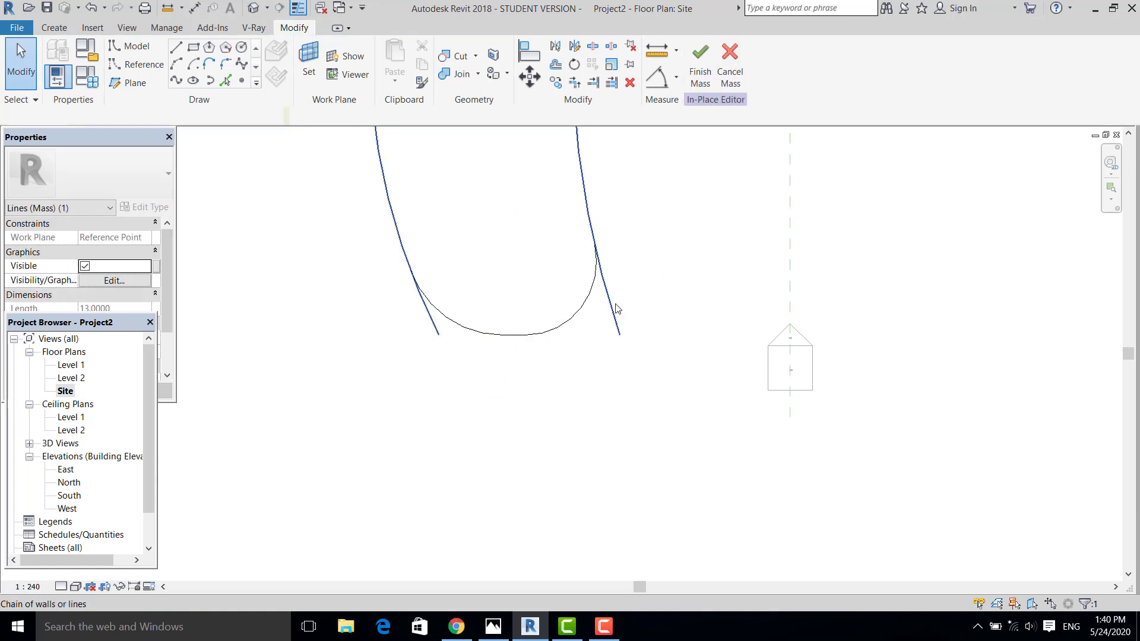
- Shorten the lower ends of the right and left side arcs to meet the mirrored fillets, closing the profile
{"action": "left_click", "coordinate": [612, 314]}
{"action": "left_click_drag", "start_coordinate": [619, 335], "coordinate": [595, 244]}
{"action": "left_click", "coordinate": [451, 341]}
{"action": "key", "text": "Tab"}
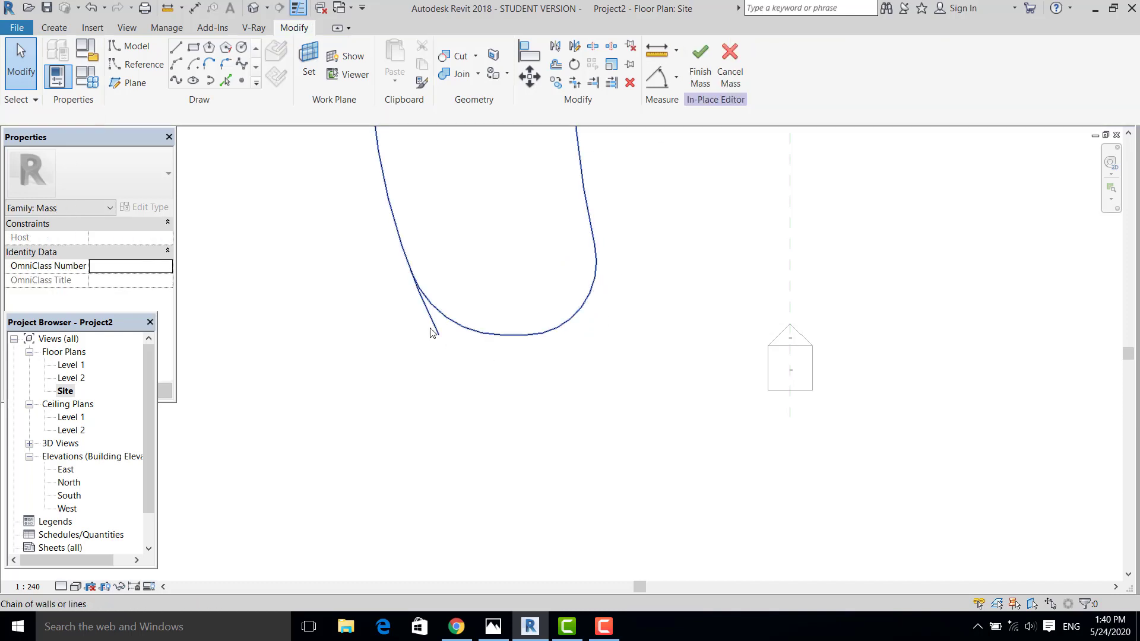
{"action": "left_click", "coordinate": [431, 332]}
{"action": "left_click_drag", "start_coordinate": [434, 326], "coordinate": [408, 268]}
{"action": "key", "text": "Escape"}
{"action": "scroll", "coordinate": [485, 409], "scroll_direction": "down", "scroll_amount": 5}
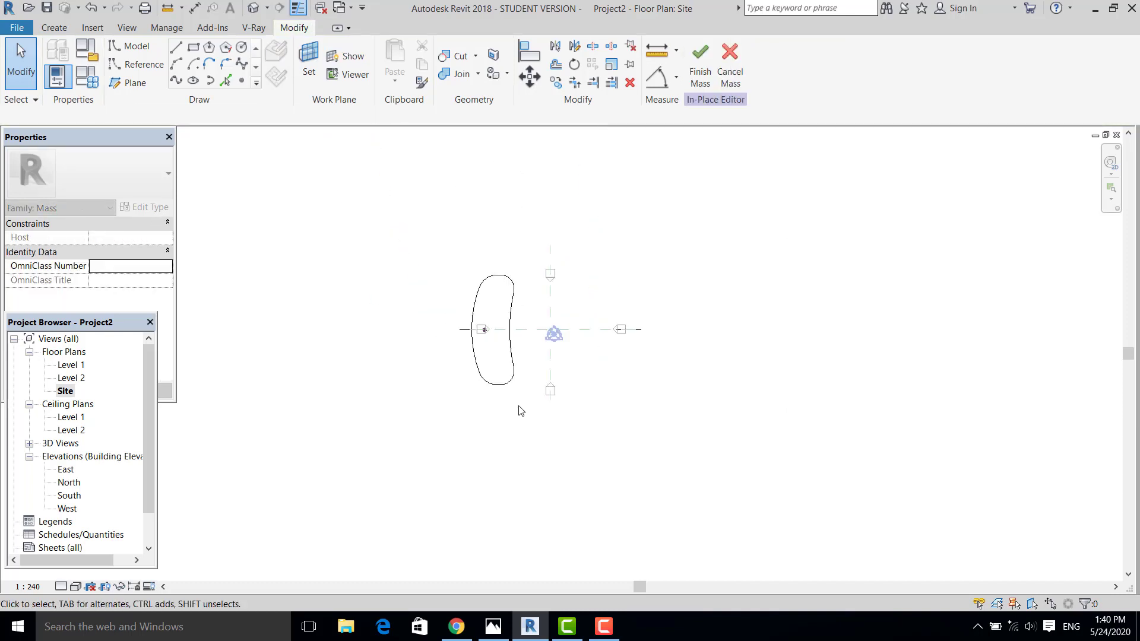
- In the 3D view, create a solid form from the closed profile and the arched path
{"action": "key", "text": "Tab"}
{"action": "scroll", "coordinate": [470, 345], "scroll_direction": "up", "scroll_amount": 2}
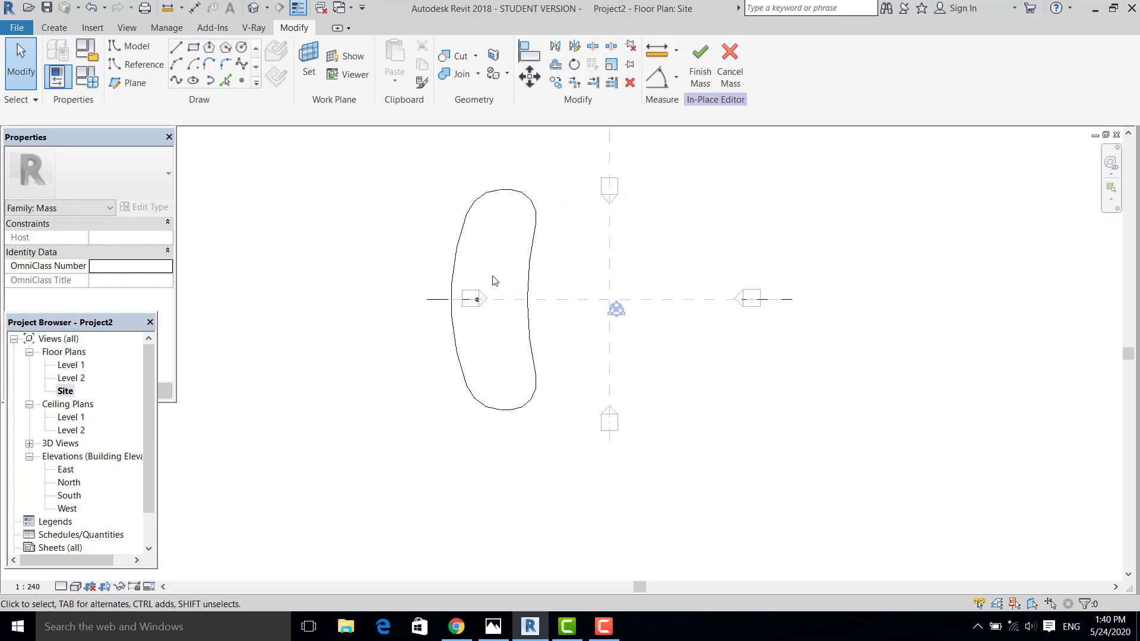
{"action": "left_click", "coordinate": [262, 6]}
{"action": "scroll", "coordinate": [447, 466], "scroll_direction": "up", "scroll_amount": 4}
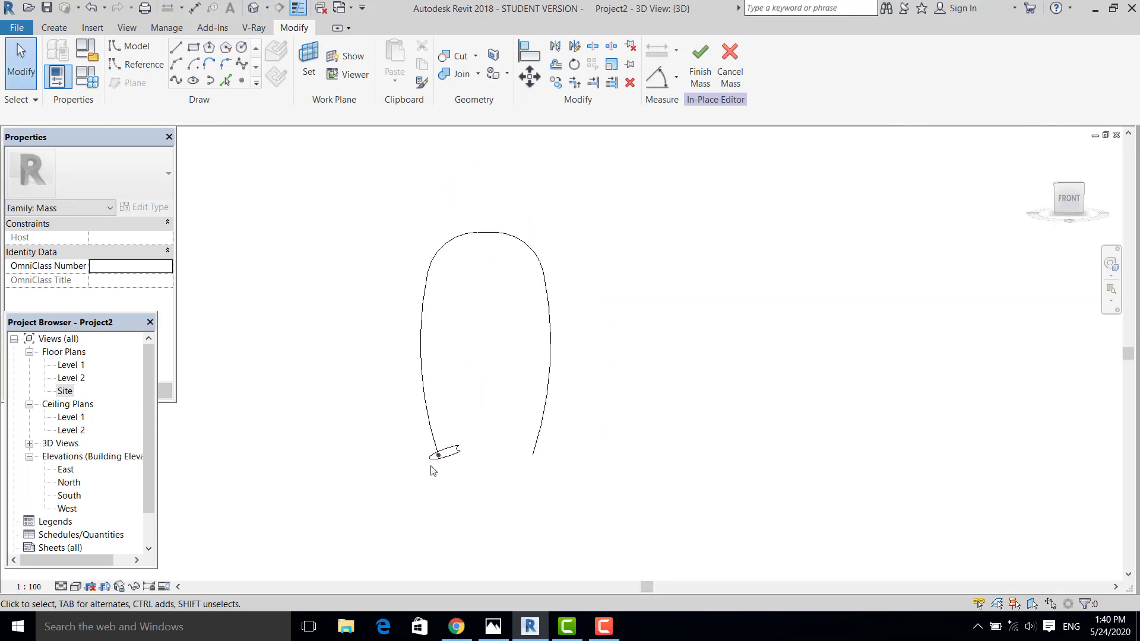
{"action": "middle_click_drag", "start_coordinate": [520, 405], "coordinate": [465, 512], "text": "shift"}
{"action": "scroll", "coordinate": [510, 432], "scroll_direction": "down", "scroll_amount": 4}
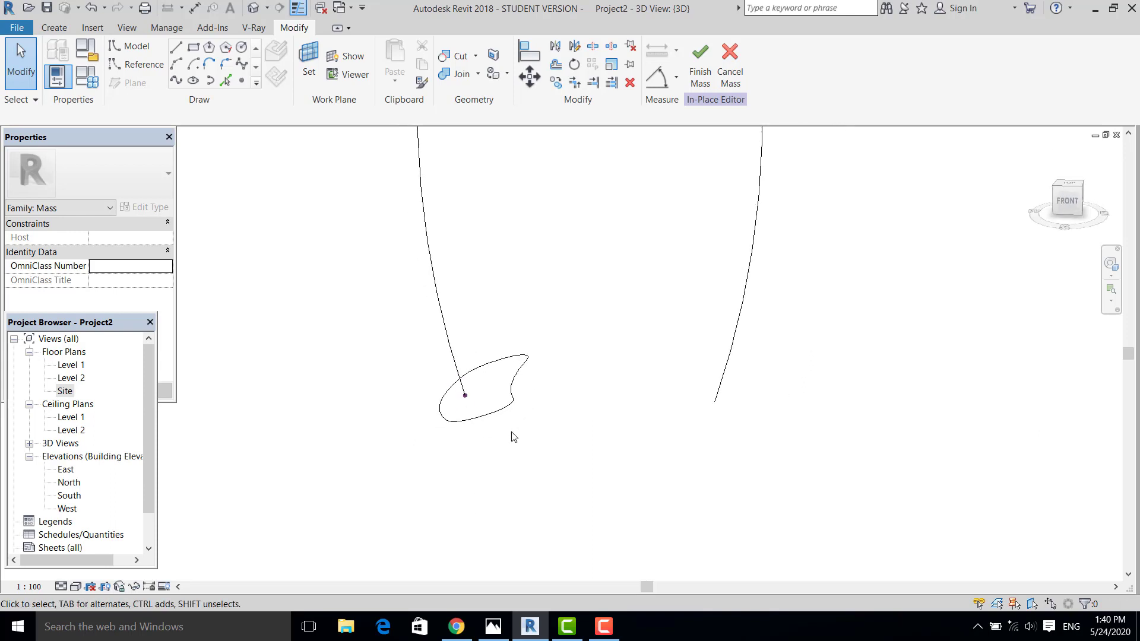
{"action": "middle_click_drag", "start_coordinate": [515, 433], "coordinate": [500, 440]}
{"action": "scroll", "coordinate": [496, 425], "scroll_direction": "up", "scroll_amount": 1}
{"action": "left_click", "coordinate": [501, 414]}
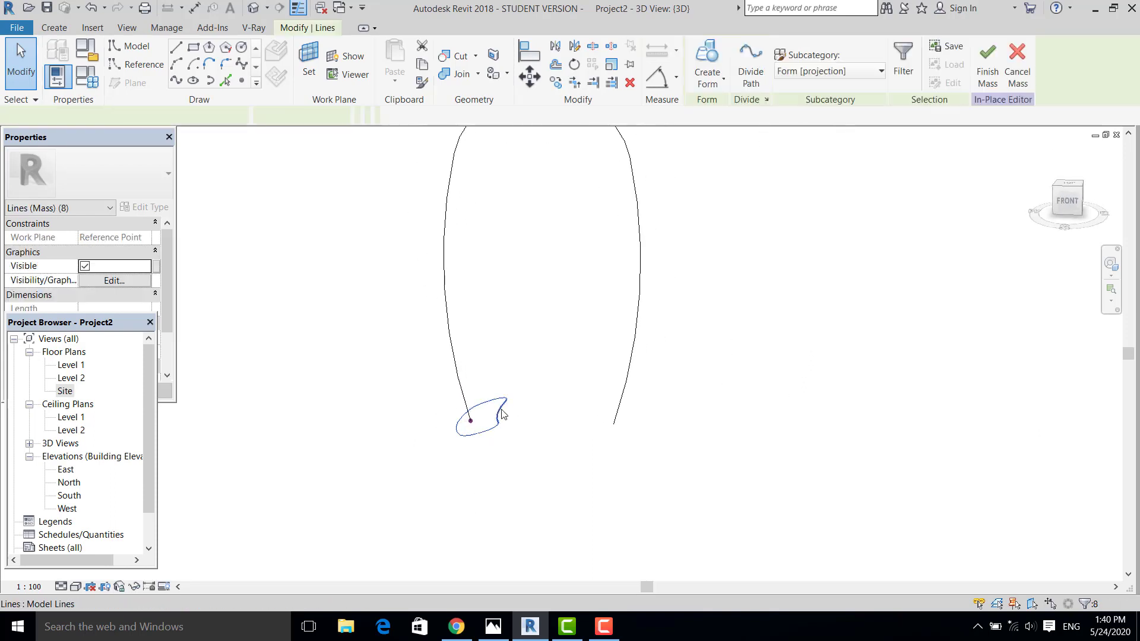
{"action": "left_click", "coordinate": [720, 87]}
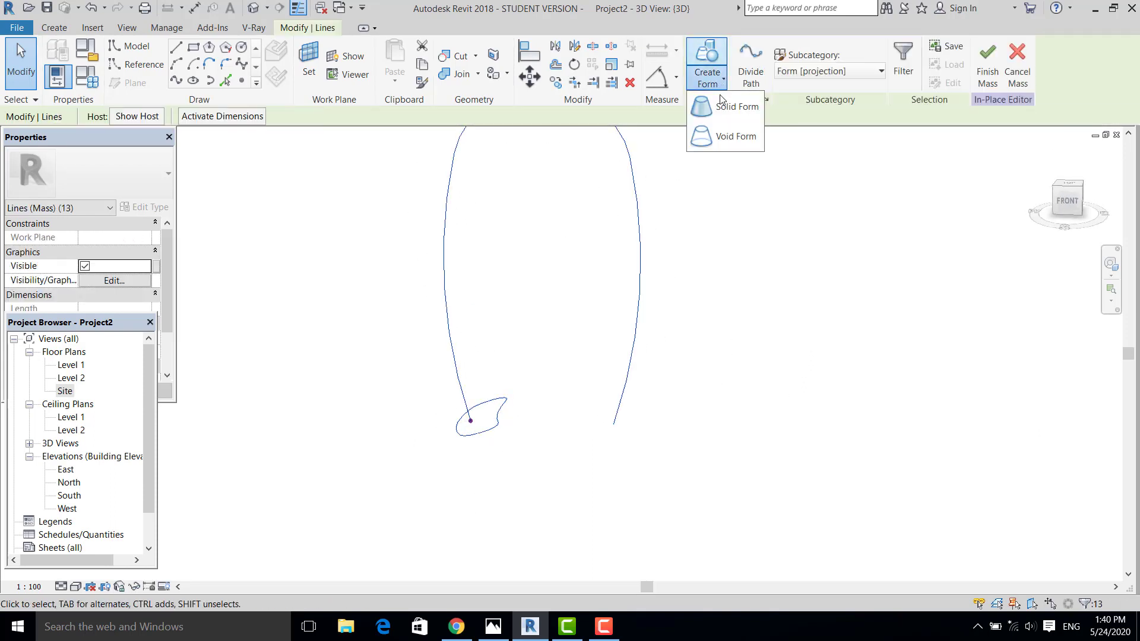
{"action": "left_click", "coordinate": [720, 96]}
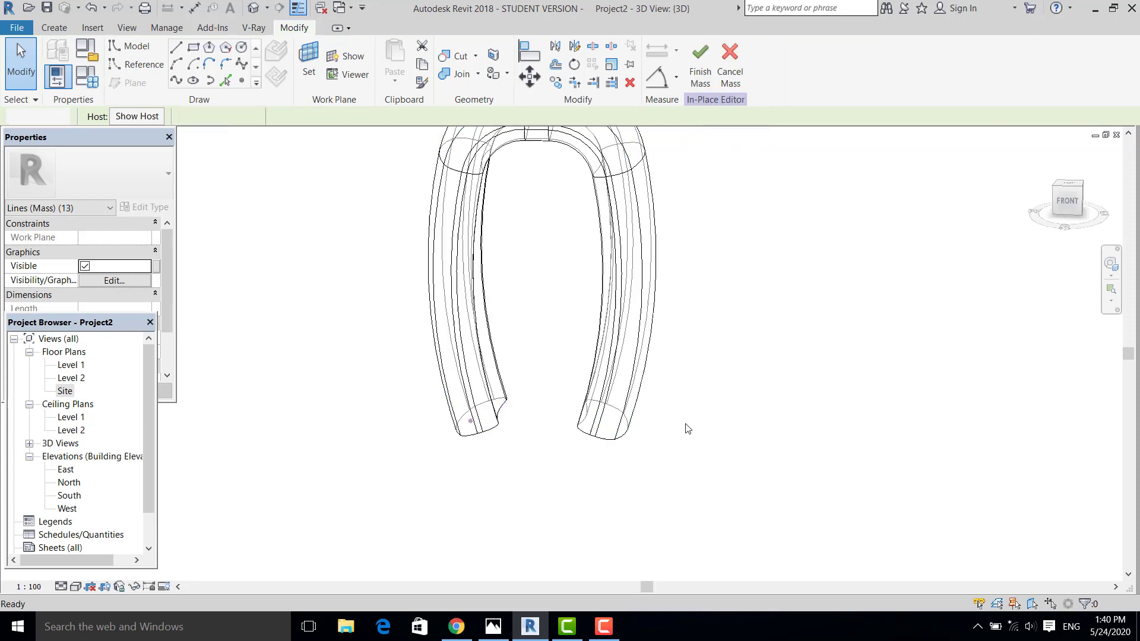
- Display the arched form in the 3D view with the Wireframe visual style
{"action": "middle_click_drag", "start_coordinate": [504, 204], "coordinate": [651, 356], "text": "shift"}
{"action": "middle_click_drag", "start_coordinate": [481, 372], "coordinate": [493, 292], "text": "shift"}
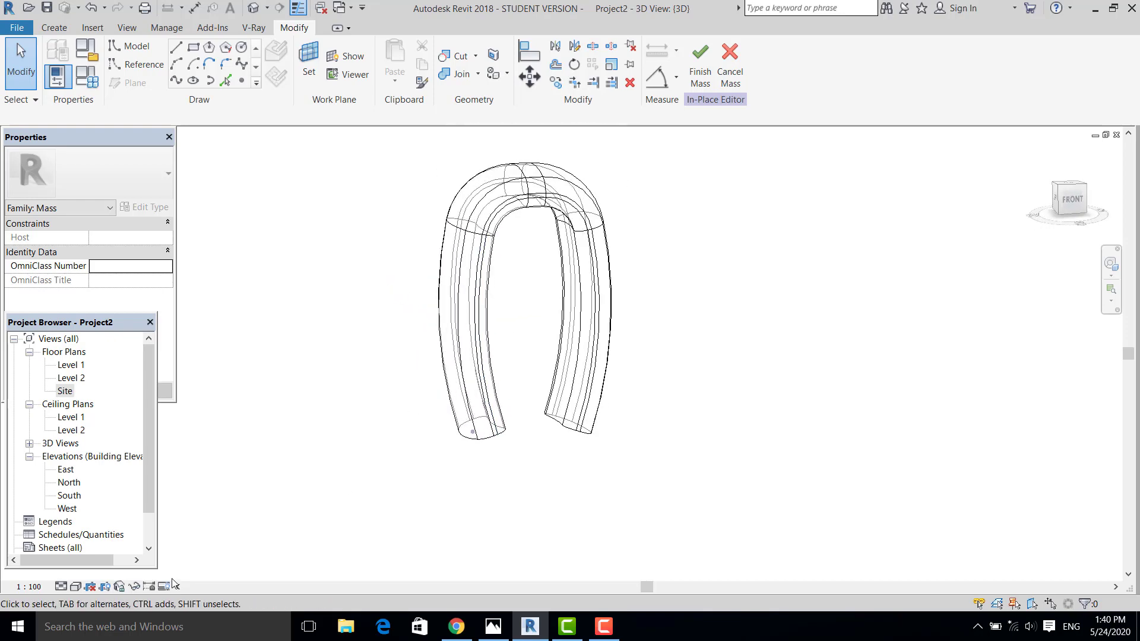
{"action": "left_click", "coordinate": [61, 587]}
{"action": "left_click", "coordinate": [75, 587]}
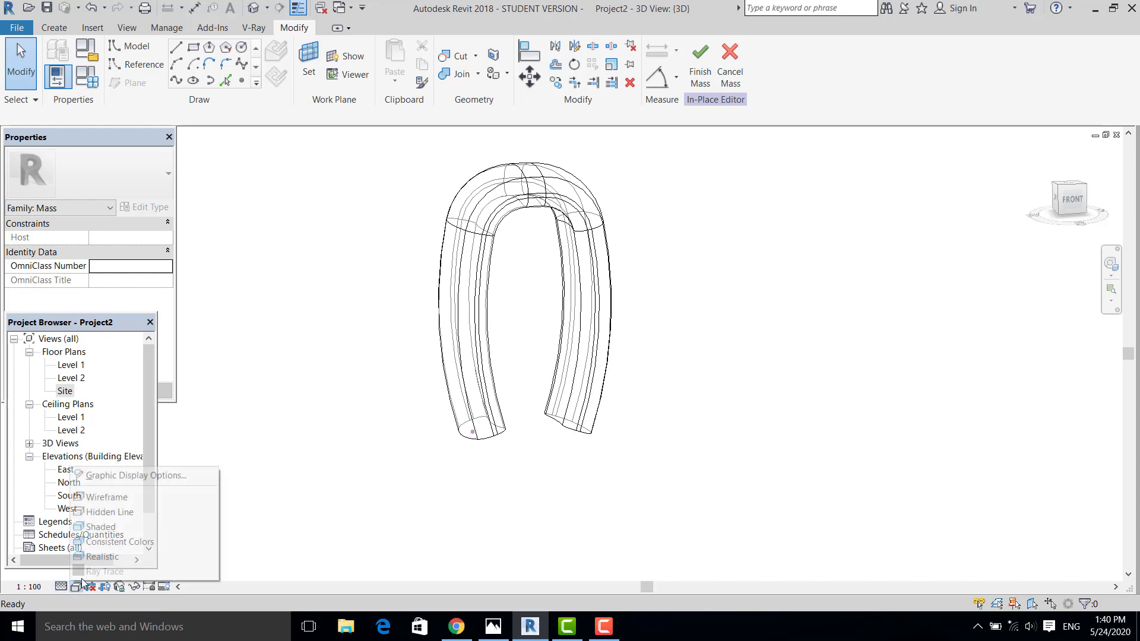
{"action": "left_click", "coordinate": [106, 497]}
{"action": "middle_click_drag", "start_coordinate": [491, 466], "coordinate": [534, 517], "text": "shift"}
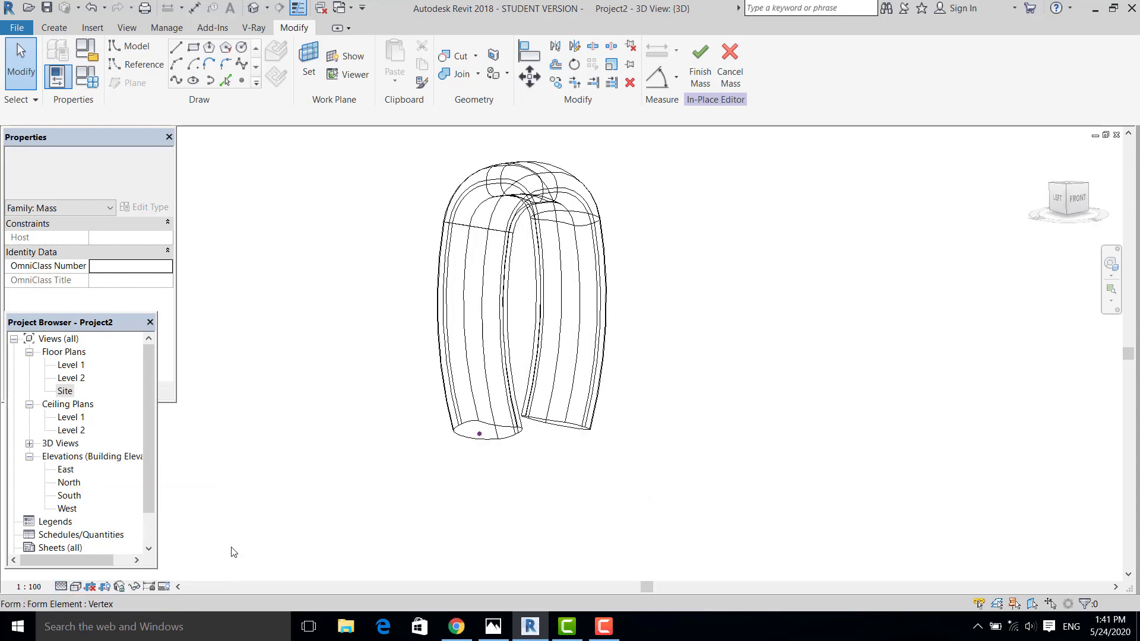
- In the South elevation, draw a rectangle about 120 m wide and 30 m high down from Level 1, enclosing both slanted leg ends
{"action": "double_click", "coordinate": [71, 496]}
{"action": "scroll", "coordinate": [499, 420], "scroll_direction": "up", "scroll_amount": 2}
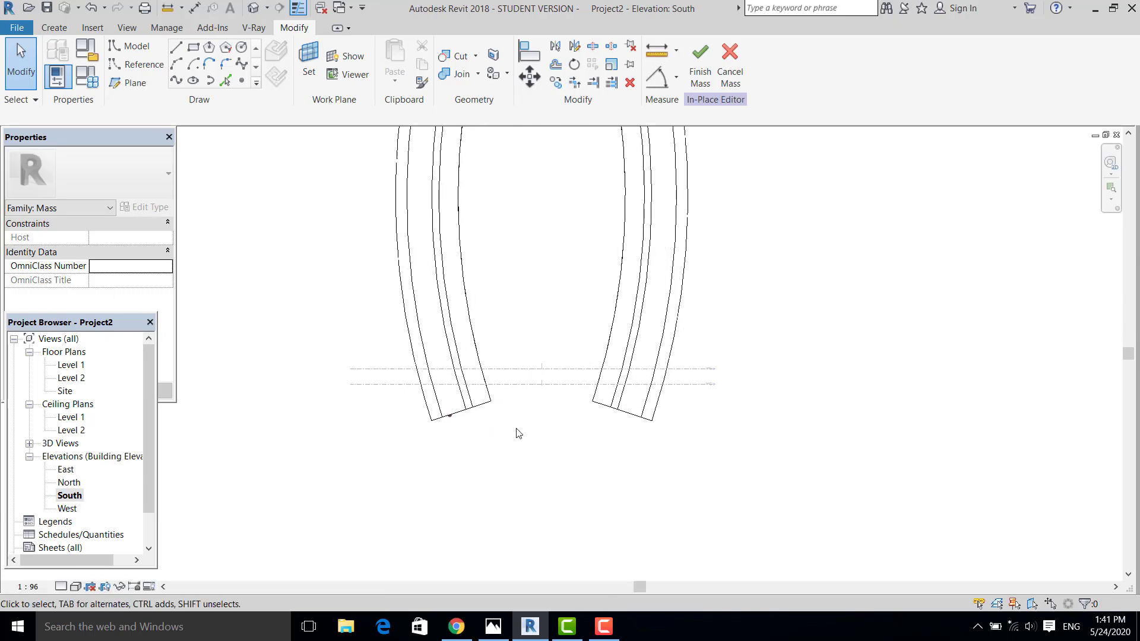
{"action": "key", "text": "l"}
{"action": "key", "text": "i"}
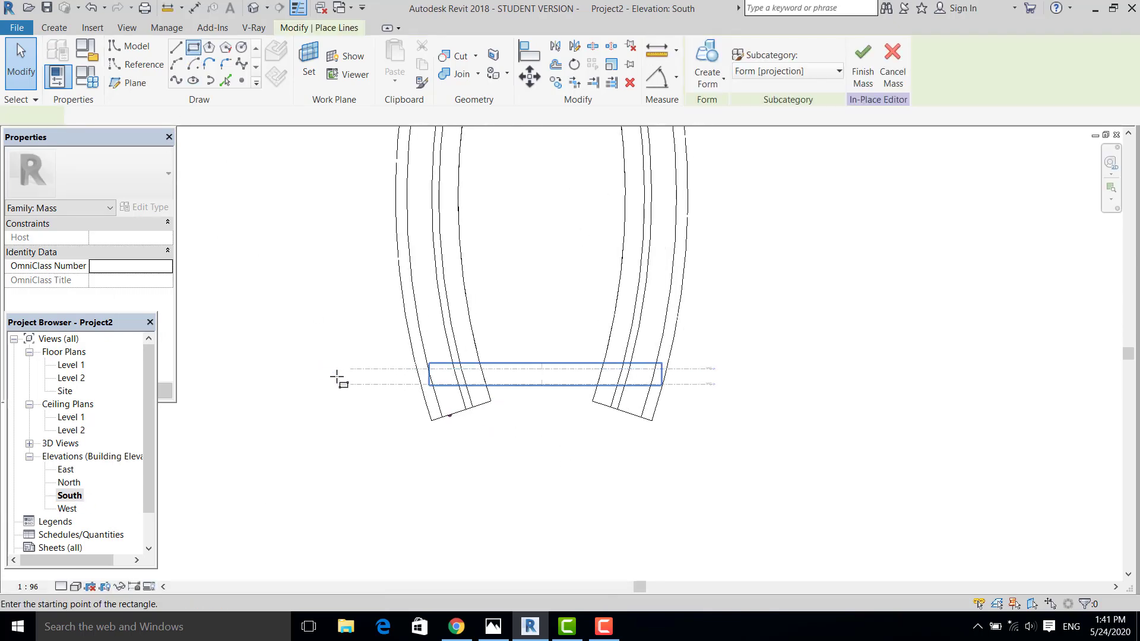
{"action": "left_click", "coordinate": [292, 379]}
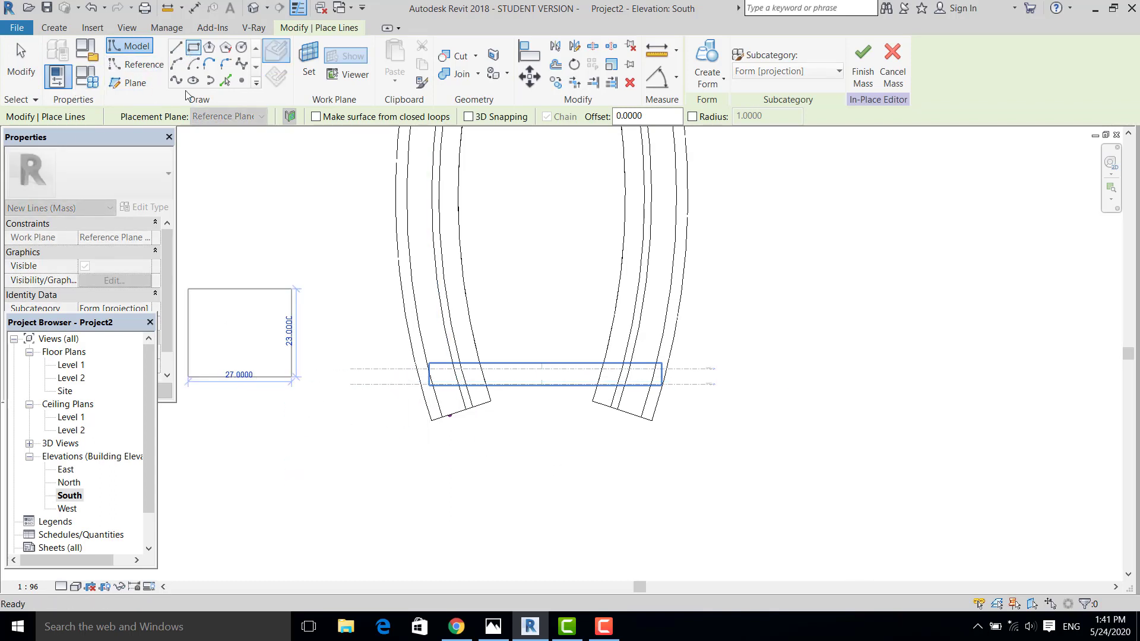
{"action": "key", "text": "Escape"}
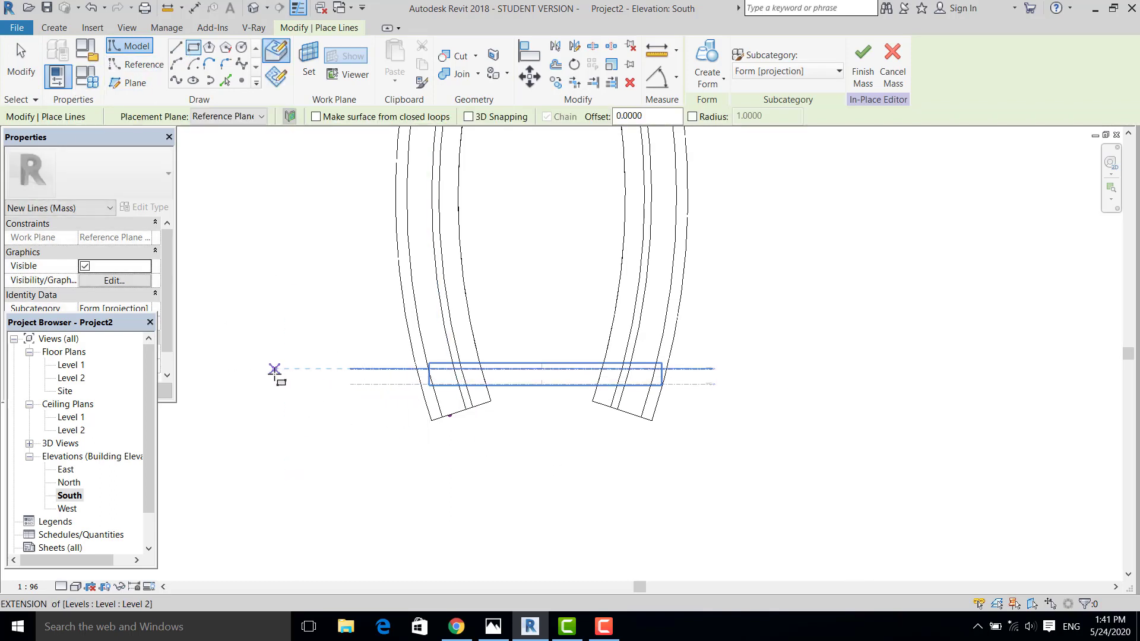
{"action": "left_click", "coordinate": [273, 385]}
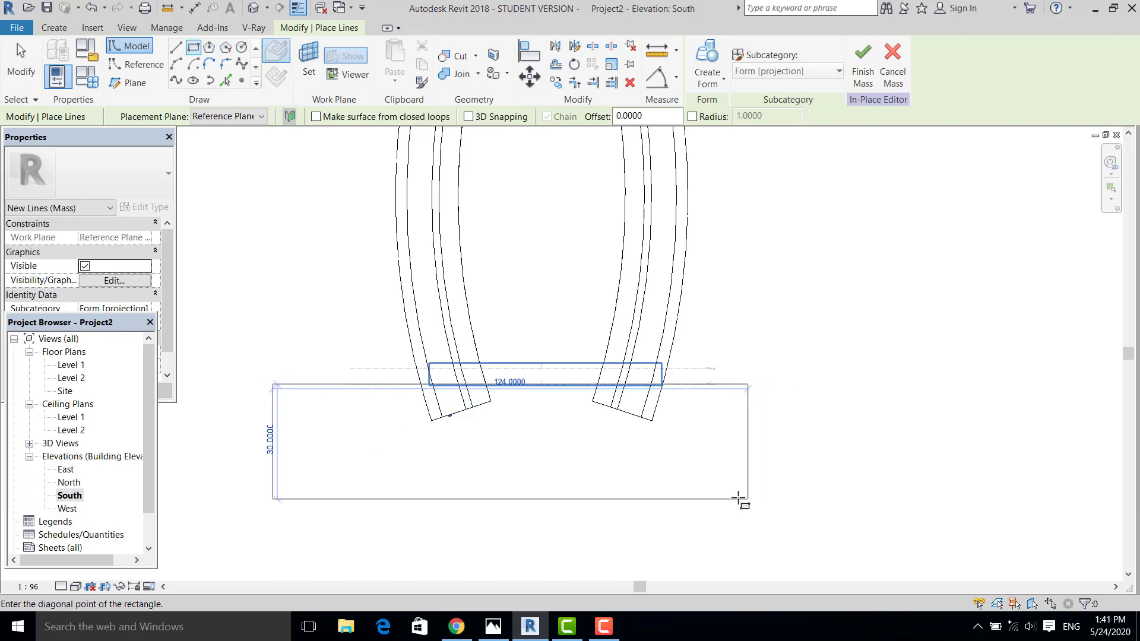
{"action": "left_click", "coordinate": [737, 499]}
{"action": "left_click", "coordinate": [20, 59]}
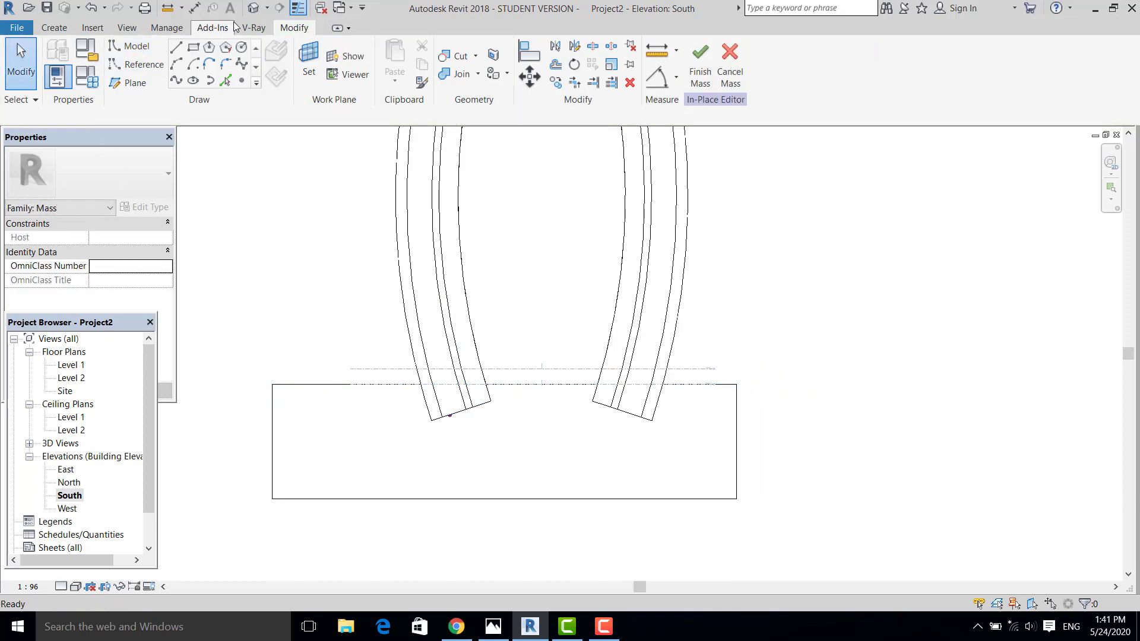
- In the 3D view, create a void form from the rectangle drawn below Level 1
{"action": "left_click", "coordinate": [252, 8]}
{"action": "middle_click_drag", "start_coordinate": [692, 430], "coordinate": [607, 480], "text": "shift"}
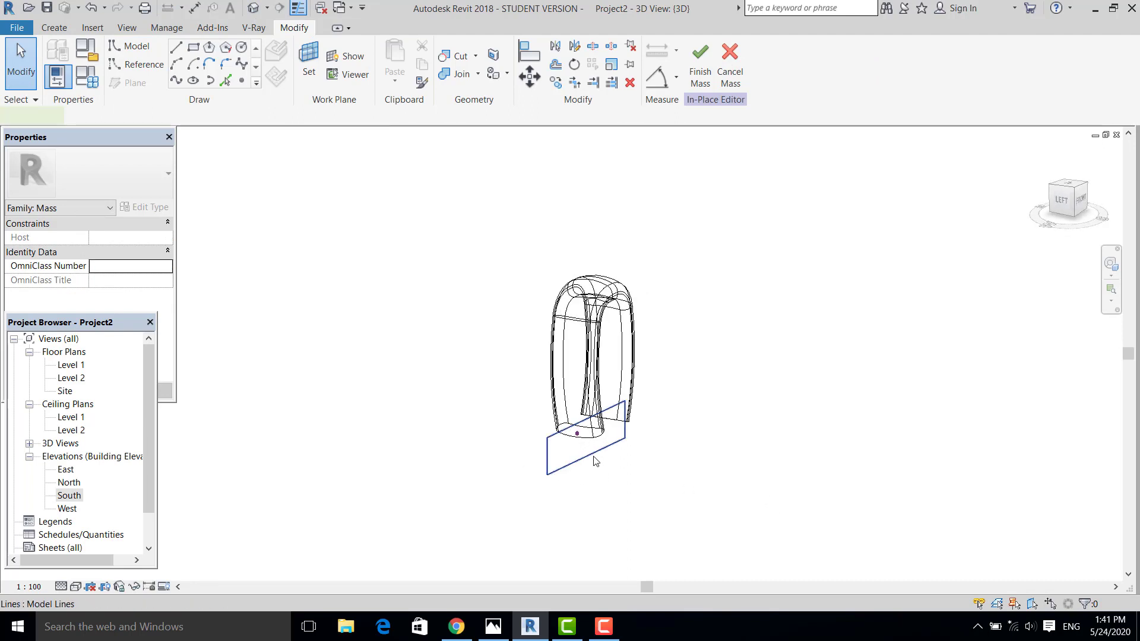
{"action": "left_click", "coordinate": [595, 462]}
{"action": "left_click", "coordinate": [723, 82]}
{"action": "left_click", "coordinate": [736, 146]}
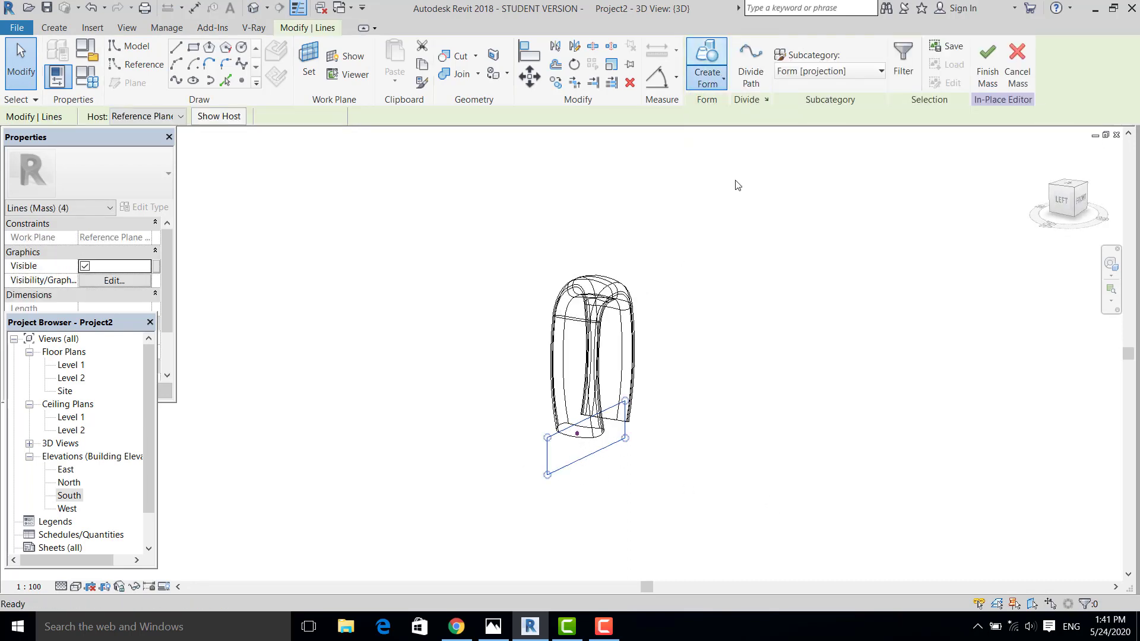
- Stretch the void form in depth until it passes completely under both arch legs, and finish the in-place mass
{"action": "scroll", "coordinate": [568, 469], "scroll_direction": "up", "scroll_amount": 1}
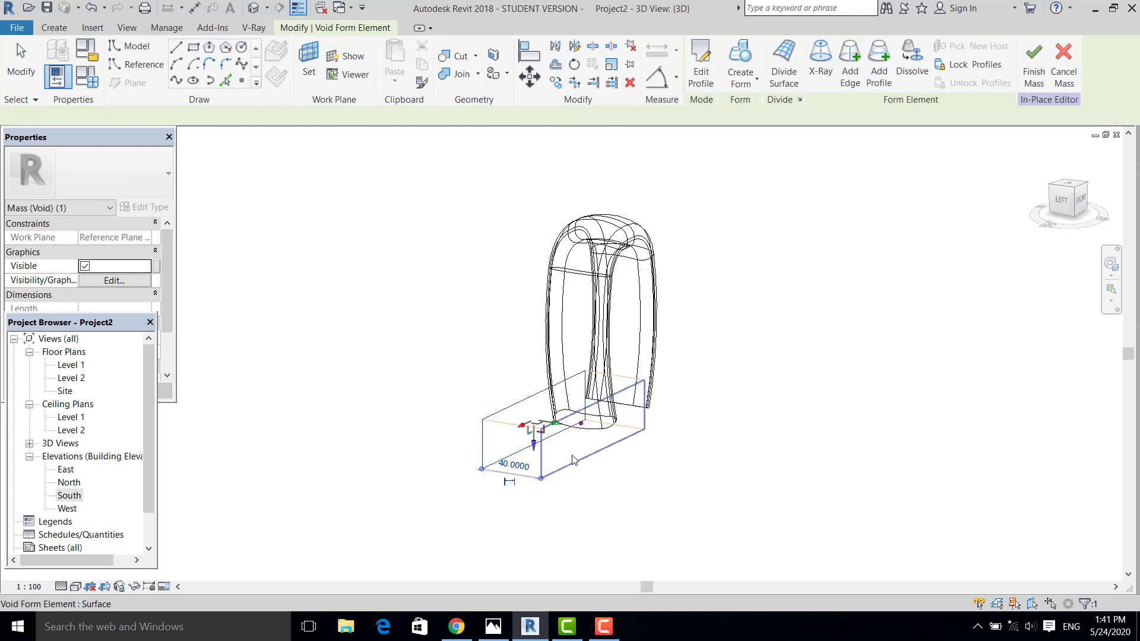
{"action": "left_click", "coordinate": [566, 460]}
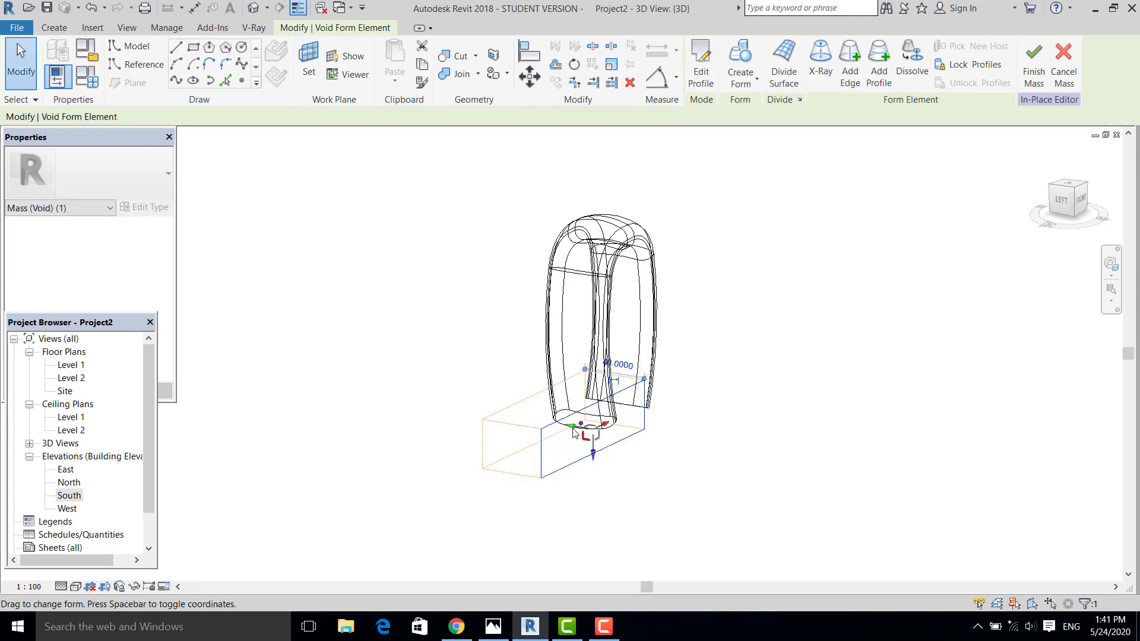
{"action": "left_click_drag", "start_coordinate": [574, 430], "coordinate": [698, 454]}
{"action": "middle_click_drag", "start_coordinate": [698, 454], "coordinate": [645, 525], "text": "shift"}
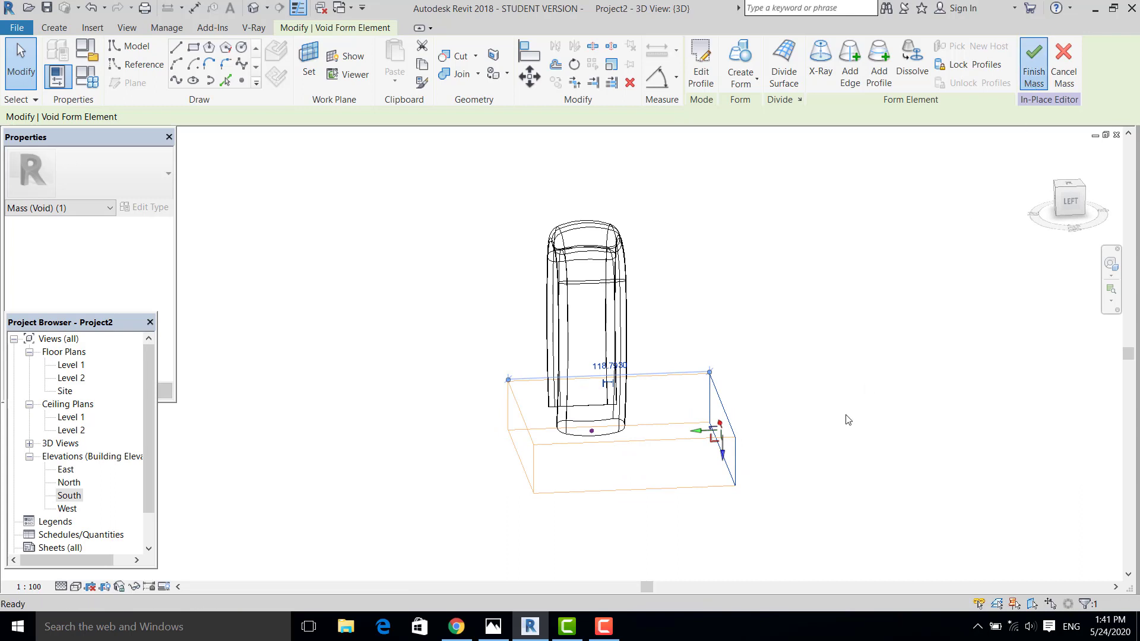
{"action": "middle_click_drag", "start_coordinate": [677, 449], "coordinate": [967, 346], "text": "shift"}
{"action": "middle_click_drag", "start_coordinate": [552, 389], "coordinate": [661, 448], "text": "shift"}
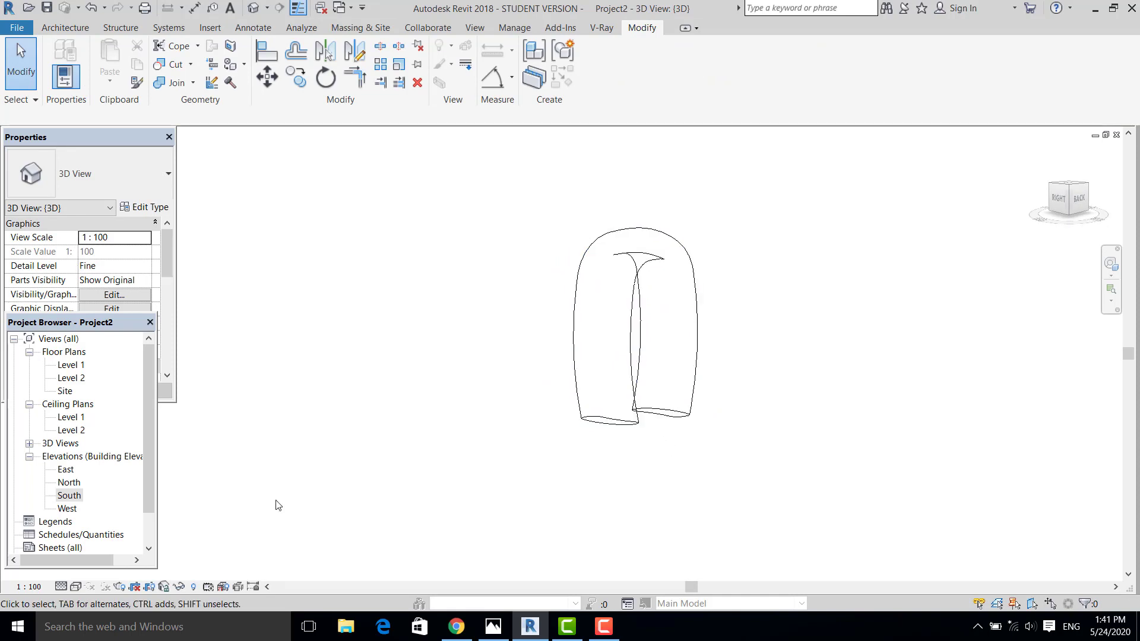
- Open the South elevation and compare the trimmed arch with the reference photo of the tower
{"action": "double_click", "coordinate": [68, 496]}
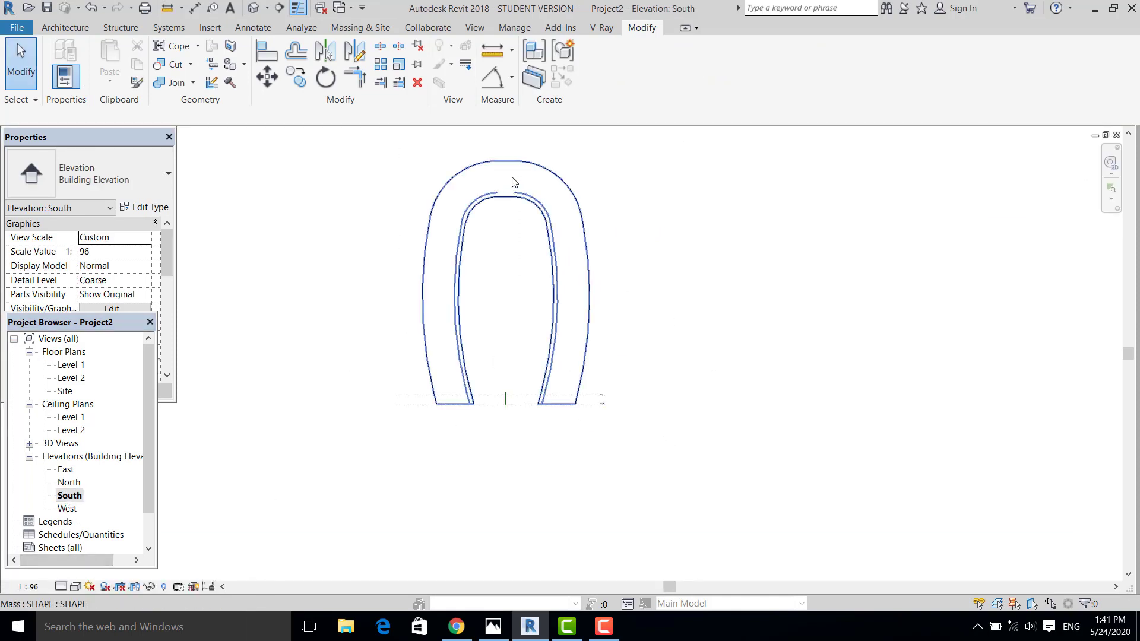
{"action": "key", "text": "alt+Tab"}
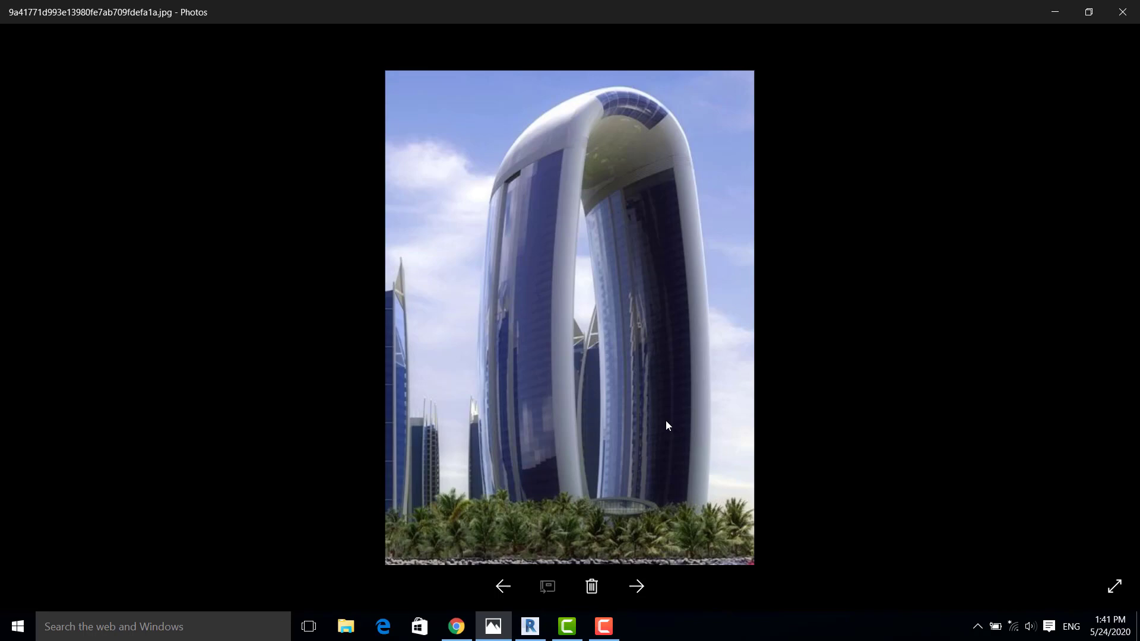
{"action": "left_click", "coordinate": [1055, 14]}
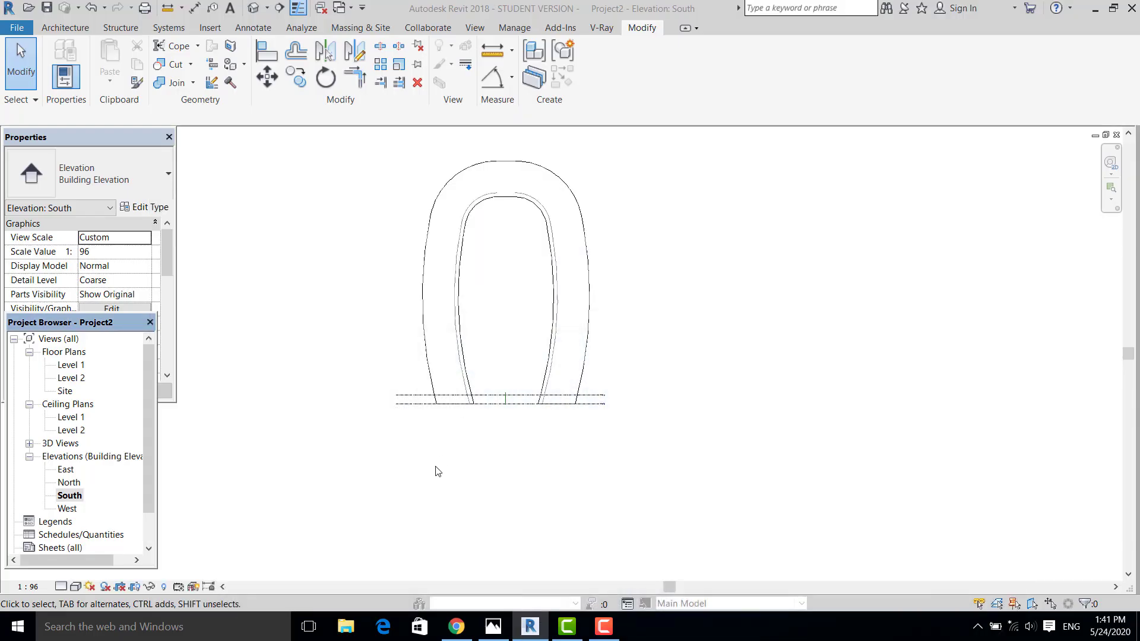
- Set the South elevation's detail level to Fine and its visual style to Wireframe
{"action": "scroll", "coordinate": [470, 475], "scroll_direction": "up", "scroll_amount": 2}
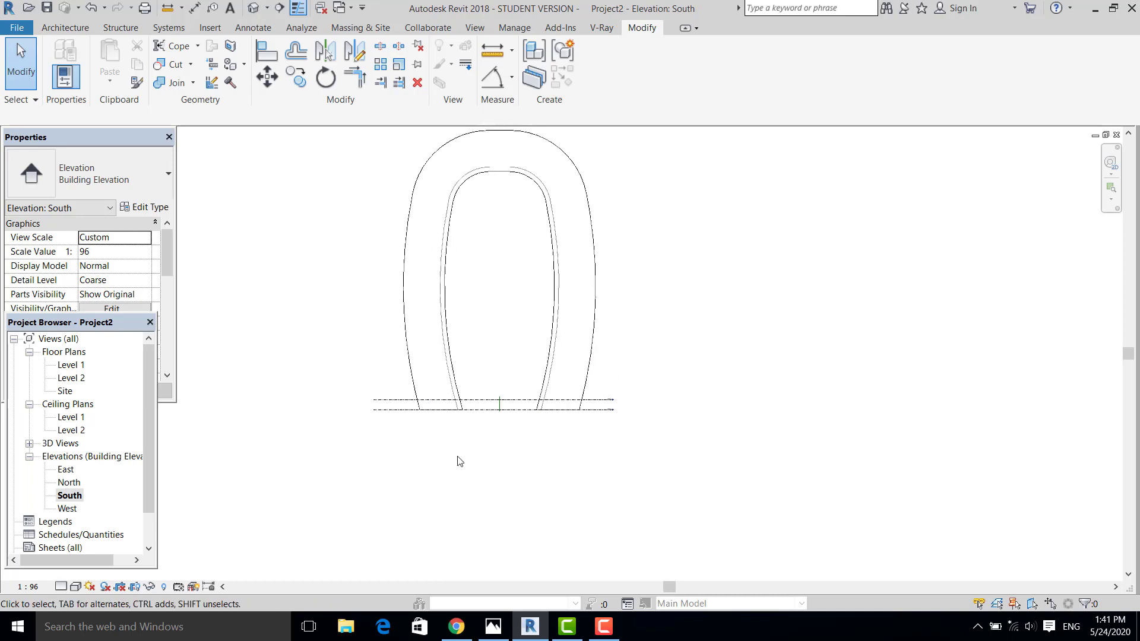
{"action": "middle_click_drag", "start_coordinate": [456, 452], "coordinate": [440, 482]}
{"action": "middle_click_drag", "start_coordinate": [432, 374], "coordinate": [440, 388]}
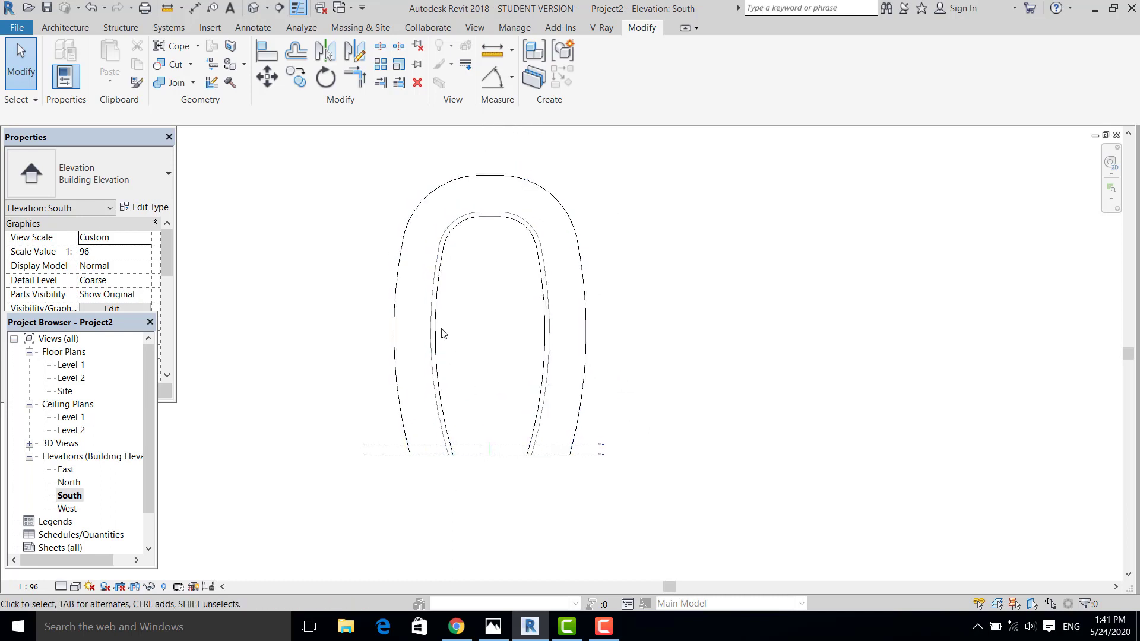
{"action": "scroll", "coordinate": [446, 341], "scroll_direction": "up", "scroll_amount": 1}
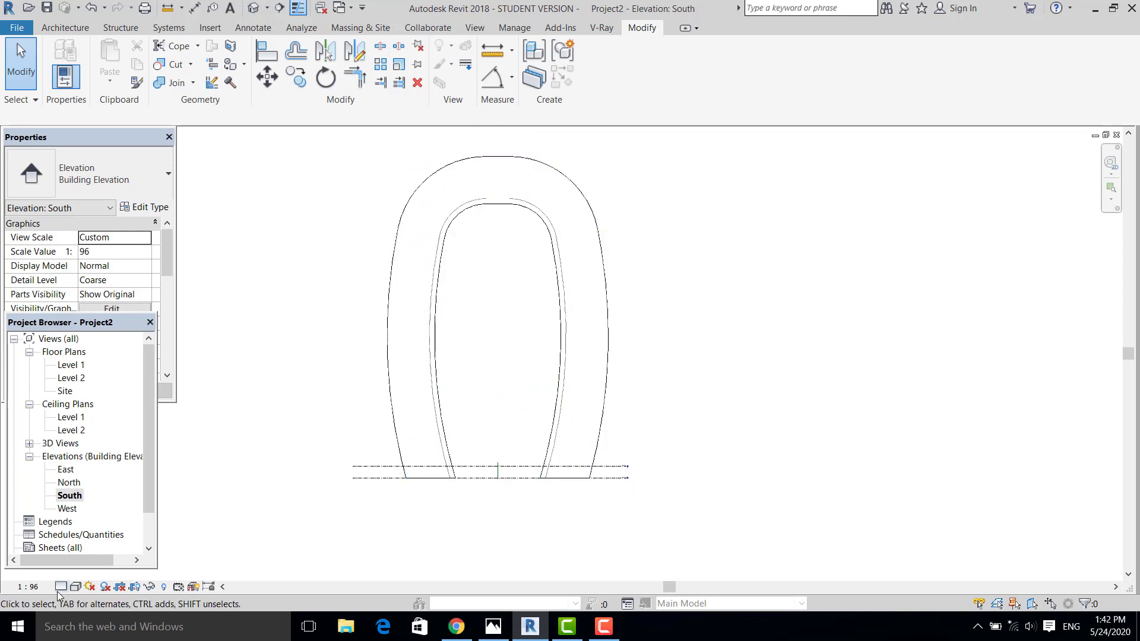
{"action": "left_click", "coordinate": [61, 587]}
{"action": "left_click", "coordinate": [79, 571]}
{"action": "left_click", "coordinate": [76, 587]}
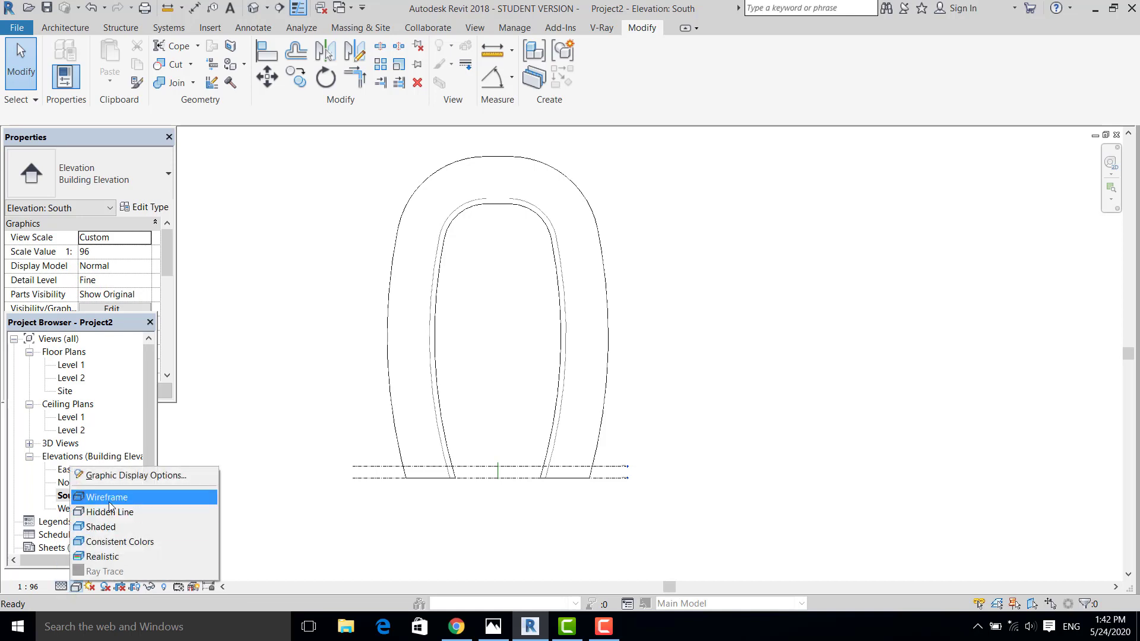
{"action": "left_click", "coordinate": [95, 499]}
{"action": "middle_click_drag", "start_coordinate": [394, 504], "coordinate": [396, 477]}
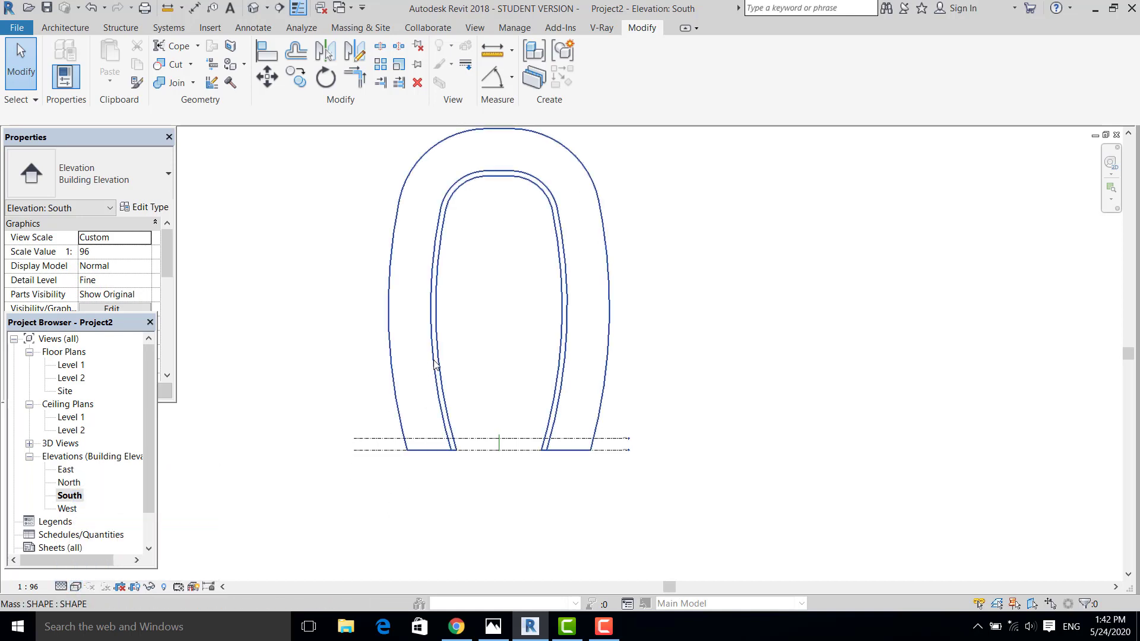
{"action": "middle_click_drag", "start_coordinate": [435, 365], "coordinate": [448, 404]}
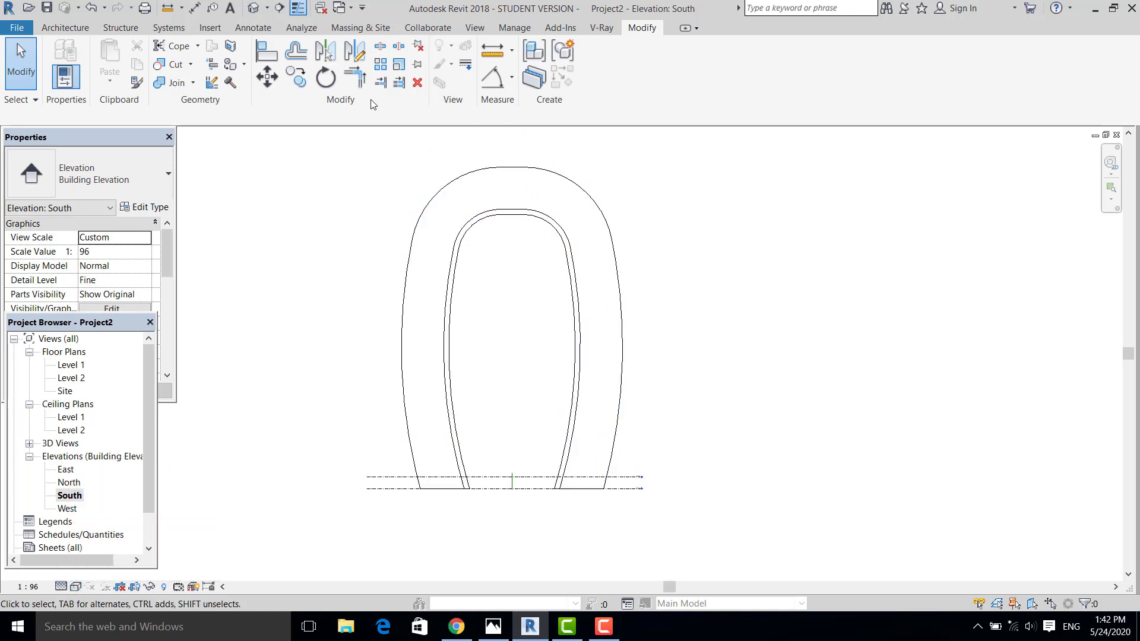
{"action": "left_click", "coordinate": [455, 309]}
{"action": "left_click", "coordinate": [815, 384]}
- Array Level 2 upward as a grouped linear array of 40 items at about 4 m spacing
{"action": "scroll", "coordinate": [432, 445], "scroll_direction": "up", "scroll_amount": 2}
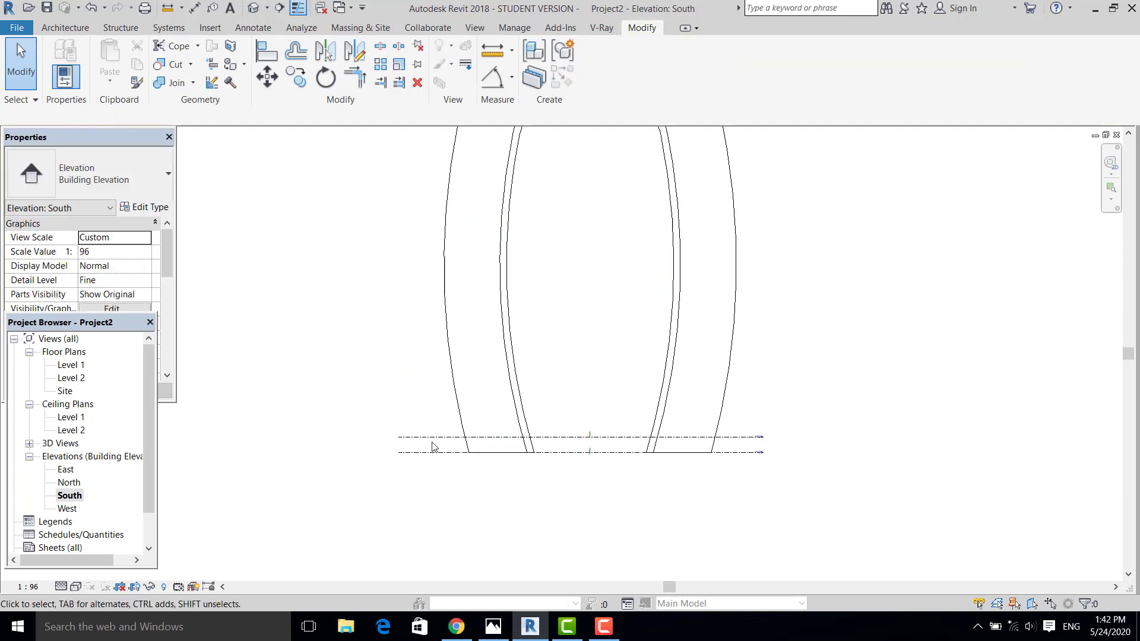
{"action": "left_click", "coordinate": [432, 439]}
{"action": "scroll", "coordinate": [433, 447], "scroll_direction": "up", "scroll_amount": 3}
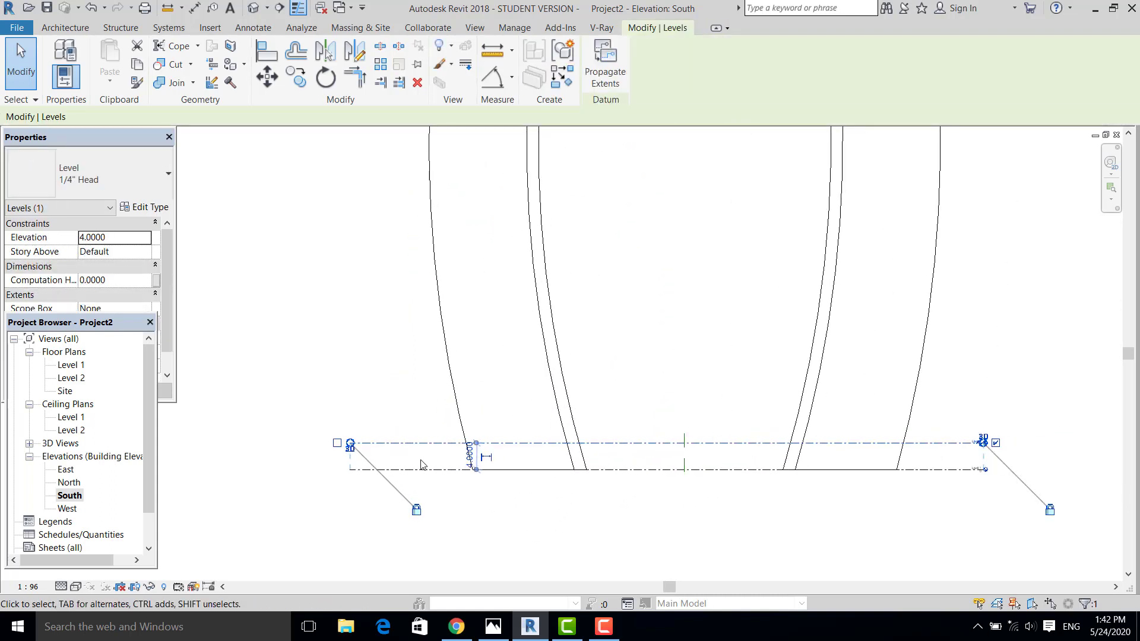
{"action": "scroll", "coordinate": [422, 465], "scroll_direction": "down", "scroll_amount": 1}
{"action": "middle_click_drag", "start_coordinate": [422, 465], "coordinate": [397, 465]}
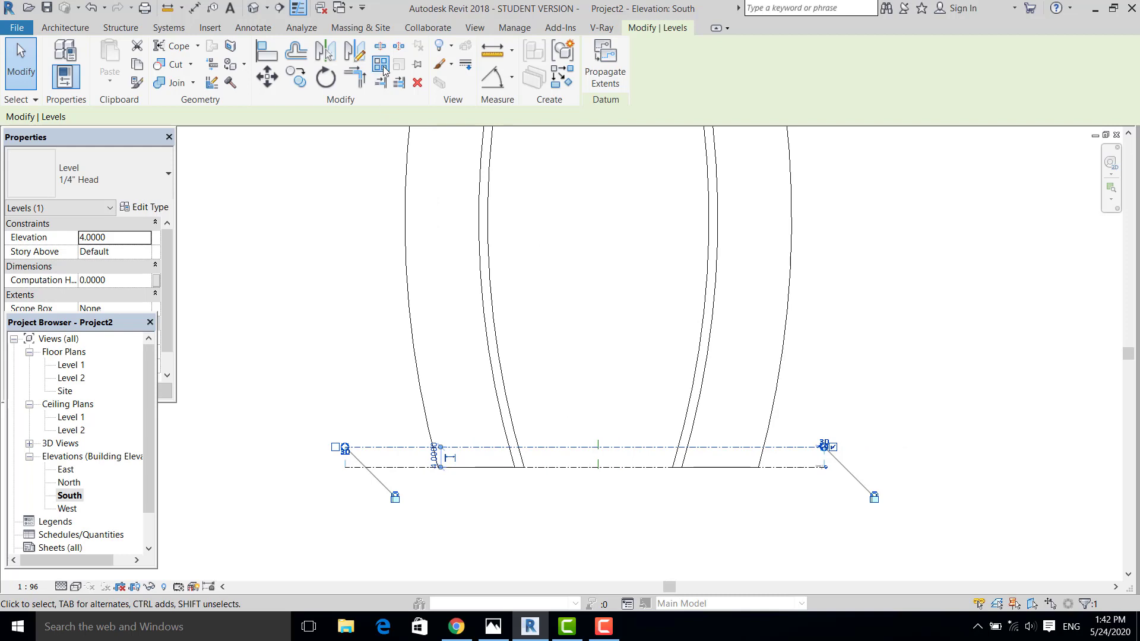
{"action": "key", "text": "a"}
{"action": "key", "text": "r"}
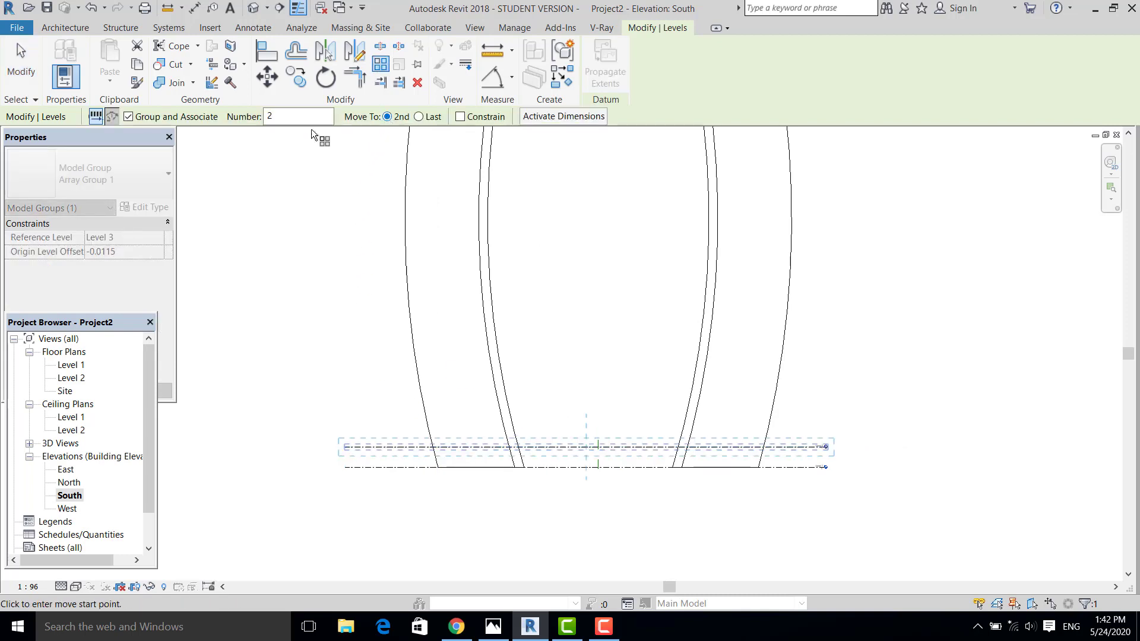
{"action": "left_click", "coordinate": [466, 448]}
{"action": "scroll", "coordinate": [465, 422], "scroll_direction": "up", "scroll_amount": 1}
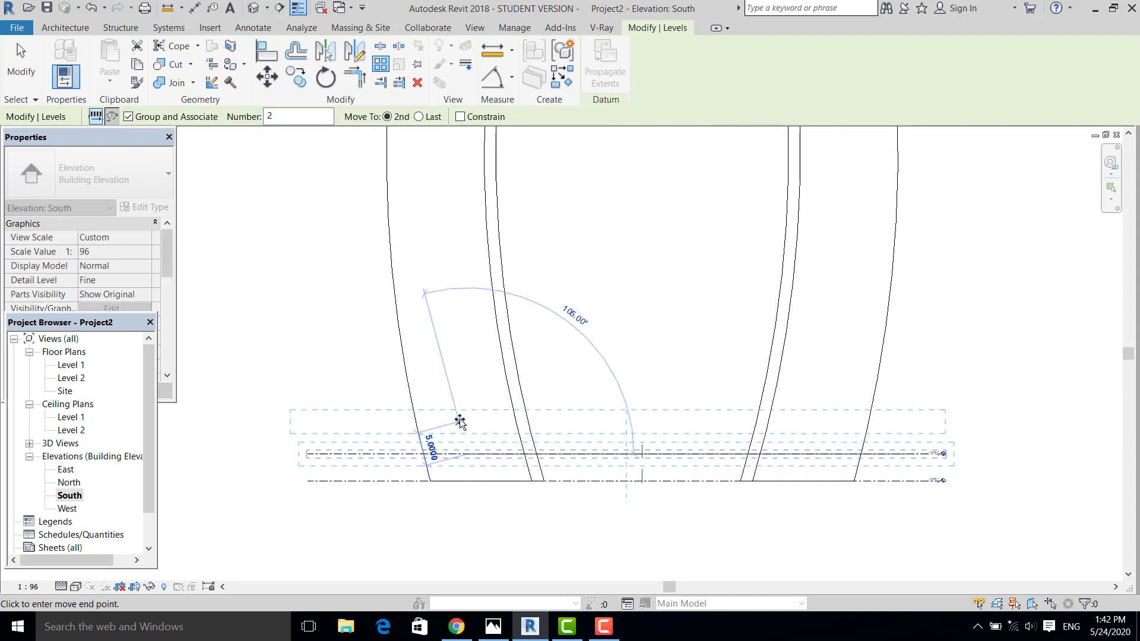
{"action": "scroll", "coordinate": [464, 427], "scroll_direction": "up", "scroll_amount": 1}
{"action": "left_click", "coordinate": [464, 432]}
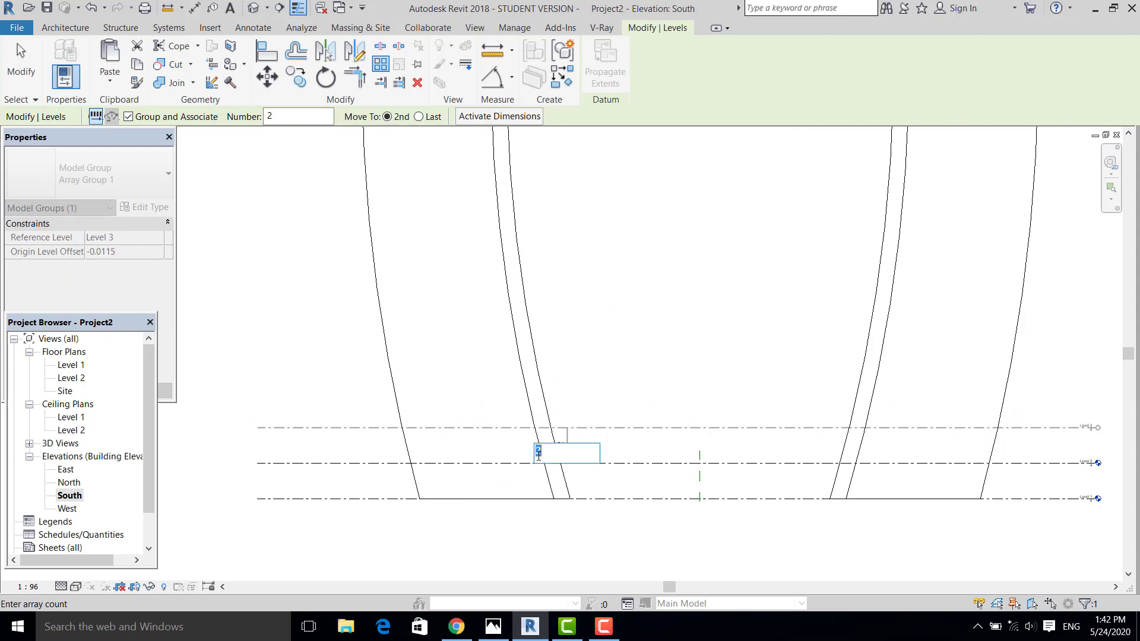
{"action": "key", "text": "Return"}
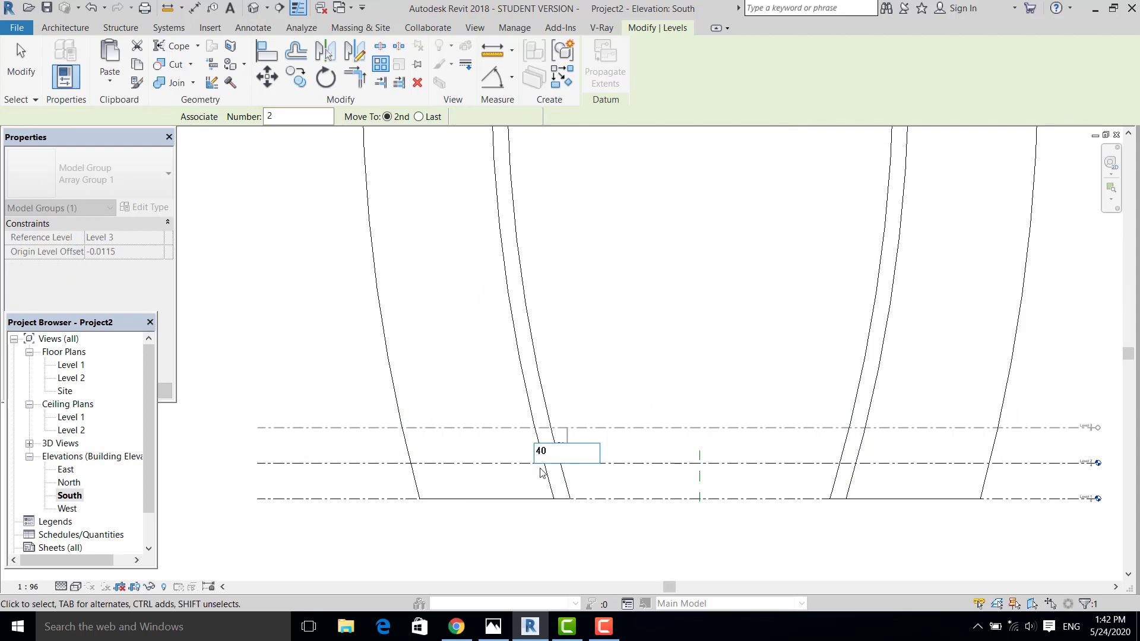
{"action": "scroll", "coordinate": [517, 543], "scroll_direction": "down", "scroll_amount": 3}
{"action": "scroll", "coordinate": [585, 499], "scroll_direction": "down", "scroll_amount": 2}
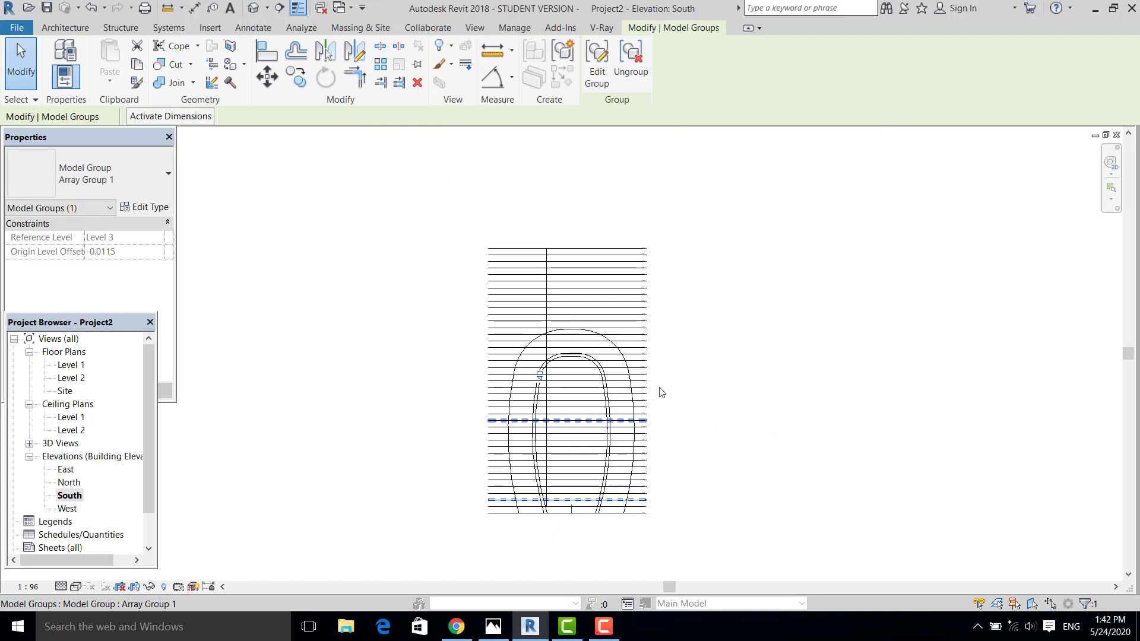
{"action": "left_click", "coordinate": [707, 357]}
- Delete all arrayed levels that lie above the top of the arch
{"action": "scroll", "coordinate": [667, 279], "scroll_direction": "up", "scroll_amount": 2}
{"action": "left_click_drag", "start_coordinate": [716, 185], "coordinate": [635, 355]}
{"action": "scroll", "coordinate": [634, 353], "scroll_direction": "up", "scroll_amount": 1}
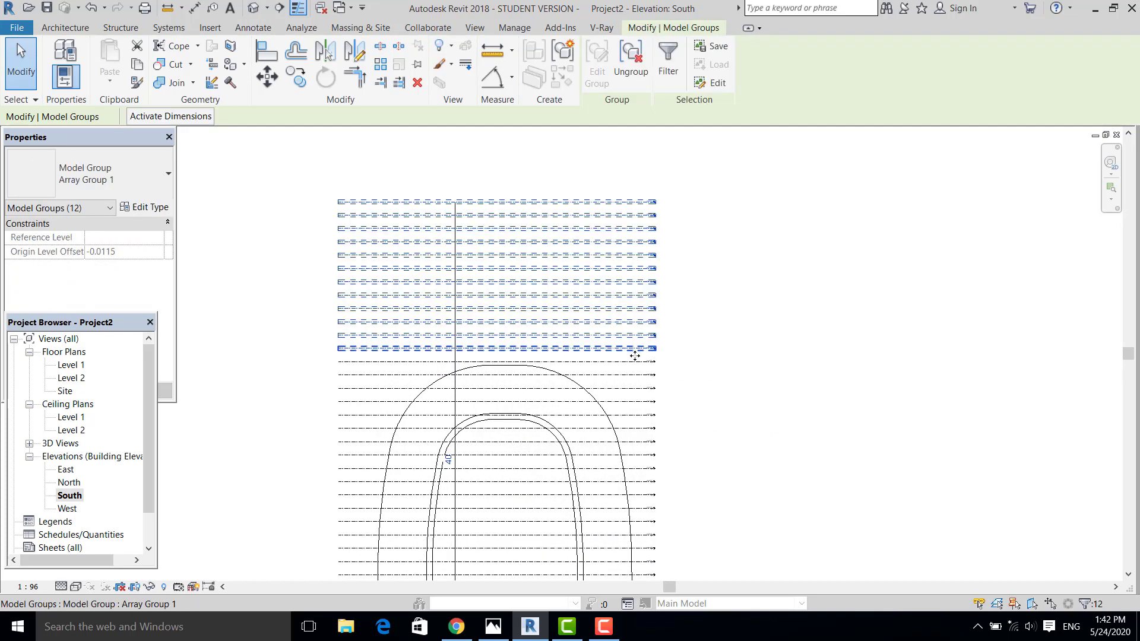
{"action": "key", "text": "Delete"}
{"action": "middle_click_drag", "start_coordinate": [647, 395], "coordinate": [644, 363]}
{"action": "scroll", "coordinate": [595, 350], "scroll_direction": "up", "scroll_amount": 1}
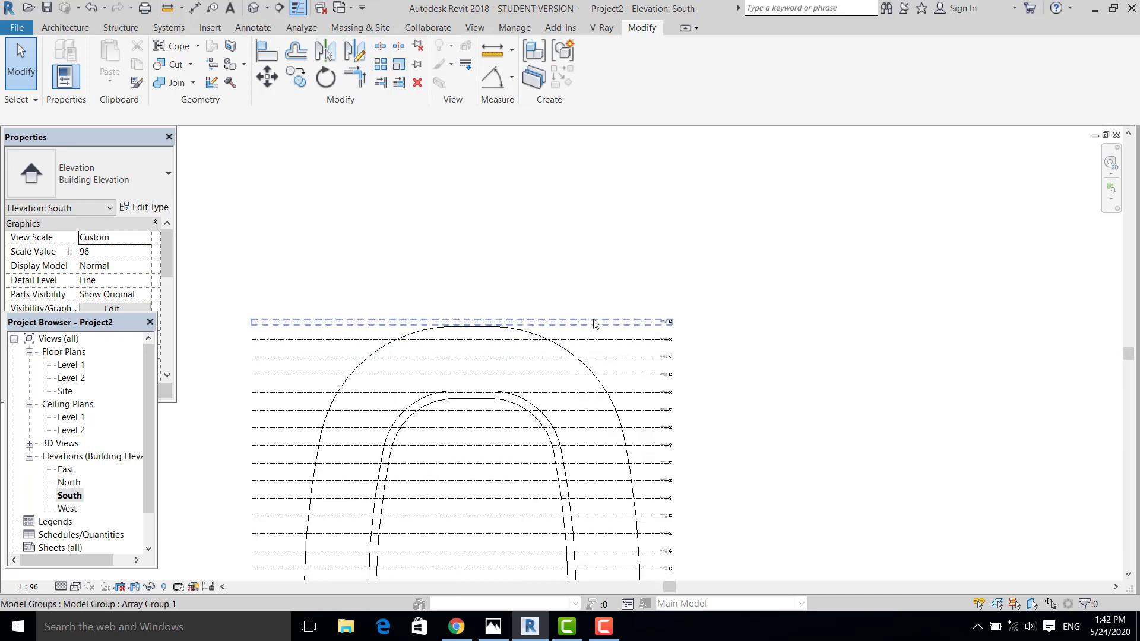
{"action": "left_click", "coordinate": [595, 323]}
{"action": "key", "text": "Delete"}
- Generate mass floors in the arch mass for all levels from Level 1 to Level 28
{"action": "scroll", "coordinate": [679, 312], "scroll_direction": "down", "scroll_amount": 1}
{"action": "middle_click_drag", "start_coordinate": [687, 284], "coordinate": [578, 223]}
{"action": "scroll", "coordinate": [492, 360], "scroll_direction": "up", "scroll_amount": 2}
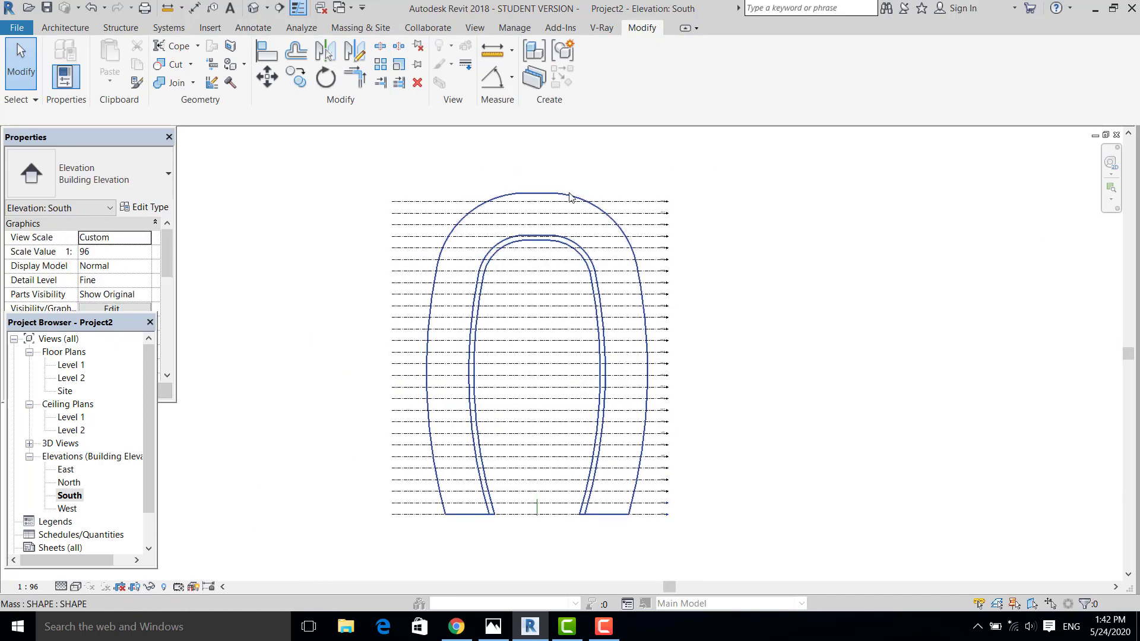
{"action": "left_click", "coordinate": [579, 221]}
{"action": "left_click", "coordinate": [671, 77]}
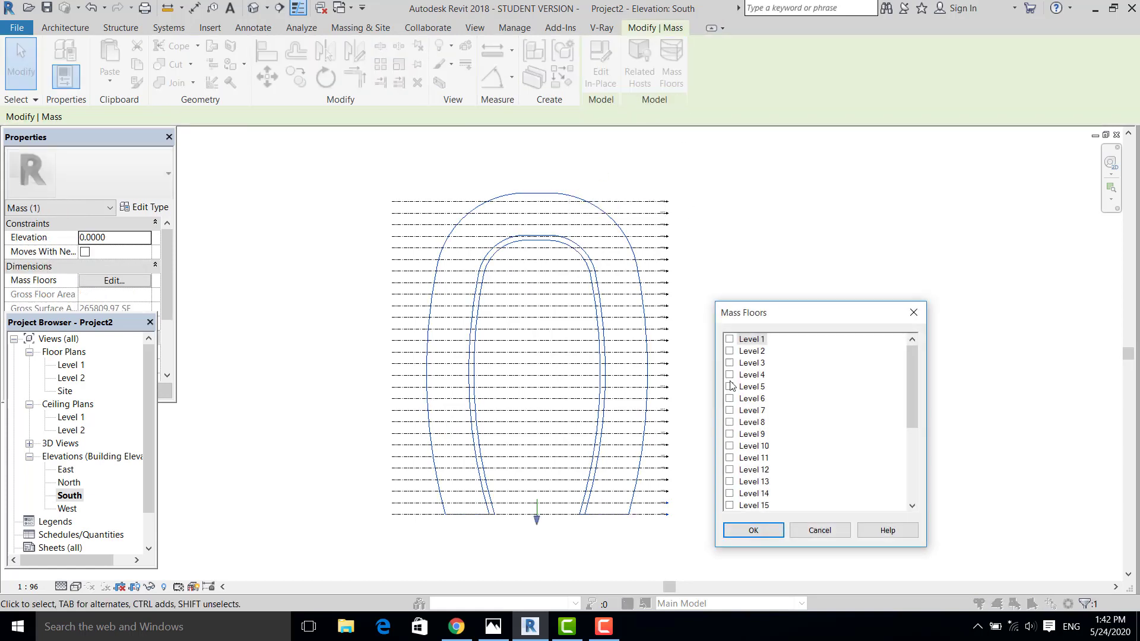
{"action": "scroll", "coordinate": [774, 471], "scroll_direction": "down", "scroll_amount": 4}
{"action": "left_click", "coordinate": [768, 505], "text": "shift"}
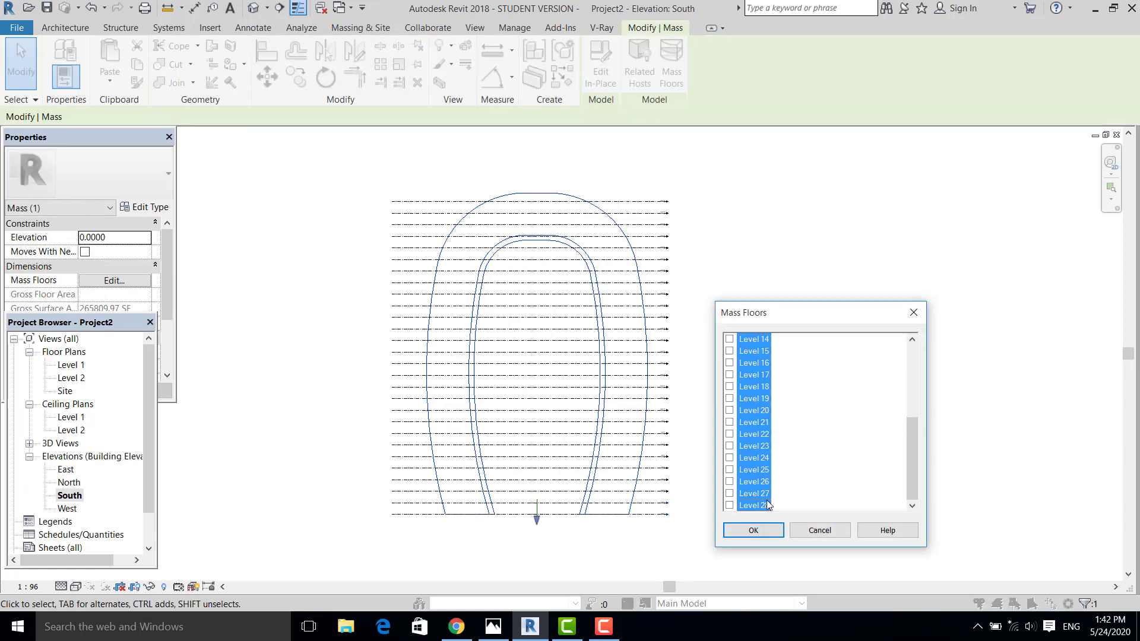
{"action": "left_click", "coordinate": [753, 530]}
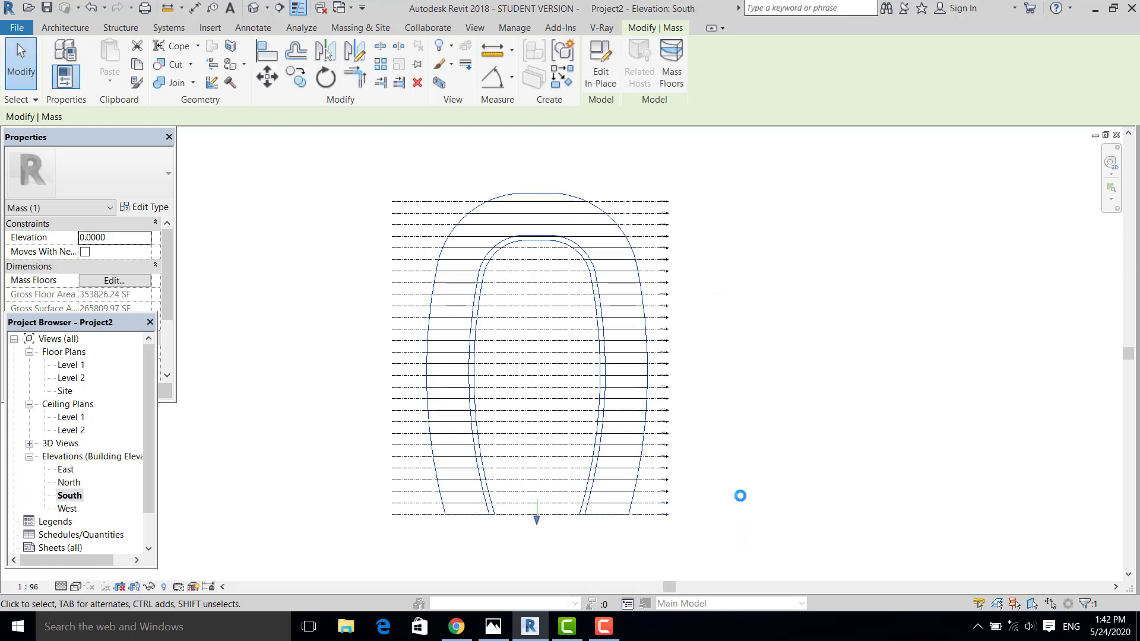
{"action": "left_click", "coordinate": [21, 59]}
- Create Generic - 12" floors by face on all mass floors of the arch with a 0 offset
{"action": "left_click_drag", "start_coordinate": [265, 178], "coordinate": [308, 193]}
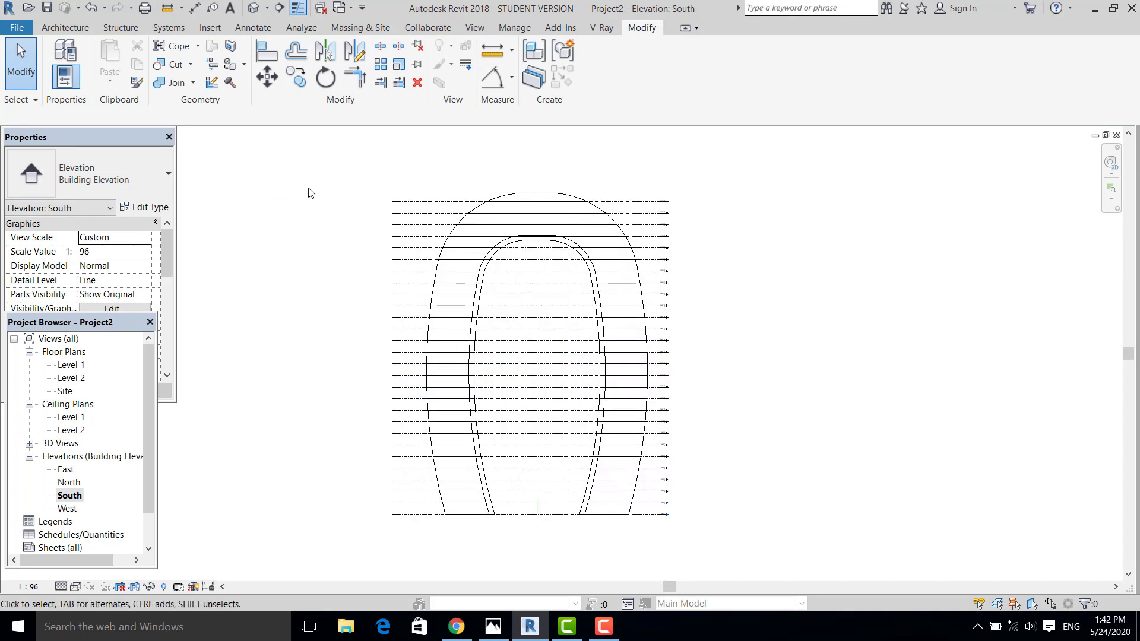
{"action": "middle_click_drag", "start_coordinate": [360, 148], "coordinate": [342, 139]}
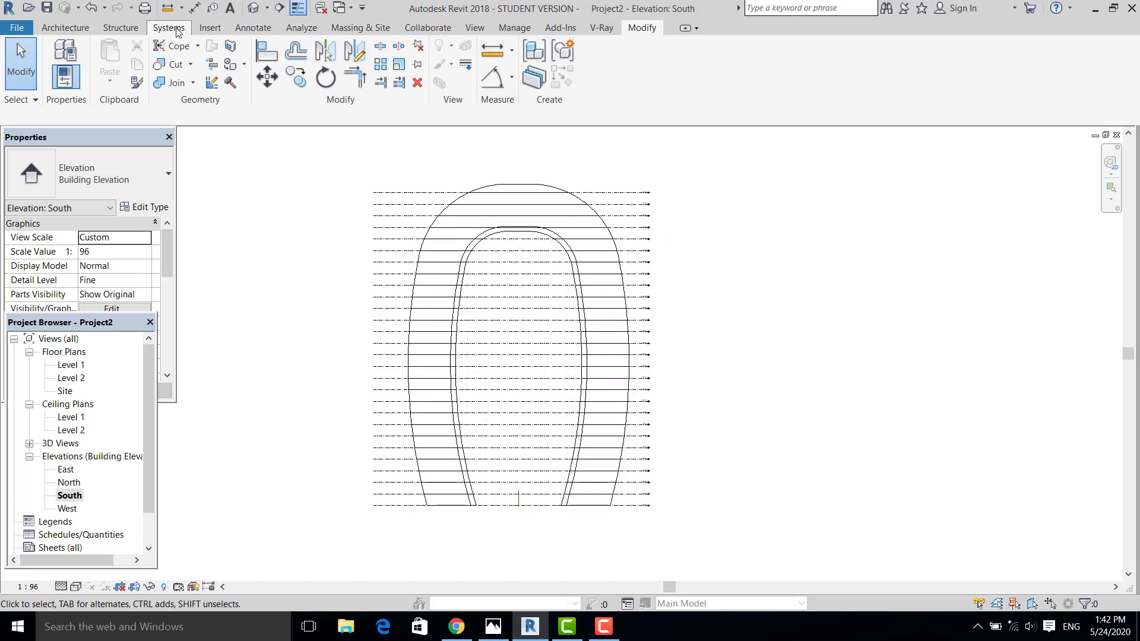
{"action": "left_click", "coordinate": [361, 28]}
{"action": "left_click", "coordinate": [317, 83]}
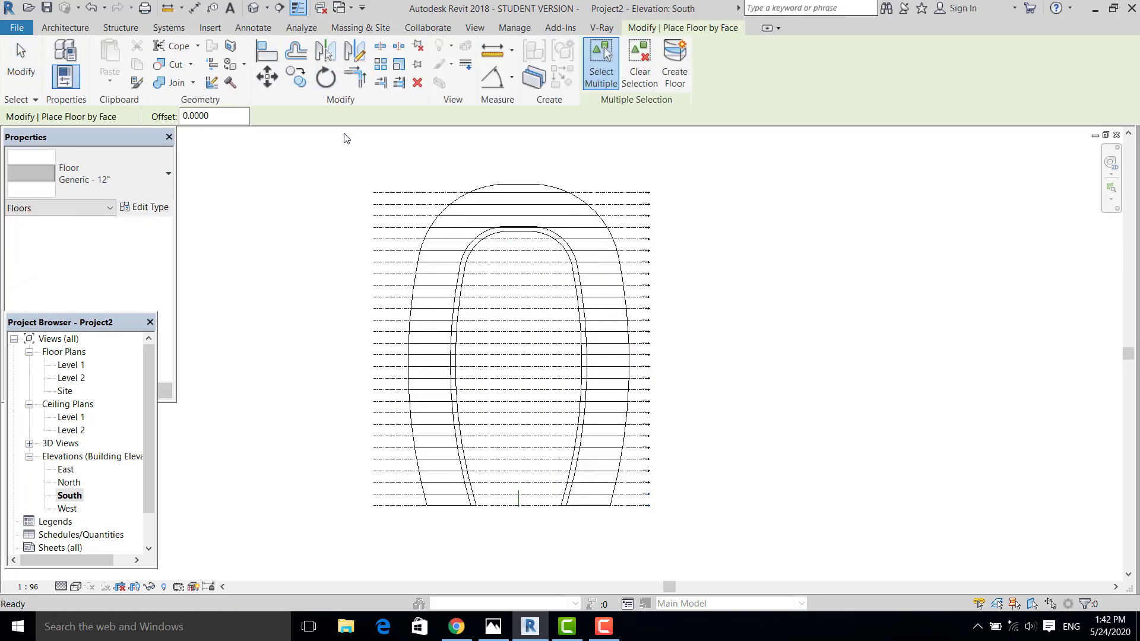
{"action": "mouse_move", "coordinate": [390, 158]}
{"action": "left_mouse_down"}
{"action": "mouse_move", "coordinate": [570, 405]}
{"action": "mouse_move", "coordinate": [657, 559]}
{"action": "mouse_move", "coordinate": [627, 552]}
{"action": "mouse_move", "coordinate": [635, 542]}
{"action": "left_mouse_up"}
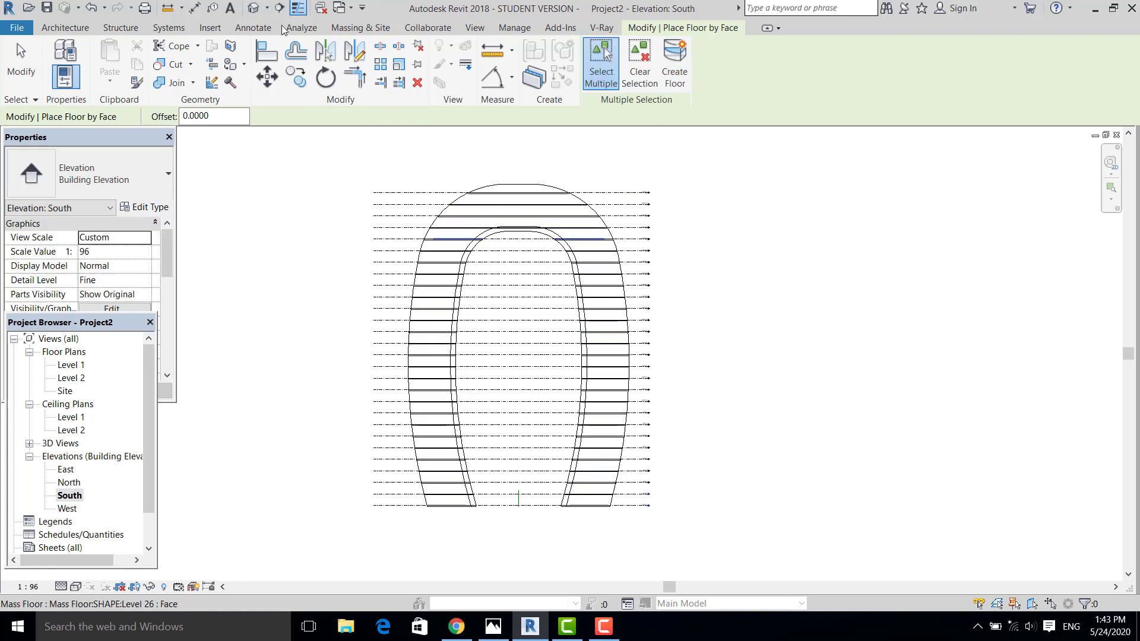
- End floor placement and examine the stacked floor slabs of the arch from several sides in the 3D view
{"action": "left_click", "coordinate": [253, 7]}
{"action": "scroll", "coordinate": [653, 445], "scroll_direction": "up", "scroll_amount": 2}
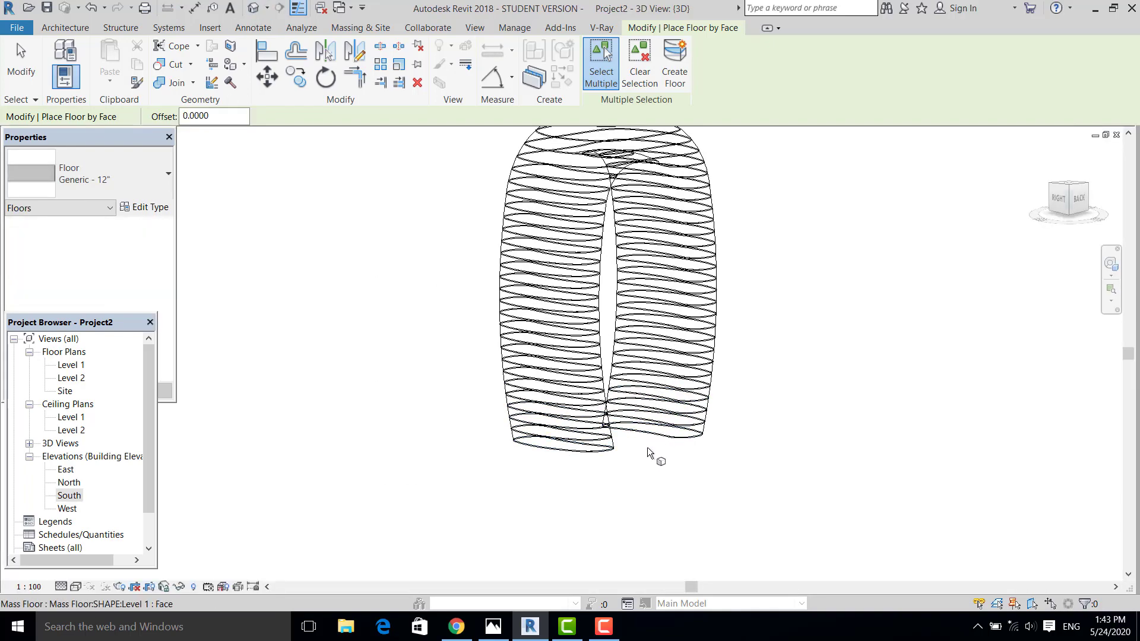
{"action": "middle_click_drag", "start_coordinate": [649, 452], "coordinate": [508, 459], "text": "shift"}
{"action": "scroll", "coordinate": [545, 433], "scroll_direction": "up", "scroll_amount": 3}
{"action": "left_click", "coordinate": [21, 63]}
{"action": "scroll", "coordinate": [544, 453], "scroll_direction": "down", "scroll_amount": 2}
{"action": "scroll", "coordinate": [515, 238], "scroll_direction": "up", "scroll_amount": 1}
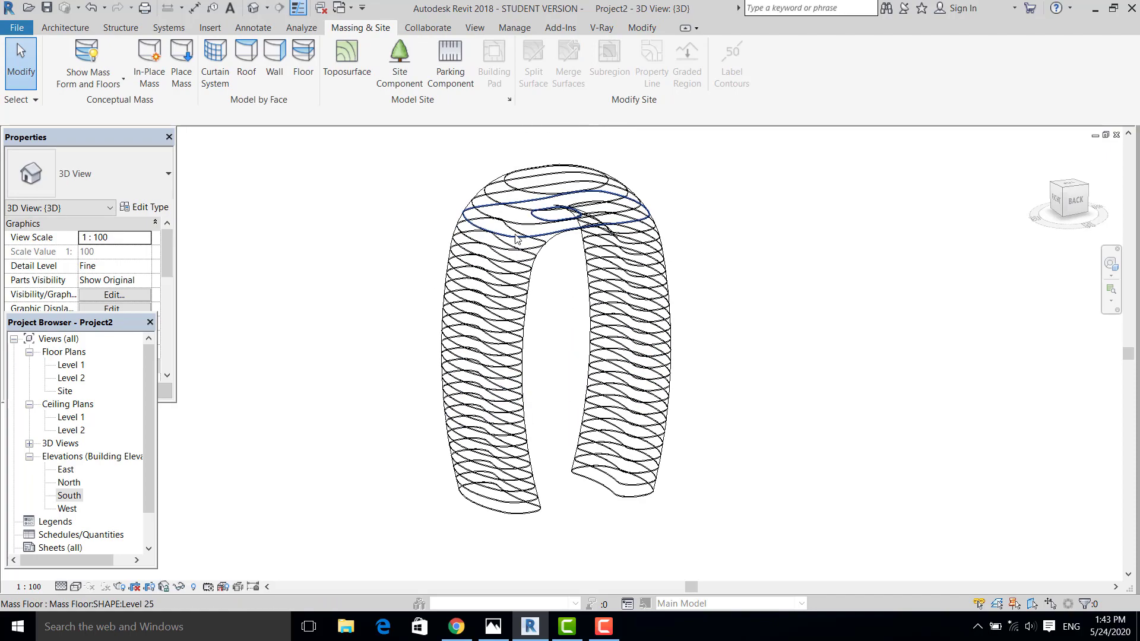
- Examine the lowest floor slabs at the feet of both arch legs up close
{"action": "scroll", "coordinate": [519, 226], "scroll_direction": "up", "scroll_amount": 2}
{"action": "scroll", "coordinate": [533, 290], "scroll_direction": "down", "scroll_amount": 4}
{"action": "scroll", "coordinate": [530, 397], "scroll_direction": "up", "scroll_amount": 1}
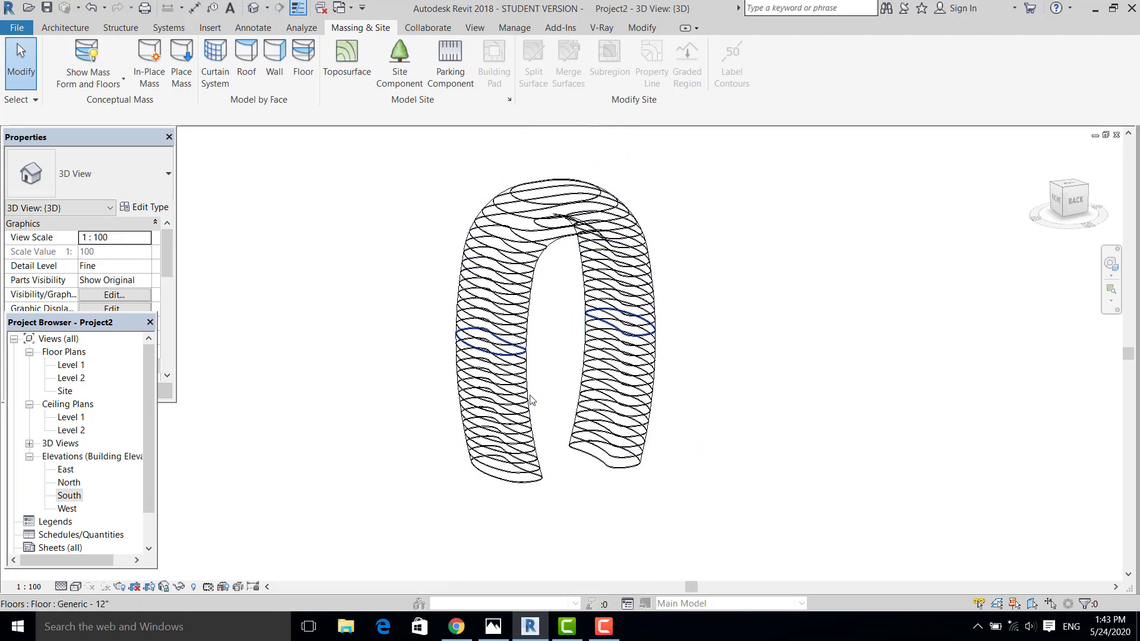
{"action": "middle_click_drag", "start_coordinate": [531, 400], "coordinate": [511, 394], "text": "shift"}
{"action": "scroll", "coordinate": [482, 469], "scroll_direction": "up", "scroll_amount": 3}
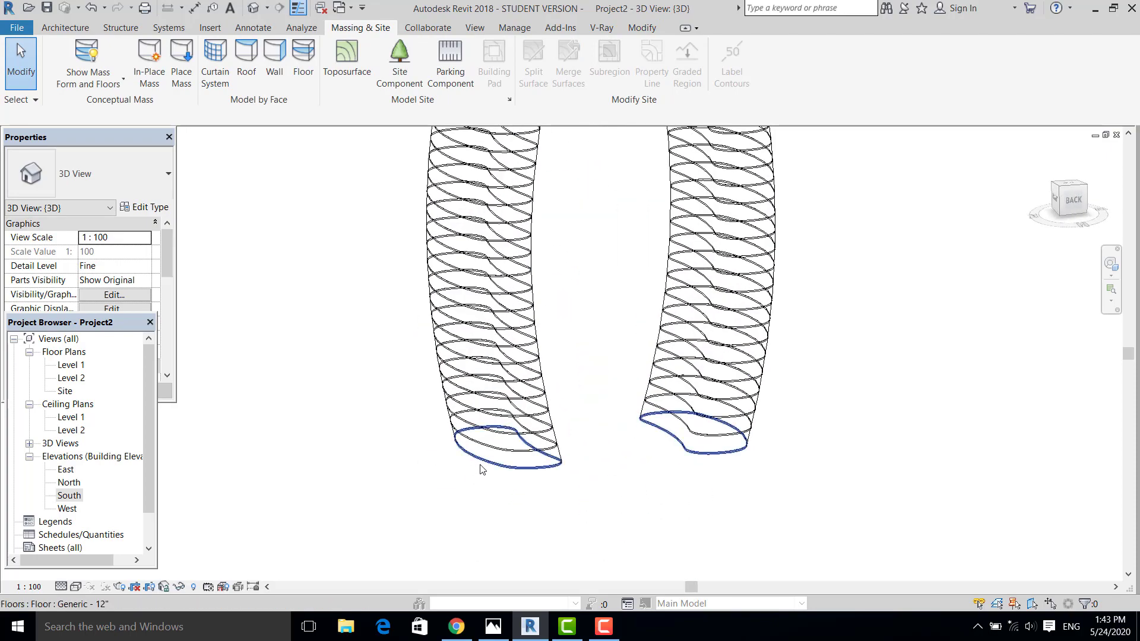
{"action": "scroll", "coordinate": [498, 472], "scroll_direction": "up", "scroll_amount": 1}
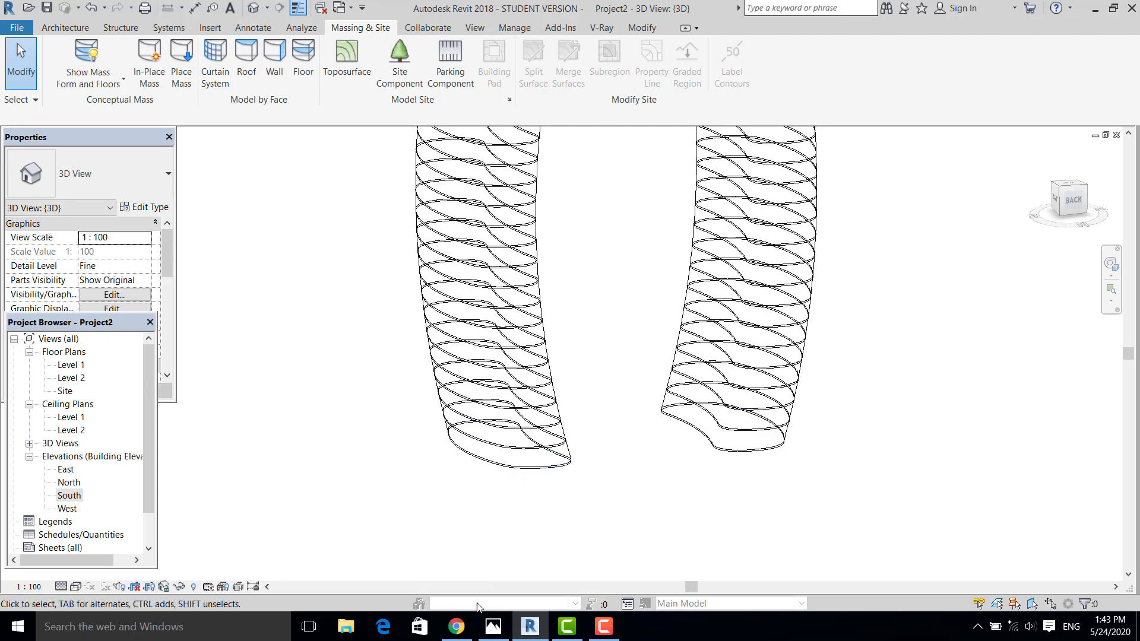
{"action": "scroll", "coordinate": [519, 445], "scroll_direction": "up", "scroll_amount": 3}
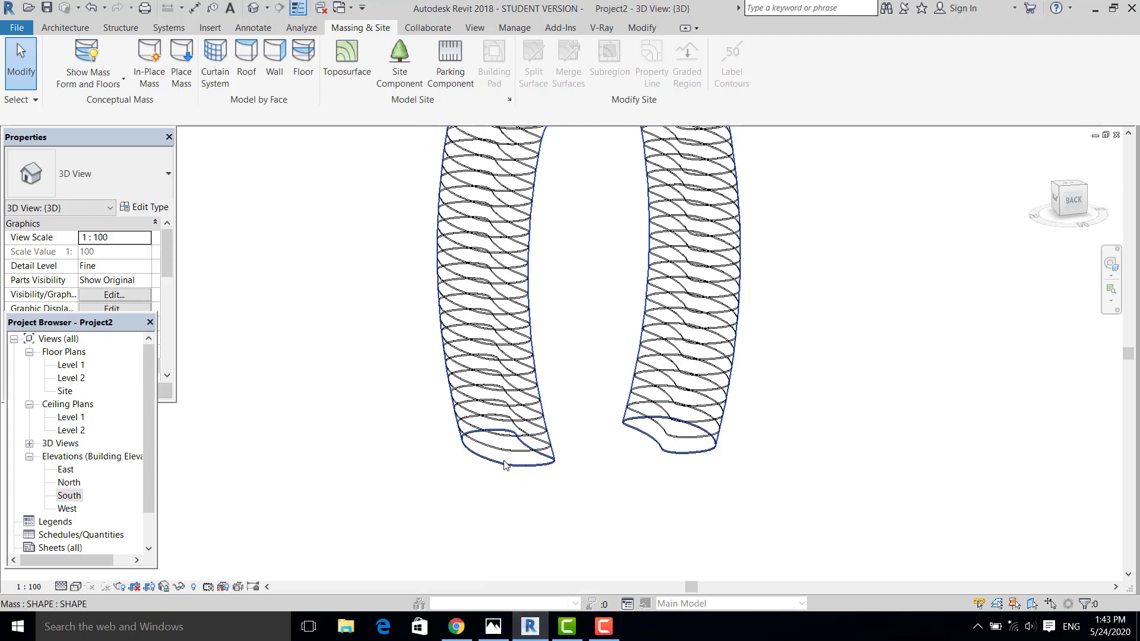
{"action": "scroll", "coordinate": [520, 447], "scroll_direction": "down", "scroll_amount": 5}
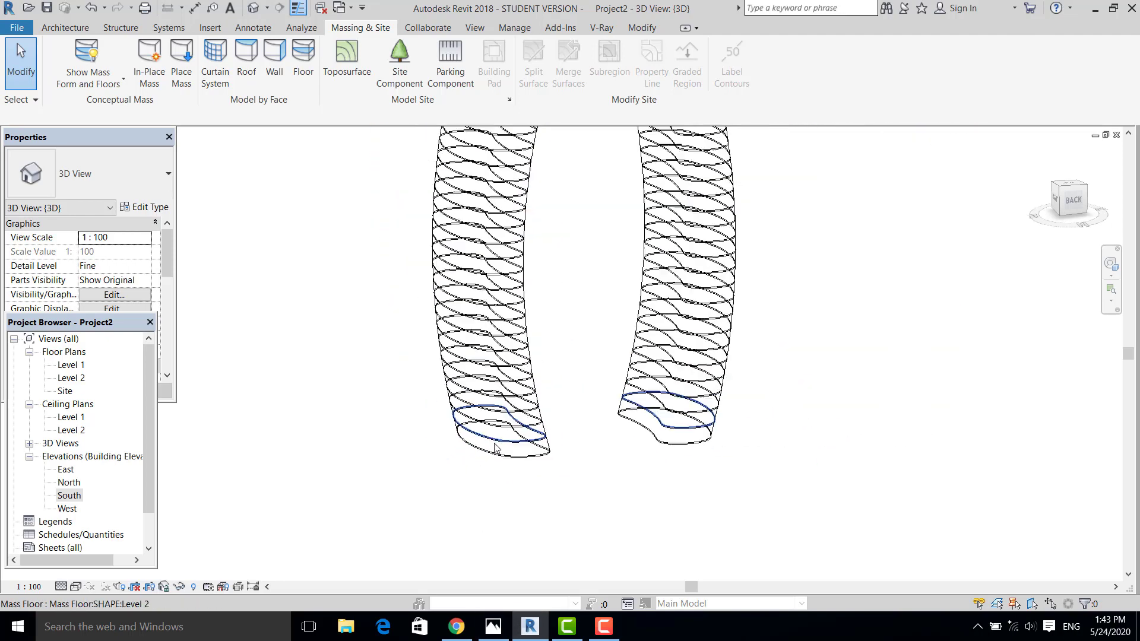
- Filter the selected arch elements to Floors and Mass Floor only and temporarily hide those elements in the 3D view
{"action": "left_click_drag", "start_coordinate": [493, 299], "coordinate": [434, 152]}
{"action": "left_click", "coordinate": [597, 59]}
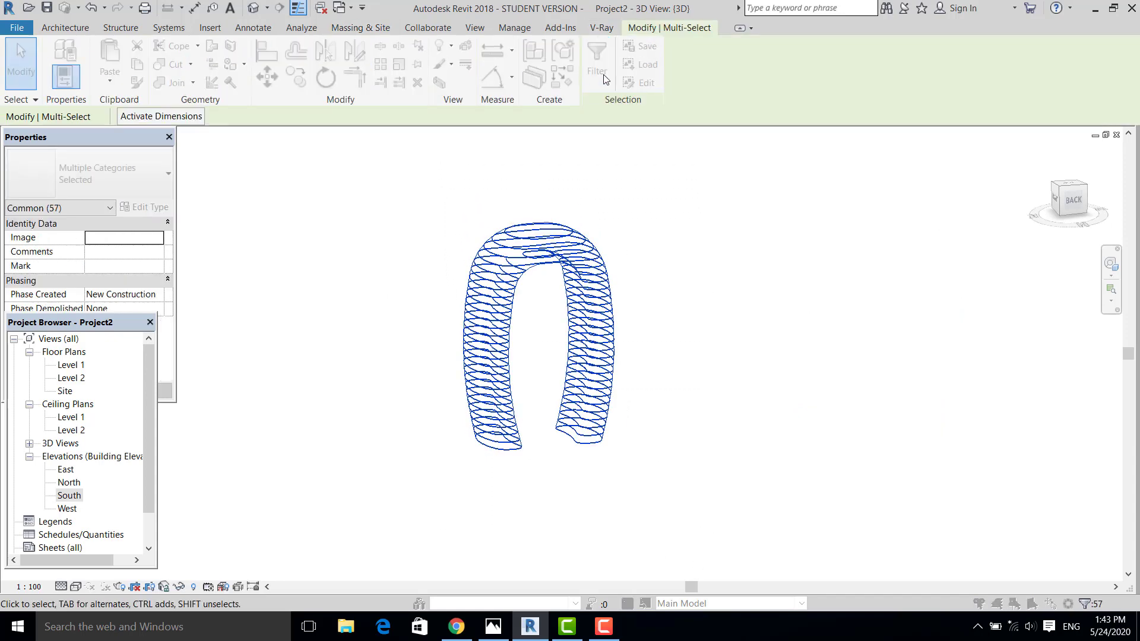
{"action": "left_click", "coordinate": [659, 242]}
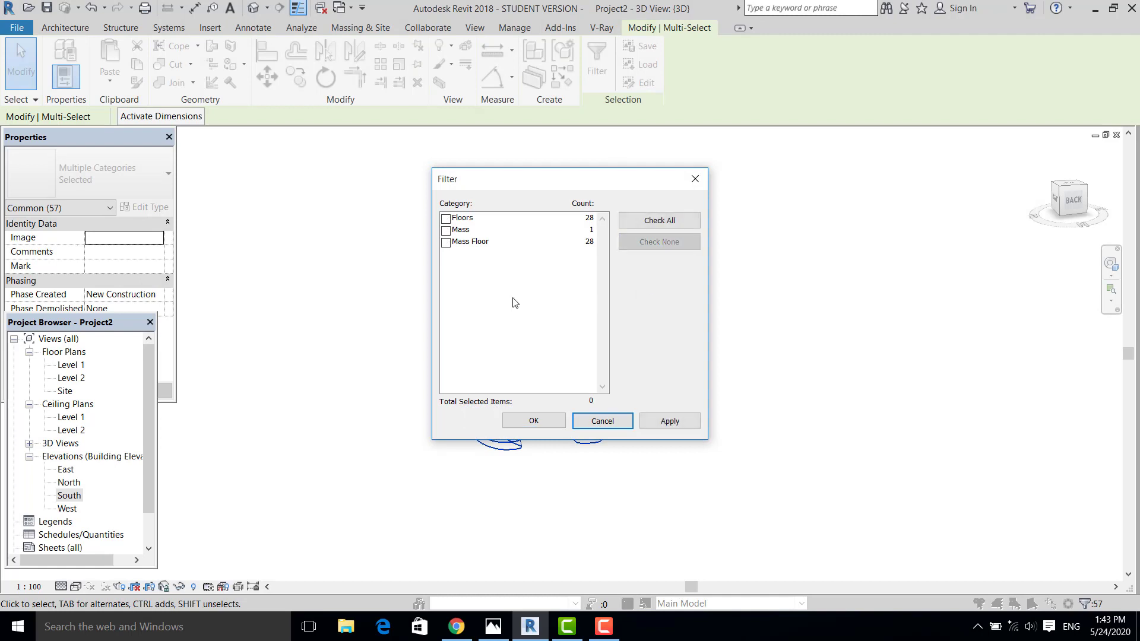
{"action": "left_click", "coordinate": [453, 243]}
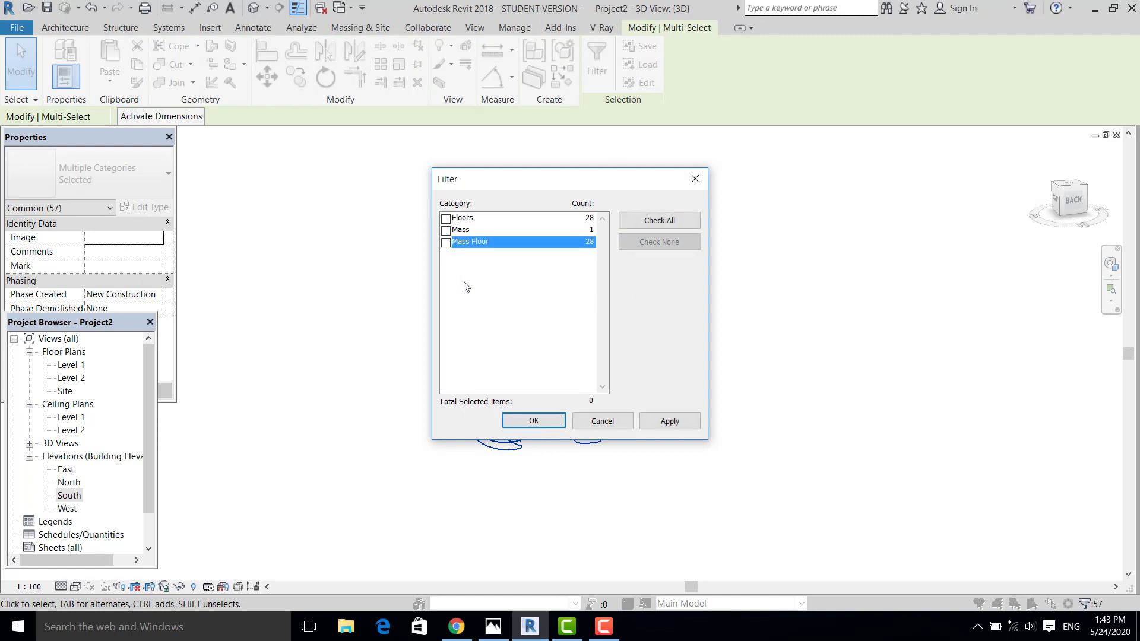
{"action": "left_click", "coordinate": [446, 219]}
{"action": "left_click", "coordinate": [446, 243]}
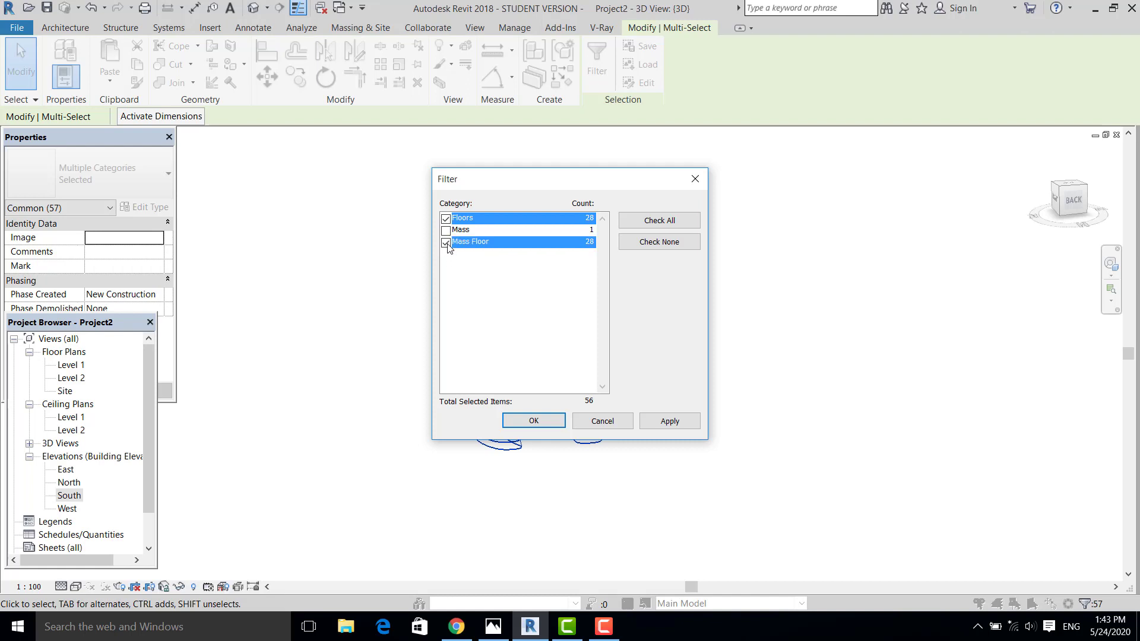
{"action": "left_click", "coordinate": [656, 425]}
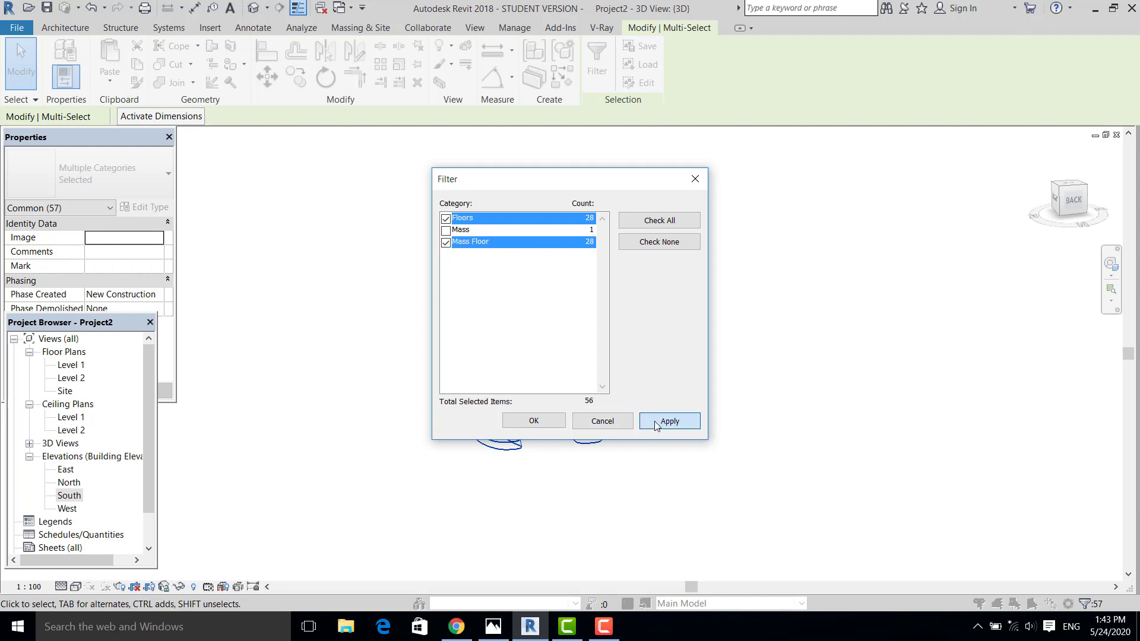
{"action": "left_click", "coordinate": [536, 422]}
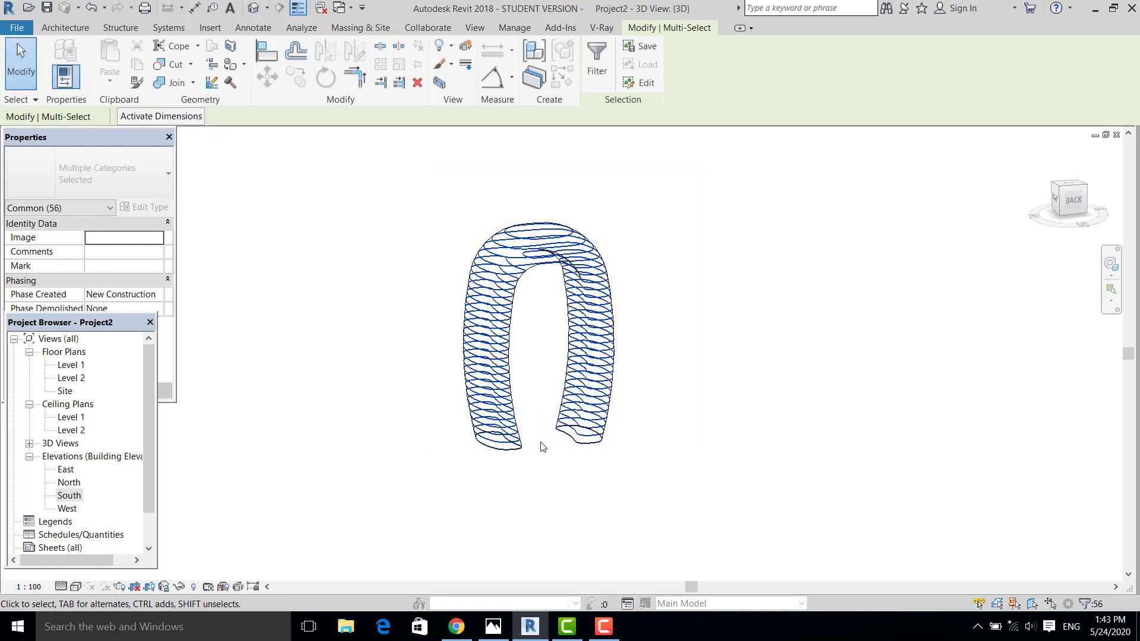
{"action": "scroll", "coordinate": [526, 487], "scroll_direction": "up", "scroll_amount": 4}
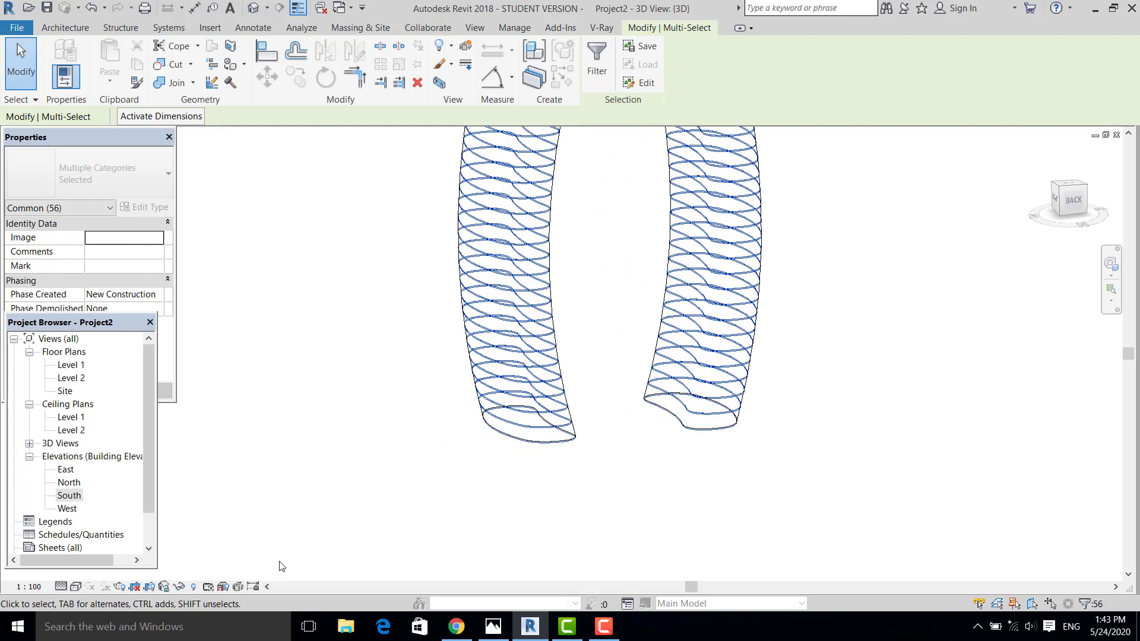
{"action": "left_click", "coordinate": [176, 587]}
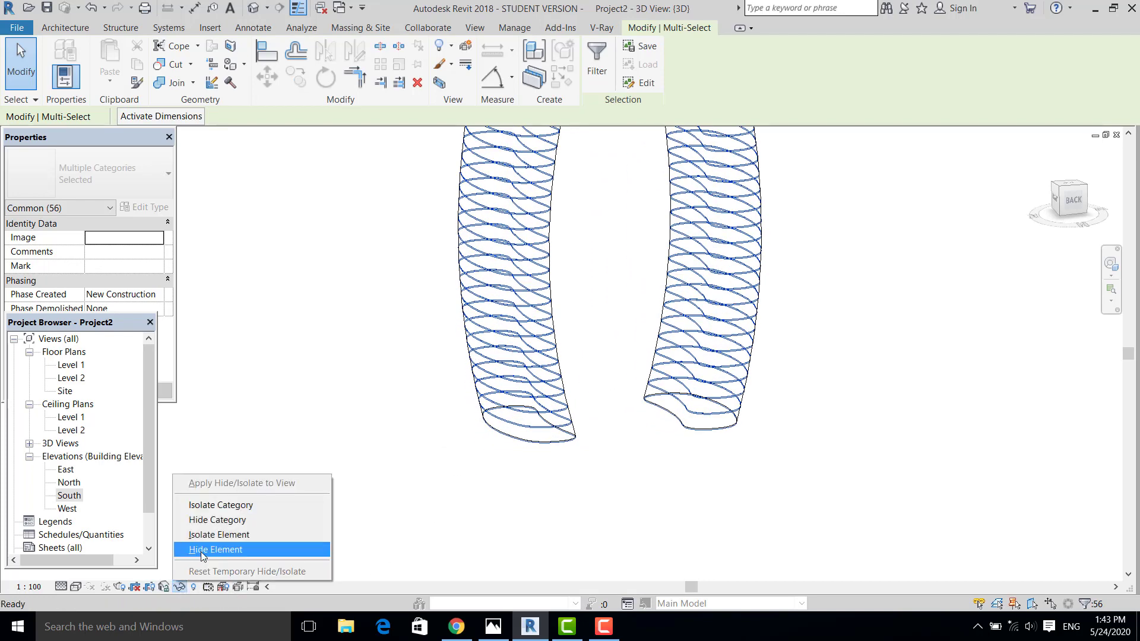
{"action": "left_click", "coordinate": [200, 551]}
{"action": "scroll", "coordinate": [668, 506], "scroll_direction": "down", "scroll_amount": 4}
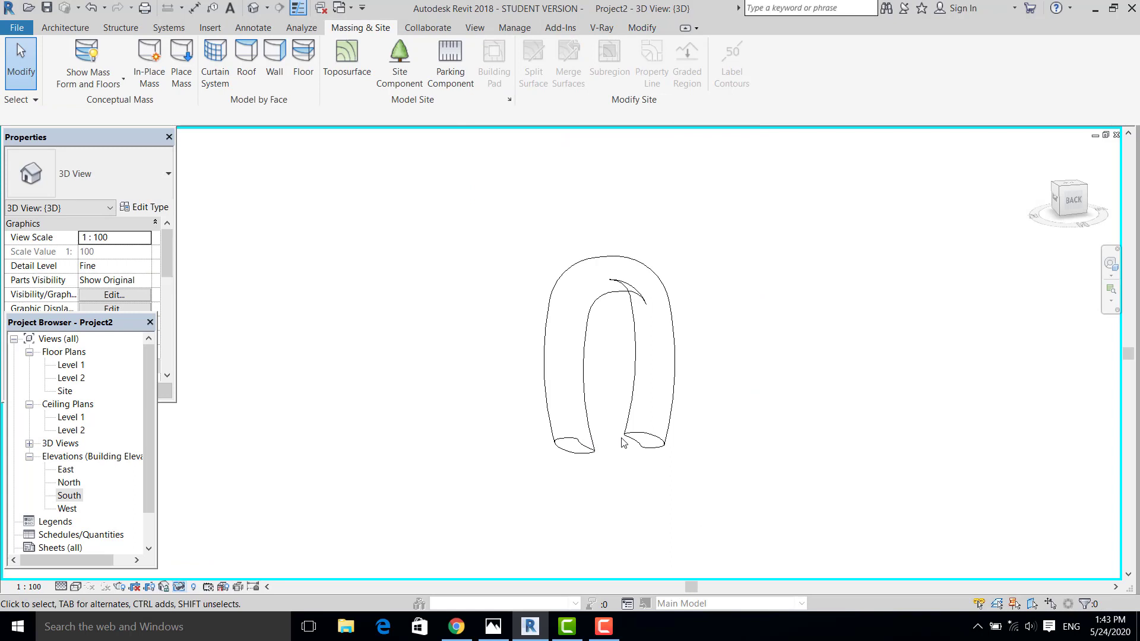
- Deselect the arch mass and set the 3D view's visual style to Shaded
{"action": "left_click", "coordinate": [646, 274]}
{"action": "middle_click_drag", "start_coordinate": [573, 424], "coordinate": [682, 451], "text": "shift"}
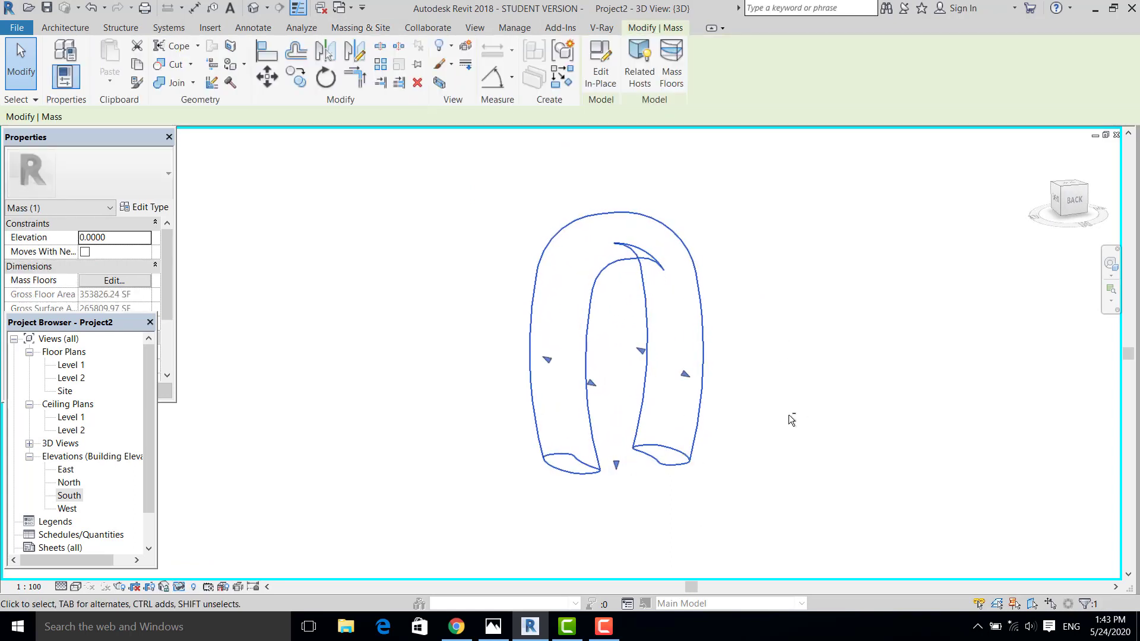
{"action": "left_click", "coordinate": [789, 415]}
{"action": "middle_click_drag", "start_coordinate": [788, 412], "coordinate": [733, 394]}
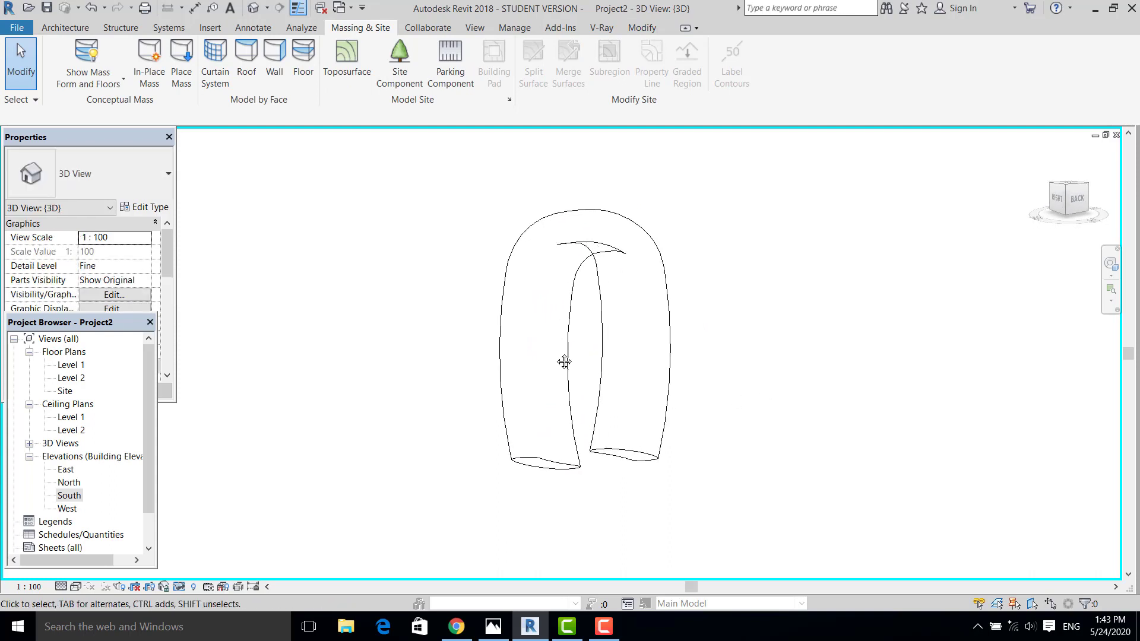
{"action": "middle_click_drag", "start_coordinate": [565, 362], "coordinate": [544, 355]}
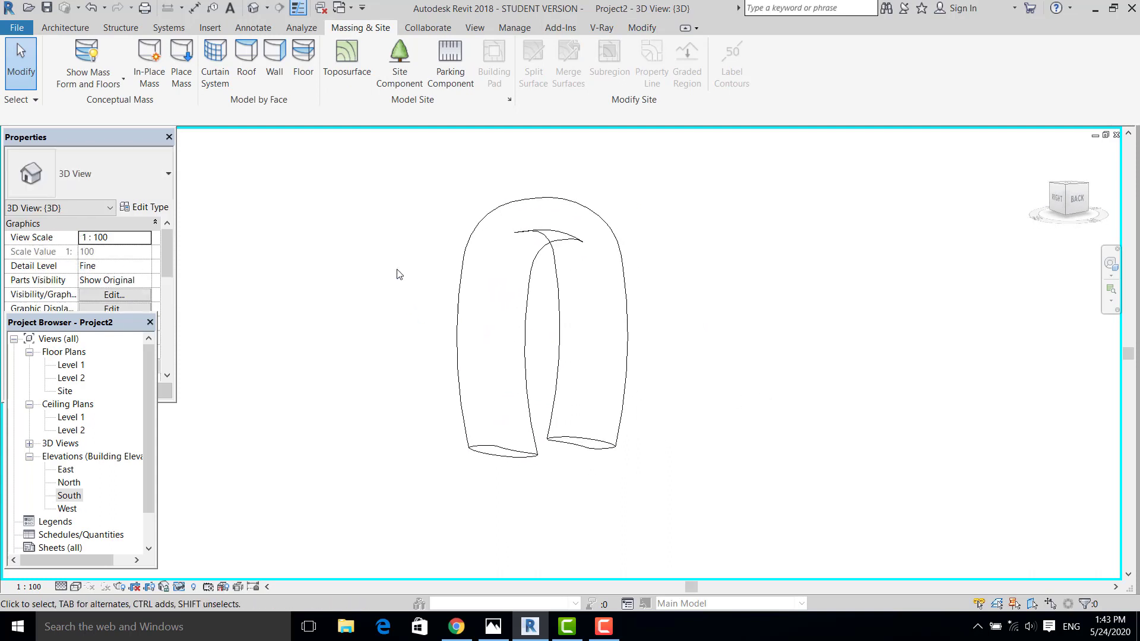
{"action": "left_click", "coordinate": [74, 587]}
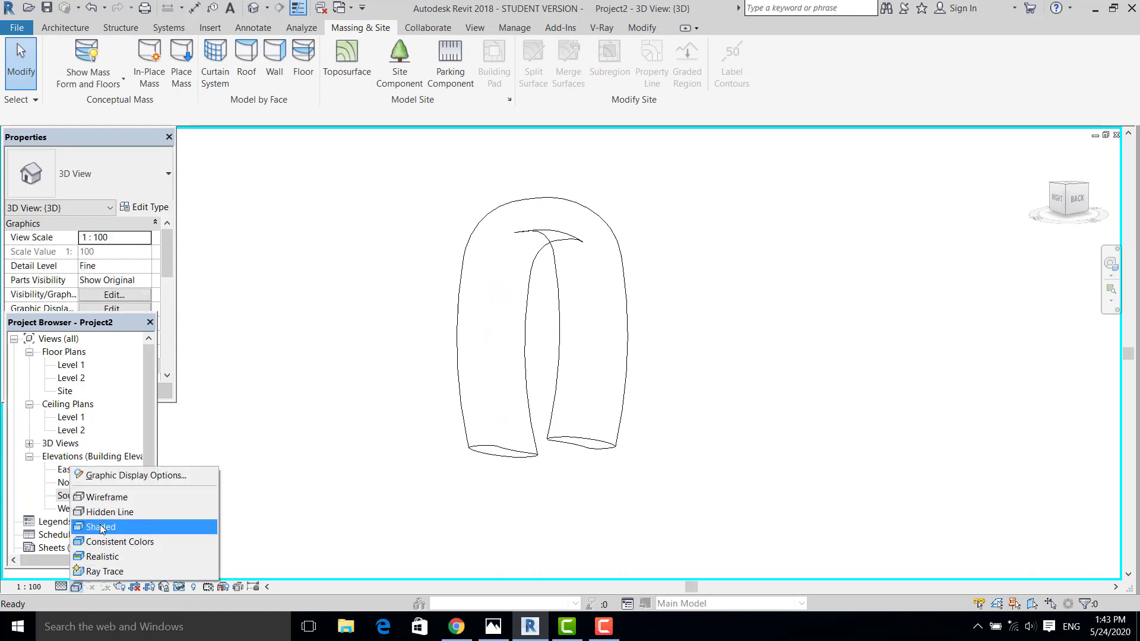
{"action": "left_click", "coordinate": [101, 528]}
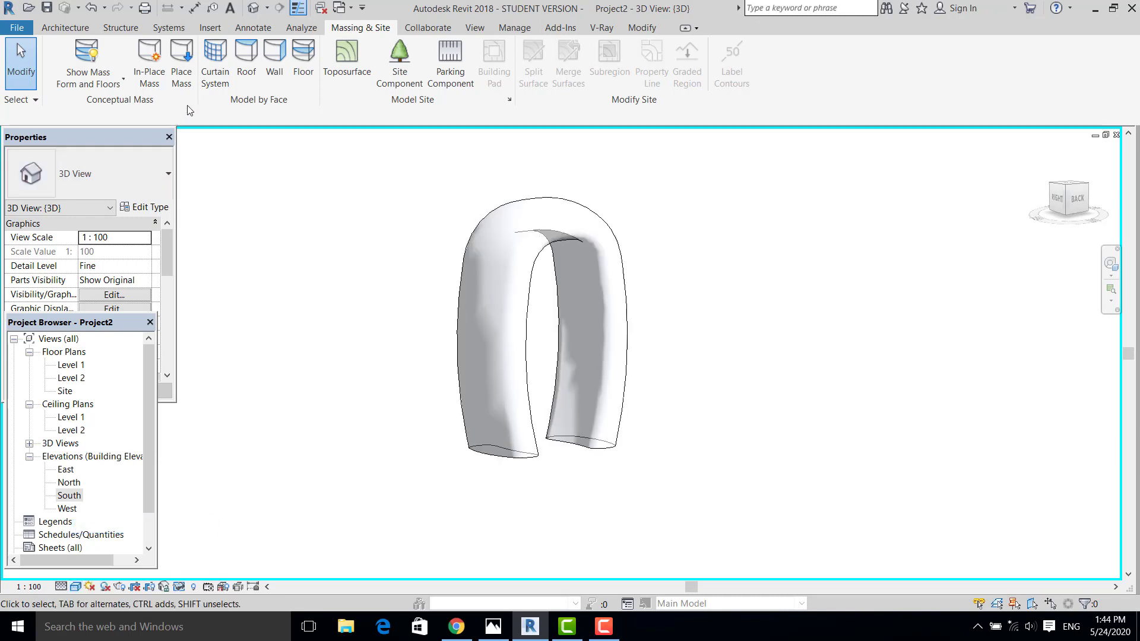
- Start a 5' x 10' curtain system by face and pick the outer and inner side faces of one arch leg
{"action": "left_click", "coordinate": [204, 65]}
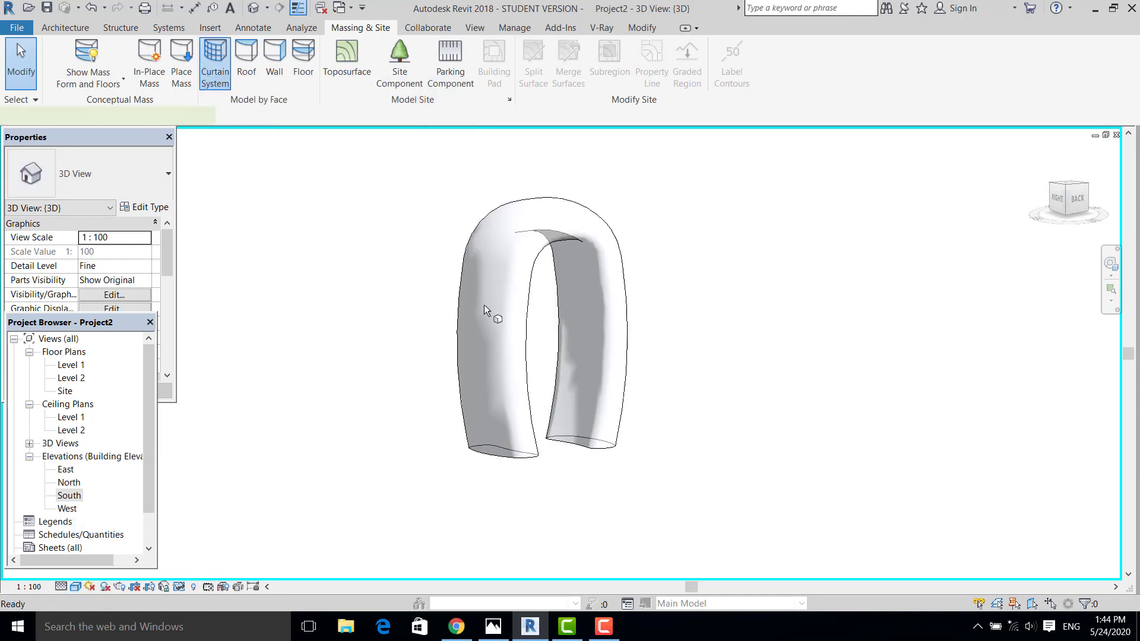
{"action": "scroll", "coordinate": [497, 440], "scroll_direction": "up", "scroll_amount": 4}
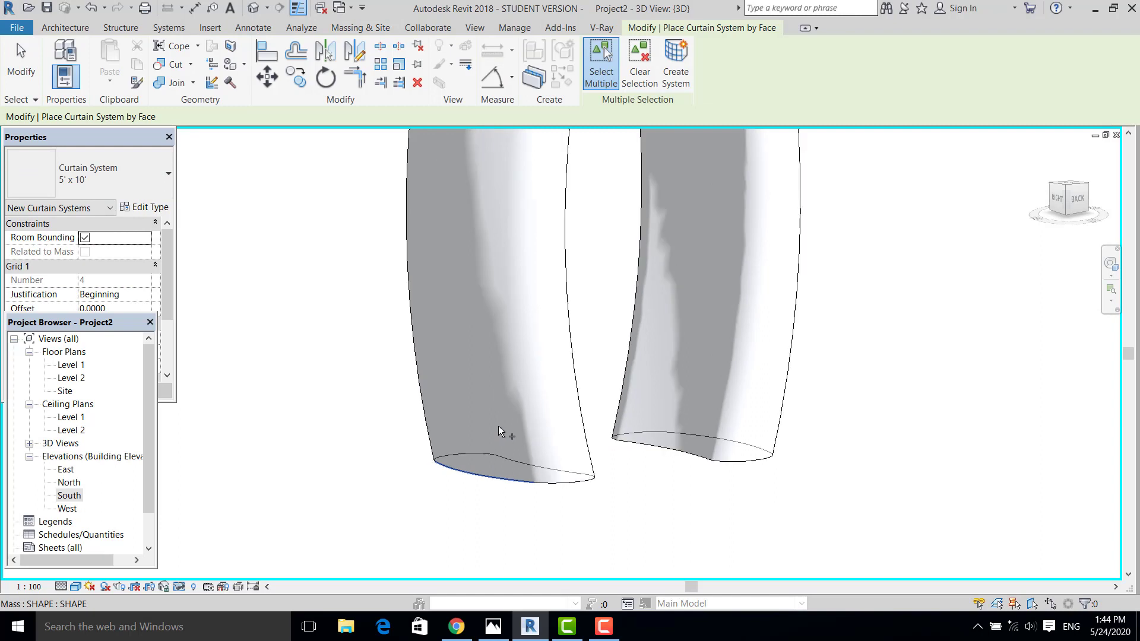
{"action": "left_click", "coordinate": [500, 407]}
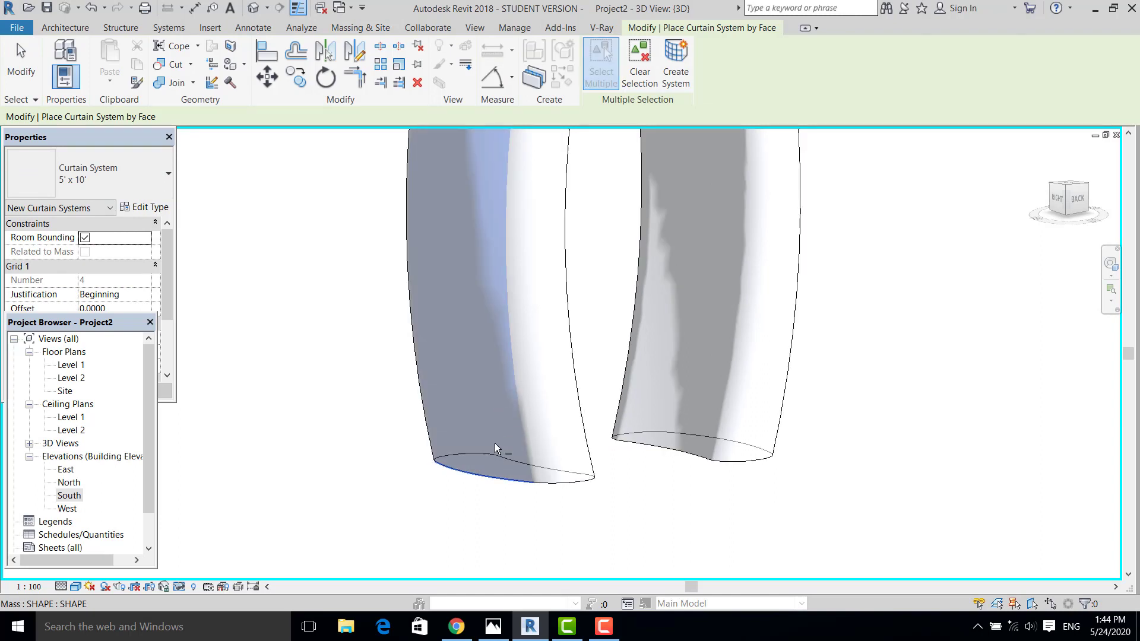
{"action": "middle_click_drag", "start_coordinate": [498, 453], "coordinate": [359, 515], "text": "shift"}
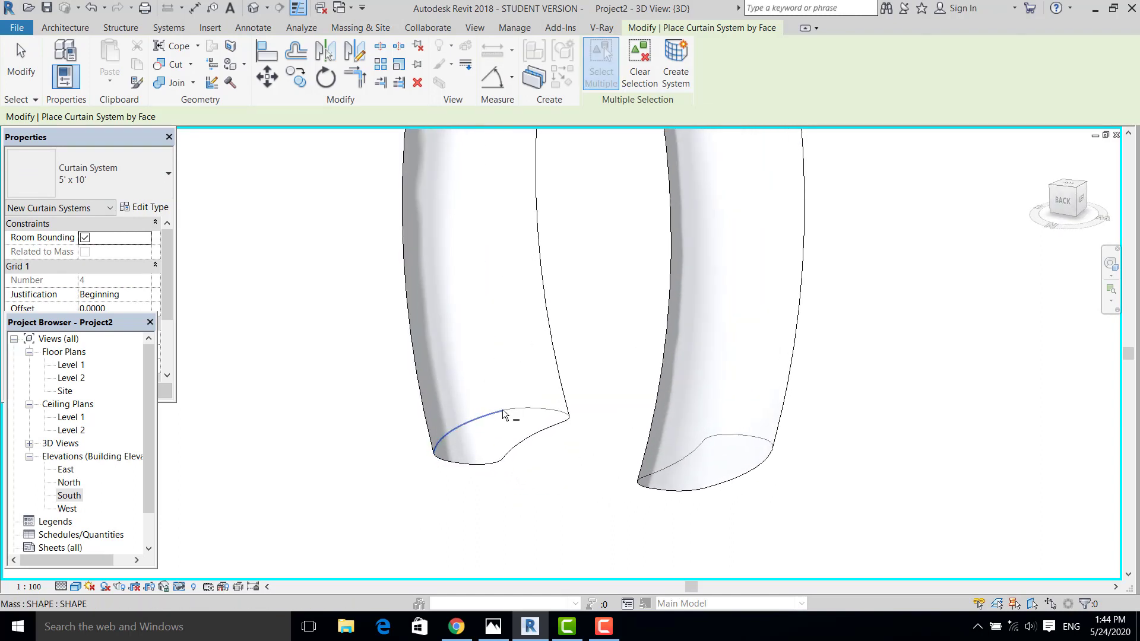
{"action": "left_click", "coordinate": [507, 383]}
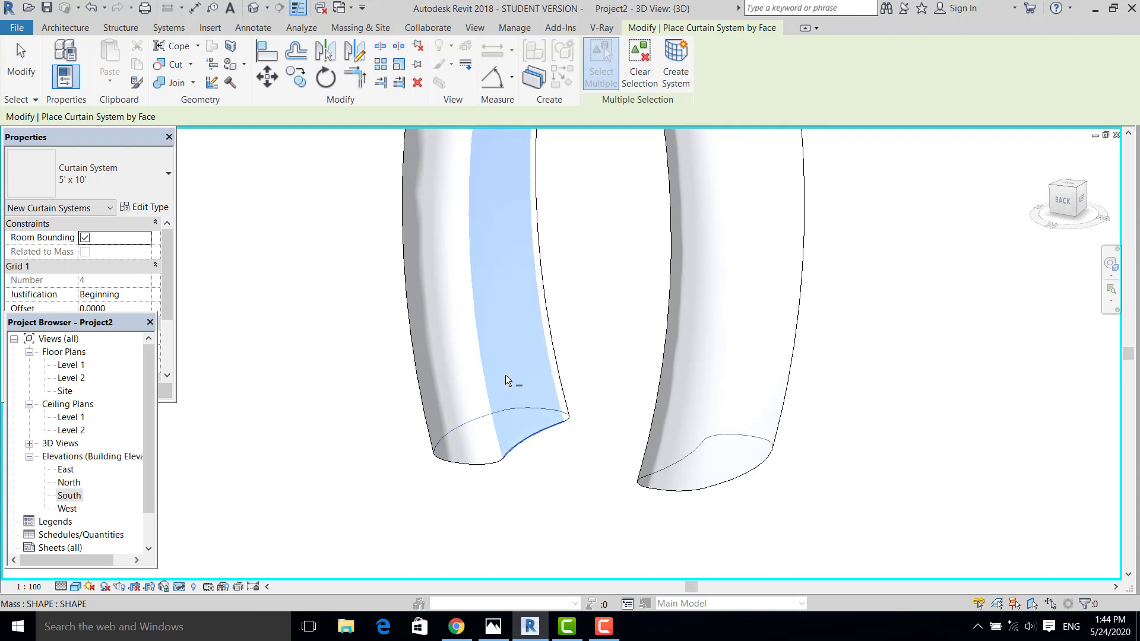
- Add the inner and outer side faces of the opposite arch leg to the curtain system's face selection
{"action": "middle_click_drag", "start_coordinate": [478, 440], "coordinate": [713, 351], "text": "shift"}
{"action": "scroll", "coordinate": [682, 369], "scroll_direction": "down", "scroll_amount": 3}
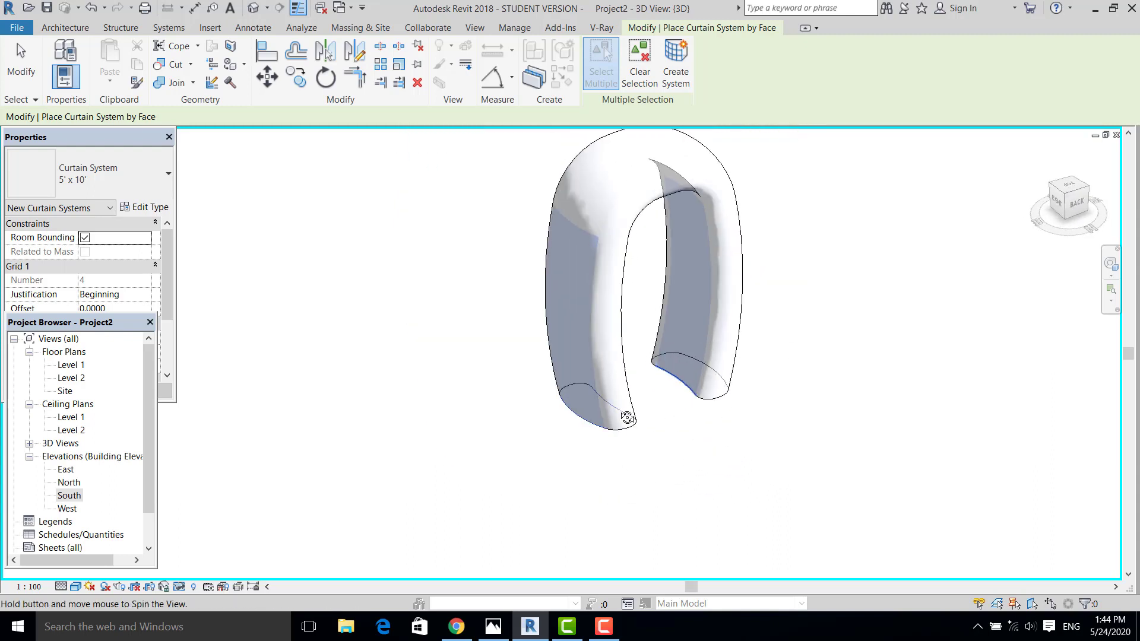
{"action": "middle_click_drag", "start_coordinate": [621, 418], "coordinate": [616, 399], "text": "shift"}
{"action": "scroll", "coordinate": [724, 346], "scroll_direction": "up", "scroll_amount": 3}
{"action": "middle_click_drag", "start_coordinate": [724, 345], "coordinate": [671, 353], "text": "shift"}
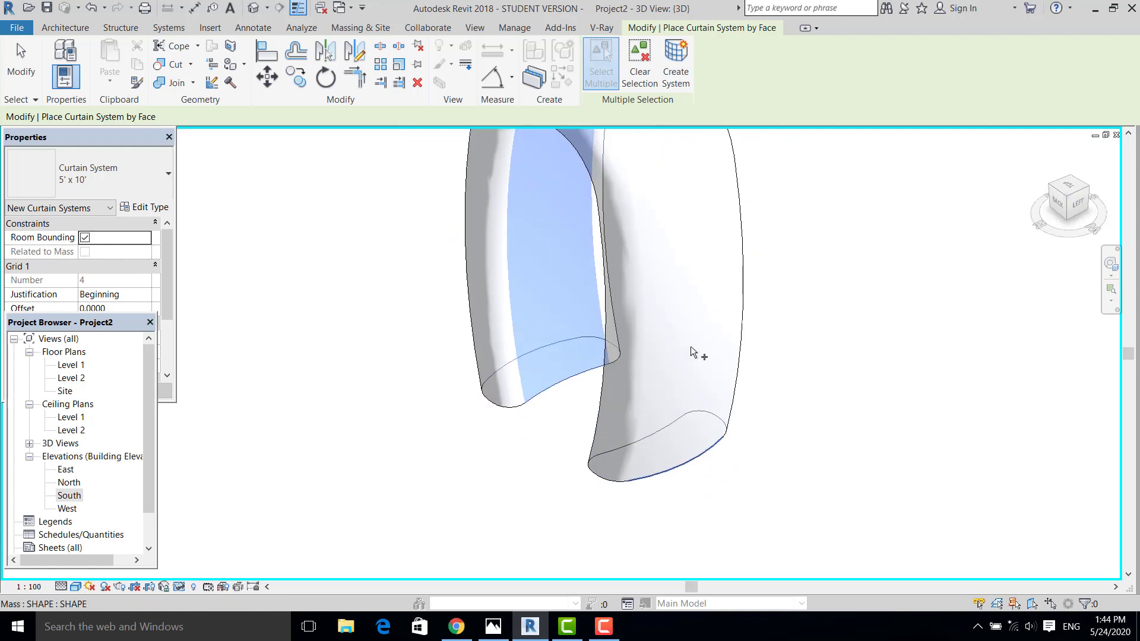
{"action": "scroll", "coordinate": [691, 354], "scroll_direction": "down", "scroll_amount": 5}
{"action": "scroll", "coordinate": [692, 345], "scroll_direction": "up", "scroll_amount": 3}
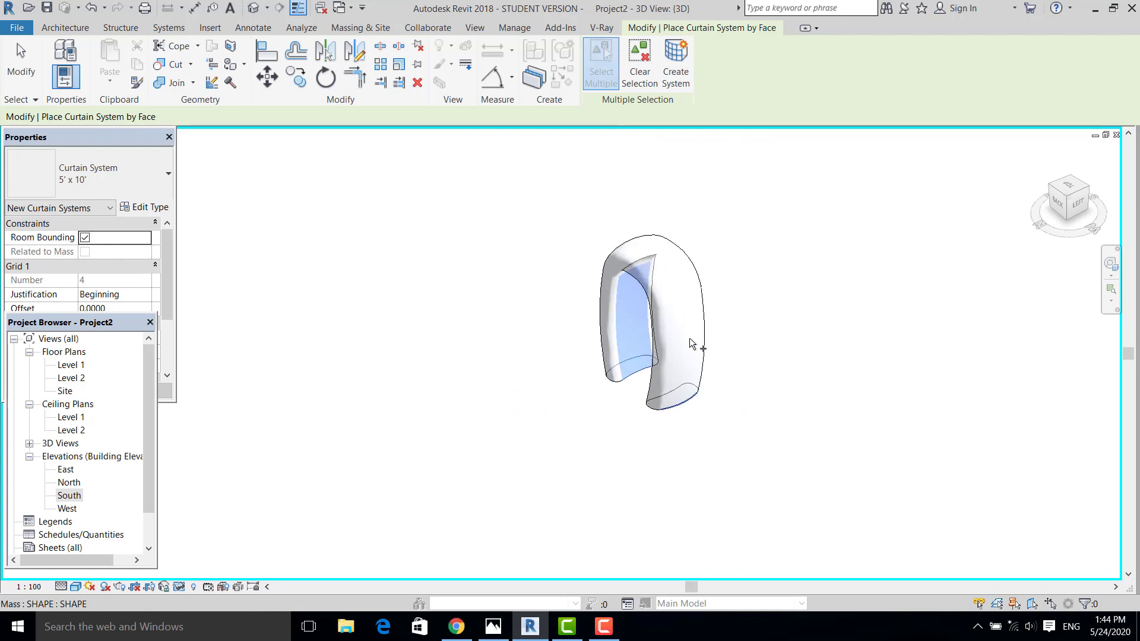
{"action": "scroll", "coordinate": [678, 381], "scroll_direction": "up", "scroll_amount": 2}
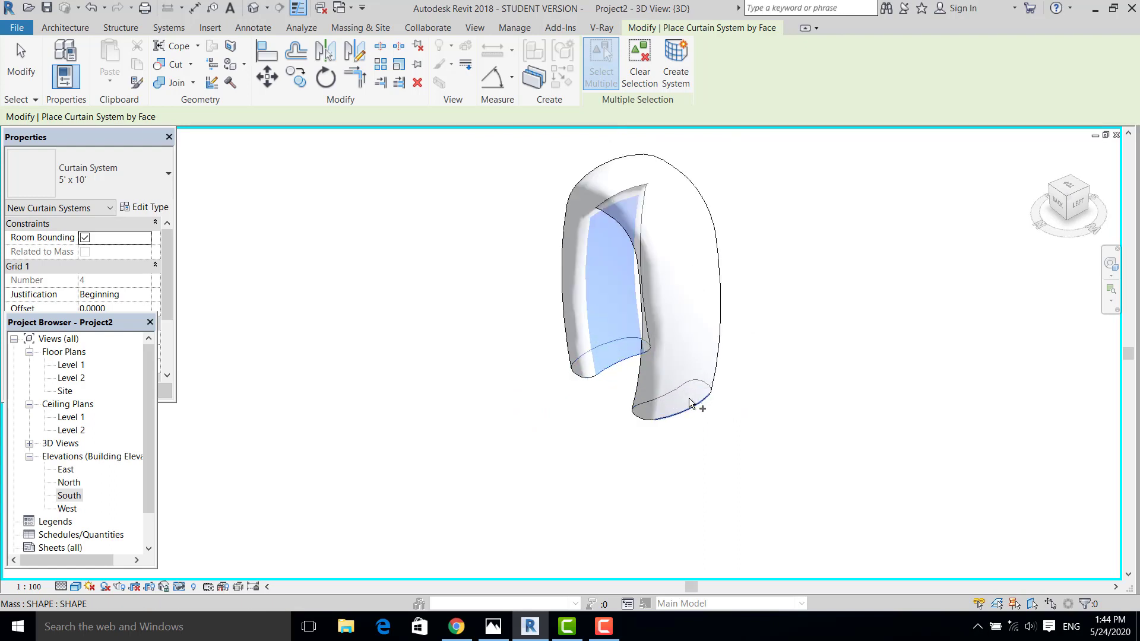
{"action": "left_click", "coordinate": [690, 403]}
{"action": "middle_click_drag", "start_coordinate": [710, 407], "coordinate": [793, 356], "text": "shift"}
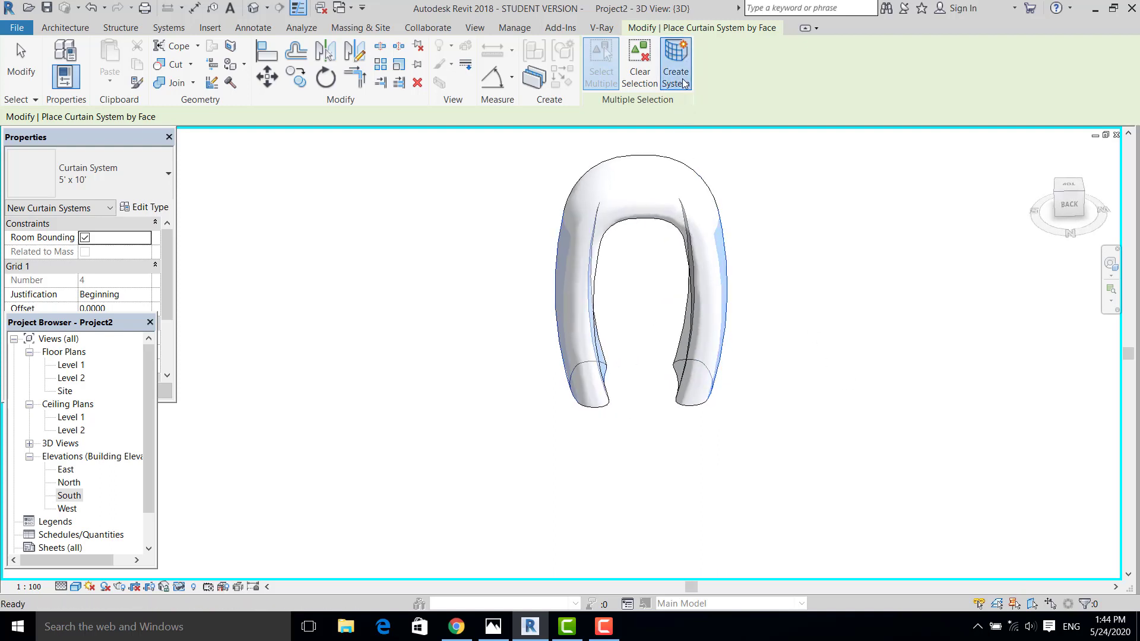
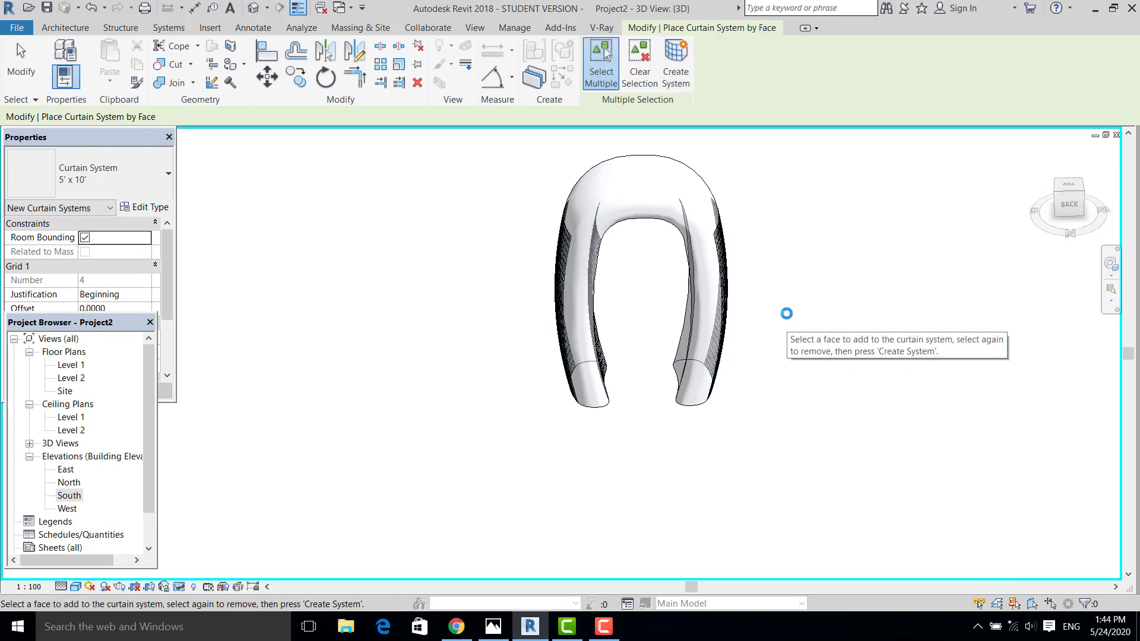
- Set the 5' x 10' curtain system type's Grid 1 spacing to 5 and Grid 2 spacing to 2.5, and end face placement
{"action": "middle_click_drag", "start_coordinate": [786, 313], "coordinate": [780, 369], "text": "shift"}
{"action": "middle_click_drag", "start_coordinate": [623, 454], "coordinate": [588, 319], "text": "shift"}
{"action": "scroll", "coordinate": [587, 413], "scroll_direction": "down", "scroll_amount": 2}
{"action": "scroll", "coordinate": [588, 322], "scroll_direction": "up", "scroll_amount": 6}
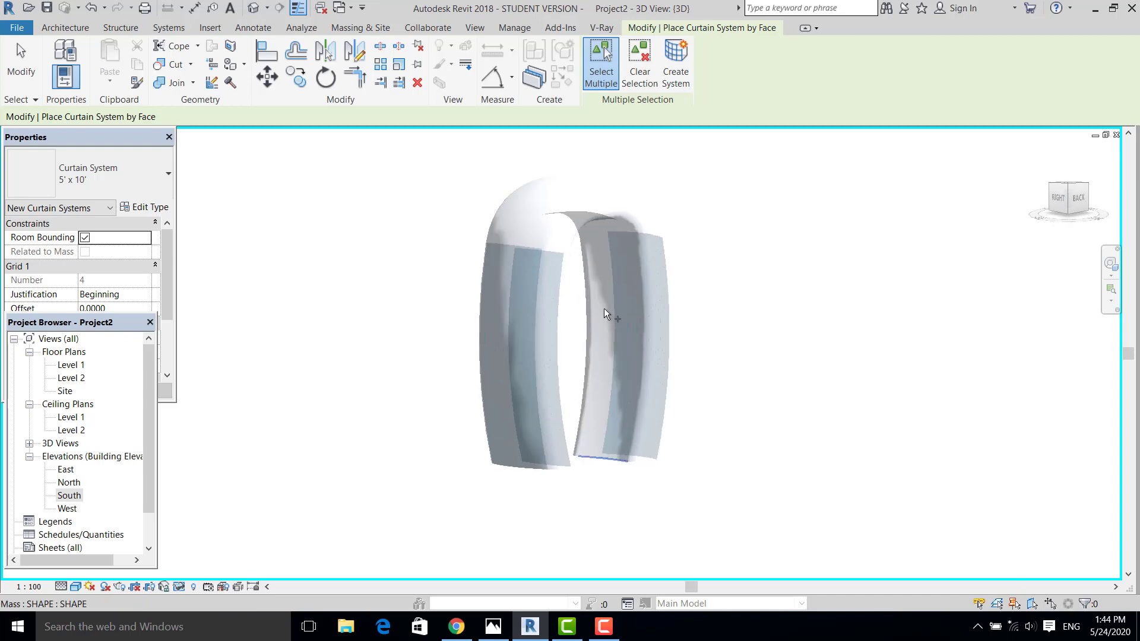
{"action": "left_click", "coordinate": [145, 207]}
{"action": "left_click", "coordinate": [711, 282]}
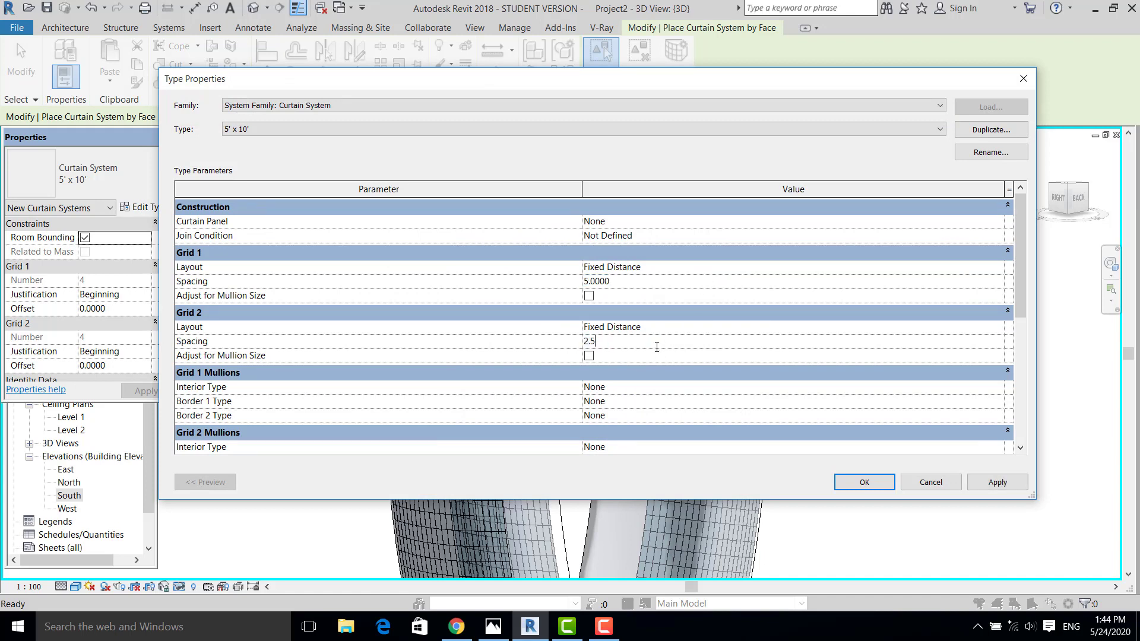
{"action": "left_click", "coordinate": [979, 484]}
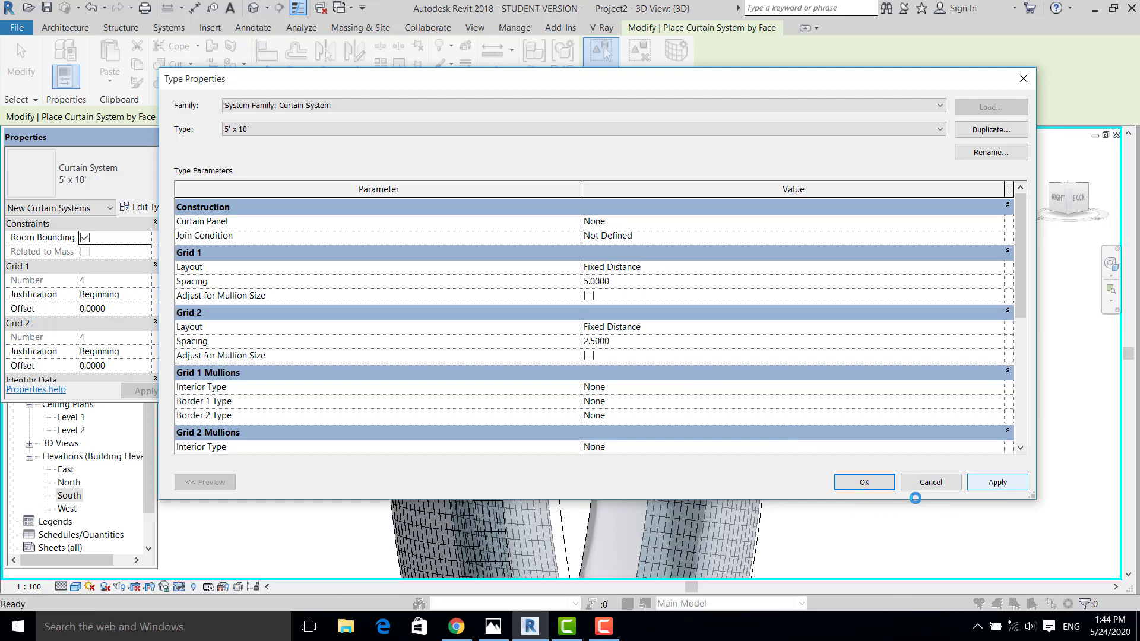
{"action": "left_click", "coordinate": [862, 481]}
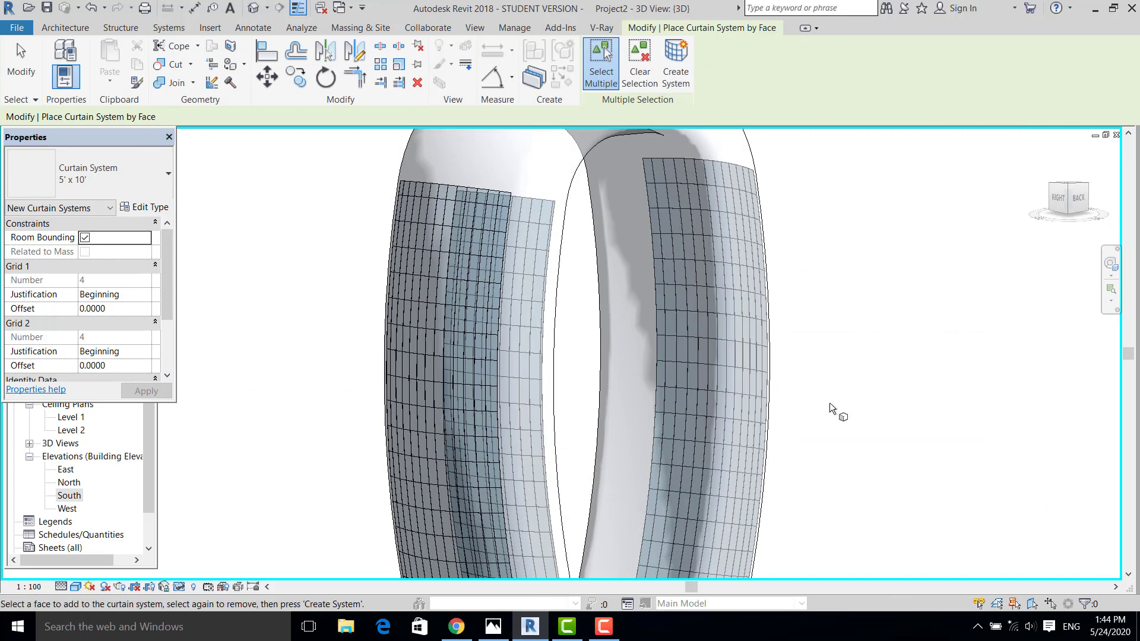
{"action": "left_click", "coordinate": [10, 58]}
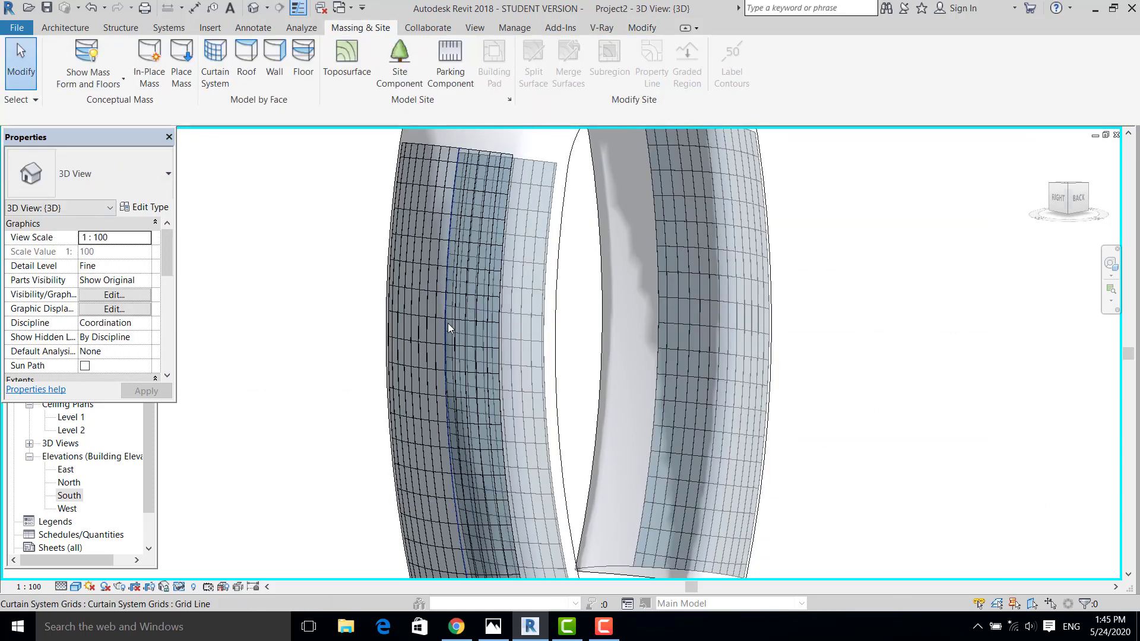
- Select a single glazed curtain panel on the arch leg and open its type properties
{"action": "middle_click_drag", "start_coordinate": [448, 323], "coordinate": [448, 255]}
{"action": "scroll", "coordinate": [481, 267], "scroll_direction": "down", "scroll_amount": 3}
{"action": "middle_click_drag", "start_coordinate": [515, 472], "coordinate": [486, 539]}
{"action": "scroll", "coordinate": [482, 362], "scroll_direction": "up", "scroll_amount": 2}
{"action": "scroll", "coordinate": [485, 308], "scroll_direction": "up", "scroll_amount": 5}
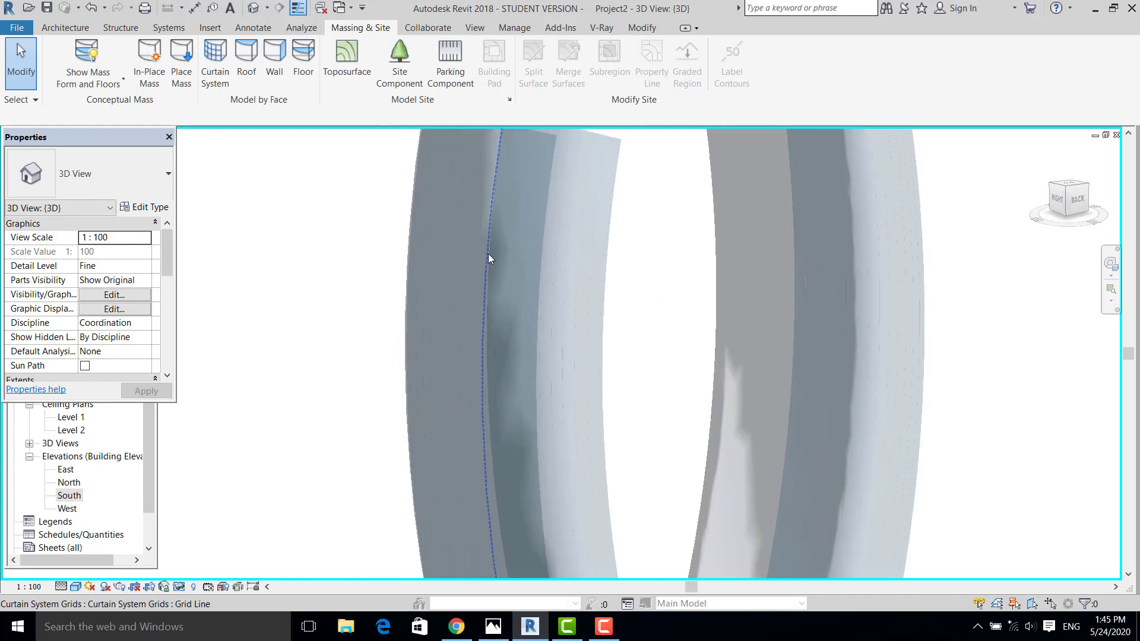
{"action": "scroll", "coordinate": [443, 277], "scroll_direction": "down", "scroll_amount": 3}
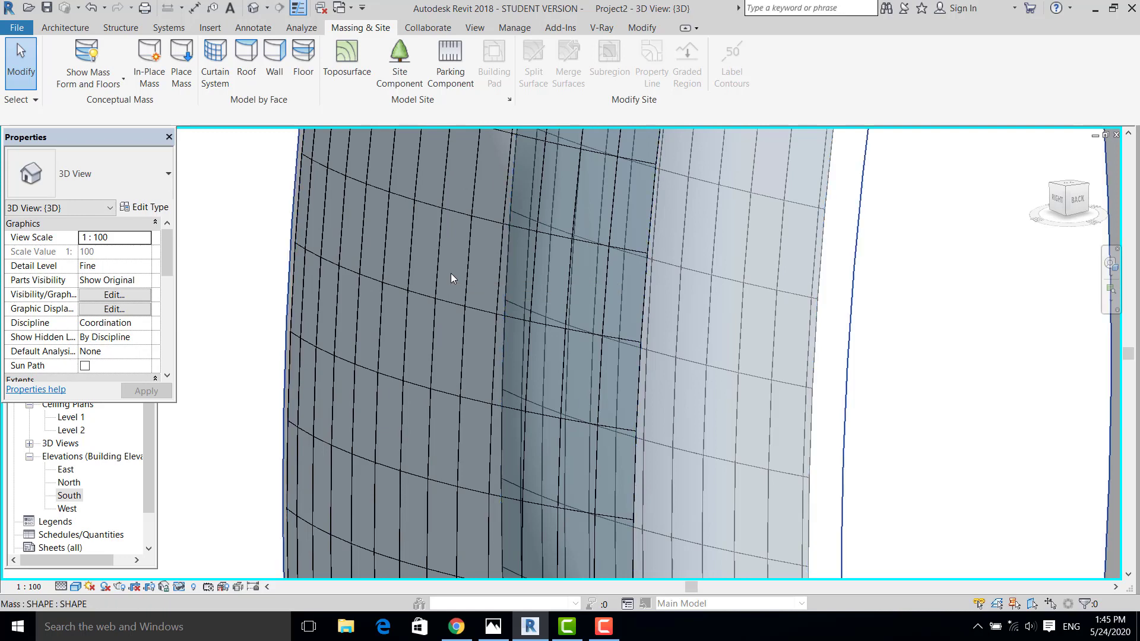
{"action": "key", "text": "Tab"}
{"action": "left_click", "coordinate": [451, 273]}
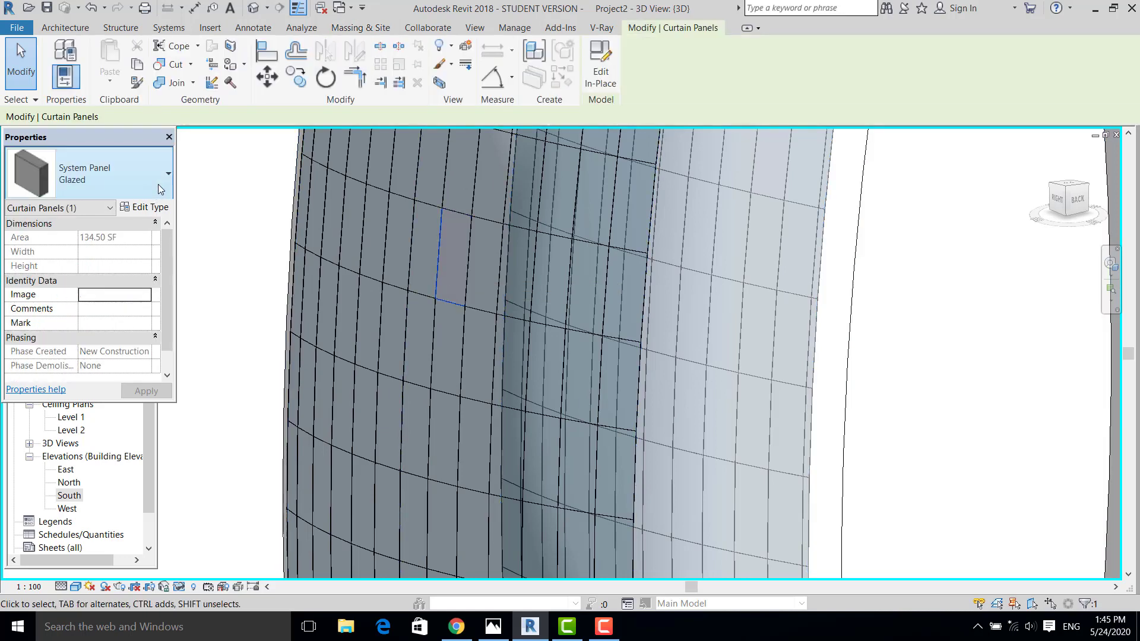
{"action": "left_click", "coordinate": [145, 206]}
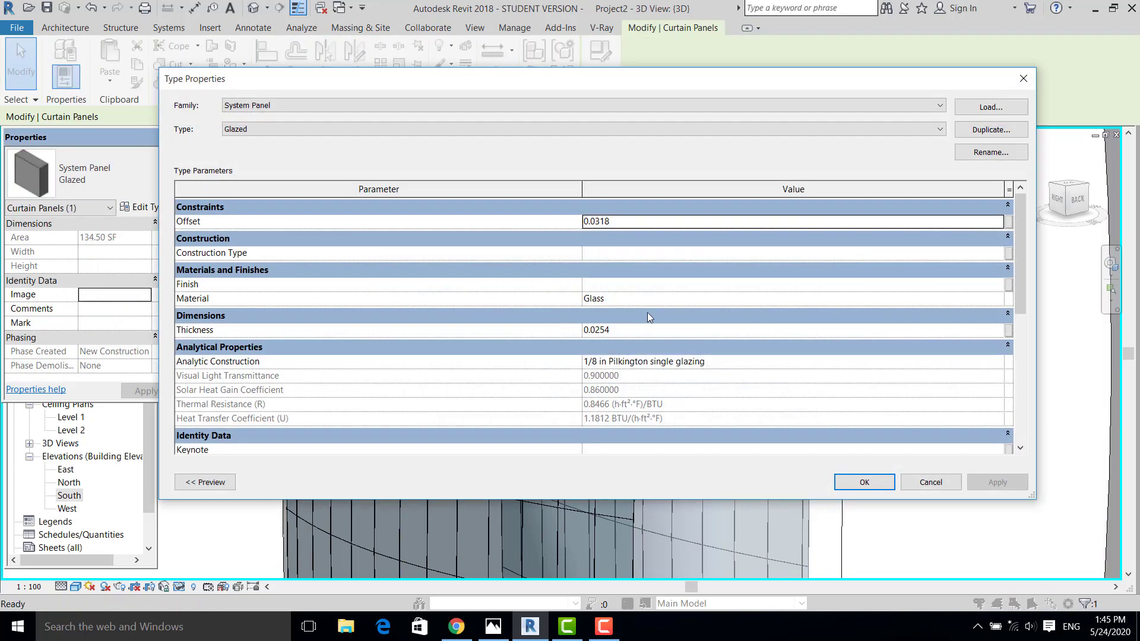
- Add Glass from the Favorites materials as a second copy and assign it to the Glazed system panel type
{"action": "left_click", "coordinate": [714, 298]}
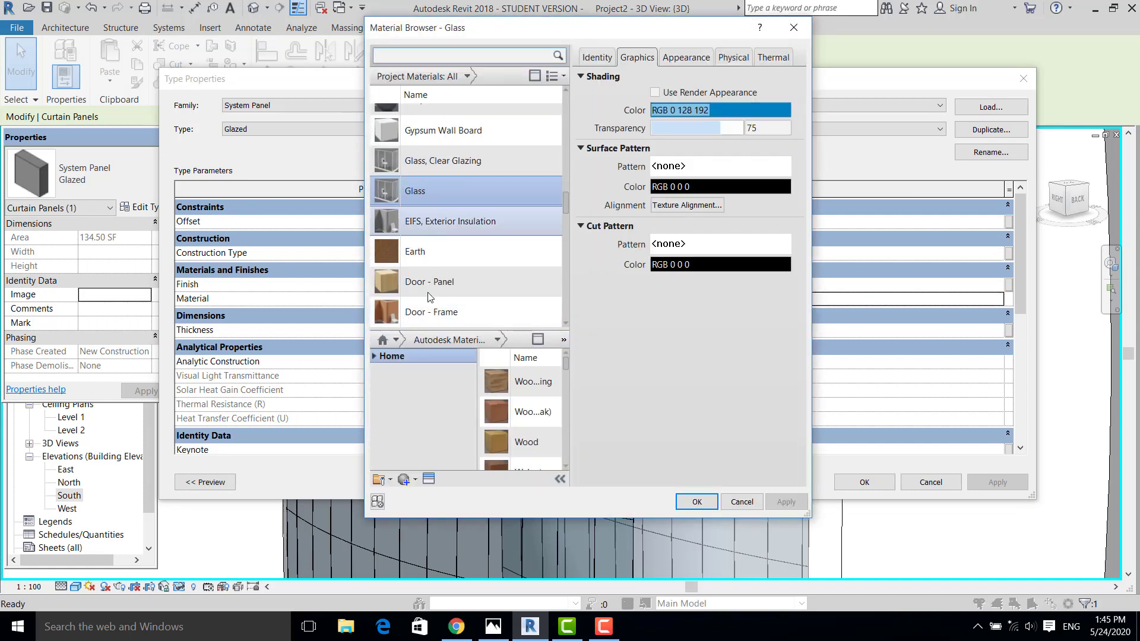
{"action": "left_click", "coordinate": [395, 339]}
{"action": "left_click", "coordinate": [388, 371]}
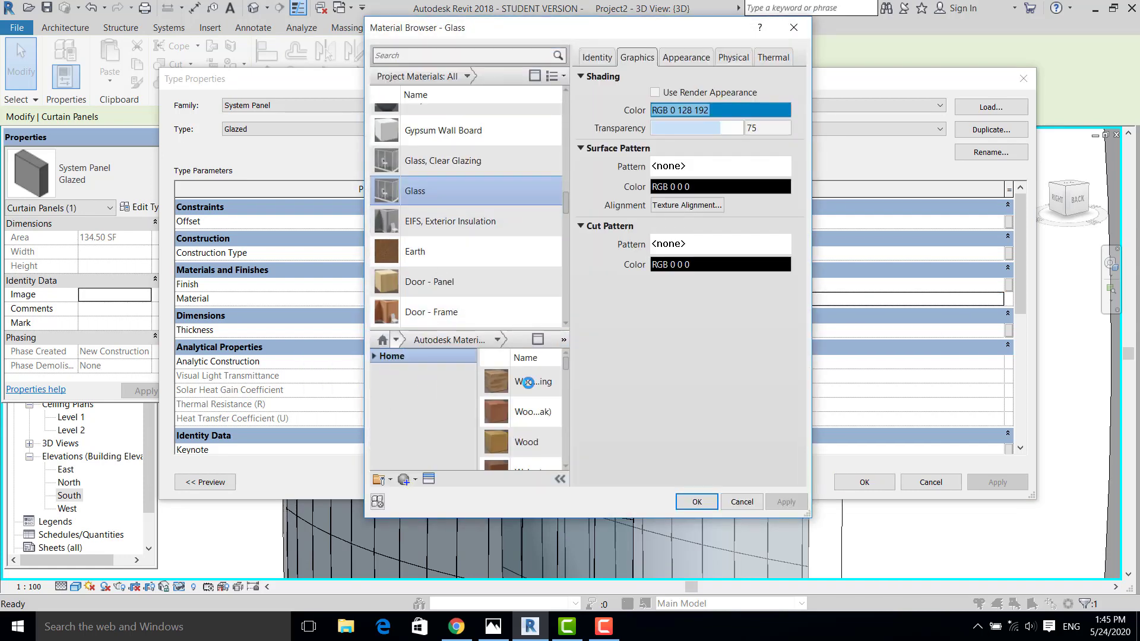
{"action": "scroll", "coordinate": [552, 390], "scroll_direction": "down", "scroll_amount": 3}
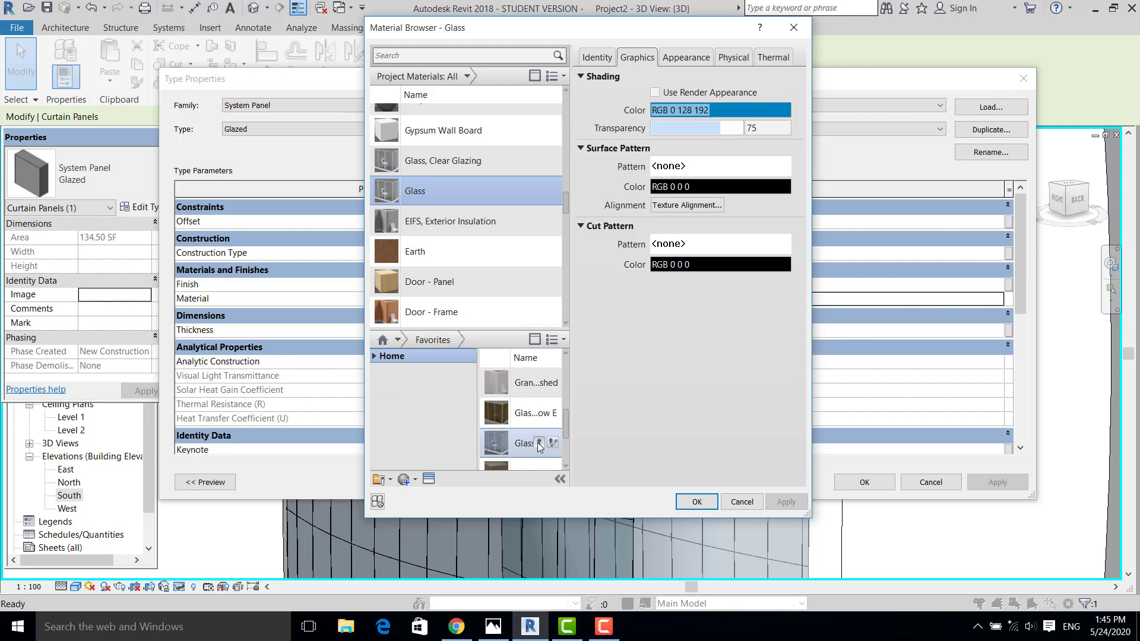
{"action": "left_click", "coordinate": [539, 443]}
{"action": "left_click", "coordinate": [607, 333]}
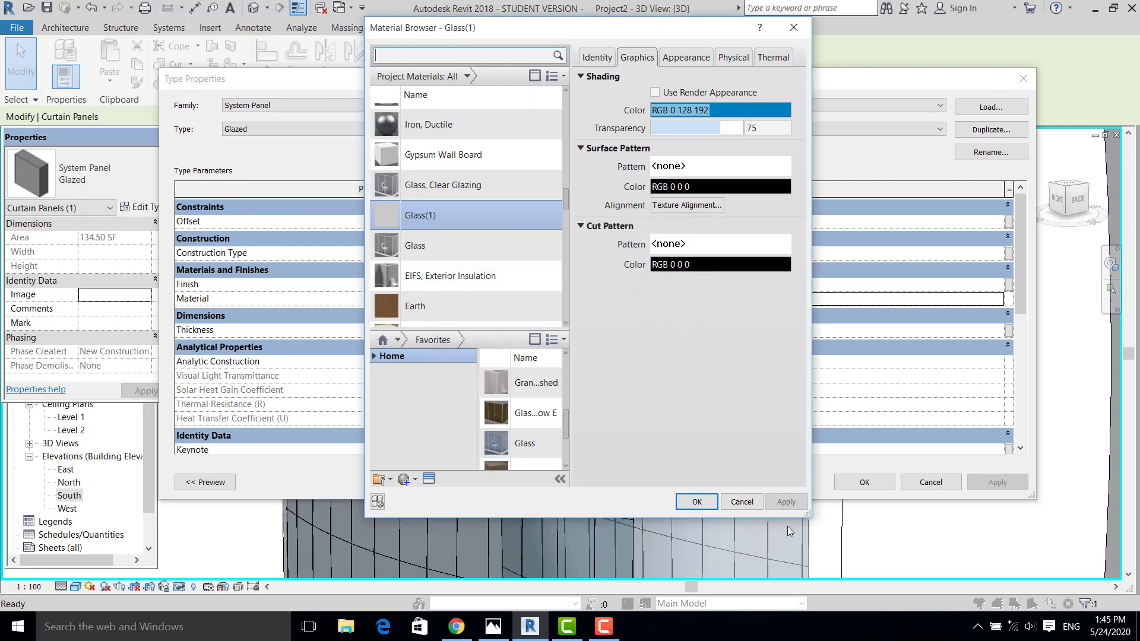
{"action": "left_click", "coordinate": [697, 501]}
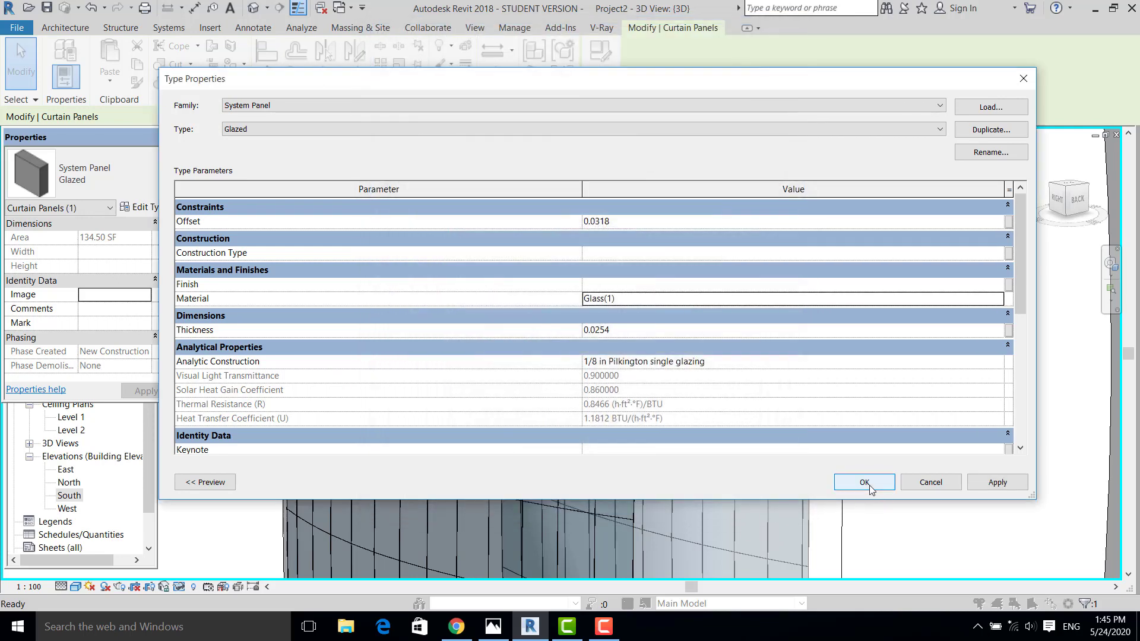
{"action": "left_click", "coordinate": [865, 483]}
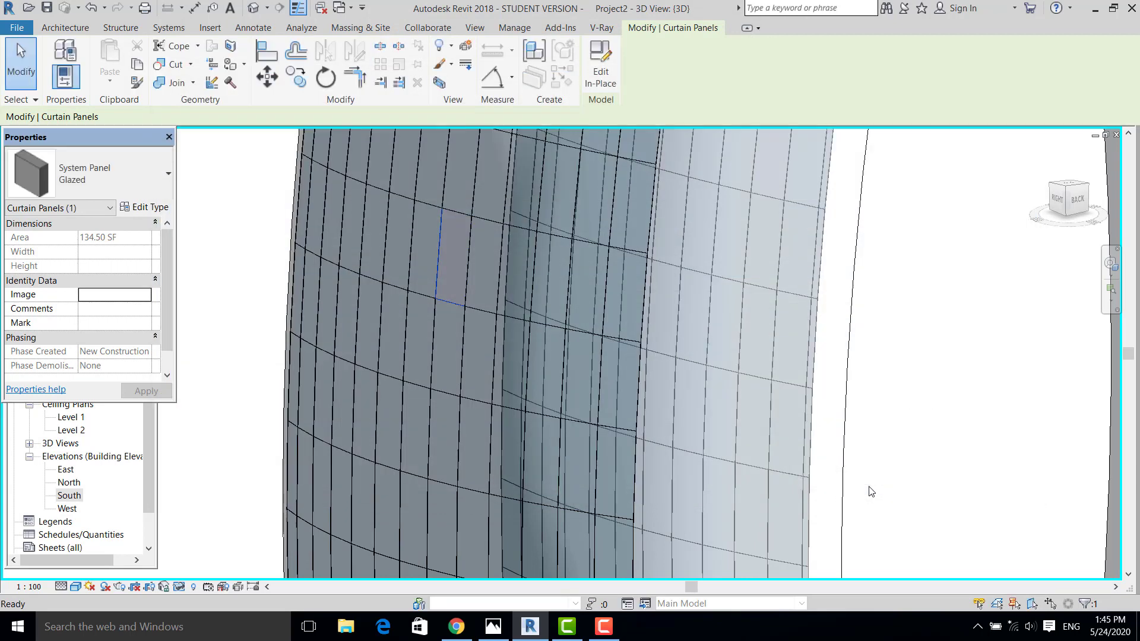
- Deselect the curtain panel and examine the glass cladding on both arch legs
{"action": "scroll", "coordinate": [368, 285], "scroll_direction": "down", "scroll_amount": 3}
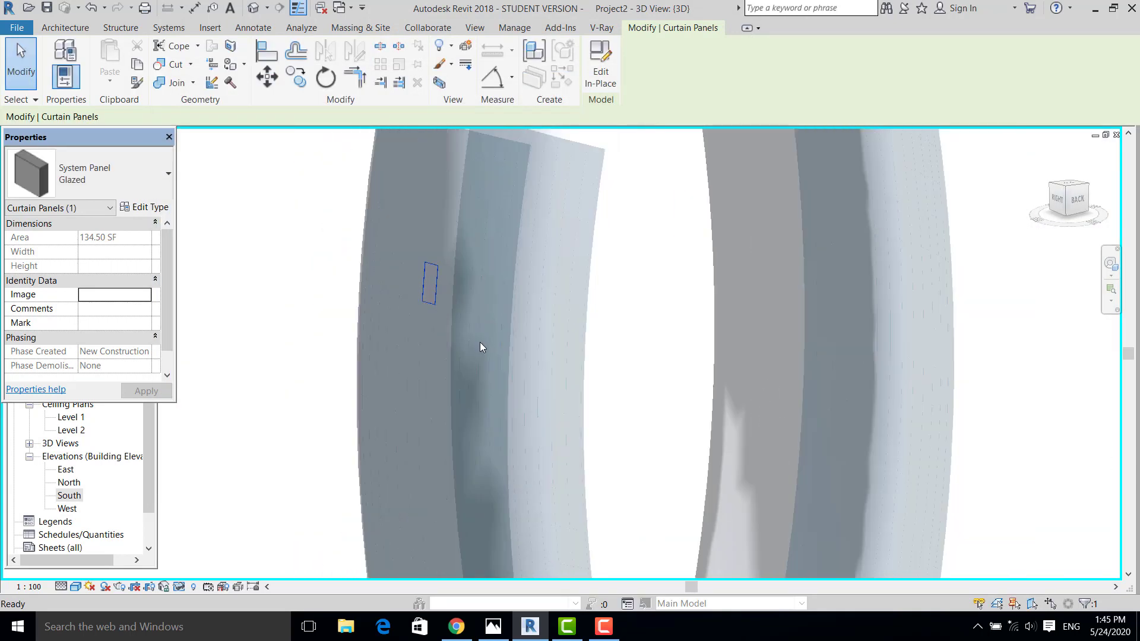
{"action": "scroll", "coordinate": [380, 265], "scroll_direction": "up", "scroll_amount": 4}
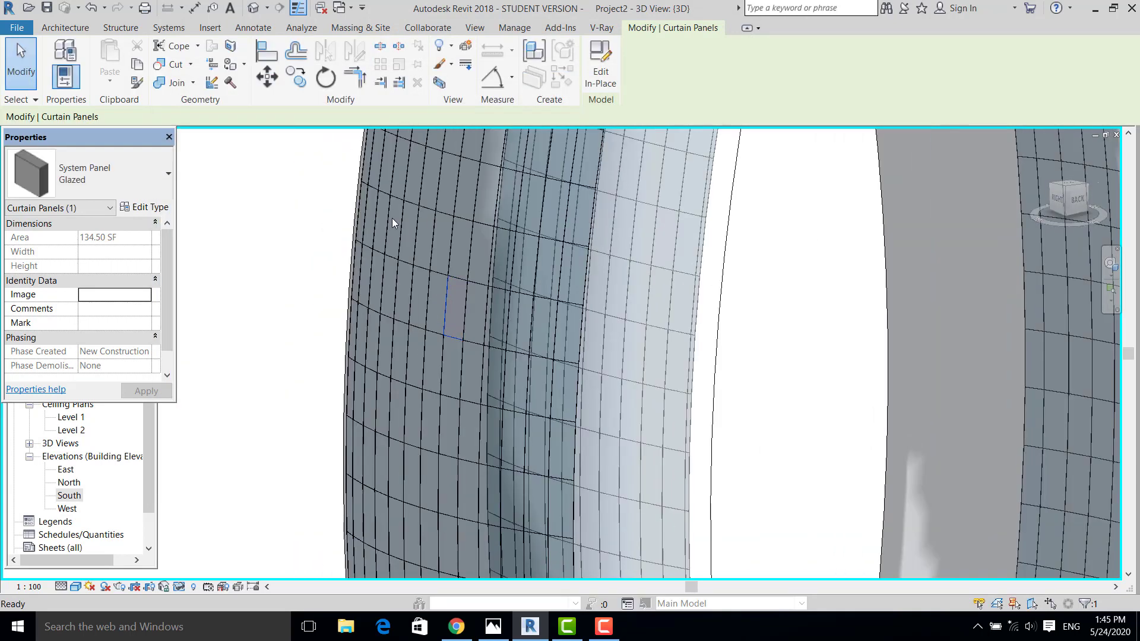
{"action": "scroll", "coordinate": [393, 223], "scroll_direction": "down", "scroll_amount": 8}
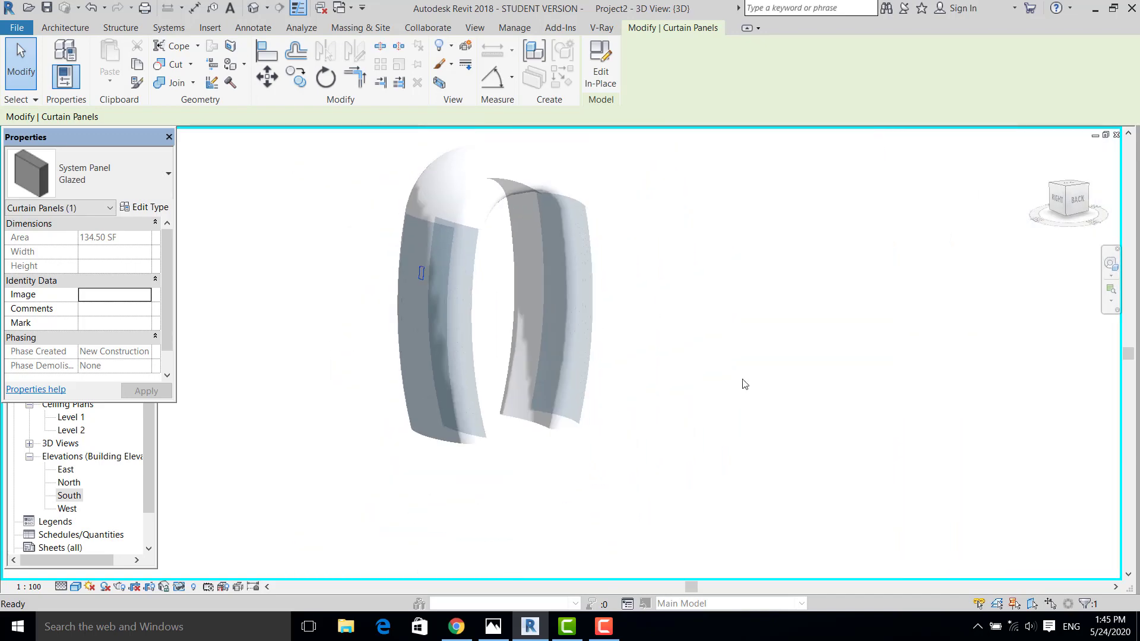
{"action": "key", "text": "Escape"}
{"action": "middle_click_drag", "start_coordinate": [590, 331], "coordinate": [553, 425], "text": "shift"}
{"action": "left_click", "coordinate": [585, 395]}
{"action": "scroll", "coordinate": [579, 386], "scroll_direction": "down", "scroll_amount": 1}
{"action": "scroll", "coordinate": [516, 314], "scroll_direction": "up", "scroll_amount": 2}
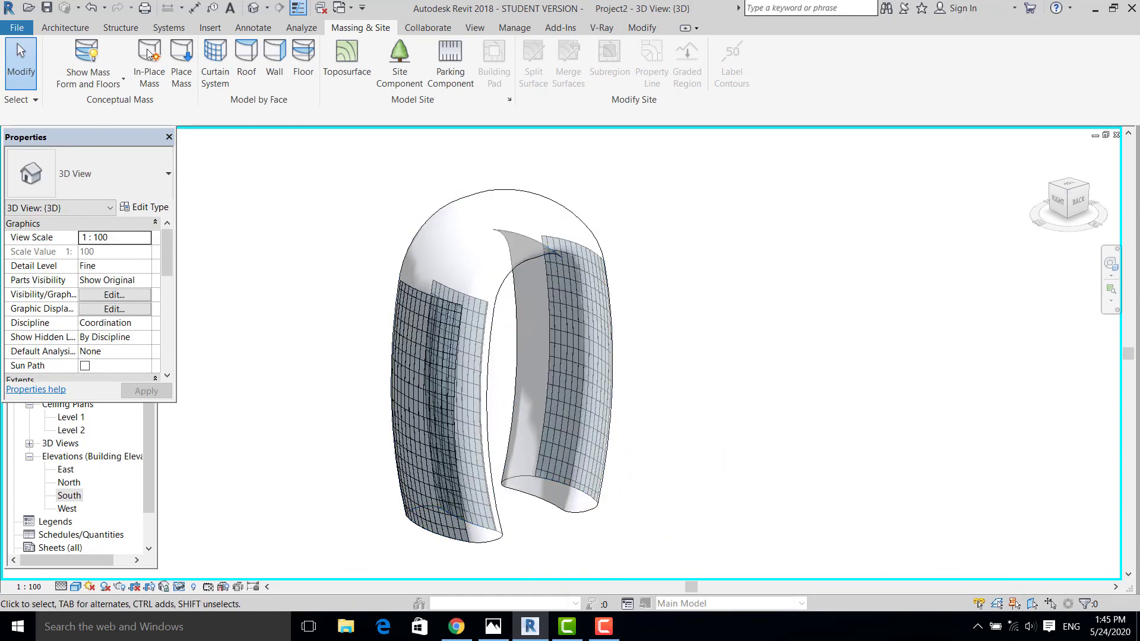
{"action": "left_click", "coordinate": [282, 59]}
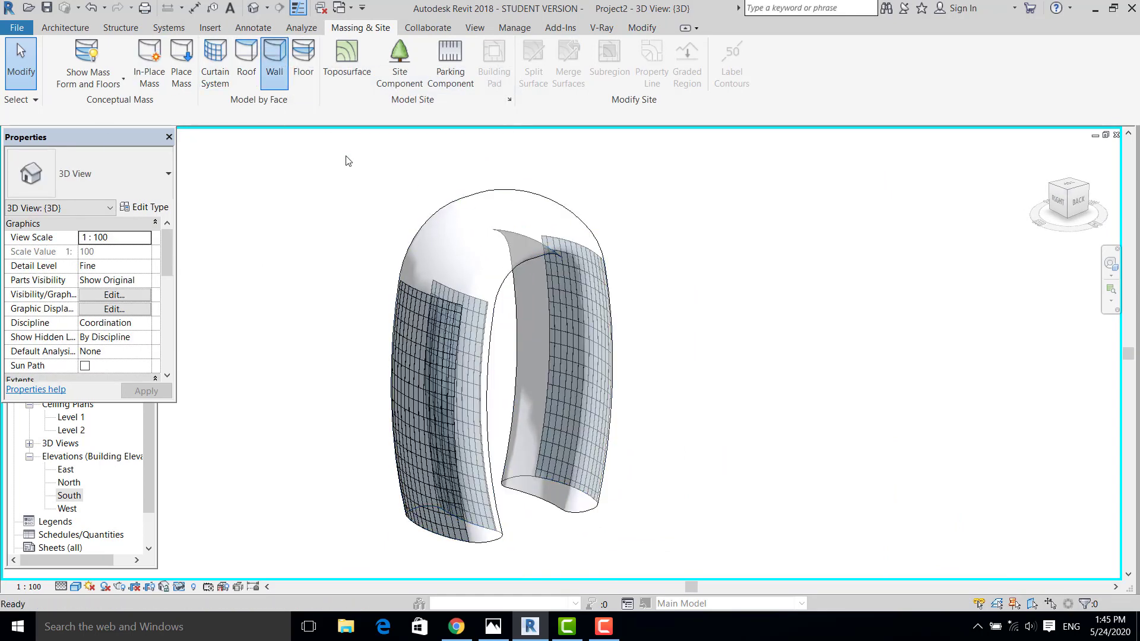
{"action": "scroll", "coordinate": [490, 256], "scroll_direction": "up", "scroll_amount": 2}
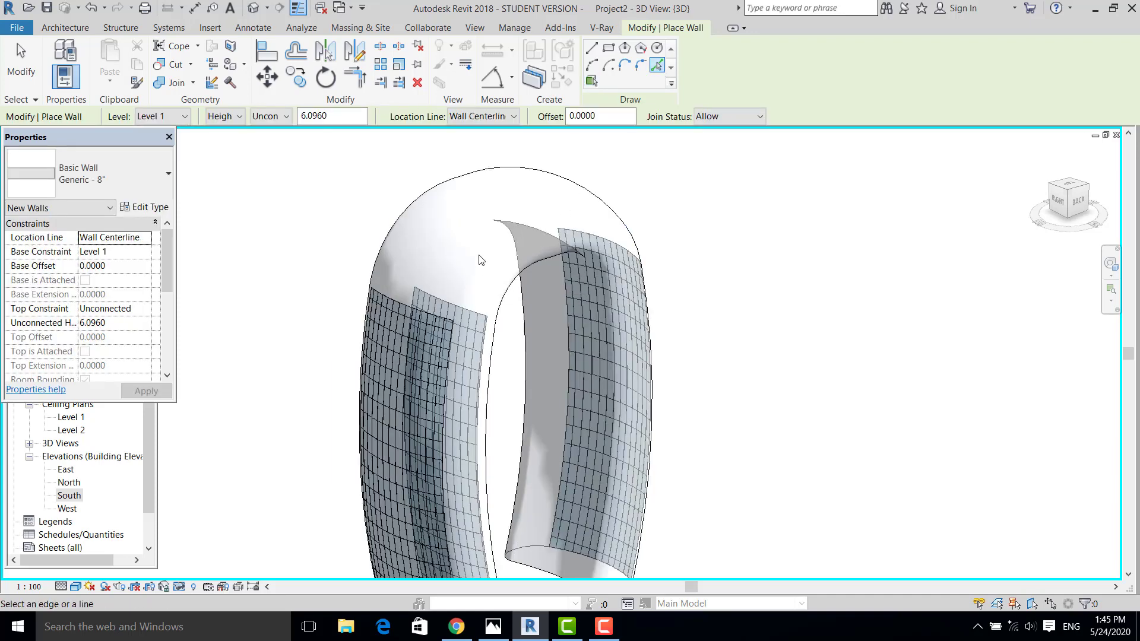
{"action": "scroll", "coordinate": [473, 232], "scroll_direction": "down", "scroll_amount": 3}
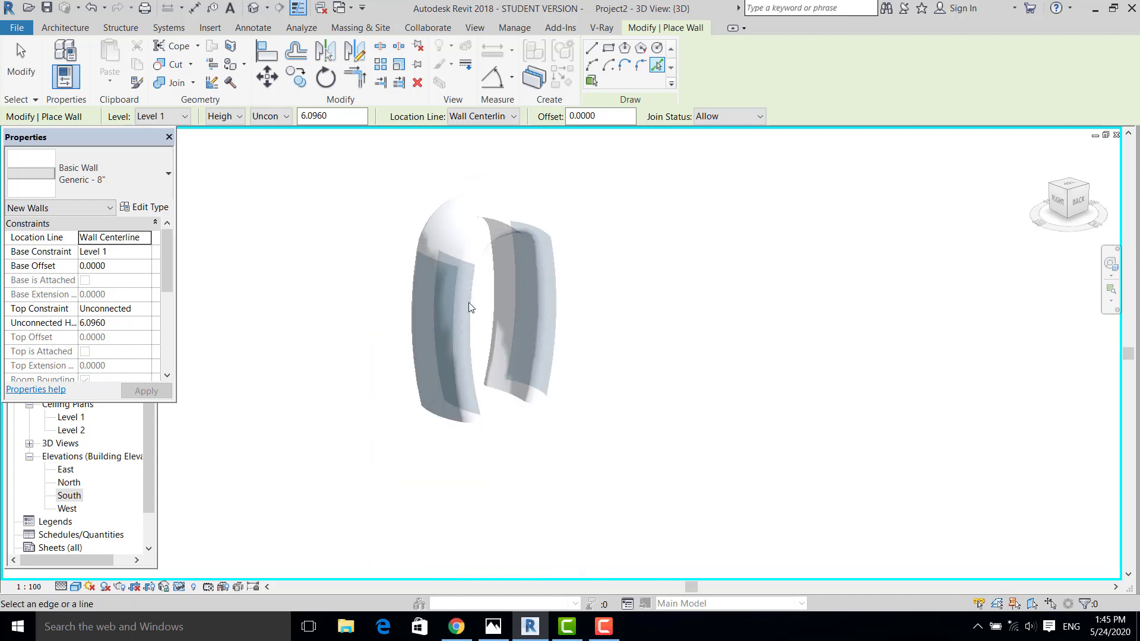
{"action": "middle_click_drag", "start_coordinate": [468, 305], "coordinate": [420, 291], "text": "shift"}
{"action": "scroll", "coordinate": [436, 426], "scroll_direction": "up", "scroll_amount": 3}
{"action": "scroll", "coordinate": [475, 456], "scroll_direction": "up", "scroll_amount": 1}
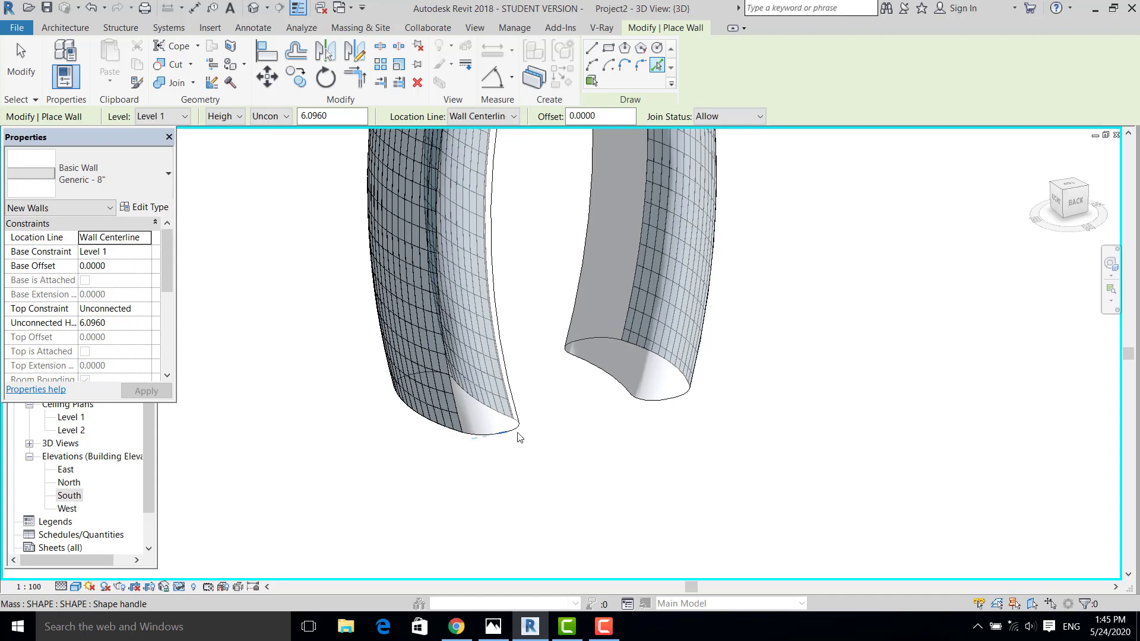
{"action": "left_click", "coordinate": [24, 74]}
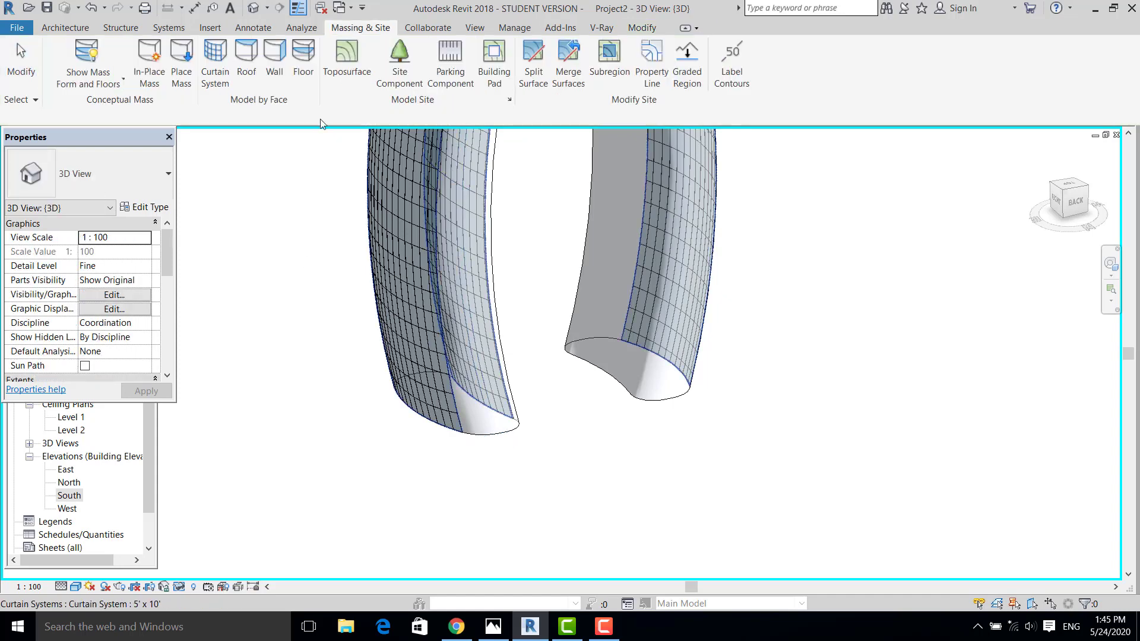
- Place Generic - 8" walls by face on the uncovered back edge faces of one arch leg and compare with the reference photo in Photos
{"action": "left_click", "coordinate": [275, 70]}
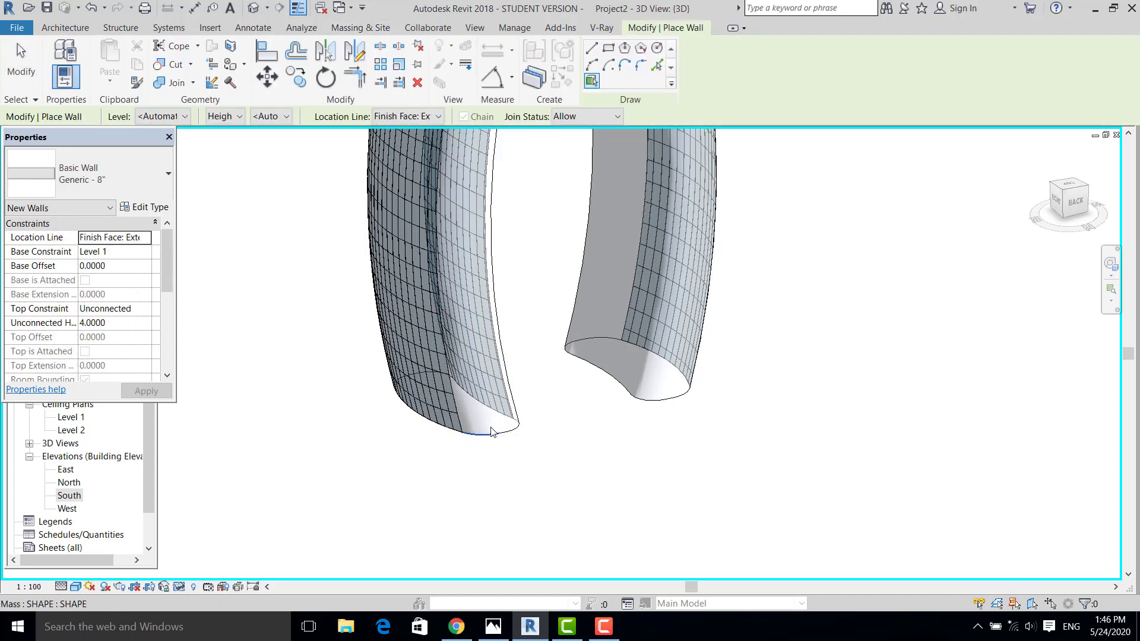
{"action": "scroll", "coordinate": [513, 429], "scroll_direction": "up", "scroll_amount": 1}
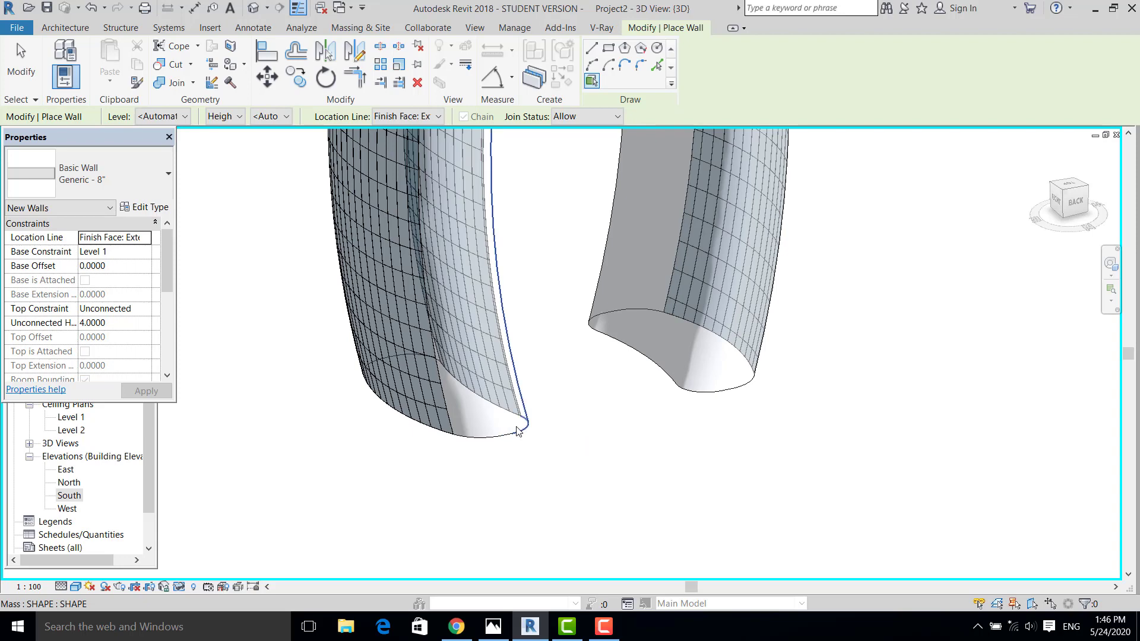
{"action": "left_click", "coordinate": [517, 430]}
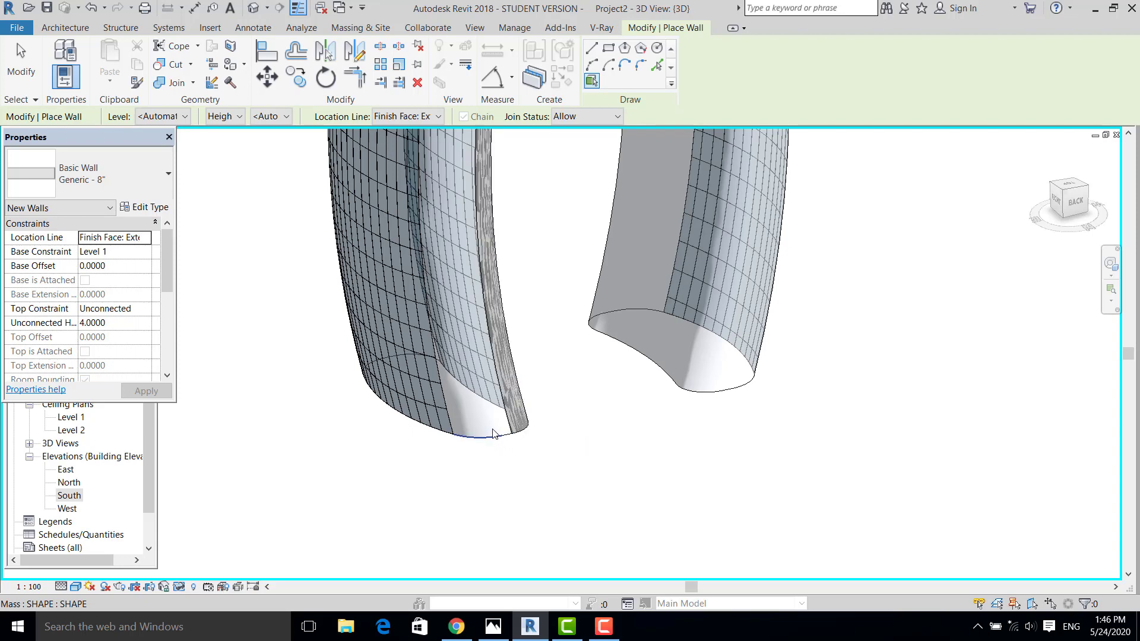
{"action": "scroll", "coordinate": [494, 431], "scroll_direction": "up", "scroll_amount": 3}
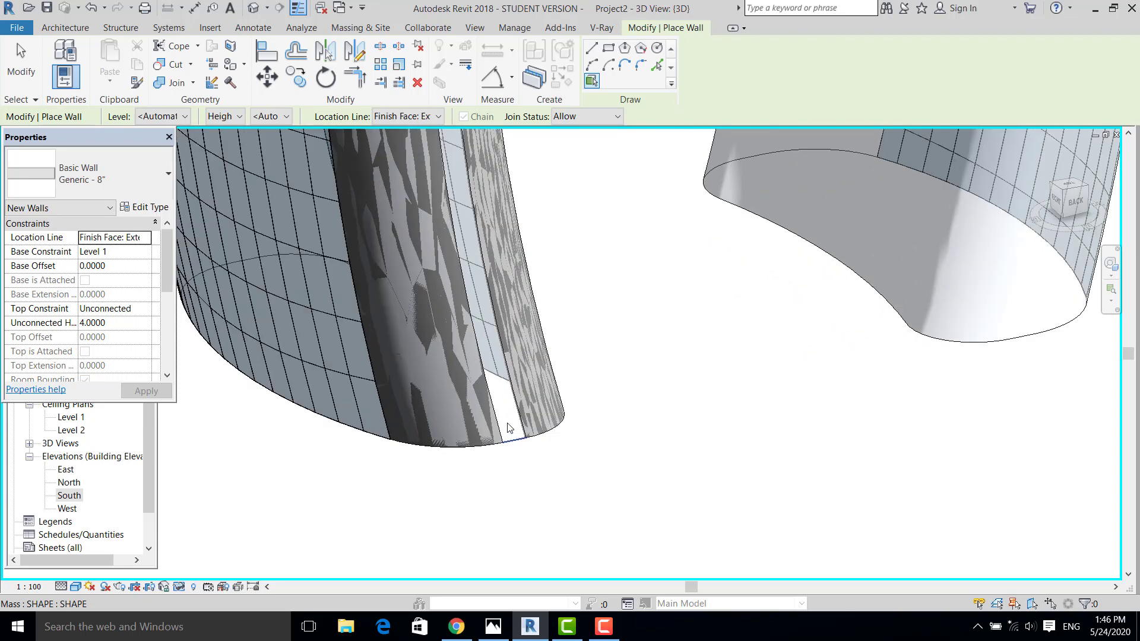
{"action": "scroll", "coordinate": [509, 428], "scroll_direction": "down", "scroll_amount": 5}
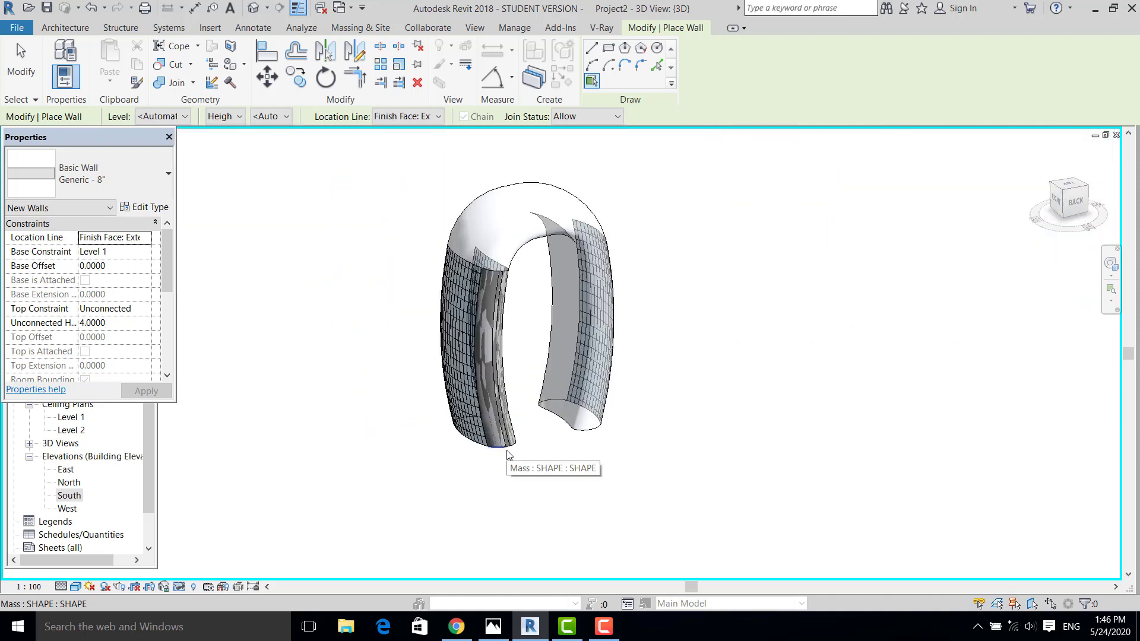
{"action": "scroll", "coordinate": [508, 455], "scroll_direction": "up", "scroll_amount": 4}
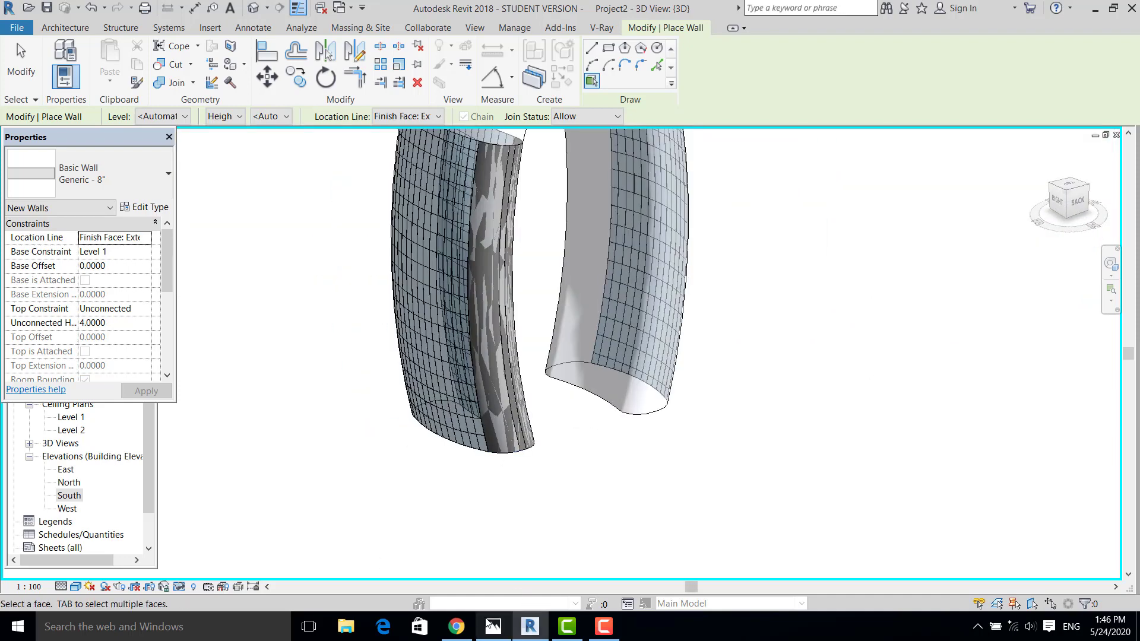
{"action": "left_click", "coordinate": [490, 626]}
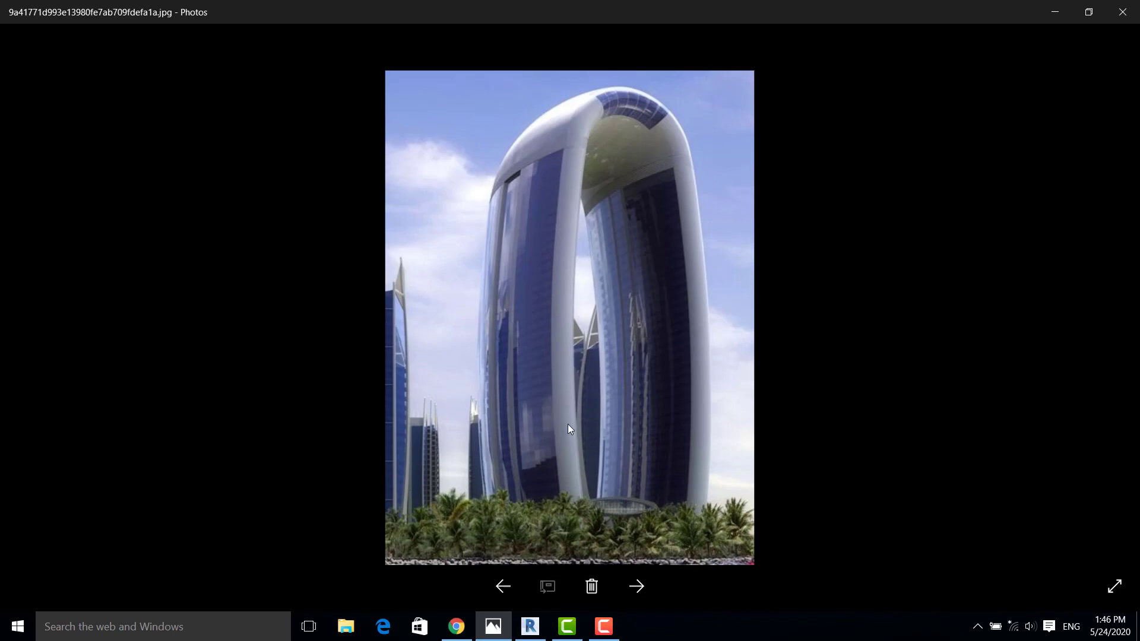
{"action": "left_click", "coordinate": [1052, 13]}
- Add Generic - 8" walls by face to the uncovered front edge faces of the same arch leg
{"action": "middle_click_drag", "start_coordinate": [479, 520], "coordinate": [666, 487], "text": "shift"}
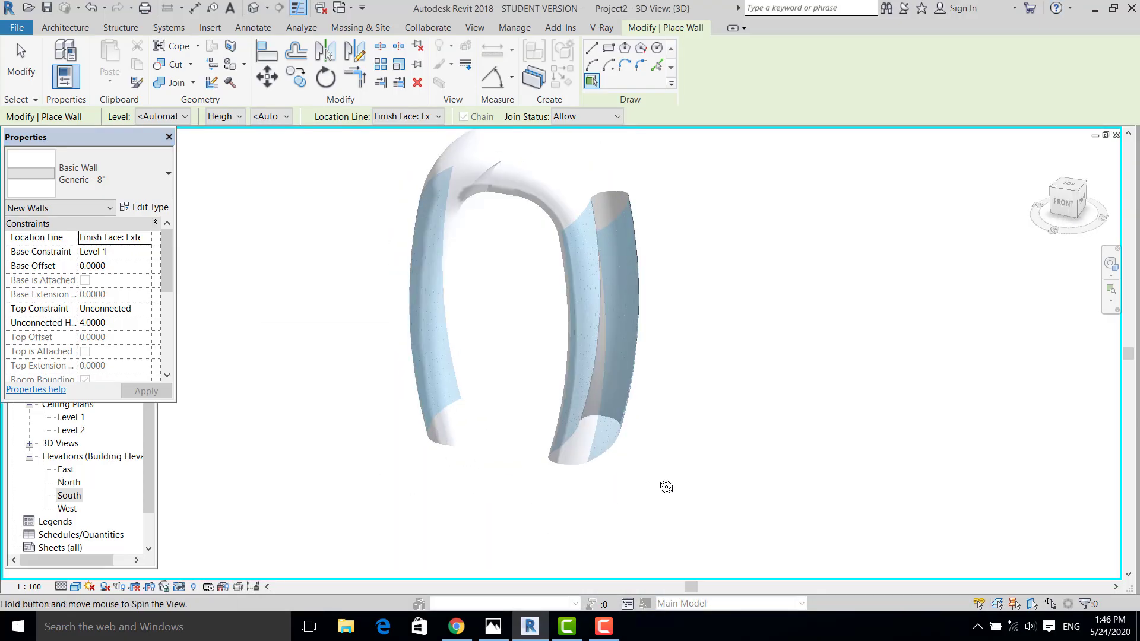
{"action": "scroll", "coordinate": [579, 479], "scroll_direction": "up", "scroll_amount": 3}
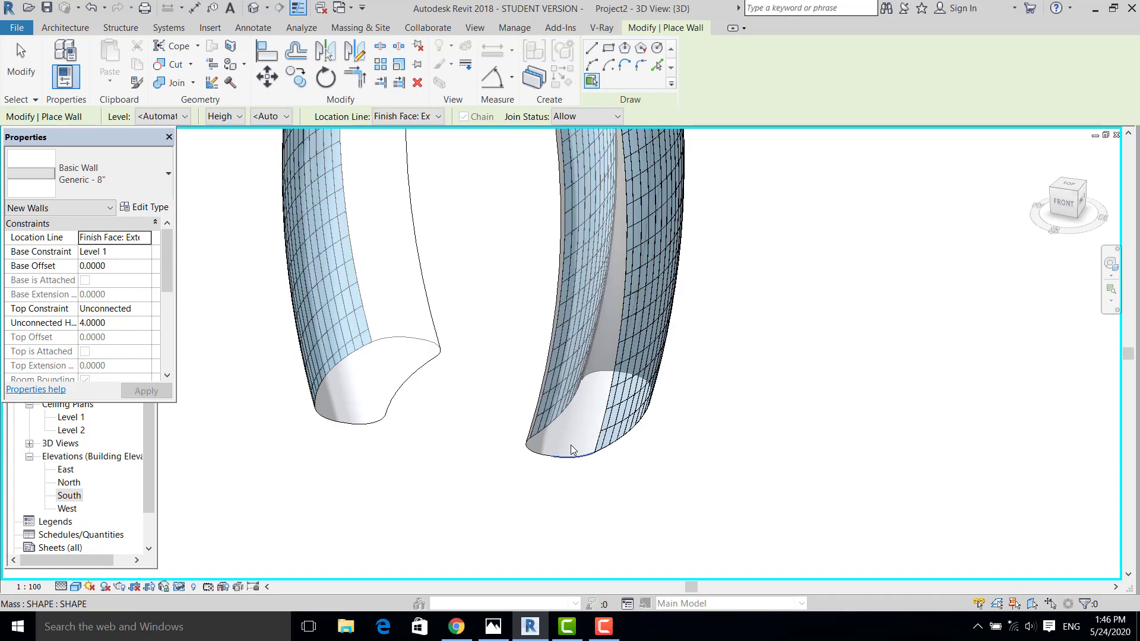
{"action": "left_click", "coordinate": [571, 449]}
{"action": "left_click", "coordinate": [546, 452]}
{"action": "scroll", "coordinate": [550, 463], "scroll_direction": "up", "scroll_amount": 4}
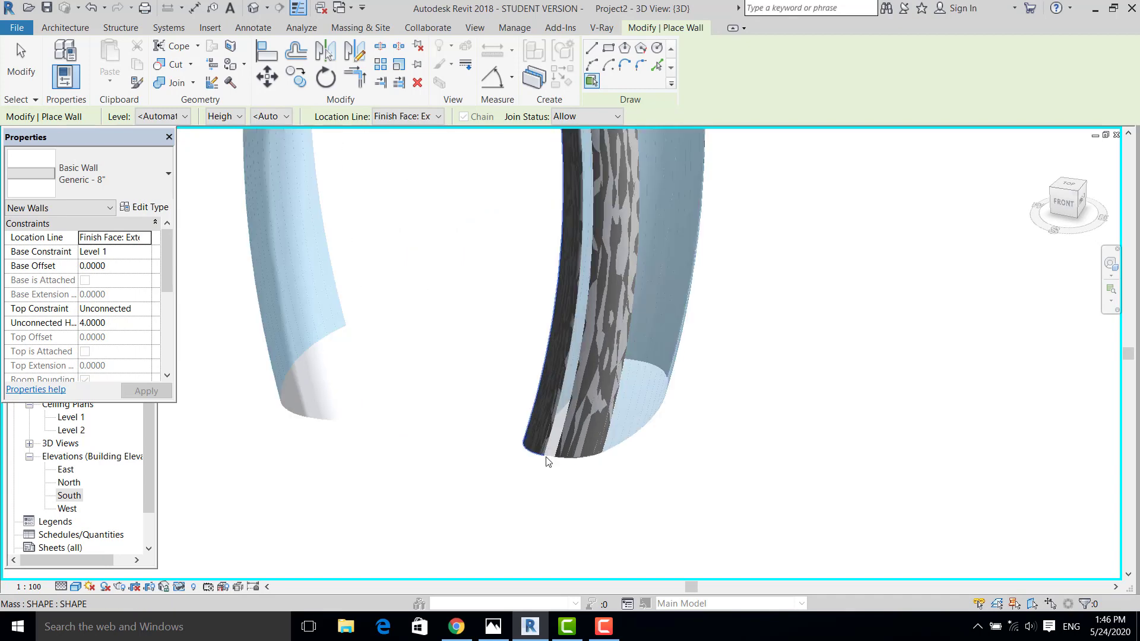
{"action": "scroll", "coordinate": [461, 468], "scroll_direction": "down", "scroll_amount": 4}
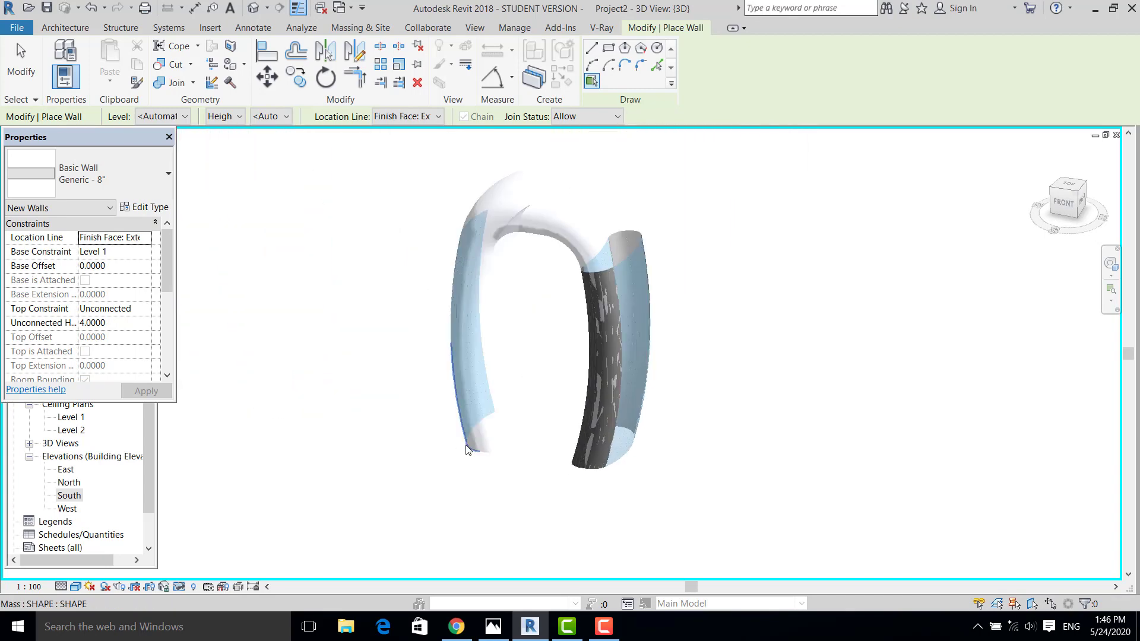
- Place Generic - 8" walls by face on the uncovered front edge faces of the other arch leg
{"action": "scroll", "coordinate": [473, 463], "scroll_direction": "up", "scroll_amount": 4}
{"action": "middle_click_drag", "start_coordinate": [502, 492], "coordinate": [512, 469], "text": "shift"}
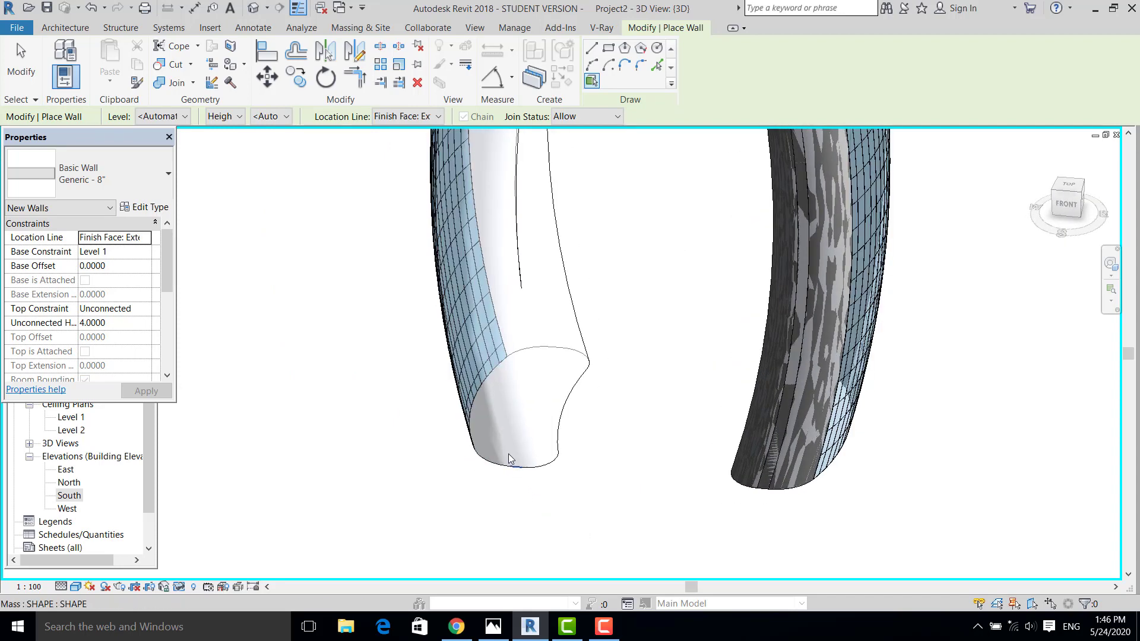
{"action": "left_click", "coordinate": [508, 455]}
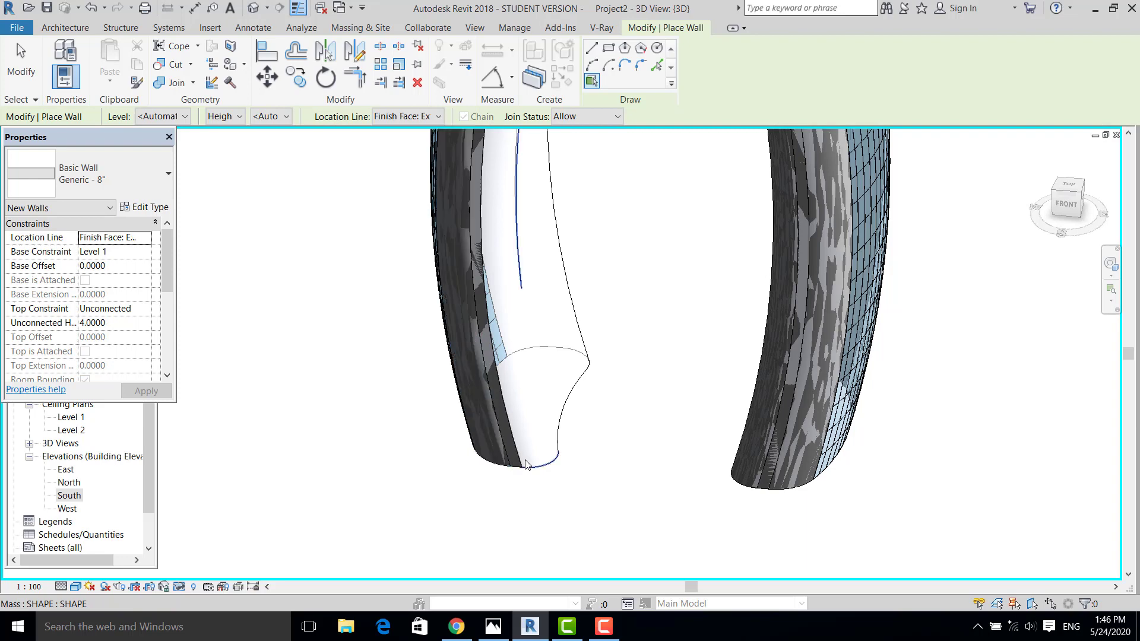
{"action": "left_click", "coordinate": [526, 453]}
{"action": "scroll", "coordinate": [567, 478], "scroll_direction": "down", "scroll_amount": 4}
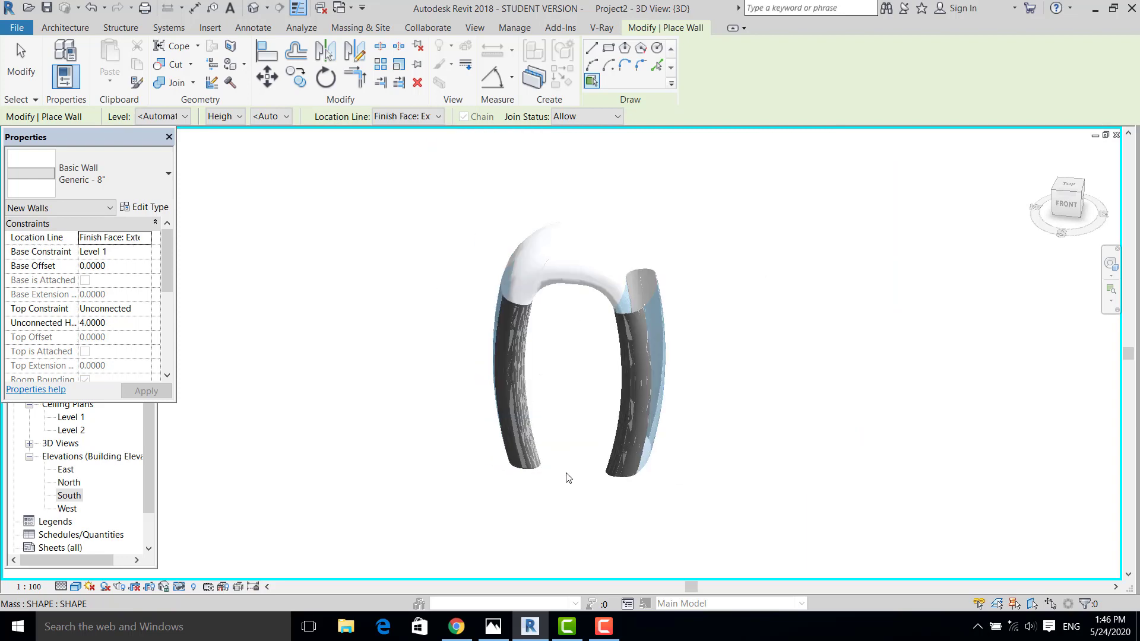
- Place a Generic - 8" wall by face on that leg's wide back edge face and undo the wall placed over its glazed face
{"action": "middle_click_drag", "start_coordinate": [606, 488], "coordinate": [593, 469], "text": "shift"}
{"action": "scroll", "coordinate": [643, 462], "scroll_direction": "up", "scroll_amount": 5}
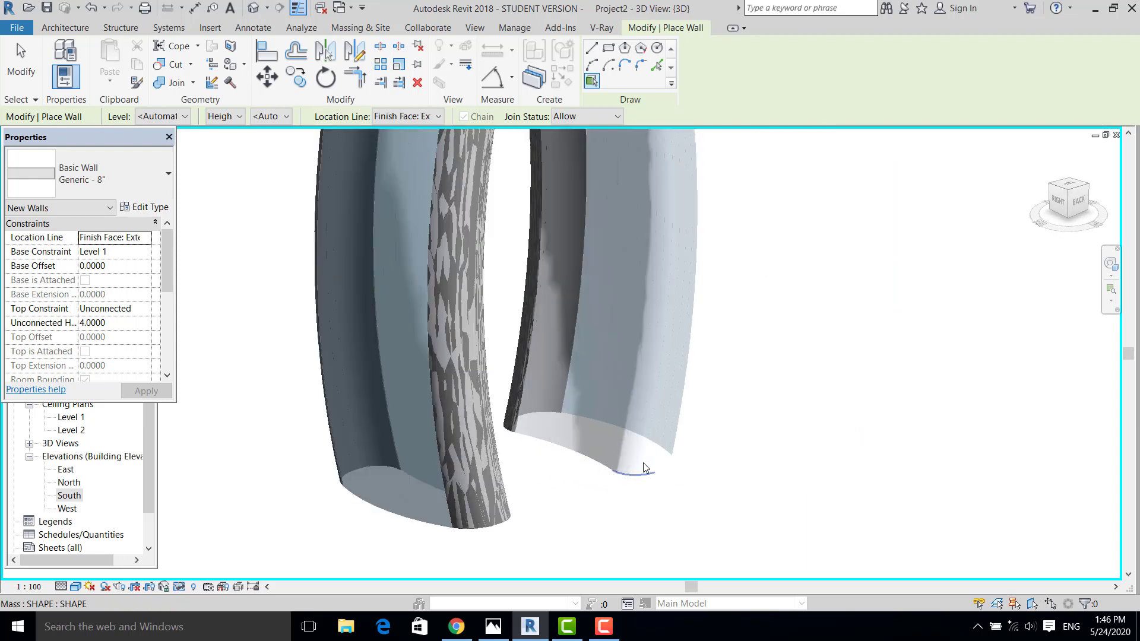
{"action": "left_click", "coordinate": [645, 469]}
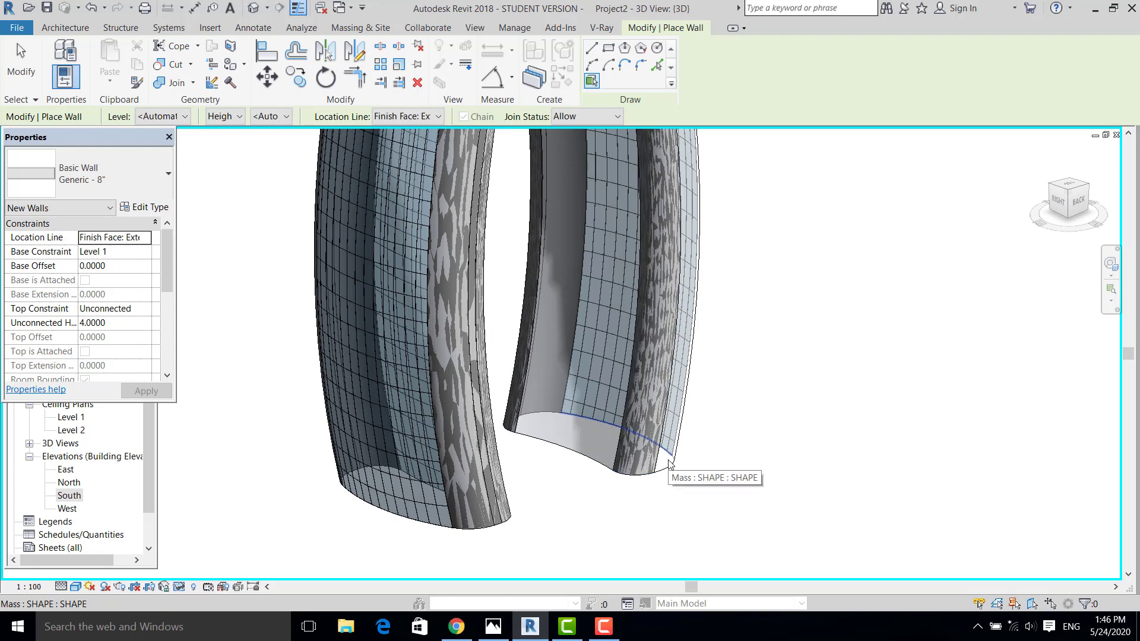
{"action": "left_click", "coordinate": [670, 464]}
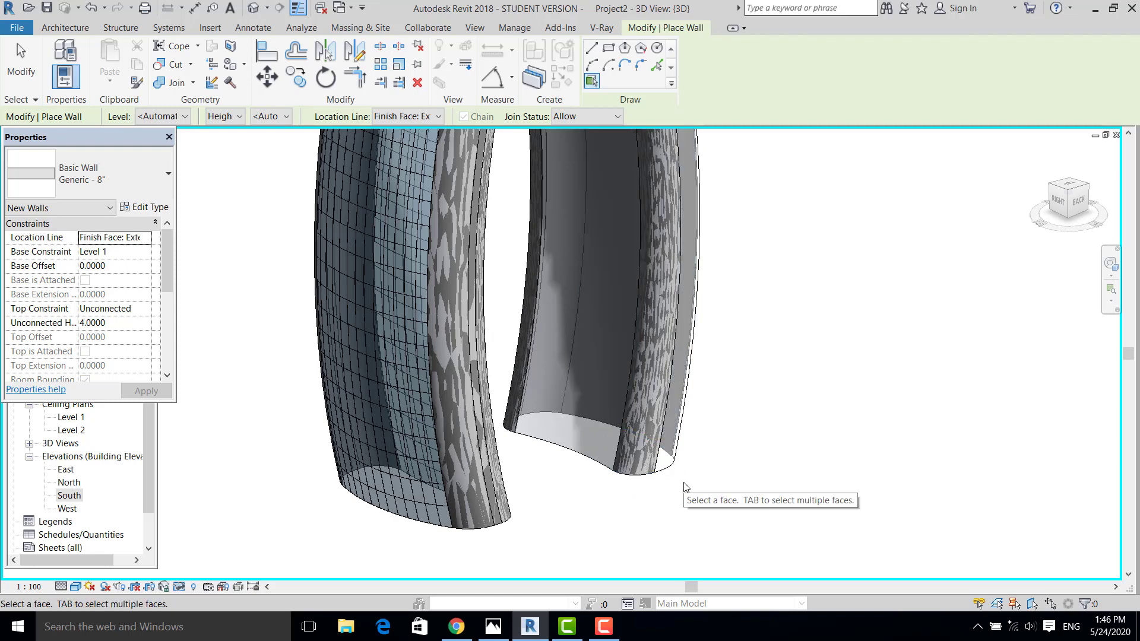
{"action": "key", "text": "ctrl+z"}
- Add a Generic - 8" wall by face to the narrow strip left beside the leg's back edge and end wall placement
{"action": "middle_click_drag", "start_coordinate": [683, 484], "coordinate": [651, 485], "text": "shift"}
{"action": "scroll", "coordinate": [653, 489], "scroll_direction": "up", "scroll_amount": 2}
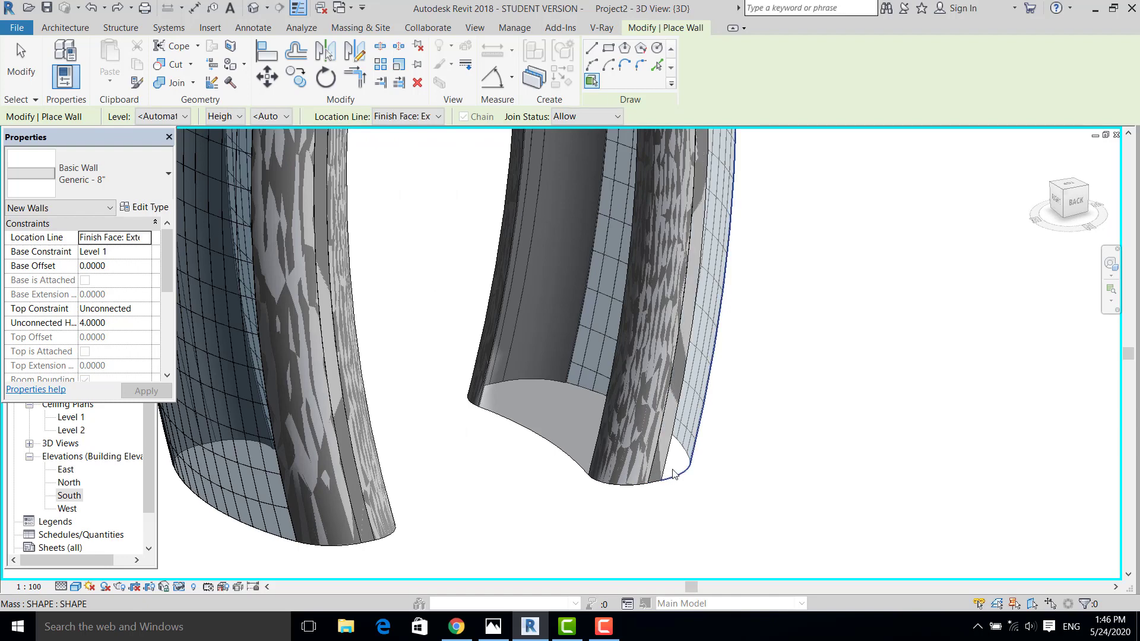
{"action": "middle_click_drag", "start_coordinate": [674, 473], "coordinate": [706, 457], "text": "shift"}
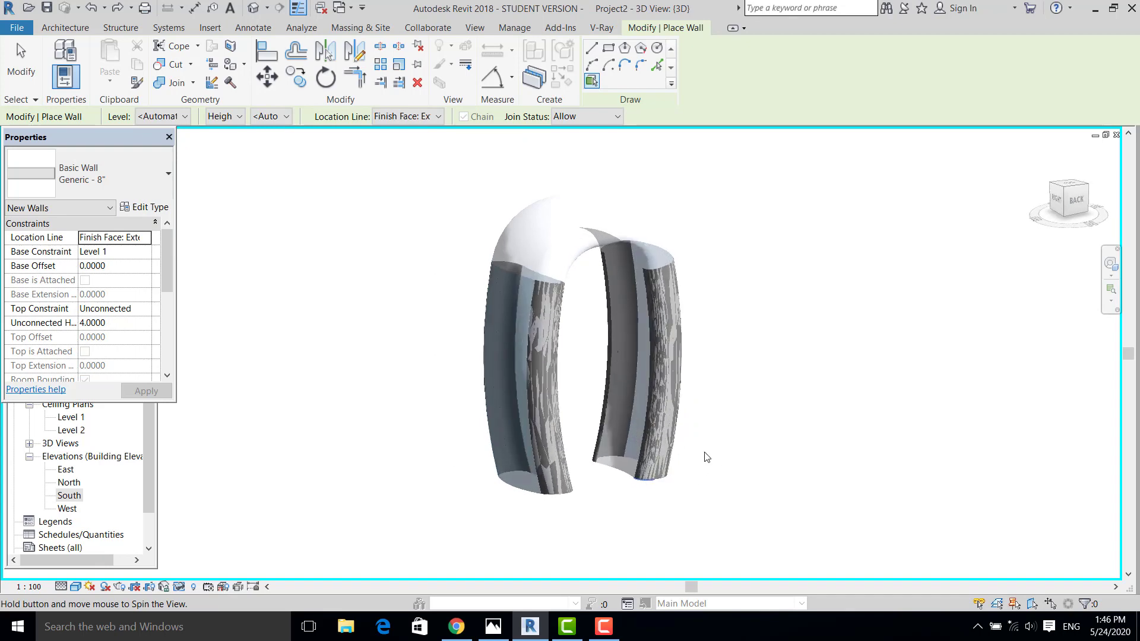
{"action": "scroll", "coordinate": [612, 459], "scroll_direction": "up", "scroll_amount": 3}
{"action": "scroll", "coordinate": [615, 454], "scroll_direction": "up", "scroll_amount": 2}
{"action": "key", "text": "Escape"}
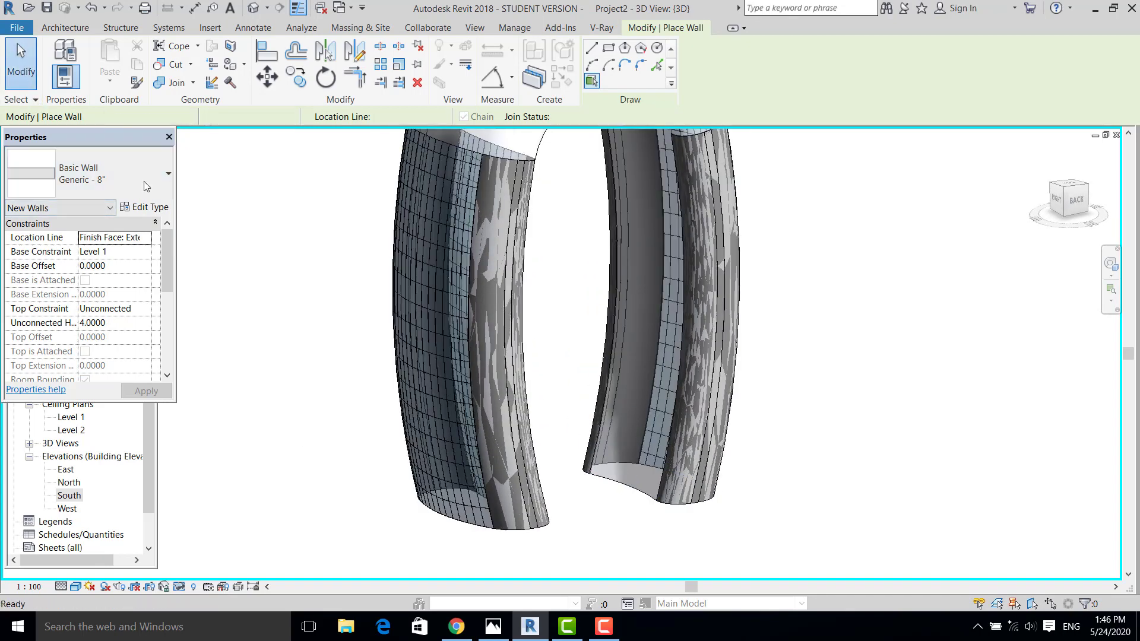
{"action": "key", "text": "Escape"}
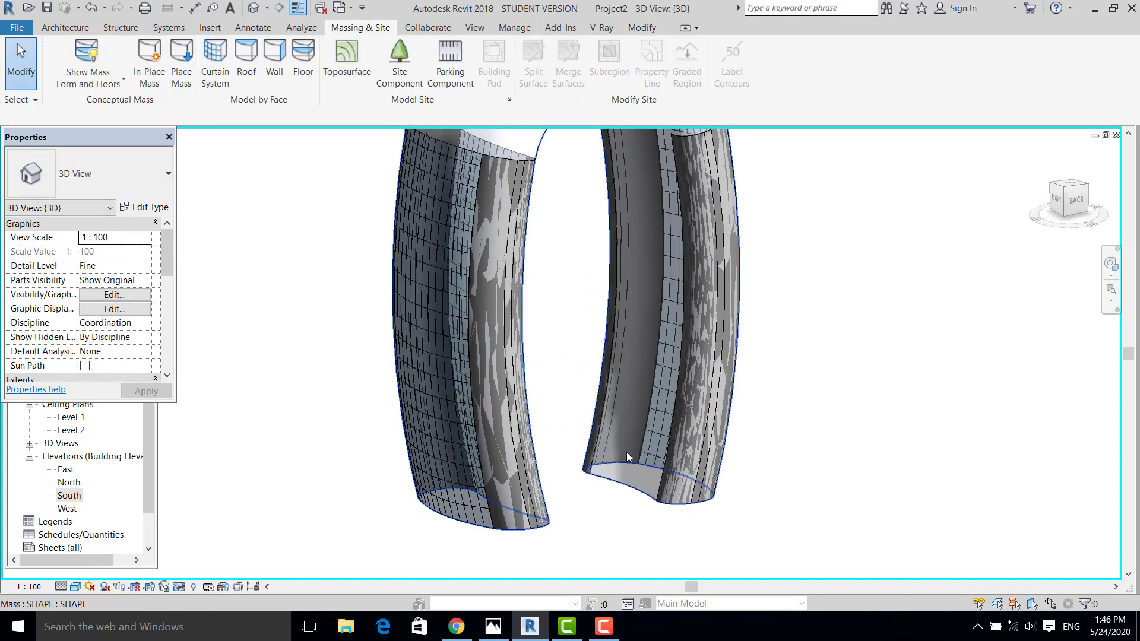
- Examine the mass's bottom face under the clad leg and the uncovered crown of the arch
{"action": "left_click", "coordinate": [633, 478]}
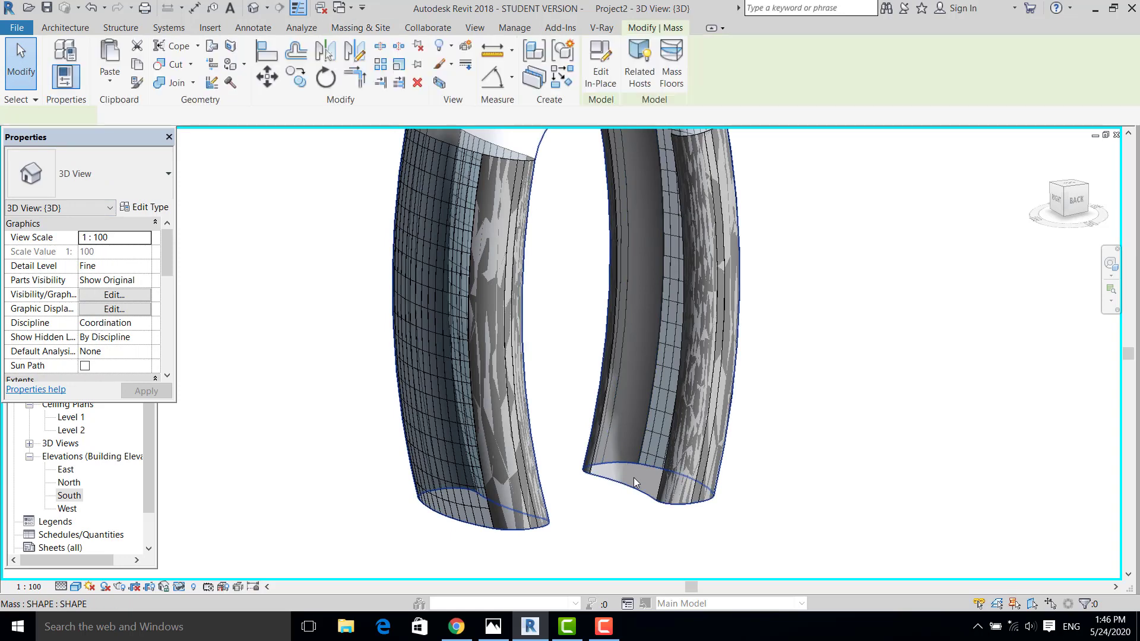
{"action": "key", "text": "Escape"}
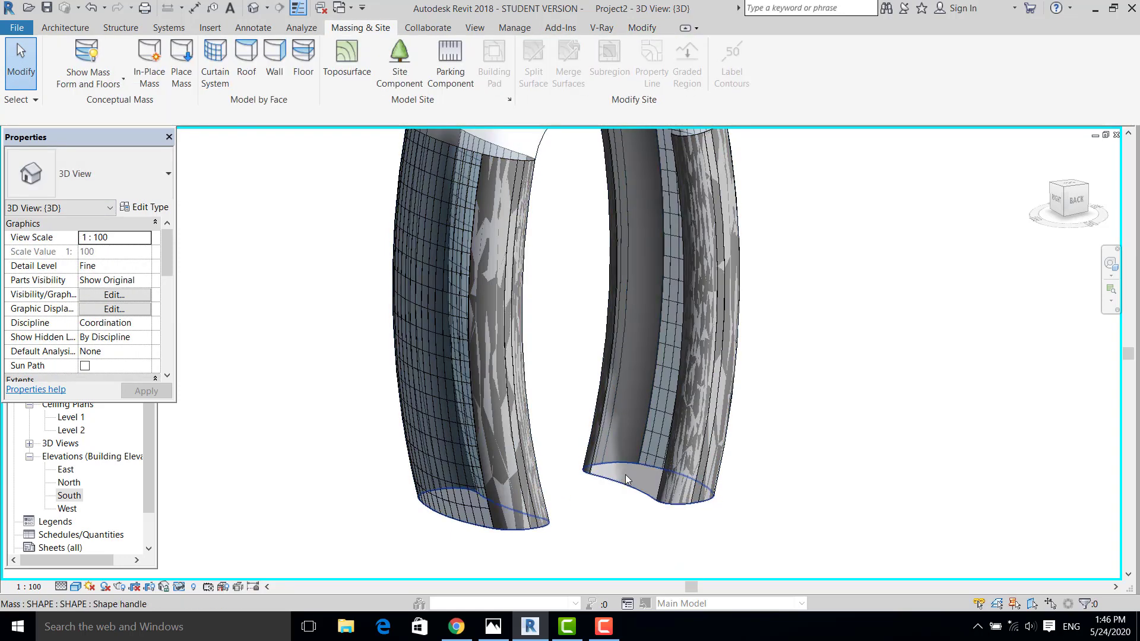
{"action": "left_click", "coordinate": [632, 473]}
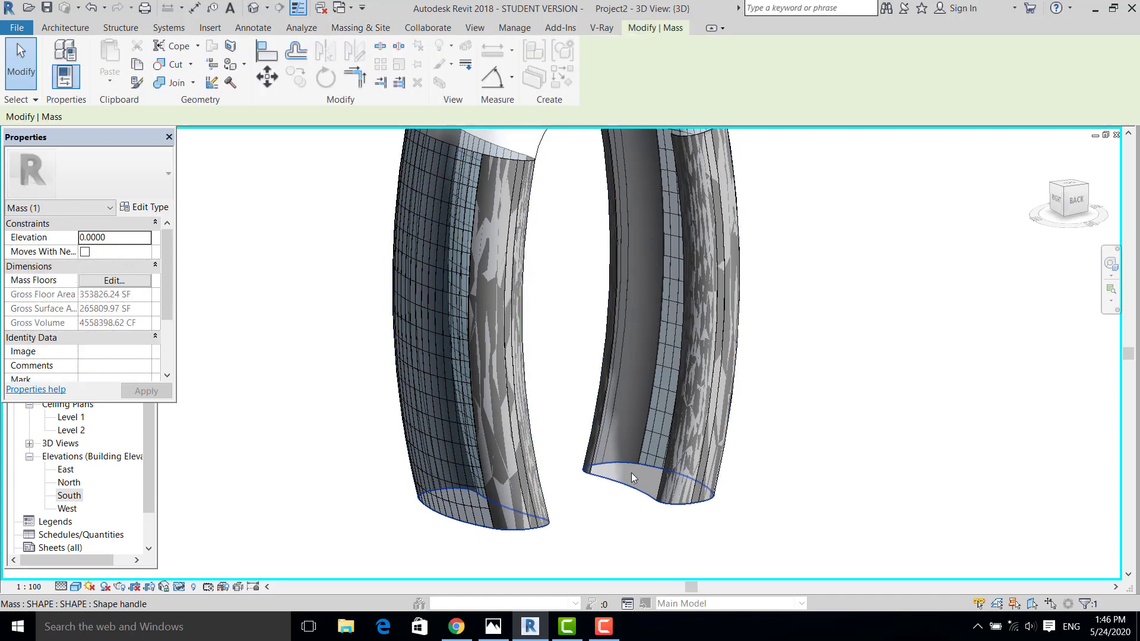
{"action": "left_click", "coordinate": [740, 476]}
{"action": "scroll", "coordinate": [776, 476], "scroll_direction": "down", "scroll_amount": 1}
{"action": "middle_click_drag", "start_coordinate": [777, 475], "coordinate": [749, 523]}
{"action": "scroll", "coordinate": [637, 276], "scroll_direction": "up", "scroll_amount": 1}
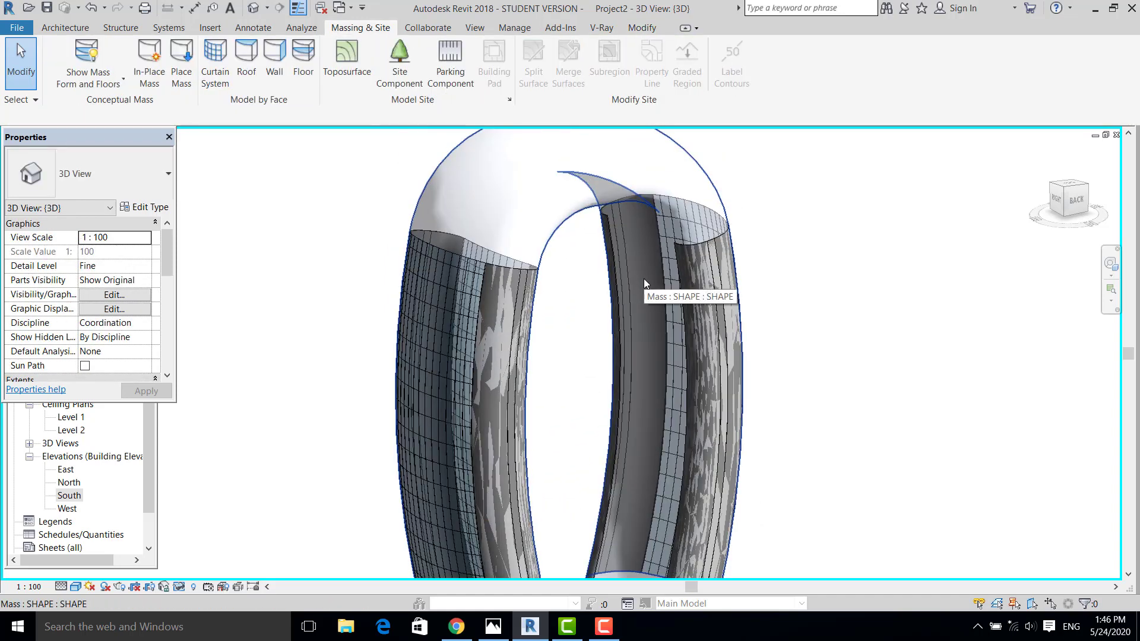
- Set the 3D view's visual style to Realistic and inspect the base of both arch legs
{"action": "left_click", "coordinate": [643, 279]}
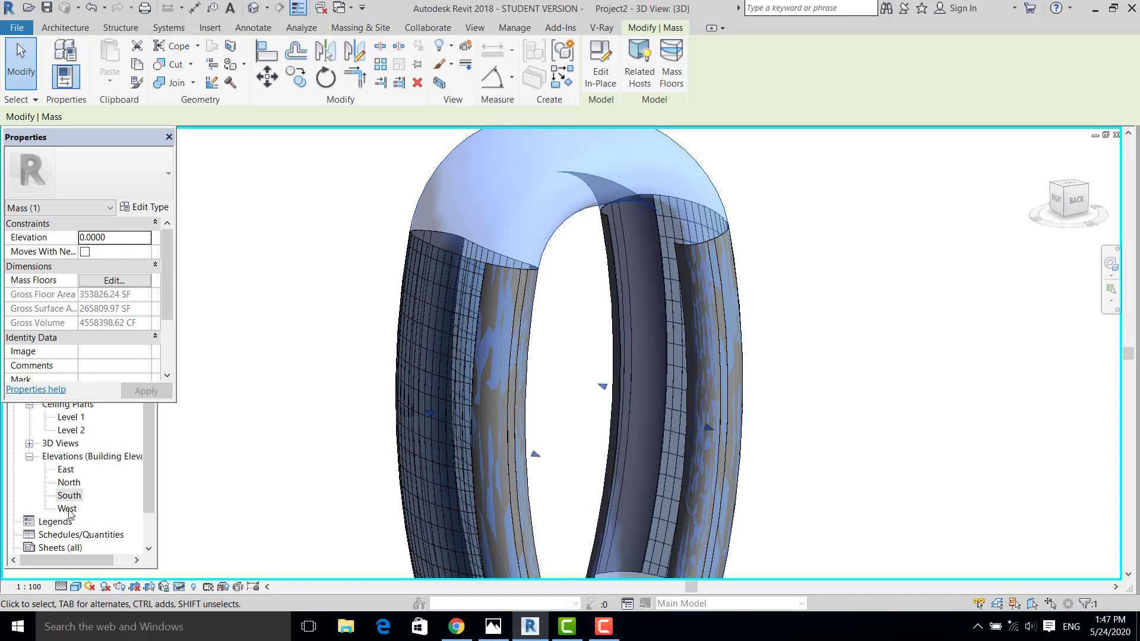
{"action": "left_click", "coordinate": [71, 587]}
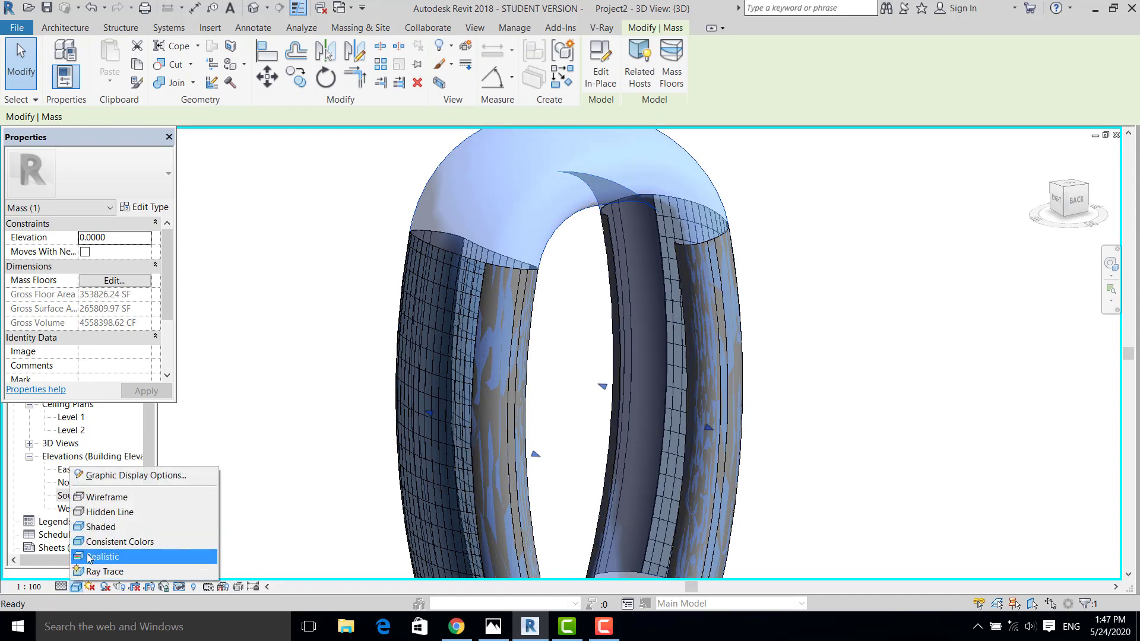
{"action": "left_click", "coordinate": [89, 557]}
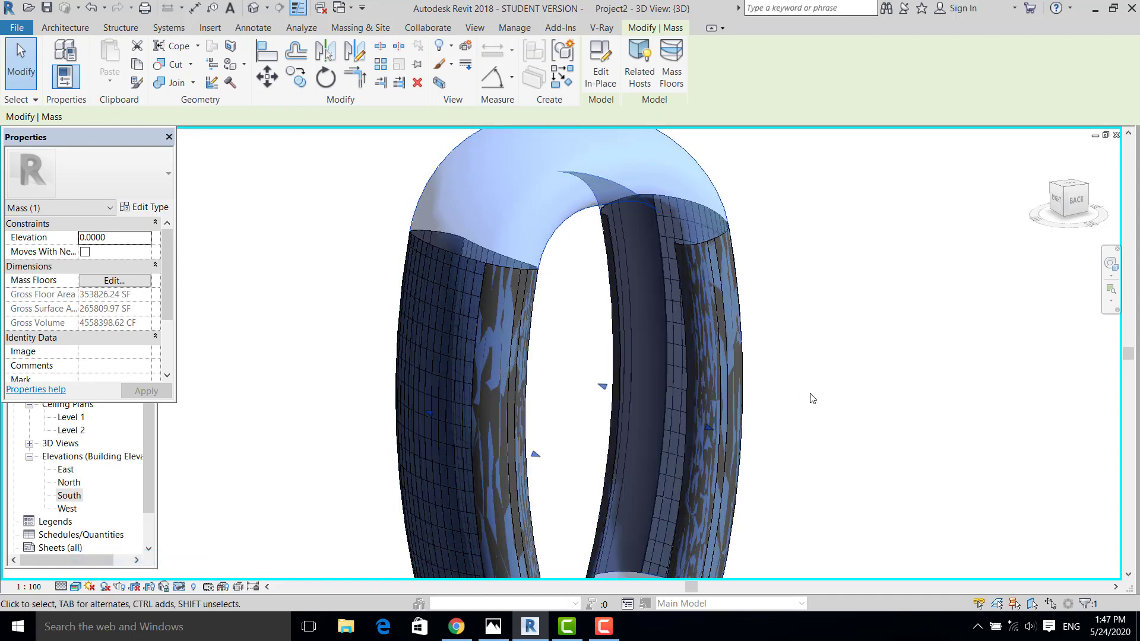
{"action": "scroll", "coordinate": [810, 428], "scroll_direction": "down", "scroll_amount": 2}
{"action": "left_click", "coordinate": [807, 459]}
{"action": "scroll", "coordinate": [647, 475], "scroll_direction": "up", "scroll_amount": 4}
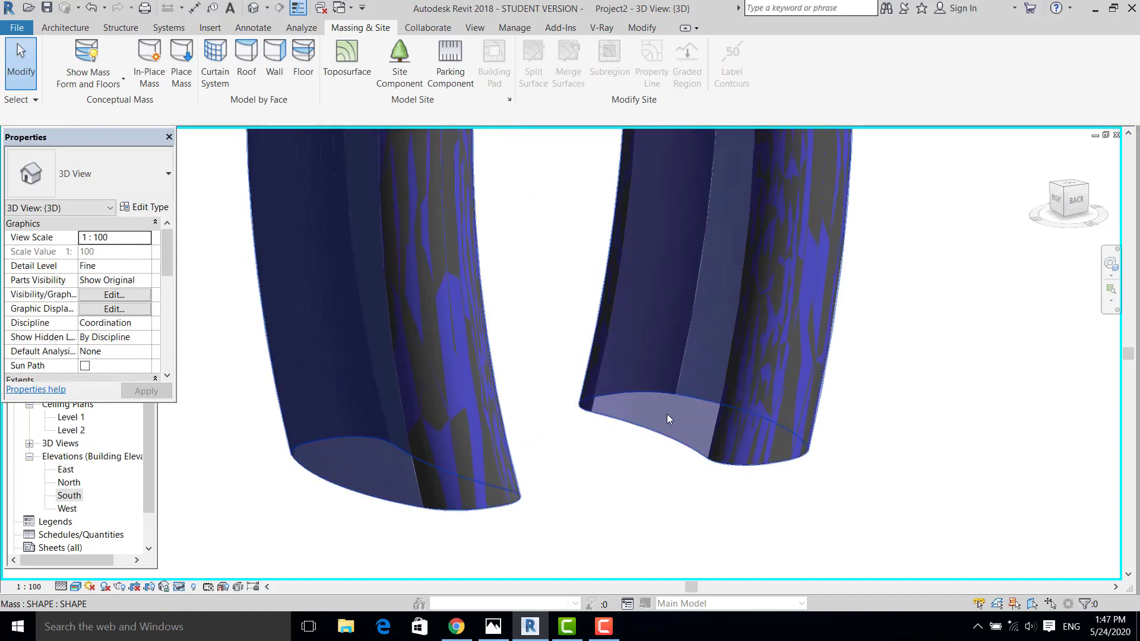
{"action": "left_click", "coordinate": [662, 419]}
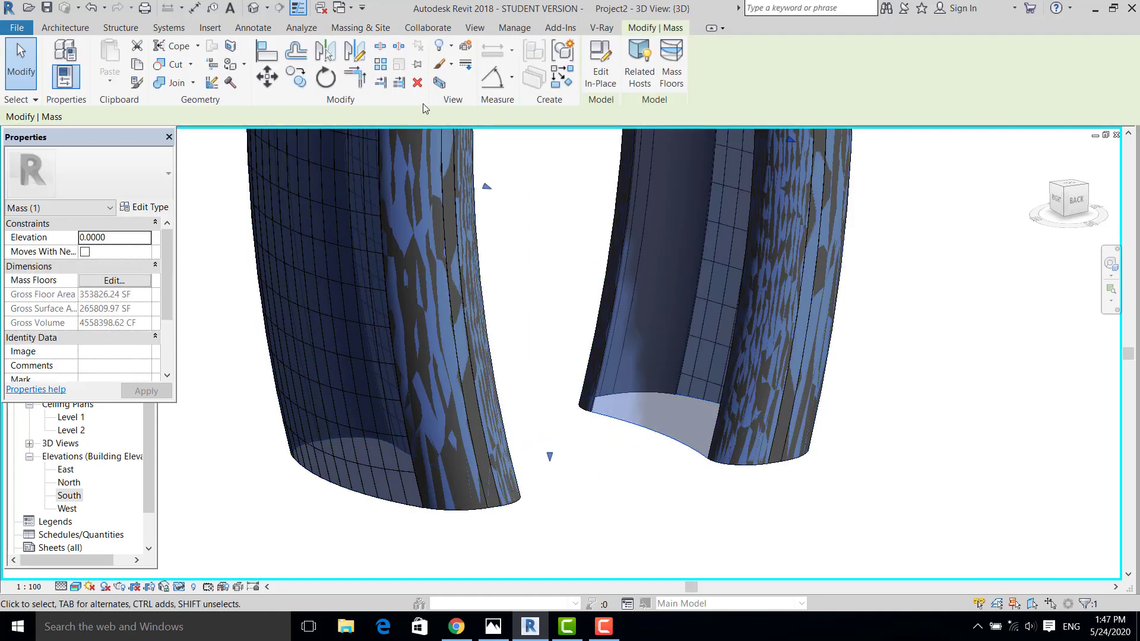
{"action": "left_click", "coordinate": [360, 27]}
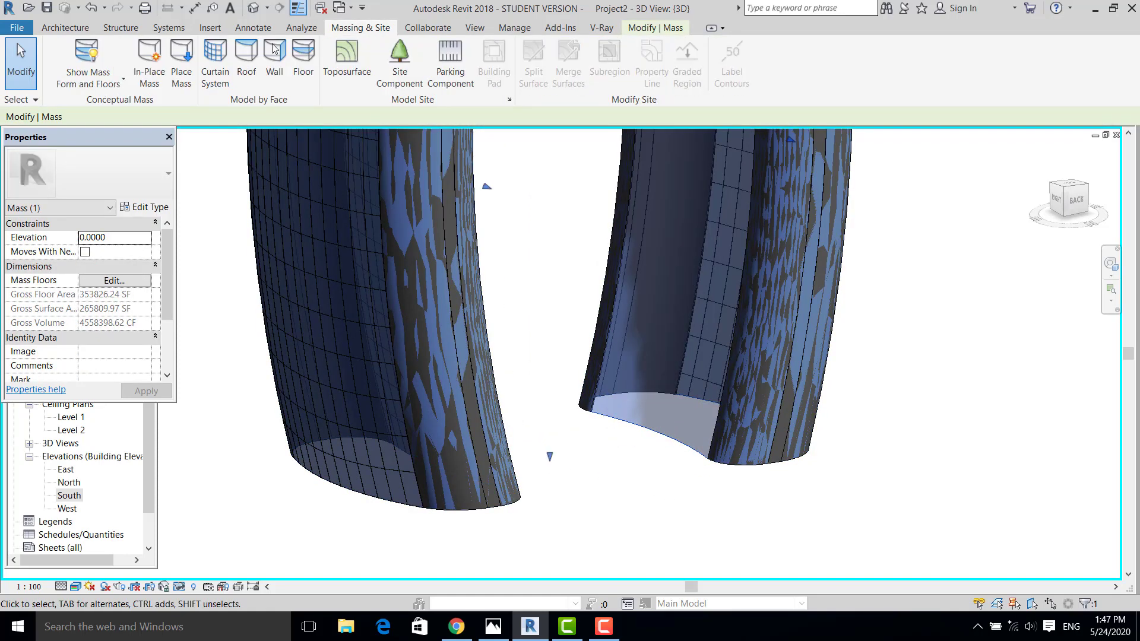
{"action": "left_click", "coordinate": [214, 59]}
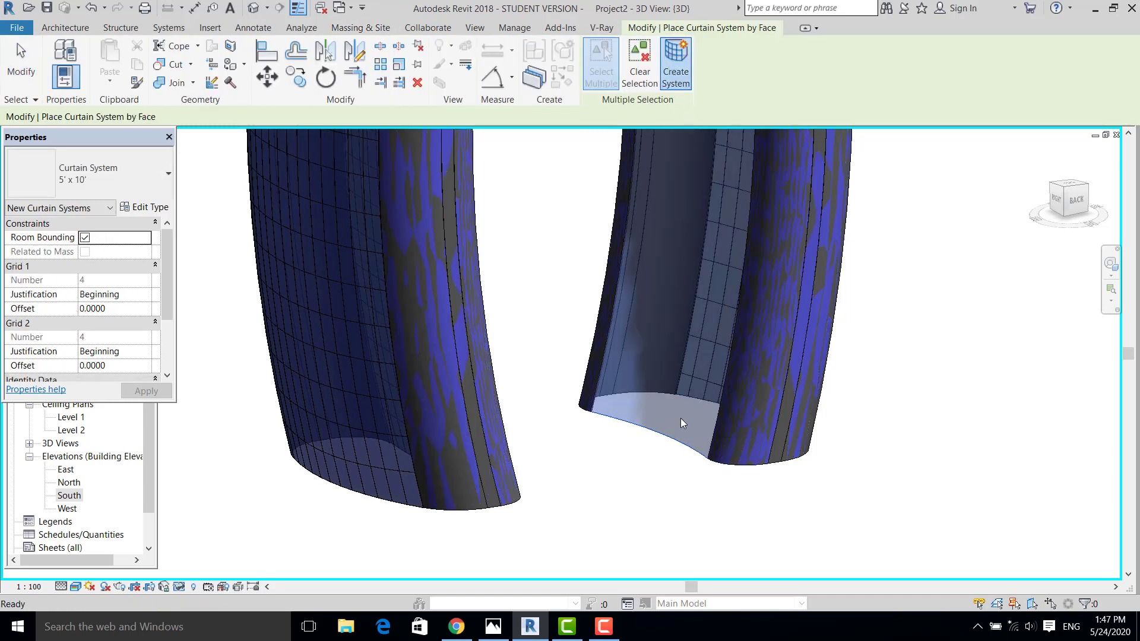
{"action": "left_click", "coordinate": [682, 461]}
{"action": "scroll", "coordinate": [681, 459], "scroll_direction": "down", "scroll_amount": 3}
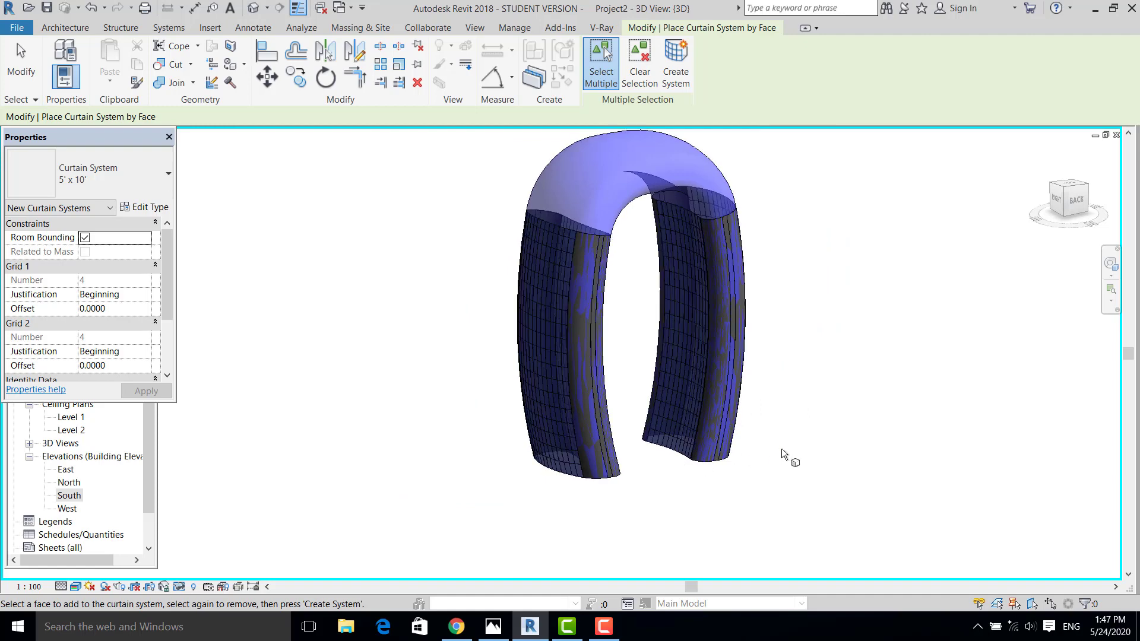
{"action": "scroll", "coordinate": [644, 333], "scroll_direction": "up", "scroll_amount": 3}
{"action": "scroll", "coordinate": [666, 389], "scroll_direction": "down", "scroll_amount": 2}
{"action": "middle_click_drag", "start_coordinate": [717, 393], "coordinate": [753, 420], "text": "shift"}
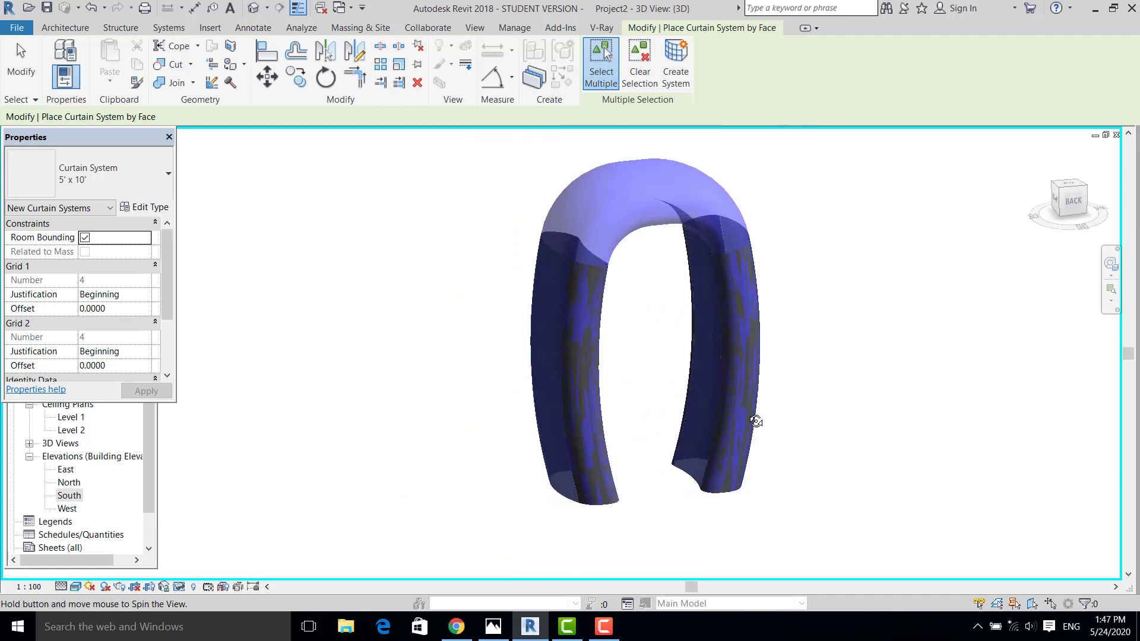
{"action": "left_click", "coordinate": [21, 60]}
{"action": "scroll", "coordinate": [629, 202], "scroll_direction": "up", "scroll_amount": 3}
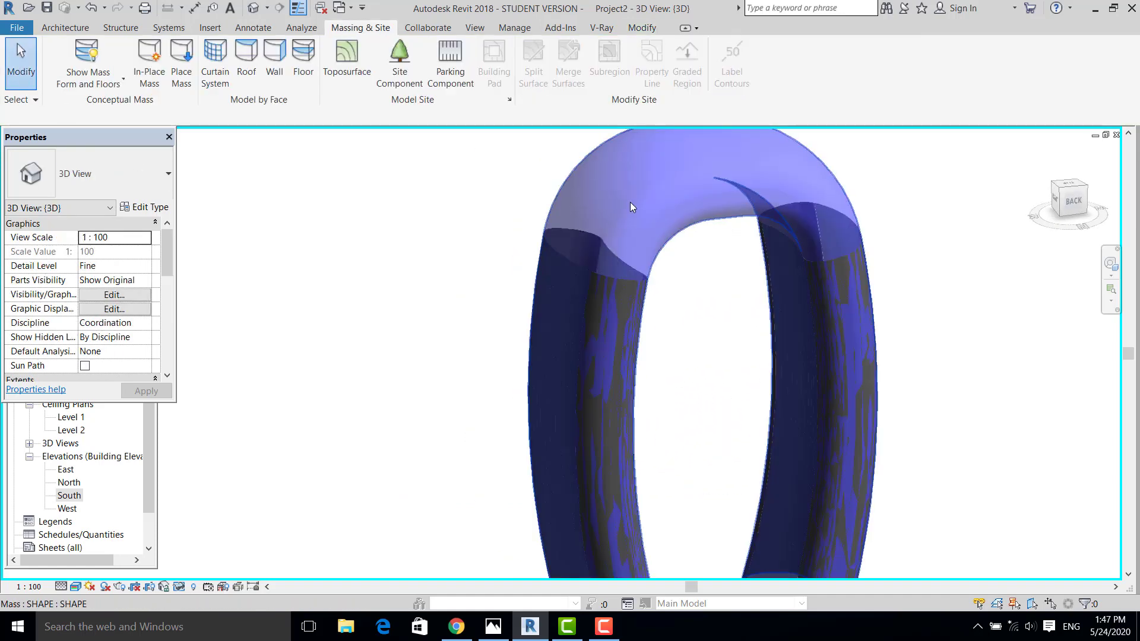
- Place Generic - 8" walls by face along the inner underside faces of the arch crown
{"action": "scroll", "coordinate": [580, 359], "scroll_direction": "down", "scroll_amount": 2}
{"action": "scroll", "coordinate": [631, 261], "scroll_direction": "up", "scroll_amount": 2}
{"action": "left_click", "coordinate": [631, 261]}
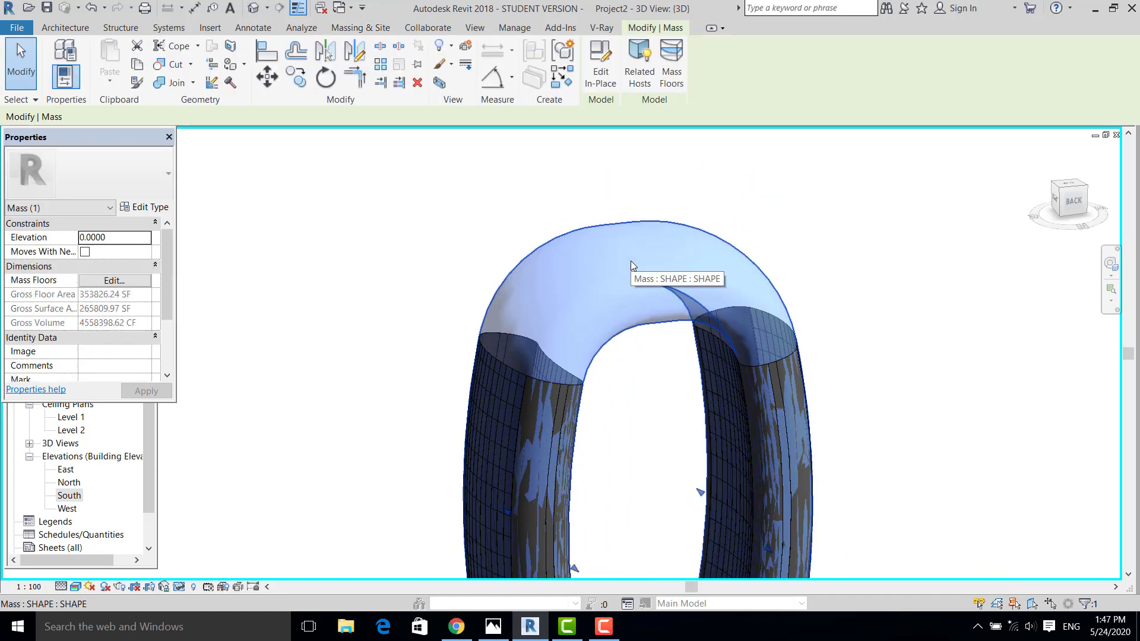
{"action": "middle_click_drag", "start_coordinate": [631, 261], "coordinate": [554, 222]}
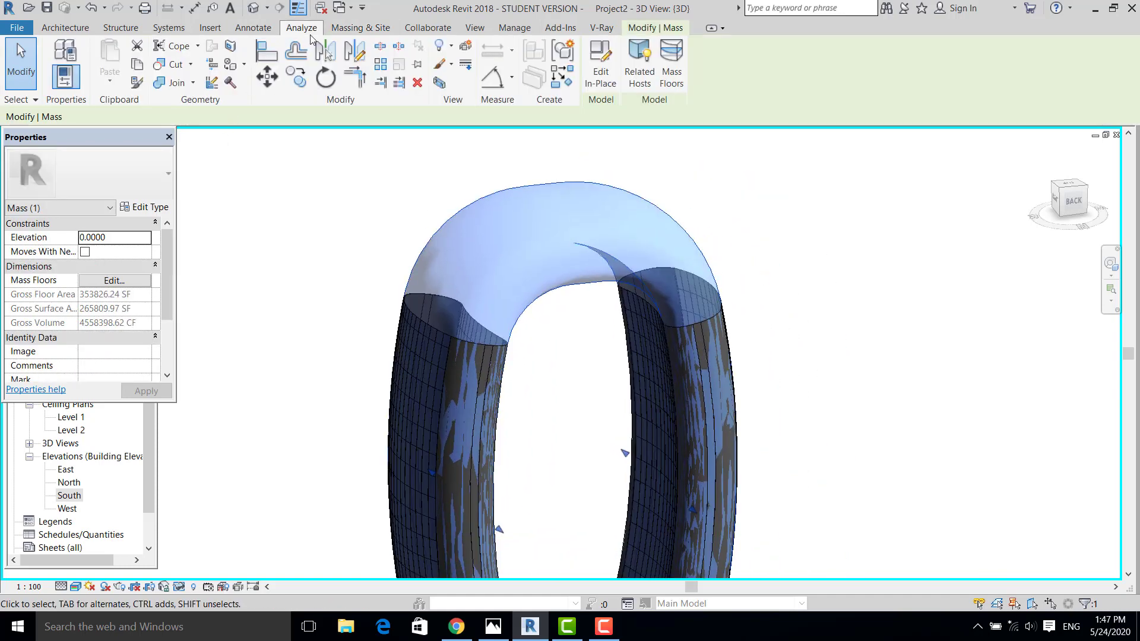
{"action": "left_click", "coordinate": [357, 28]}
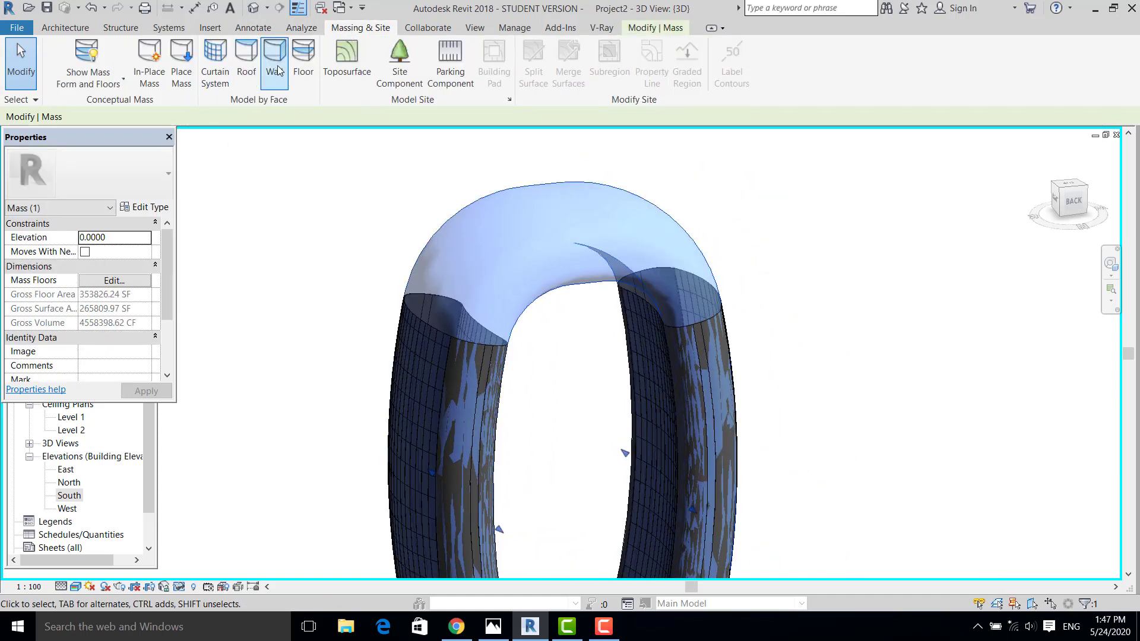
{"action": "left_click", "coordinate": [277, 66]}
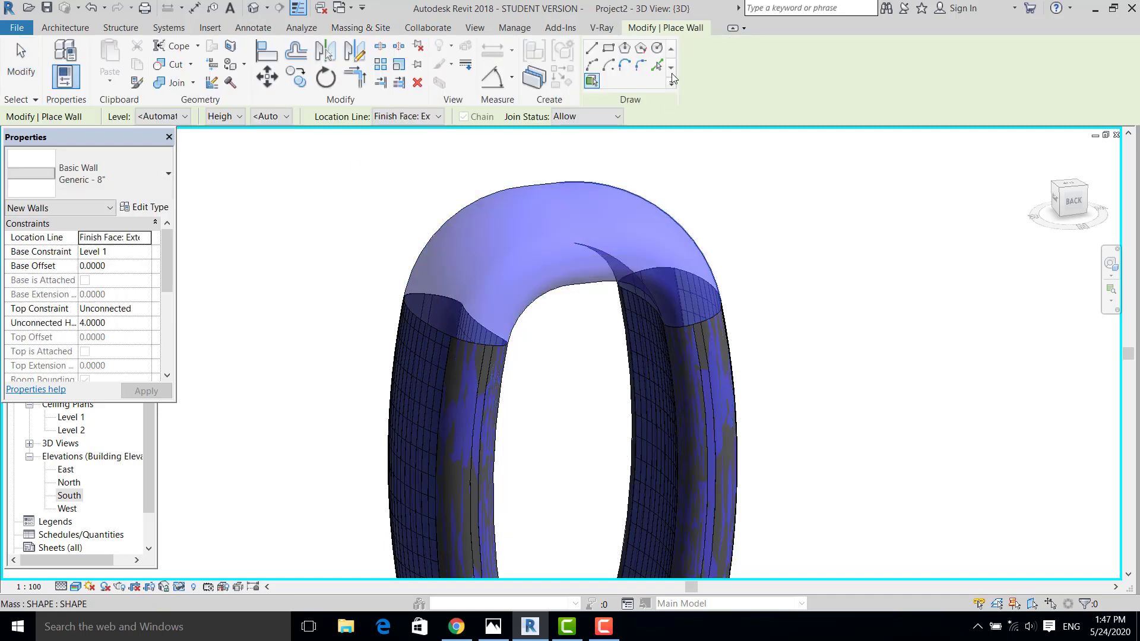
{"action": "middle_click_drag", "start_coordinate": [556, 224], "coordinate": [573, 271], "text": "shift"}
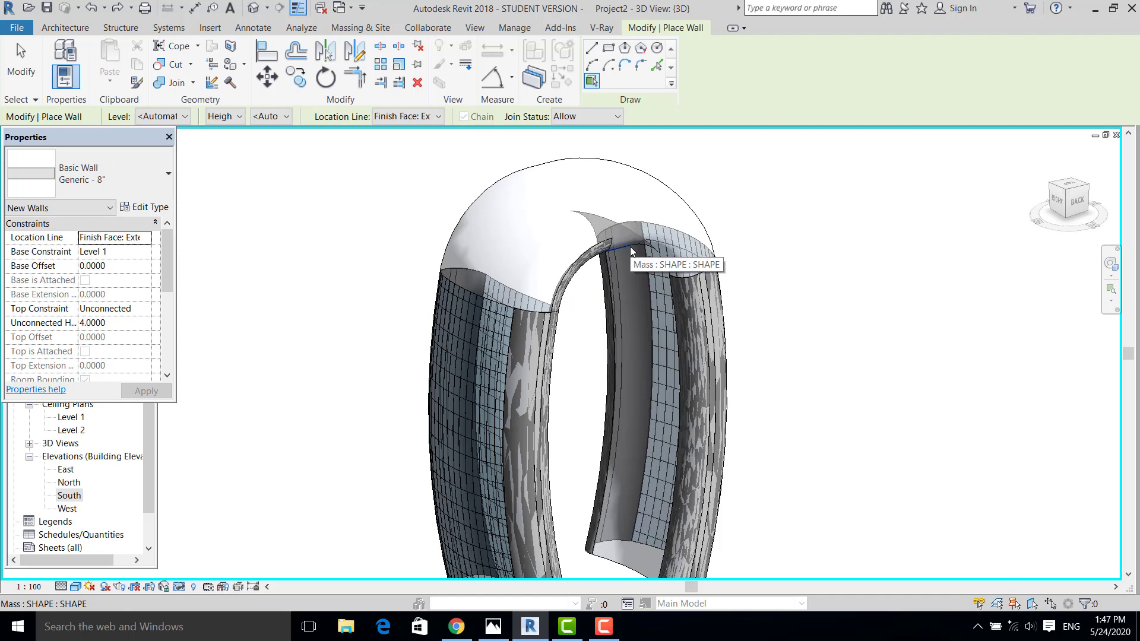
{"action": "scroll", "coordinate": [629, 247], "scroll_direction": "up", "scroll_amount": 3}
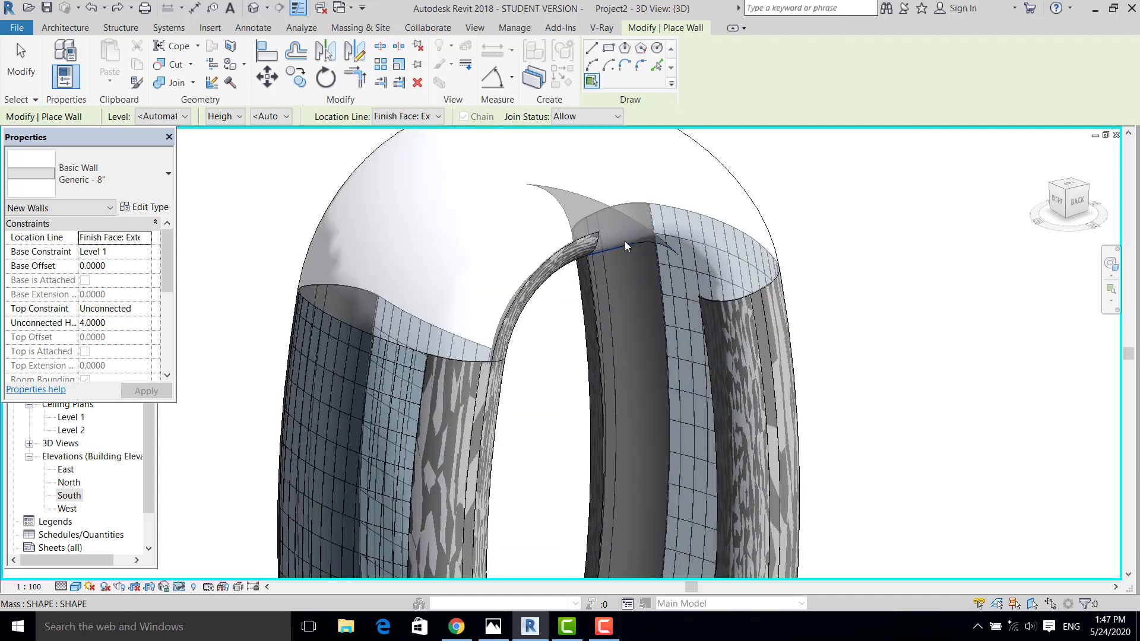
{"action": "left_click", "coordinate": [648, 237]}
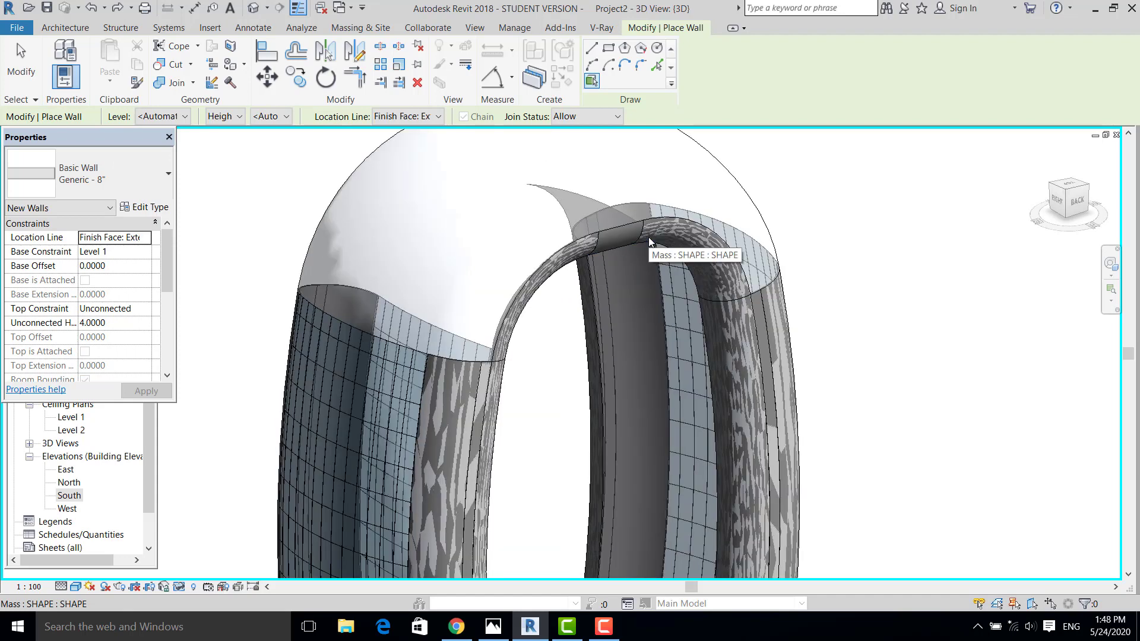
- Cover the back edge faces and the outer face of the arch crown with Generic - 8" walls by face
{"action": "left_click", "coordinate": [727, 215]}
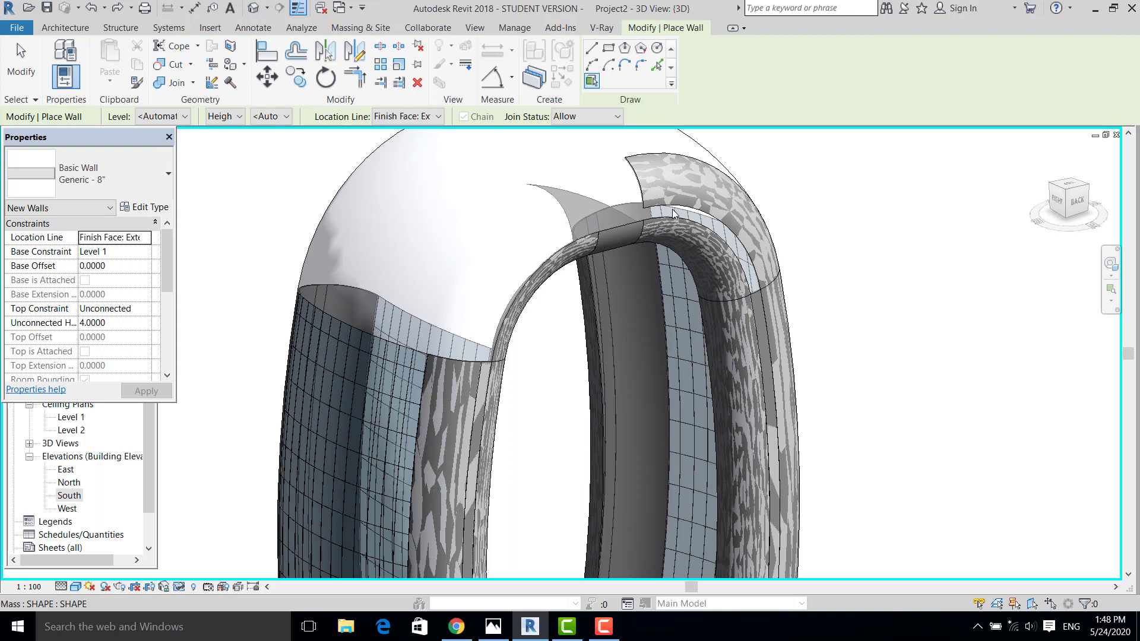
{"action": "left_click", "coordinate": [611, 215]}
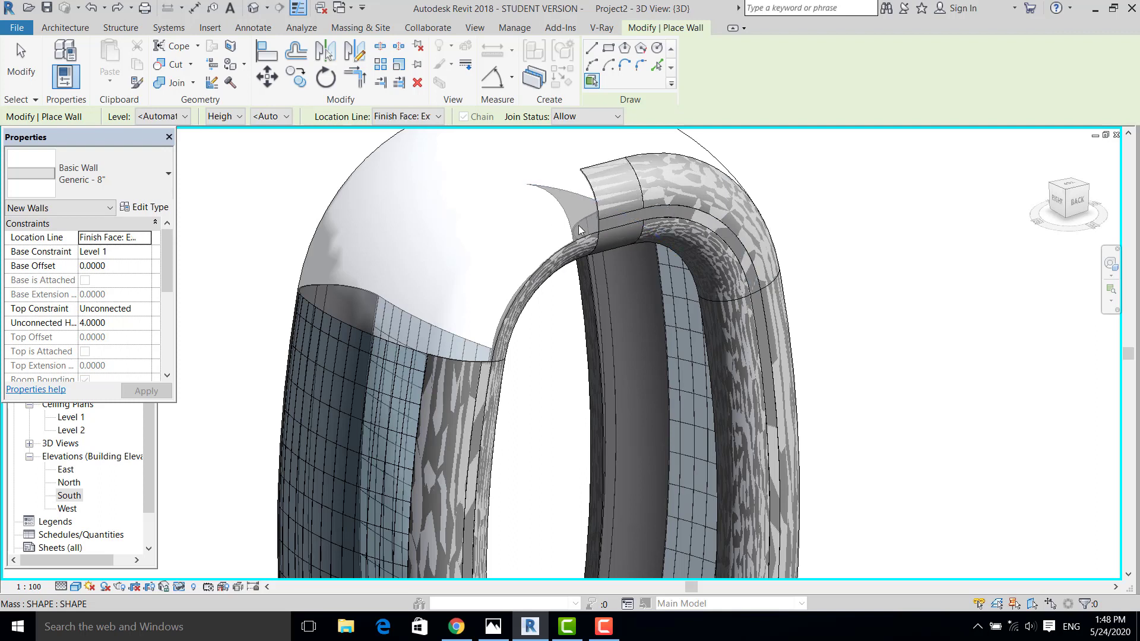
{"action": "left_click", "coordinate": [550, 266]}
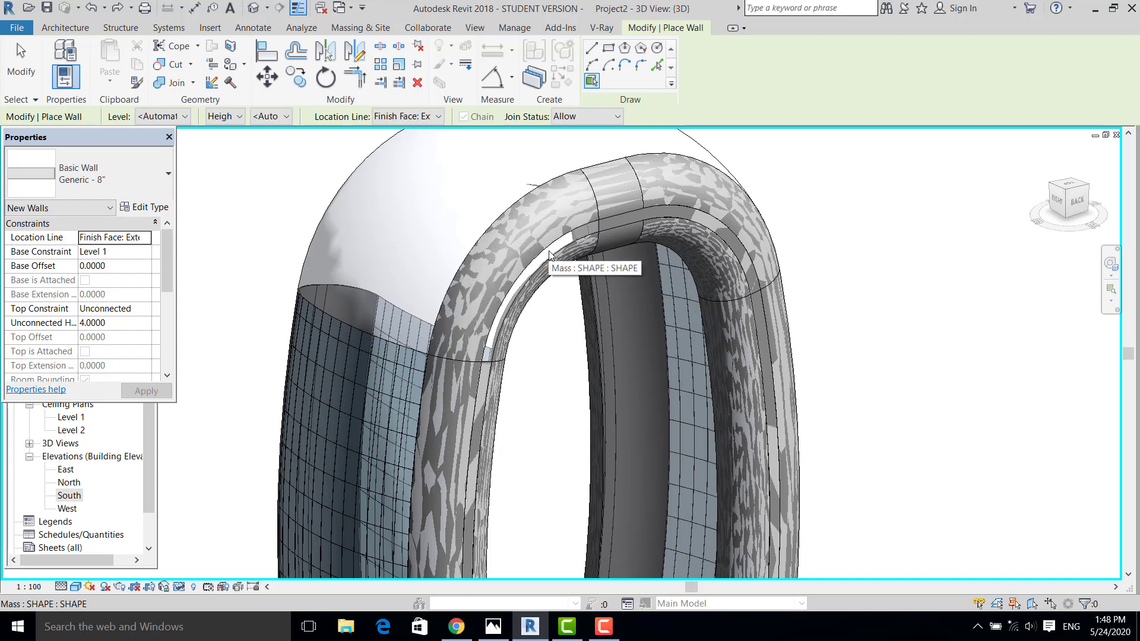
{"action": "middle_click_drag", "start_coordinate": [549, 255], "coordinate": [510, 285], "text": "shift"}
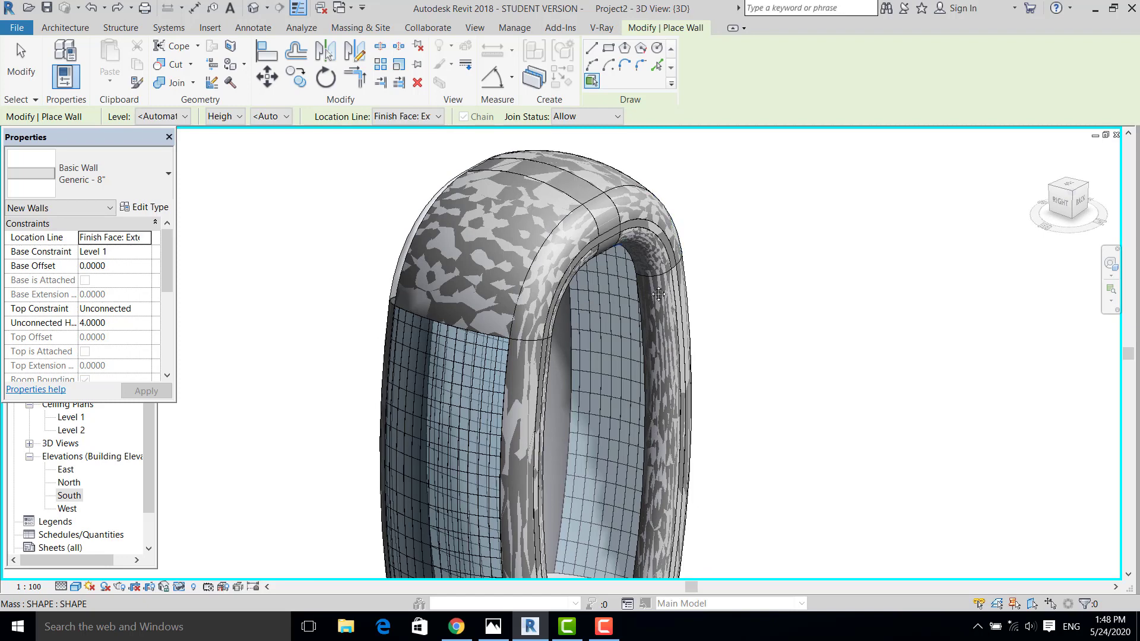
- Cover the front rim and remaining inner underside faces of the arch crown with Generic - 8" walls by face
{"action": "middle_click_drag", "start_coordinate": [609, 199], "coordinate": [537, 261], "text": "shift"}
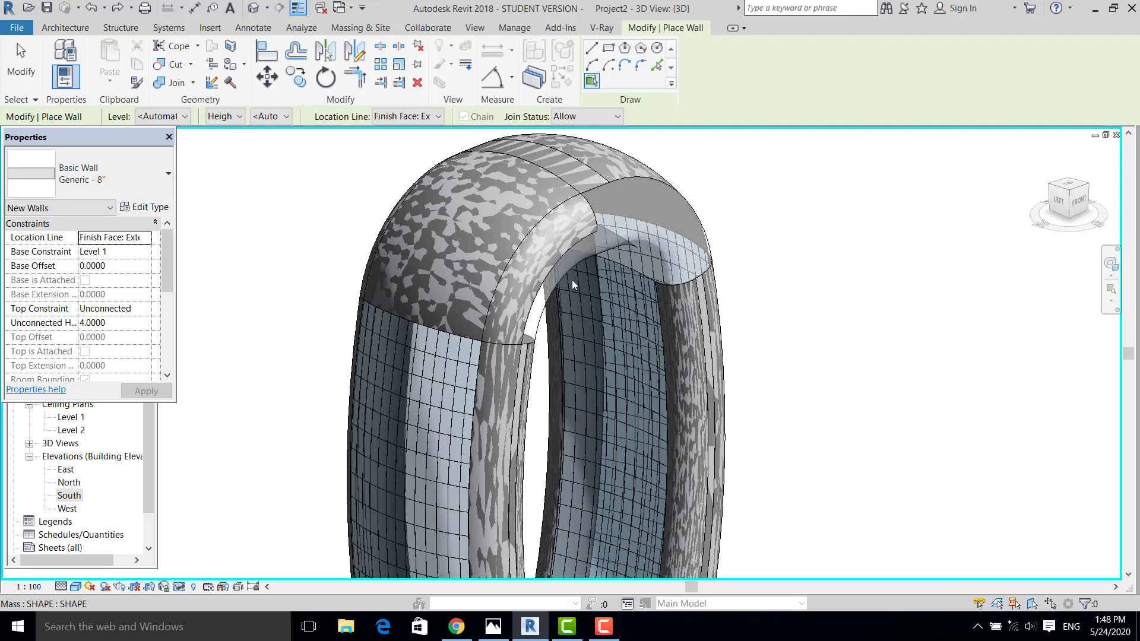
{"action": "middle_click_drag", "start_coordinate": [583, 255], "coordinate": [546, 248], "text": "shift"}
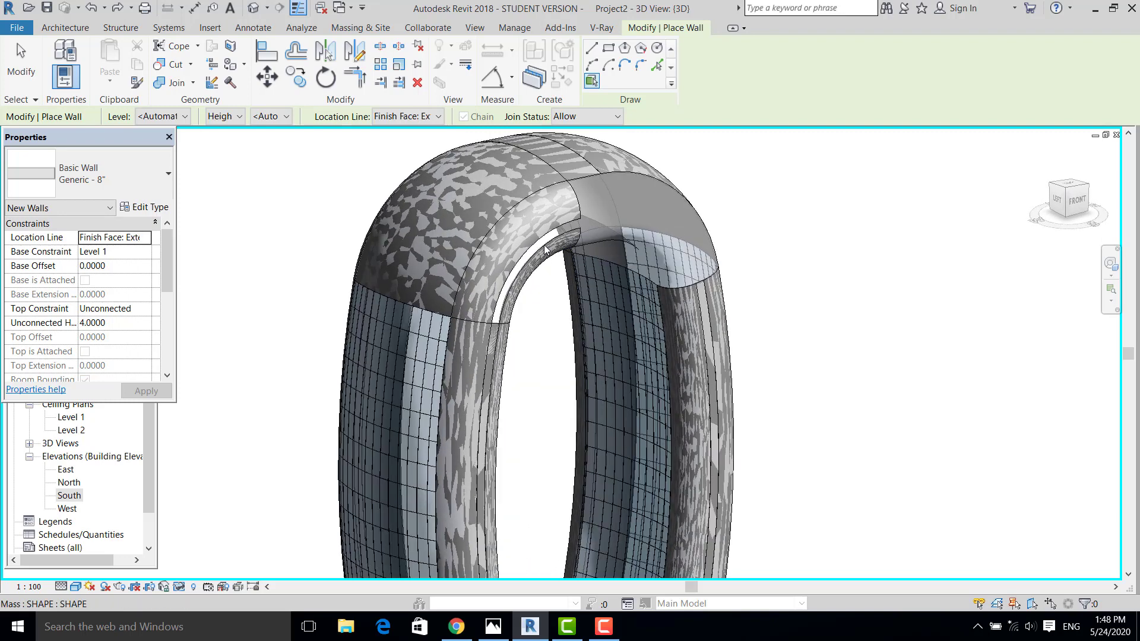
{"action": "scroll", "coordinate": [545, 249], "scroll_direction": "up", "scroll_amount": 3}
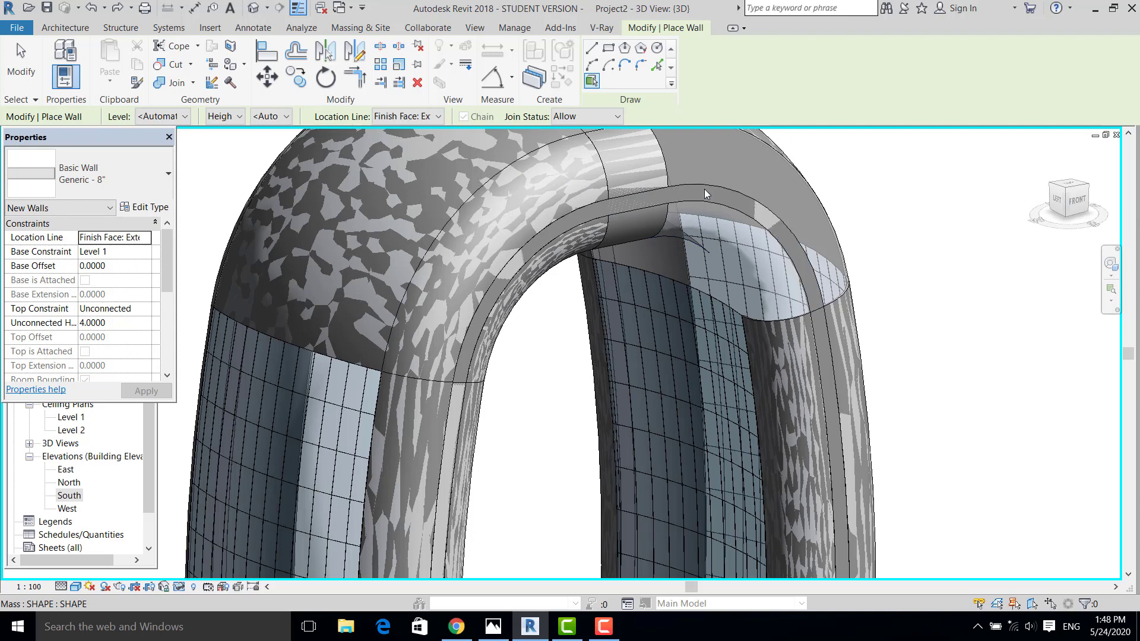
{"action": "scroll", "coordinate": [696, 219], "scroll_direction": "up", "scroll_amount": 2}
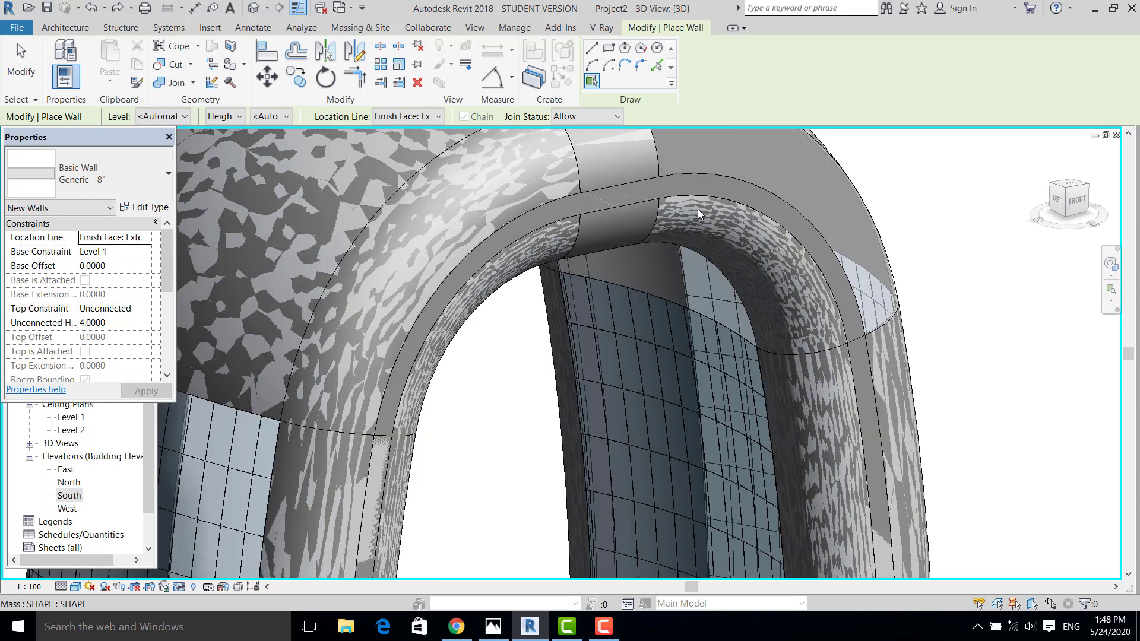
{"action": "middle_click_drag", "start_coordinate": [636, 290], "coordinate": [644, 258], "text": "shift"}
{"action": "left_click", "coordinate": [644, 258]}
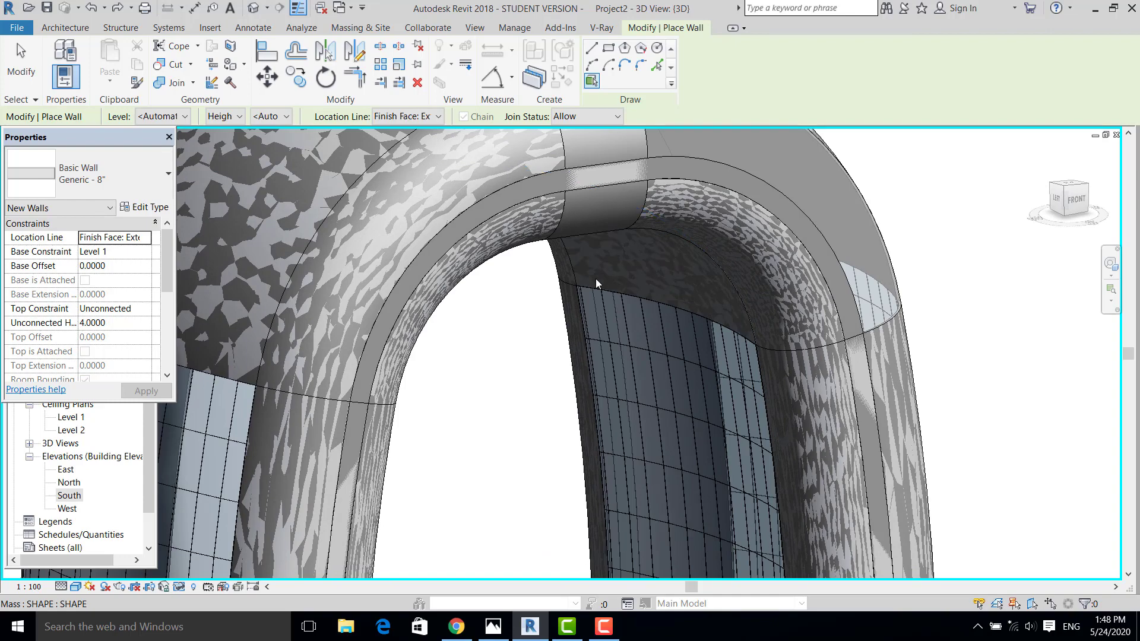
- Place a Generic - 8" wall on the remaining uncovered front edge face of the crown and check the arch all round
{"action": "scroll", "coordinate": [596, 279], "scroll_direction": "down", "scroll_amount": 2}
{"action": "middle_click_drag", "start_coordinate": [527, 282], "coordinate": [441, 252], "text": "shift"}
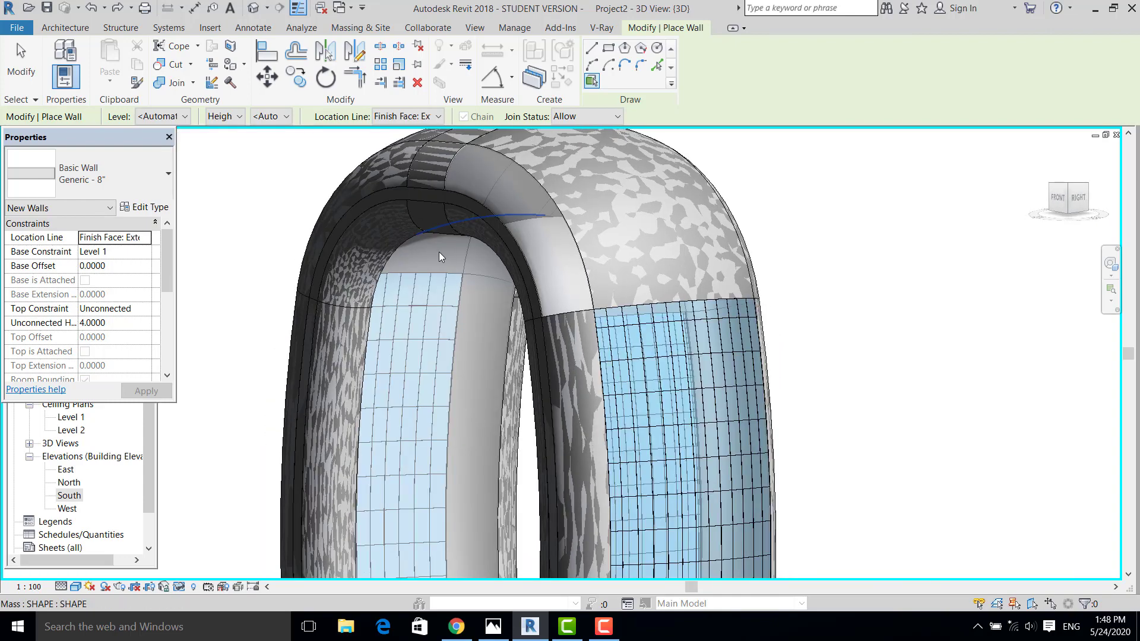
{"action": "scroll", "coordinate": [439, 251], "scroll_direction": "down", "scroll_amount": 3}
{"action": "middle_click_drag", "start_coordinate": [490, 336], "coordinate": [579, 297], "text": "shift"}
{"action": "scroll", "coordinate": [675, 297], "scroll_direction": "up", "scroll_amount": 2}
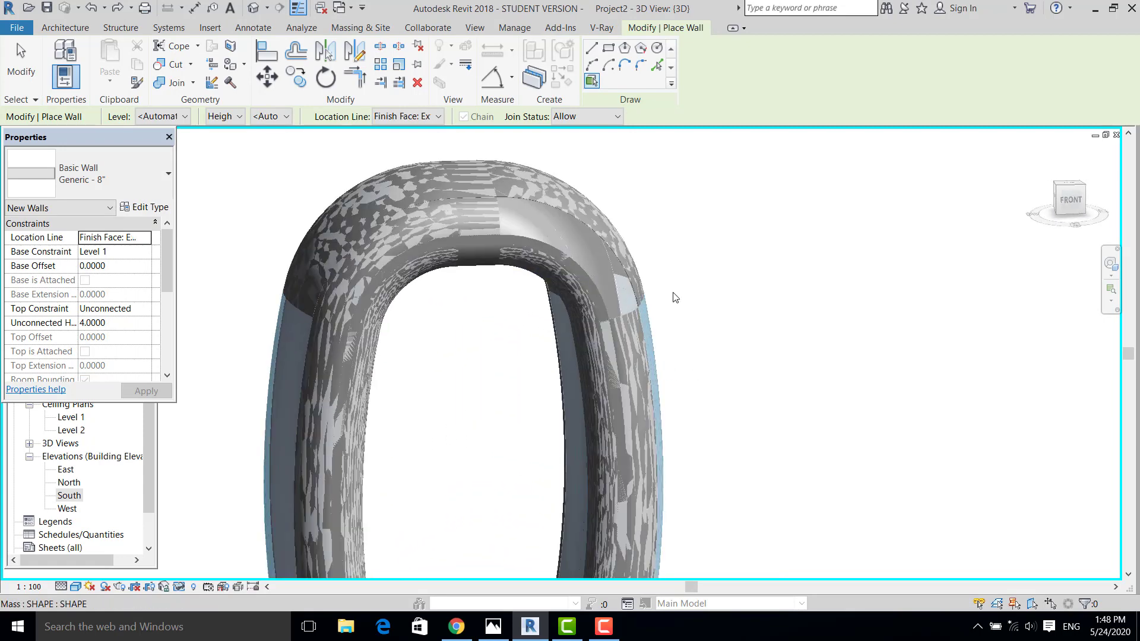
{"action": "scroll", "coordinate": [732, 333], "scroll_direction": "up", "scroll_amount": 1}
{"action": "middle_click_drag", "start_coordinate": [489, 433], "coordinate": [399, 231], "text": "shift"}
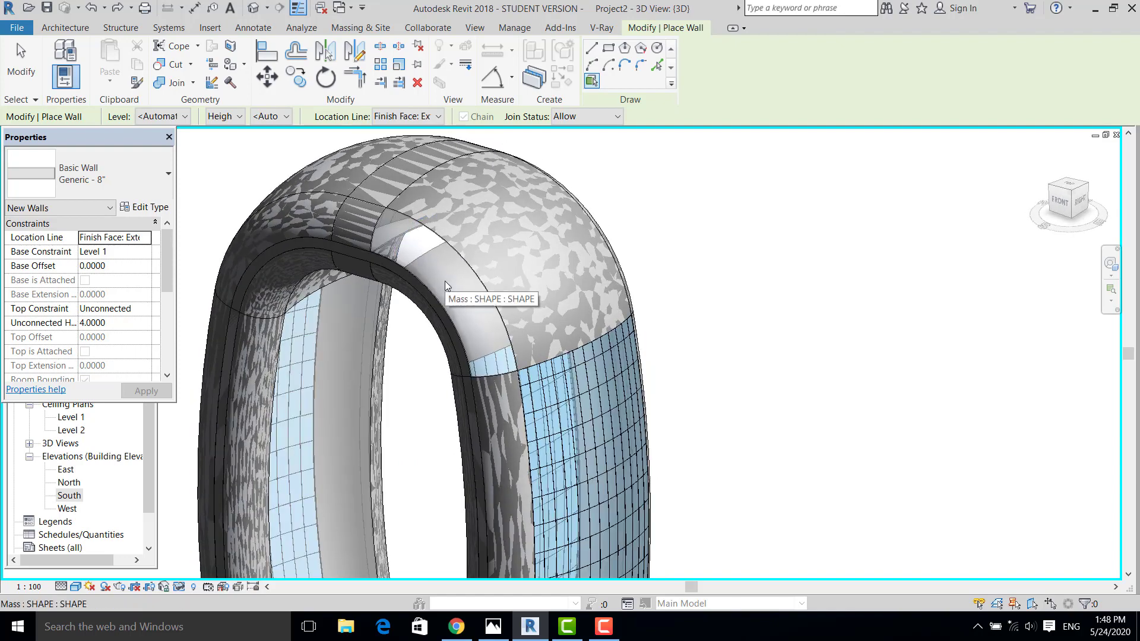
{"action": "scroll", "coordinate": [511, 294], "scroll_direction": "down", "scroll_amount": 3}
{"action": "middle_click_drag", "start_coordinate": [511, 294], "coordinate": [213, 309], "text": "shift"}
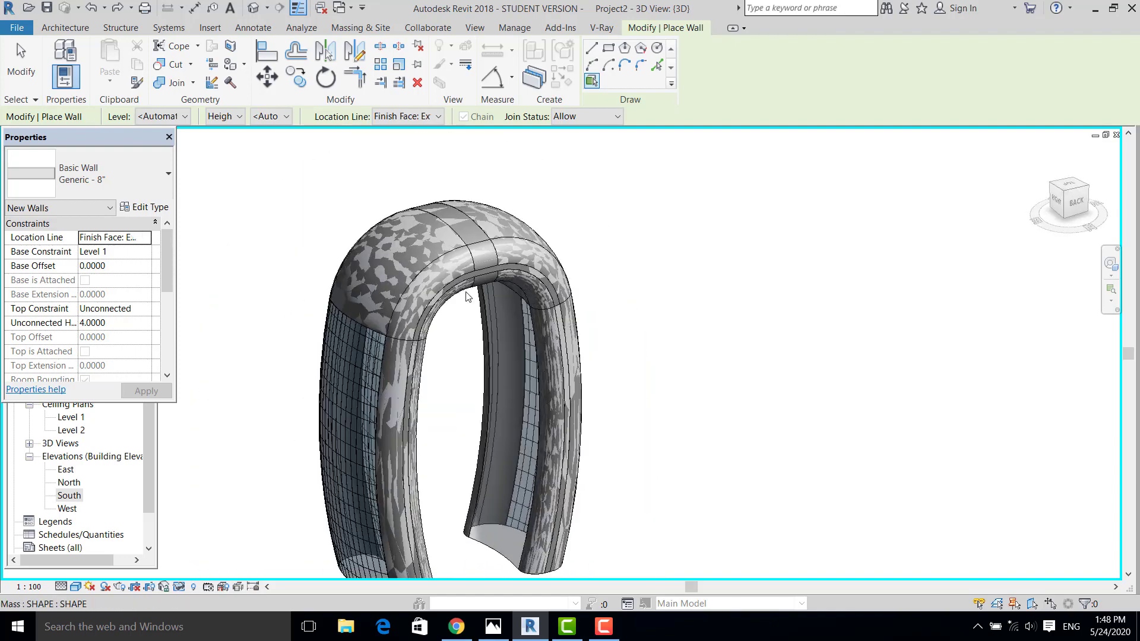
{"action": "middle_click_drag", "start_coordinate": [471, 296], "coordinate": [574, 241]}
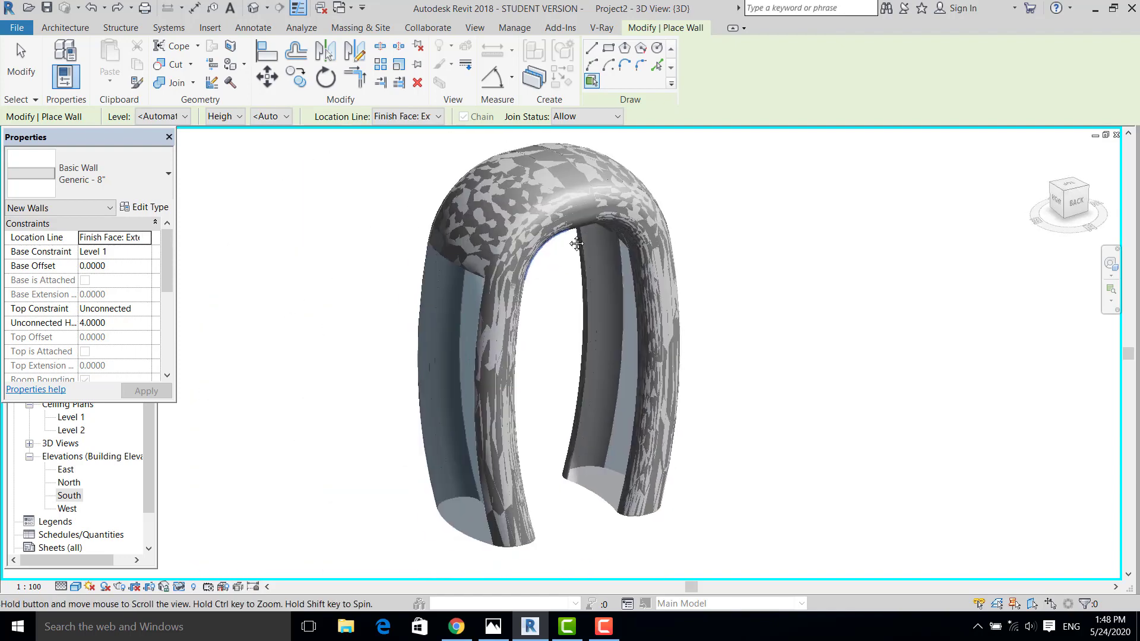
- Search the materials for WHITE and assign Gypsum Wall Board to the structure layer of the Generic - 8" wall type
{"action": "left_click", "coordinate": [144, 208]}
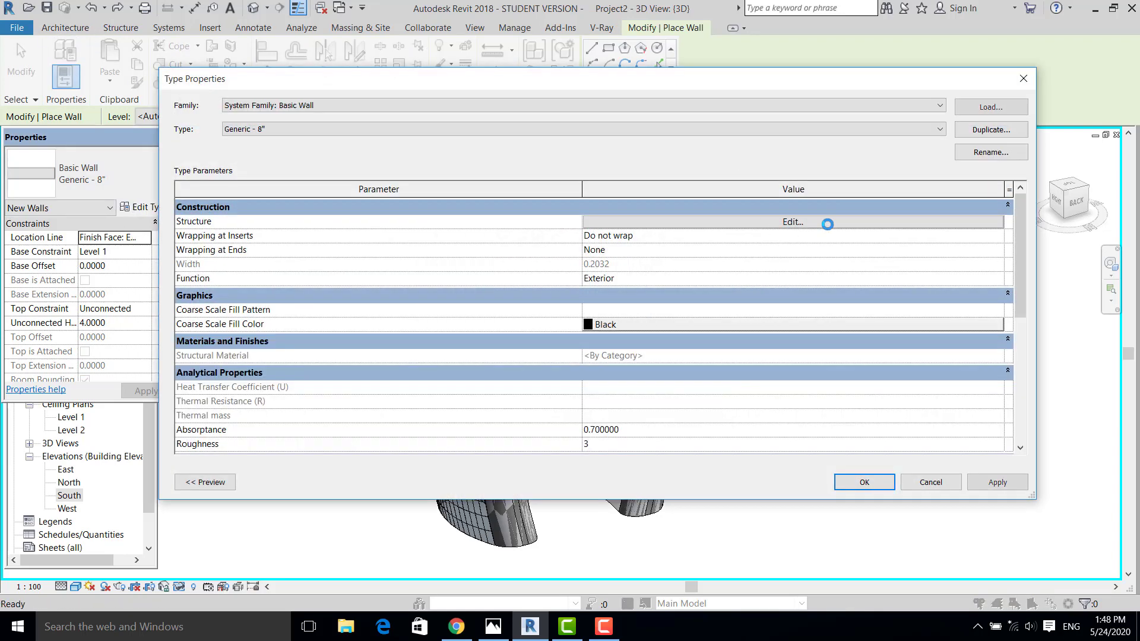
{"action": "left_click", "coordinate": [801, 233]}
{"action": "left_click", "coordinate": [801, 223]}
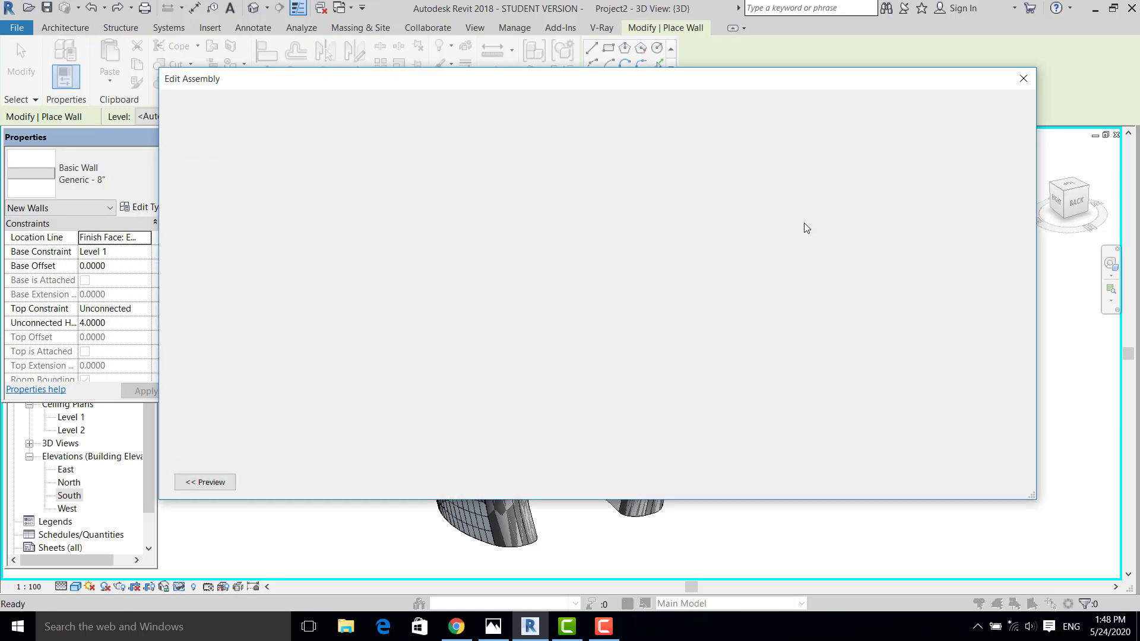
{"action": "left_click", "coordinate": [517, 224]}
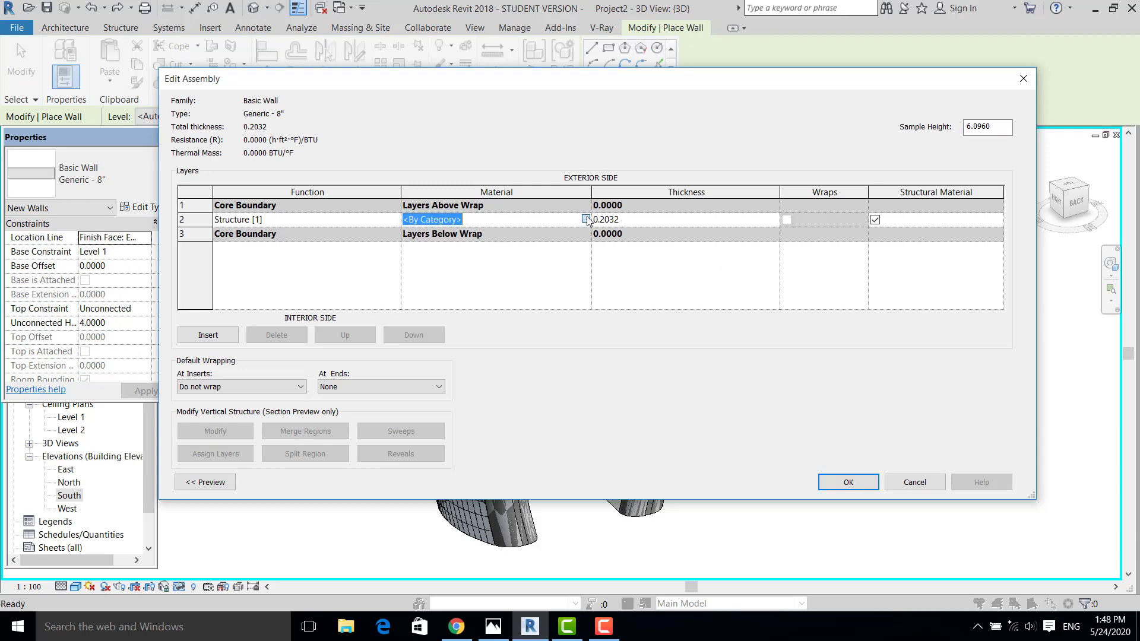
{"action": "left_click", "coordinate": [585, 219]}
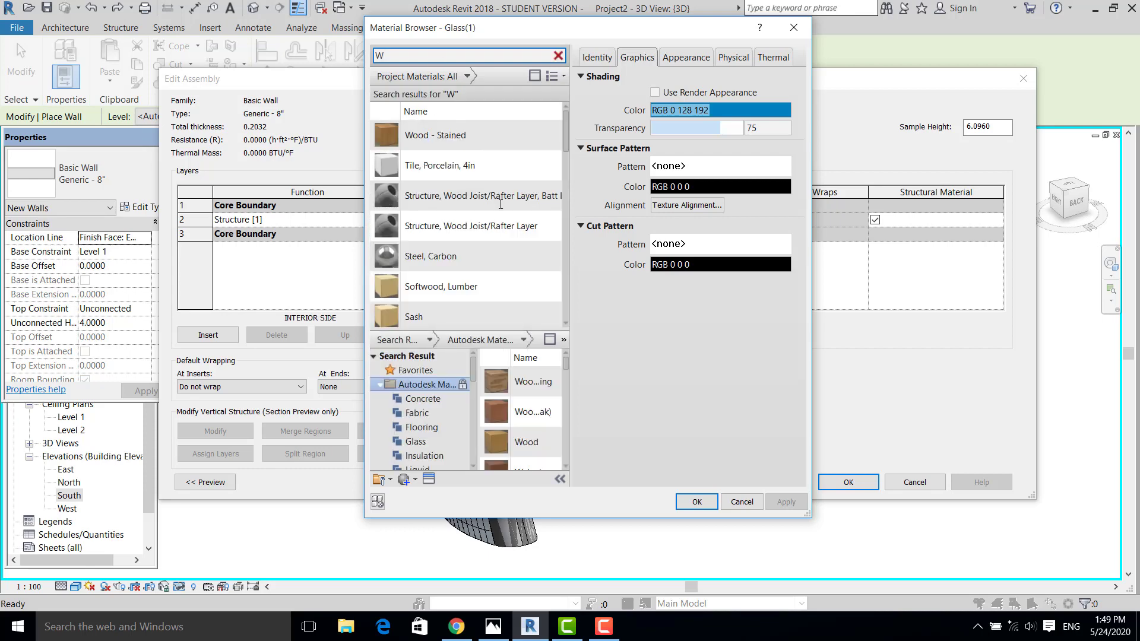
{"action": "type", "text": "HITE"}
{"action": "left_click", "coordinate": [462, 170]}
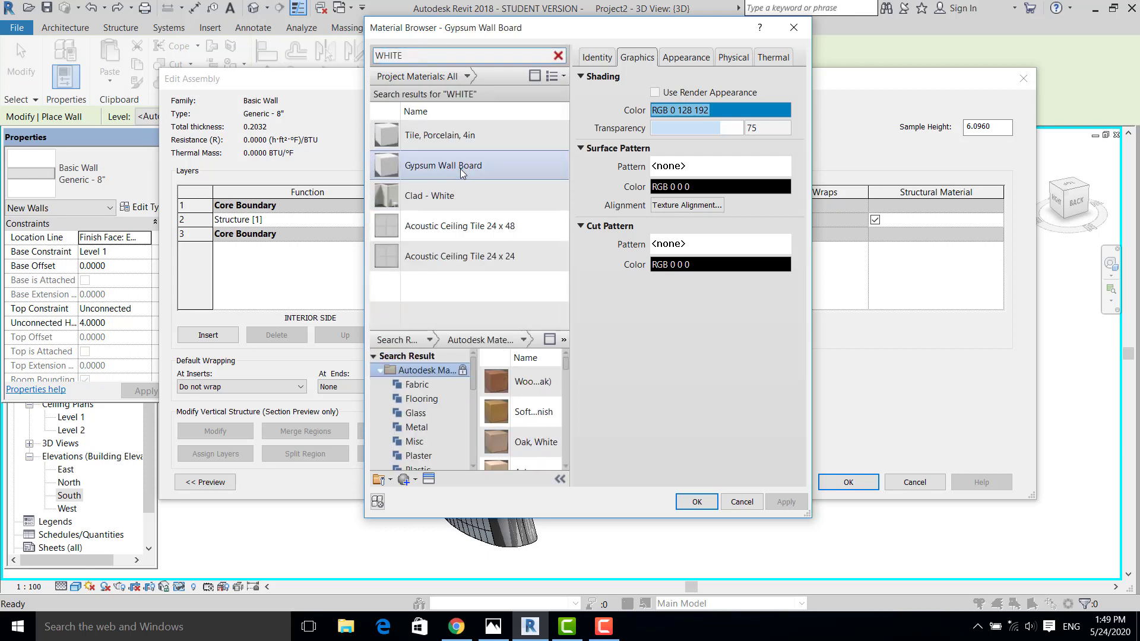
{"action": "key", "text": "Return"}
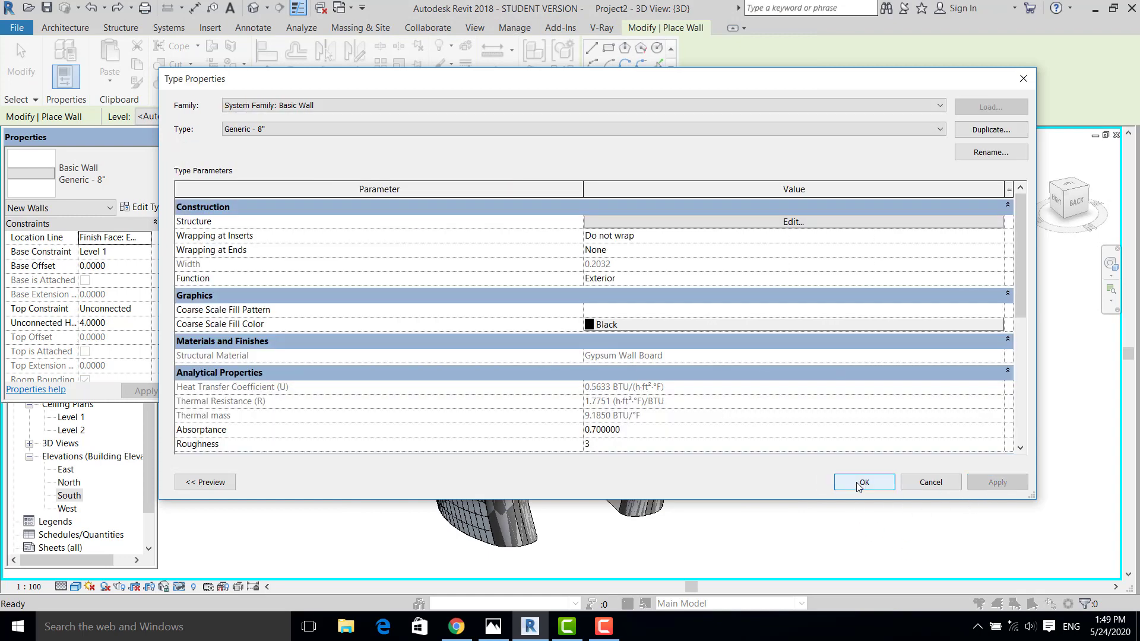
{"action": "left_click", "coordinate": [862, 482]}
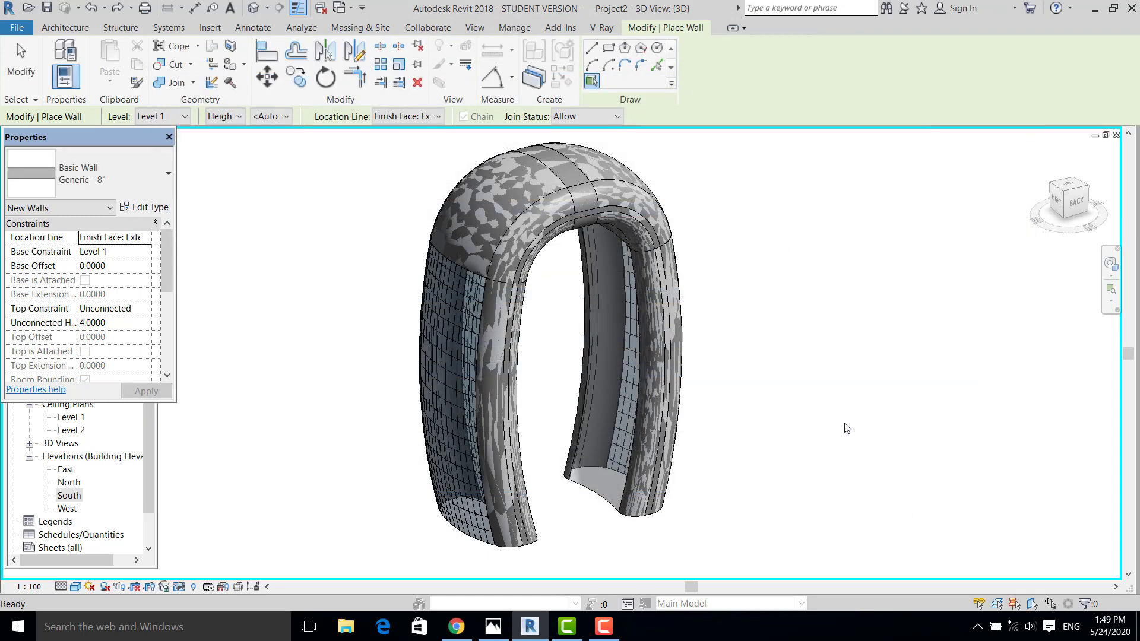
- Create a 5' x 10' curtain system on the uncovered inner face of the far arch leg
{"action": "scroll", "coordinate": [802, 455], "scroll_direction": "down", "scroll_amount": 1}
{"action": "middle_click_drag", "start_coordinate": [800, 455], "coordinate": [788, 418]}
{"action": "scroll", "coordinate": [655, 508], "scroll_direction": "up", "scroll_amount": 2}
{"action": "mouse_move", "coordinate": [705, 497]}
{"action": "middle_mouse_down", "text": "shift"}
{"action": "mouse_move", "coordinate": [532, 463]}
{"action": "mouse_move", "coordinate": [625, 506]}
{"action": "mouse_move", "coordinate": [705, 512]}
{"action": "middle_mouse_up", "text": "shift"}
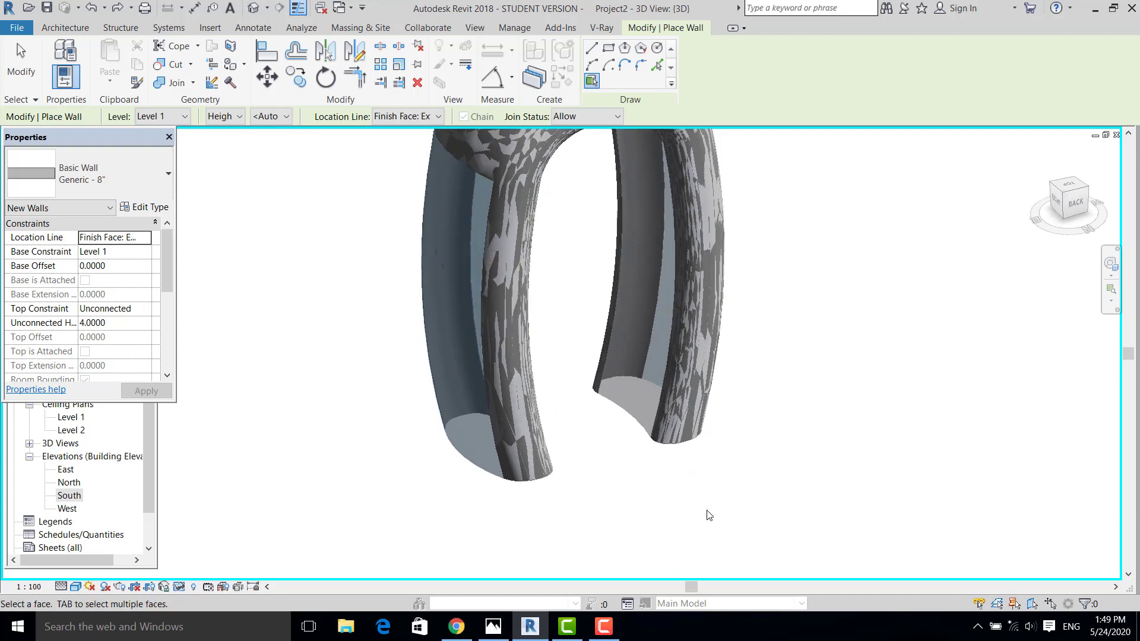
{"action": "left_click", "coordinate": [21, 70]}
{"action": "scroll", "coordinate": [647, 401], "scroll_direction": "up", "scroll_amount": 3}
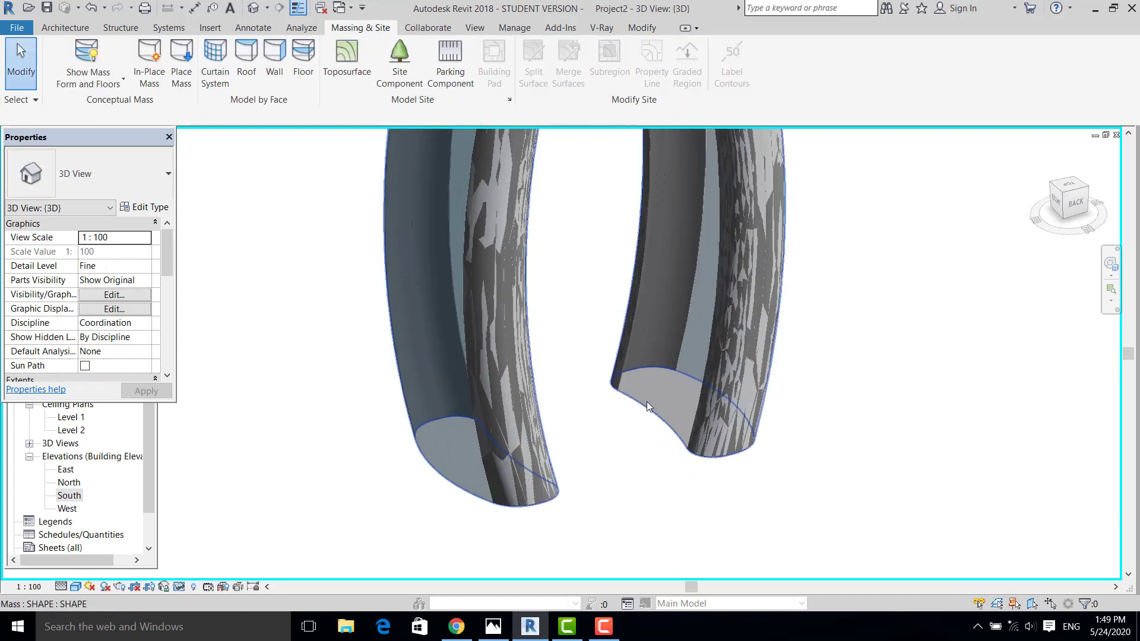
{"action": "left_click", "coordinate": [213, 66]}
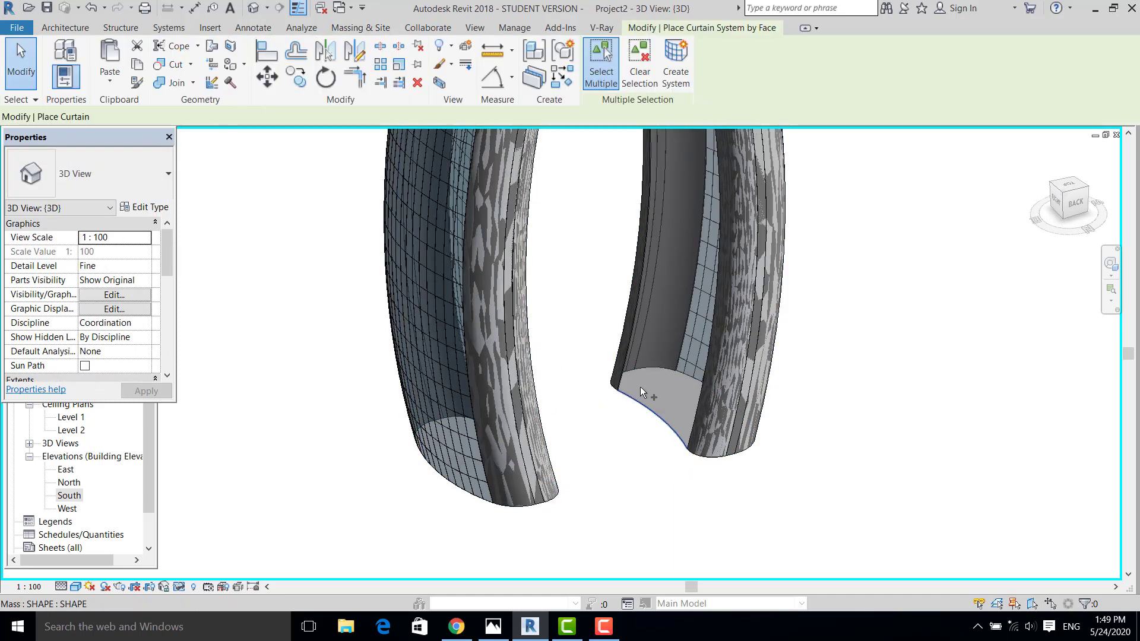
{"action": "left_click", "coordinate": [656, 393]}
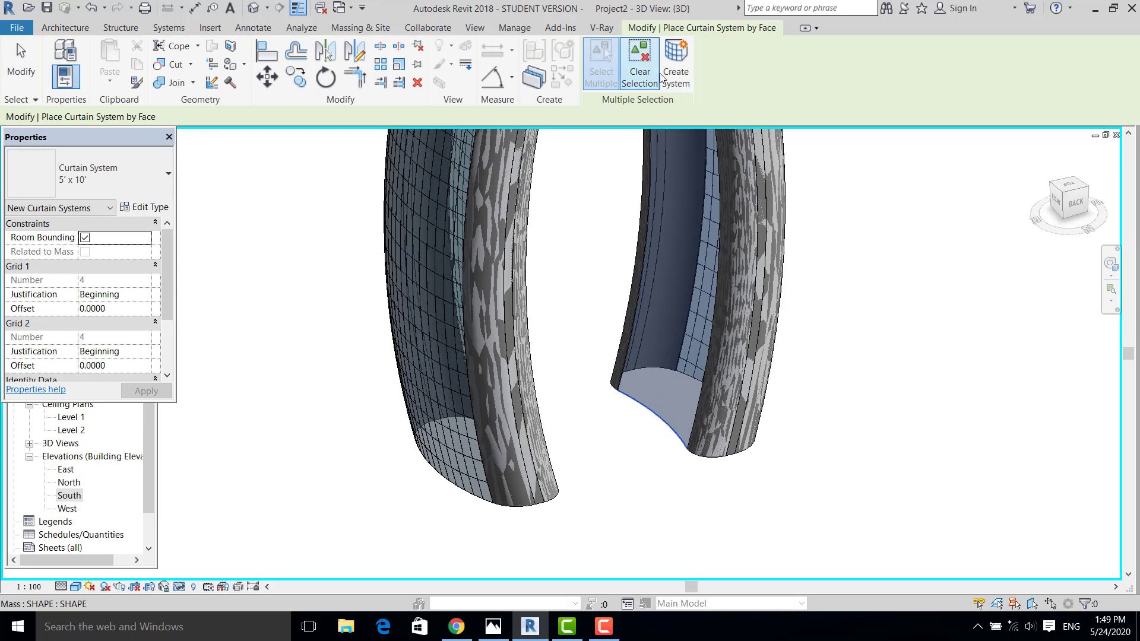
{"action": "left_click", "coordinate": [676, 72]}
{"action": "middle_click_drag", "start_coordinate": [929, 411], "coordinate": [794, 338], "text": "shift"}
{"action": "scroll", "coordinate": [530, 363], "scroll_direction": "up", "scroll_amount": 3}
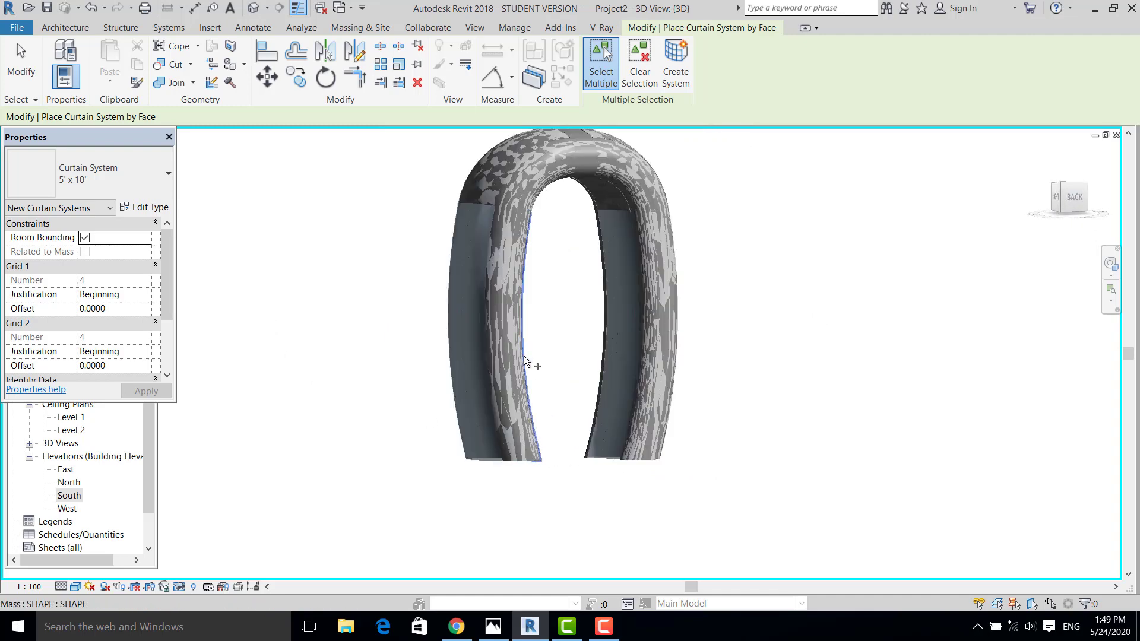
{"action": "middle_click_drag", "start_coordinate": [577, 378], "coordinate": [665, 417]}
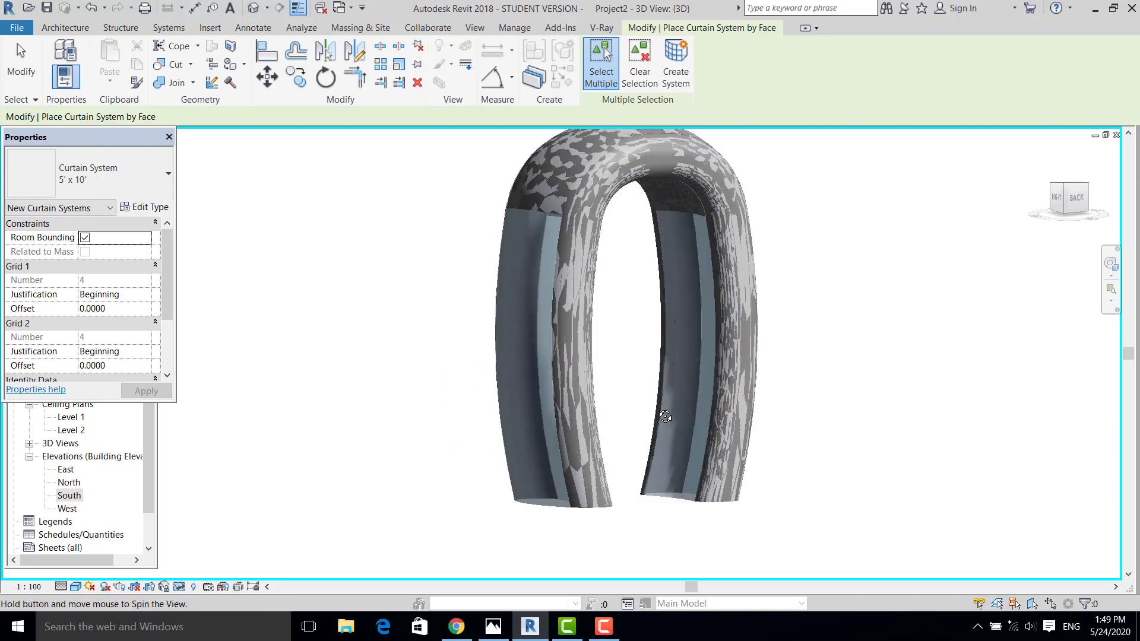
{"action": "middle_click_drag", "start_coordinate": [681, 322], "coordinate": [655, 348]}
{"action": "left_click", "coordinate": [22, 50]}
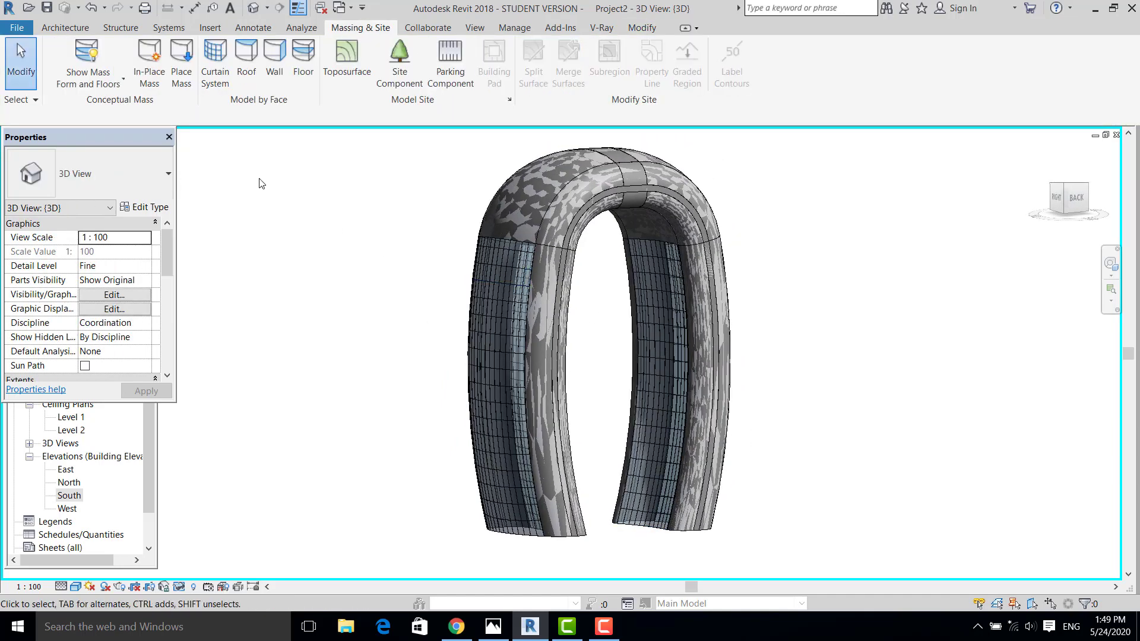
- Turn off the Mass category in the 3D view's visibility overrides and set mass display to Show Mass by View Settings
{"action": "scroll", "coordinate": [605, 302], "scroll_direction": "down", "scroll_amount": 1}
{"action": "scroll", "coordinate": [604, 339], "scroll_direction": "up", "scroll_amount": 1}
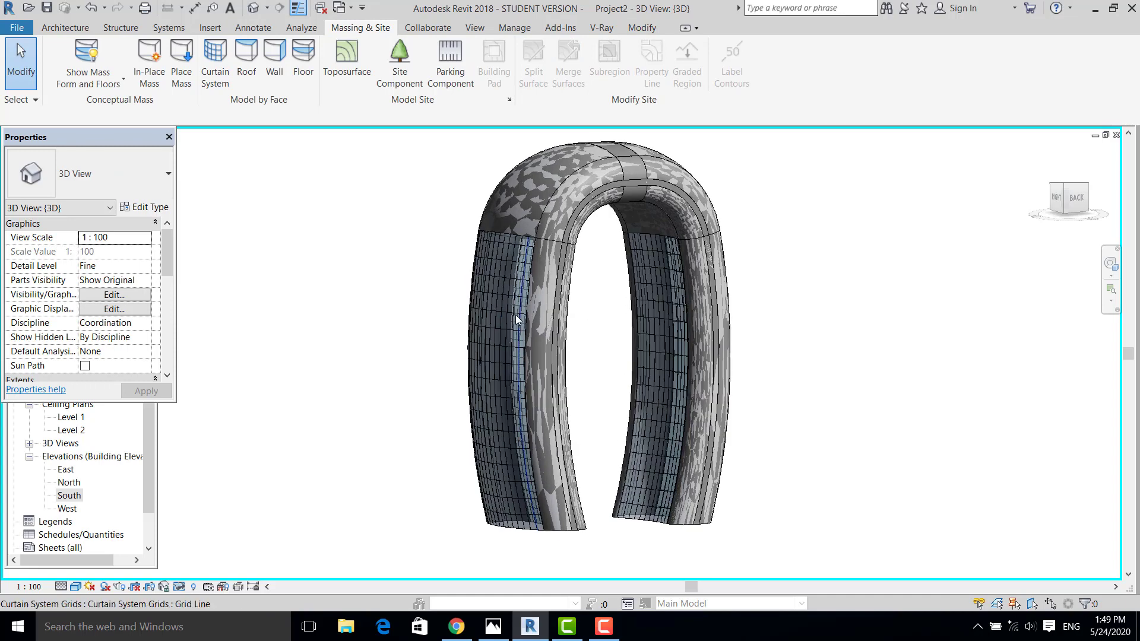
{"action": "key", "text": "g"}
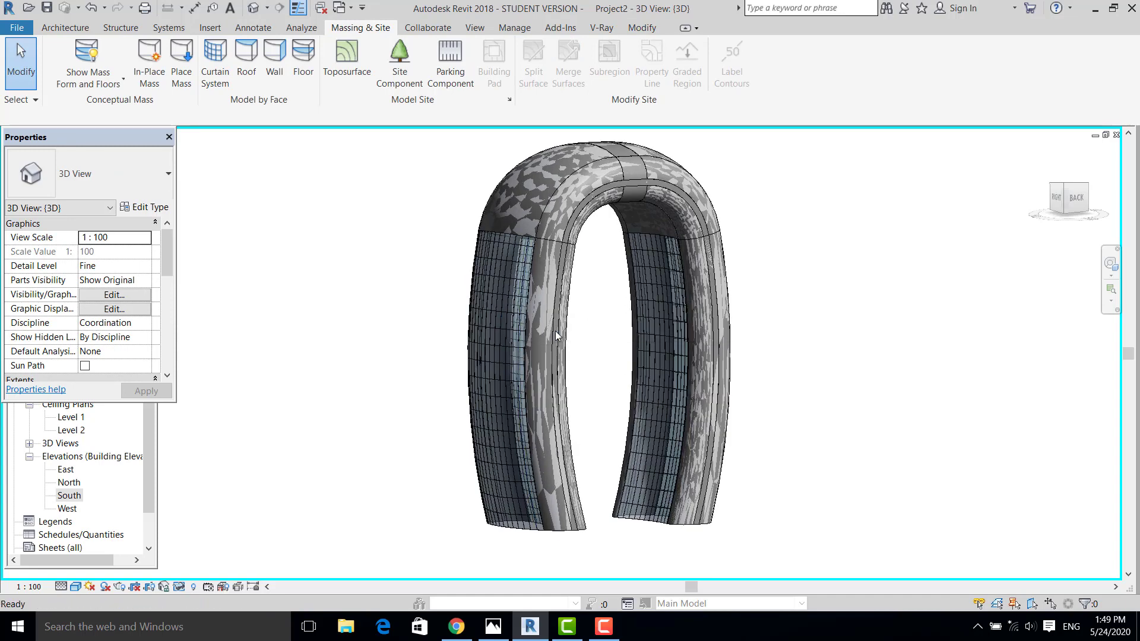
{"action": "scroll", "coordinate": [392, 314], "scroll_direction": "down", "scroll_amount": 3}
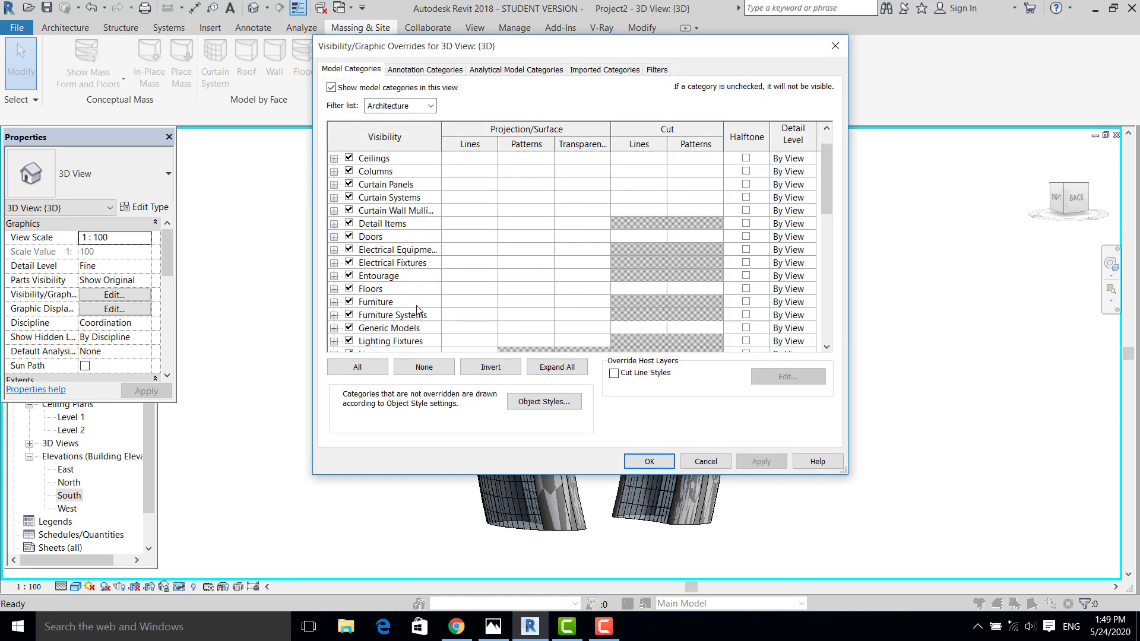
{"action": "left_click", "coordinate": [350, 302]}
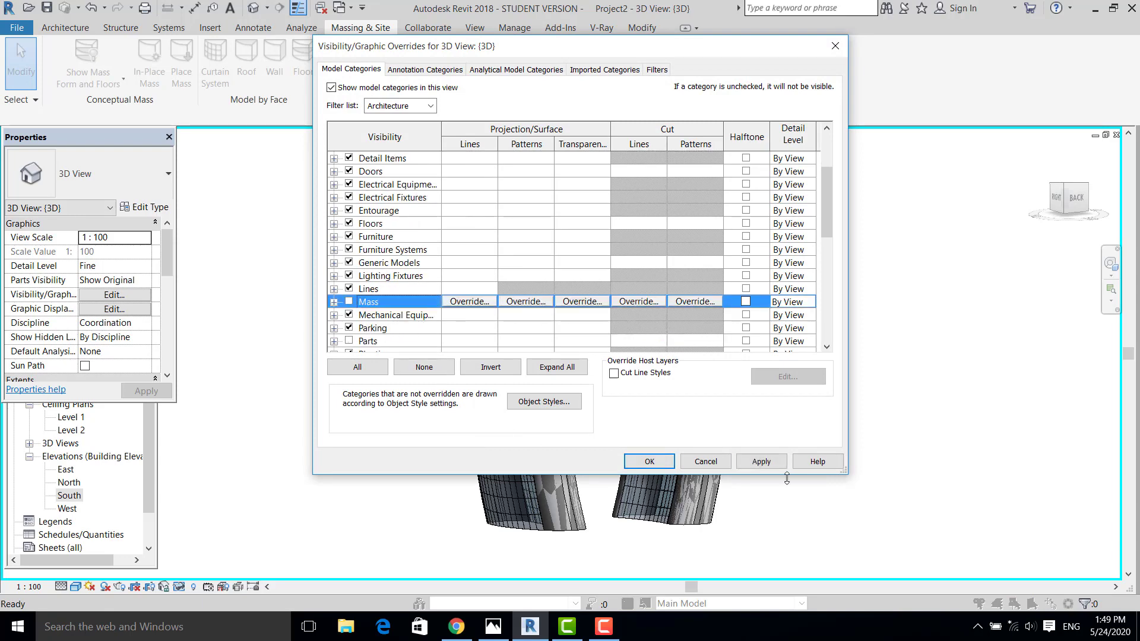
{"action": "left_click", "coordinate": [742, 462]}
{"action": "left_click", "coordinate": [665, 346]}
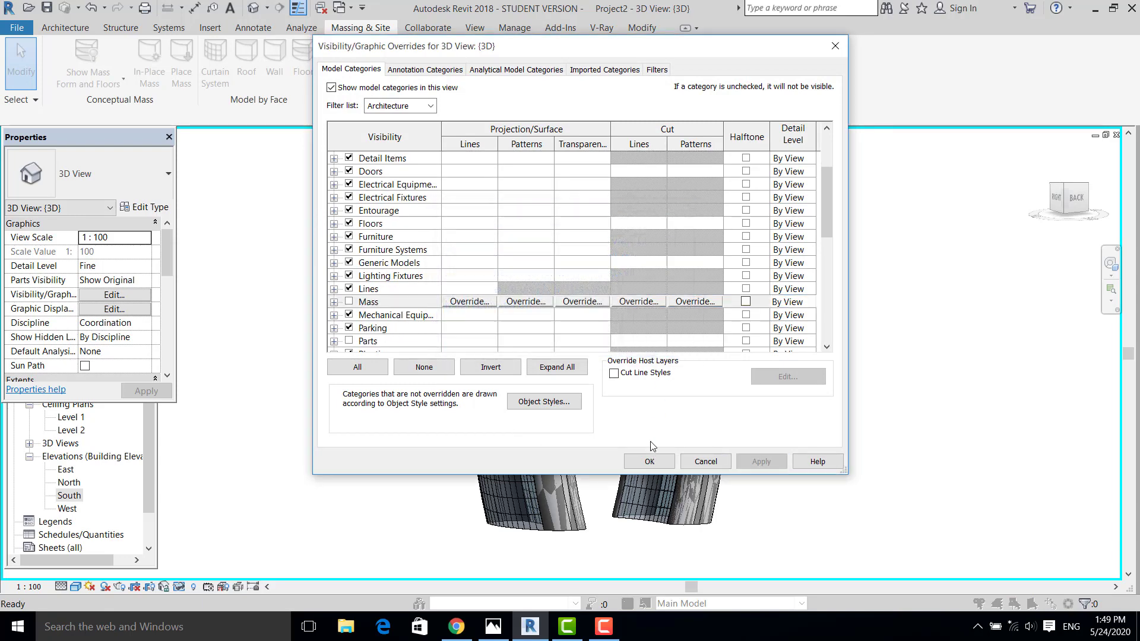
{"action": "left_click", "coordinate": [649, 461]}
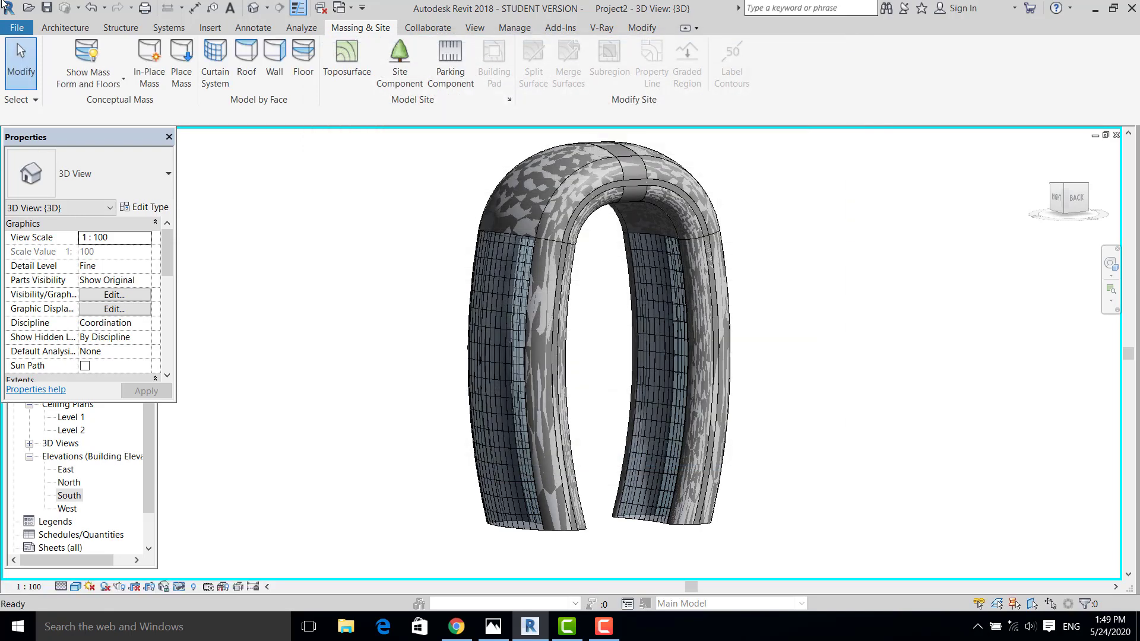
{"action": "left_click", "coordinate": [87, 60]}
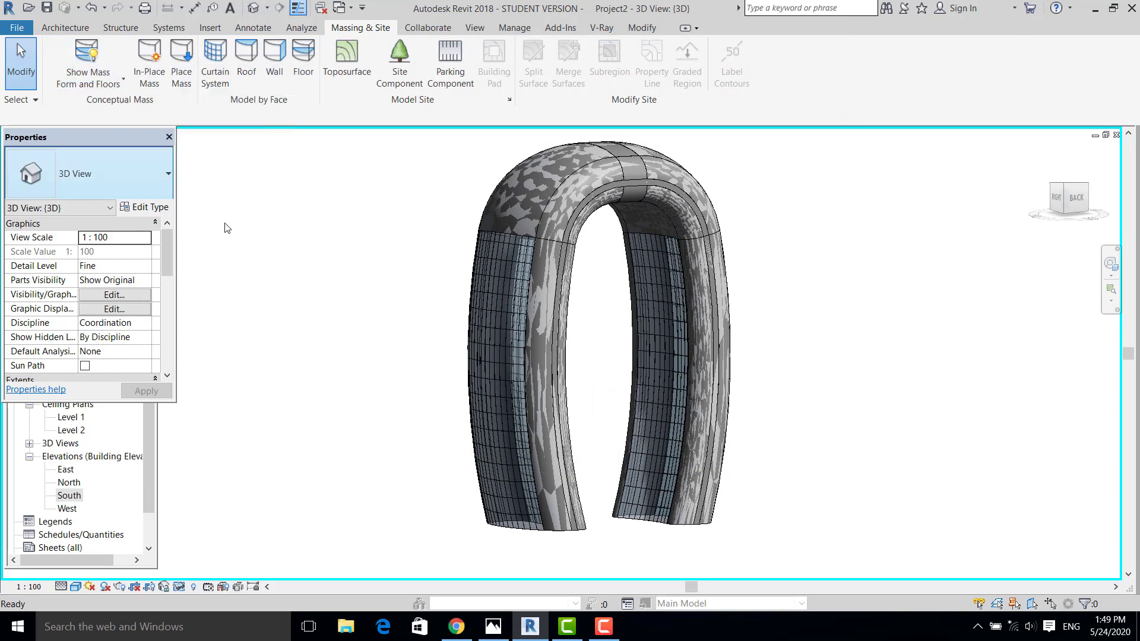
{"action": "left_click", "coordinate": [83, 57]}
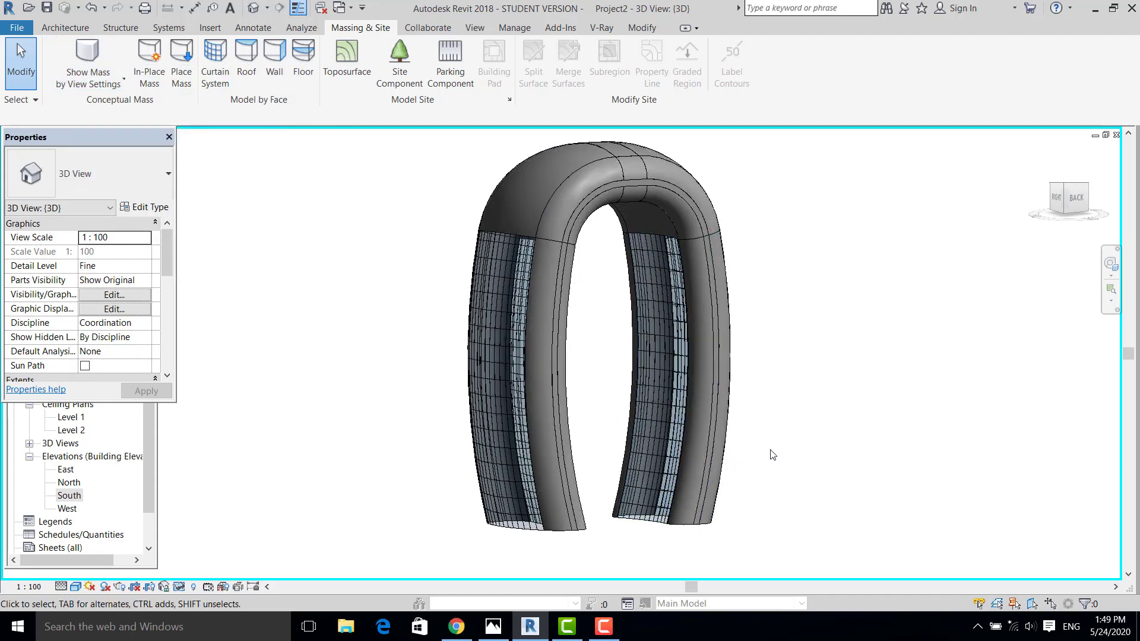
- Compare the clad arch with the tower's reference photo in Photos and return to the Revit model
{"action": "middle_click_drag", "start_coordinate": [772, 455], "coordinate": [662, 277], "text": "shift"}
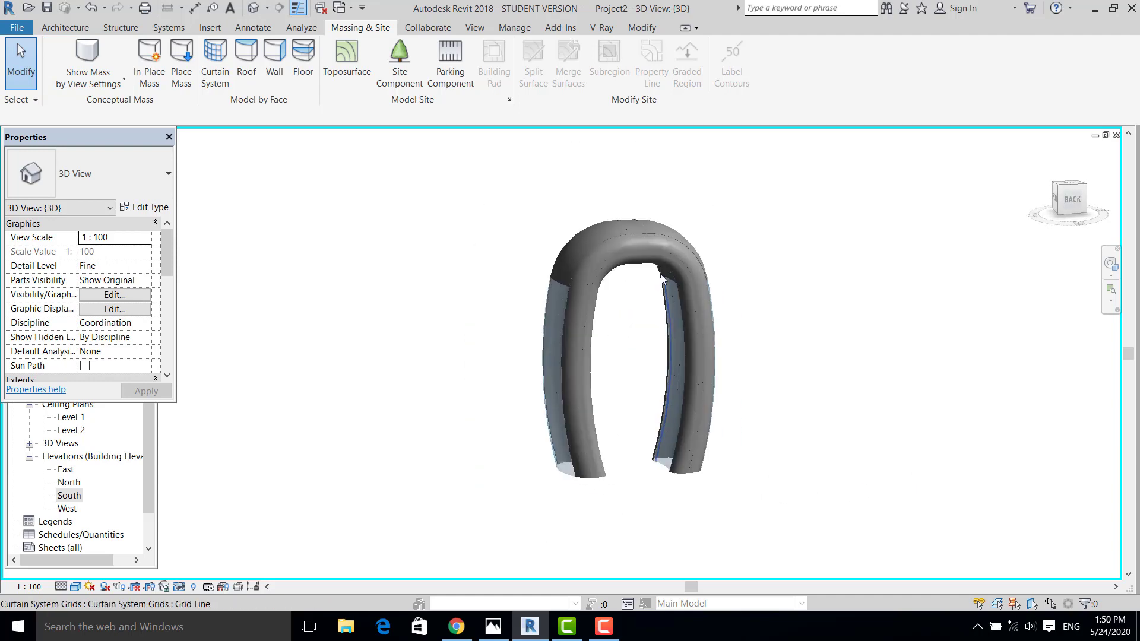
{"action": "left_click", "coordinate": [493, 627]}
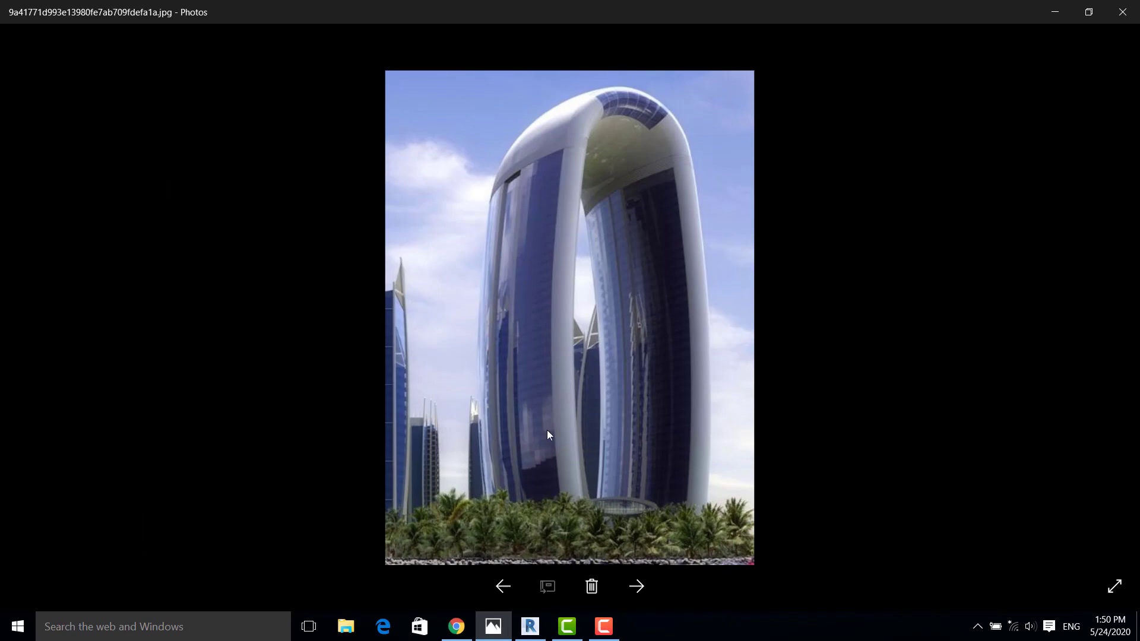
{"action": "left_click", "coordinate": [1056, 20]}
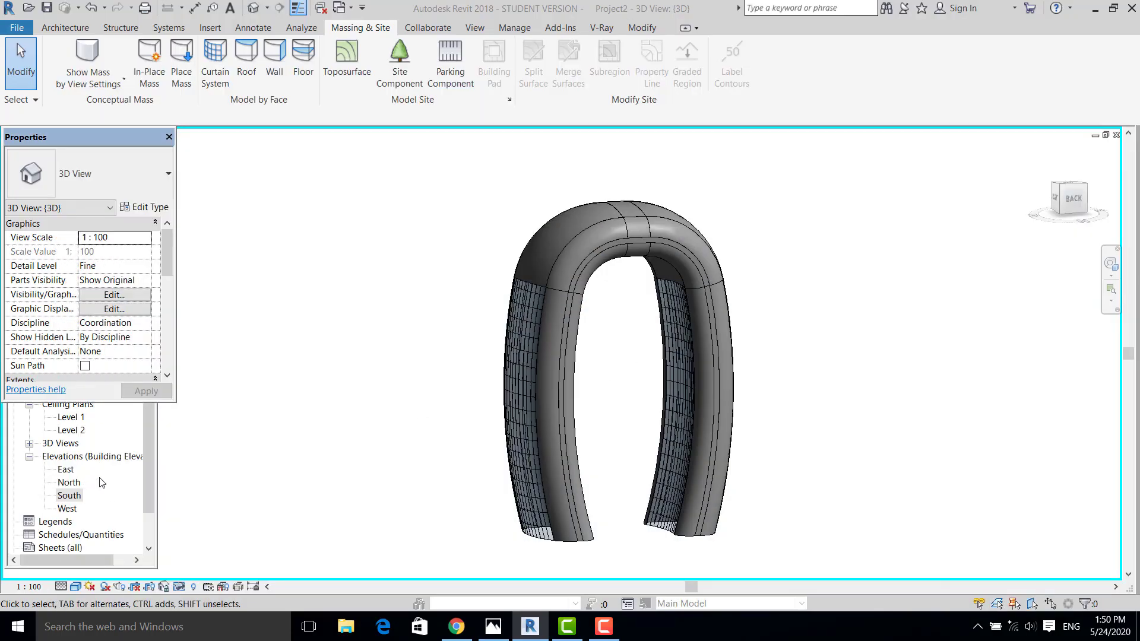
- Check the viewing angle of the tower's reference photo in Photos and return to the Revit project
{"action": "left_click", "coordinate": [151, 434]}
{"action": "mouse_move", "coordinate": [149, 413]}
{"action": "left_mouse_down"}
{"action": "mouse_move", "coordinate": [146, 455]}
{"action": "mouse_move", "coordinate": [154, 422]}
{"action": "left_mouse_up"}
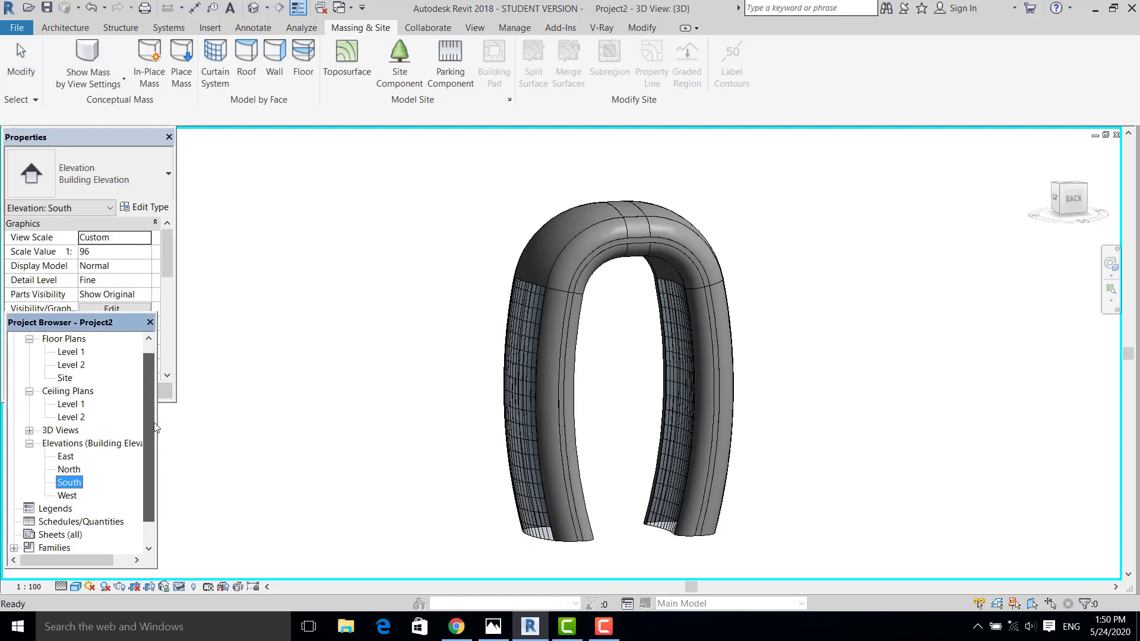
{"action": "left_click", "coordinate": [485, 629]}
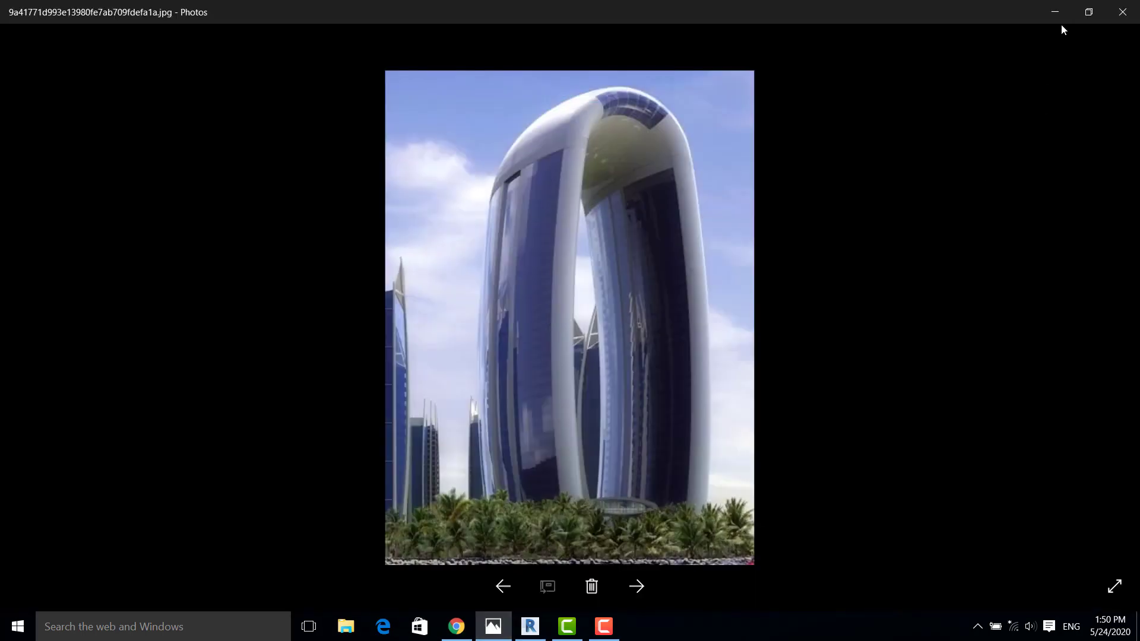
{"action": "left_click", "coordinate": [1055, 12]}
- In the Site floor plan, place a perspective camera southwest of the arch, aimed northeast through its centre and beyond
{"action": "double_click", "coordinate": [65, 378]}
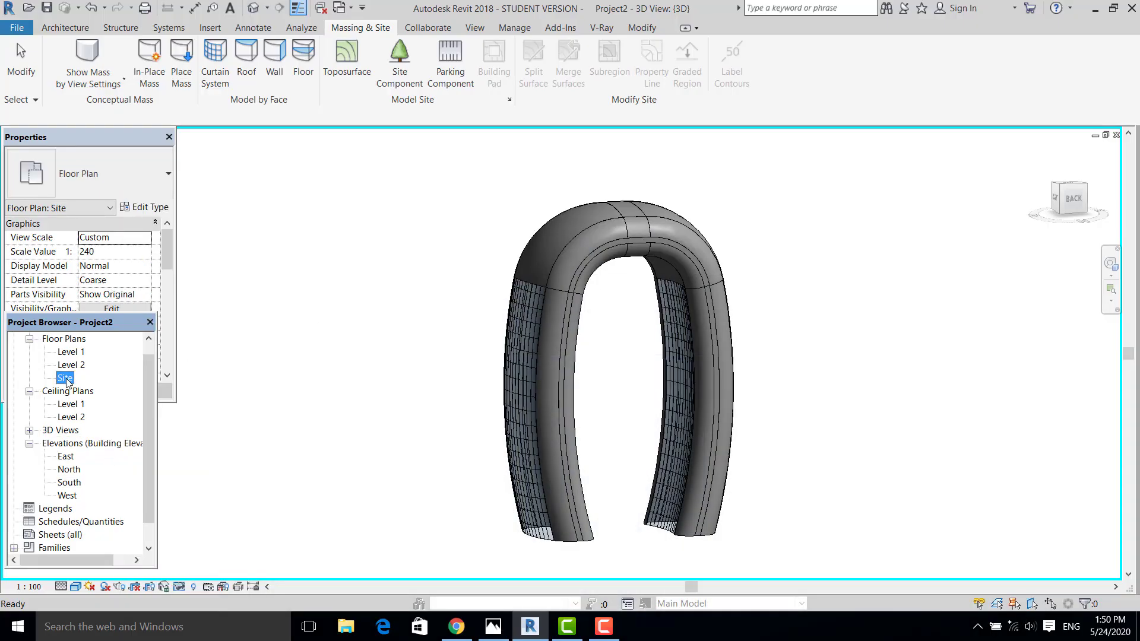
{"action": "scroll", "coordinate": [612, 410], "scroll_direction": "down", "scroll_amount": 5}
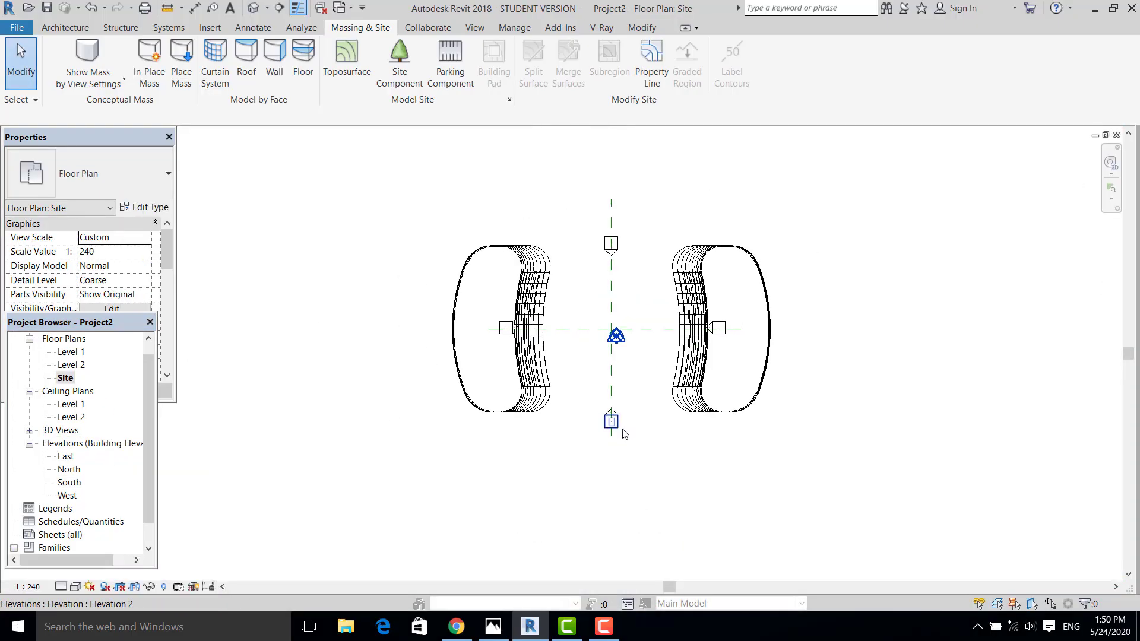
{"action": "left_click", "coordinate": [267, 7]}
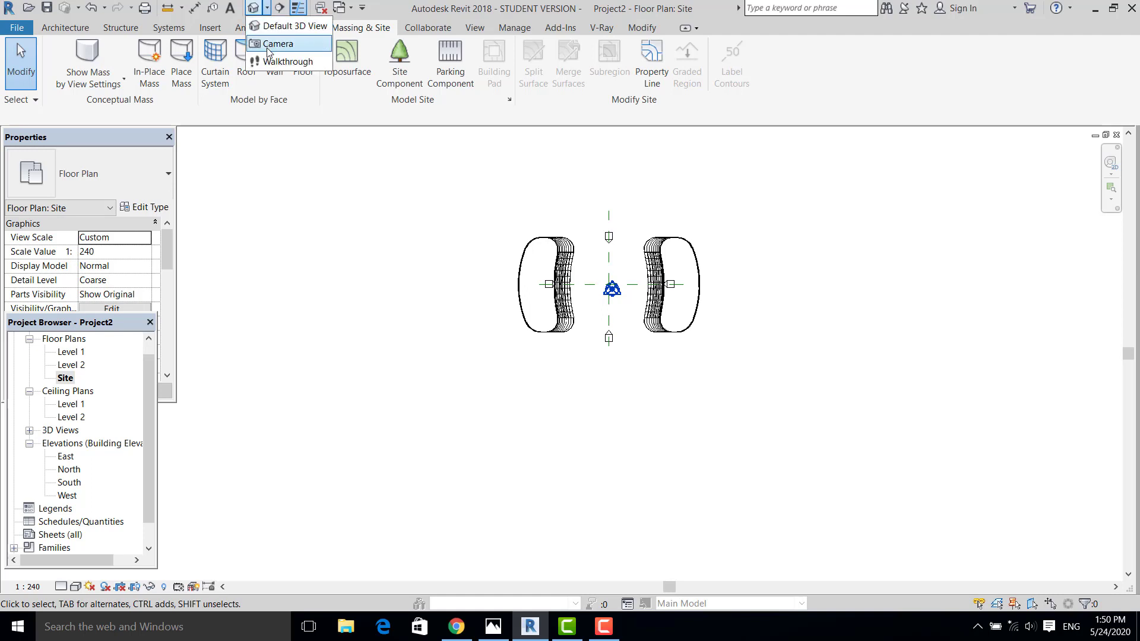
{"action": "left_click", "coordinate": [279, 43]}
{"action": "middle_click_drag", "start_coordinate": [577, 415], "coordinate": [707, 303]}
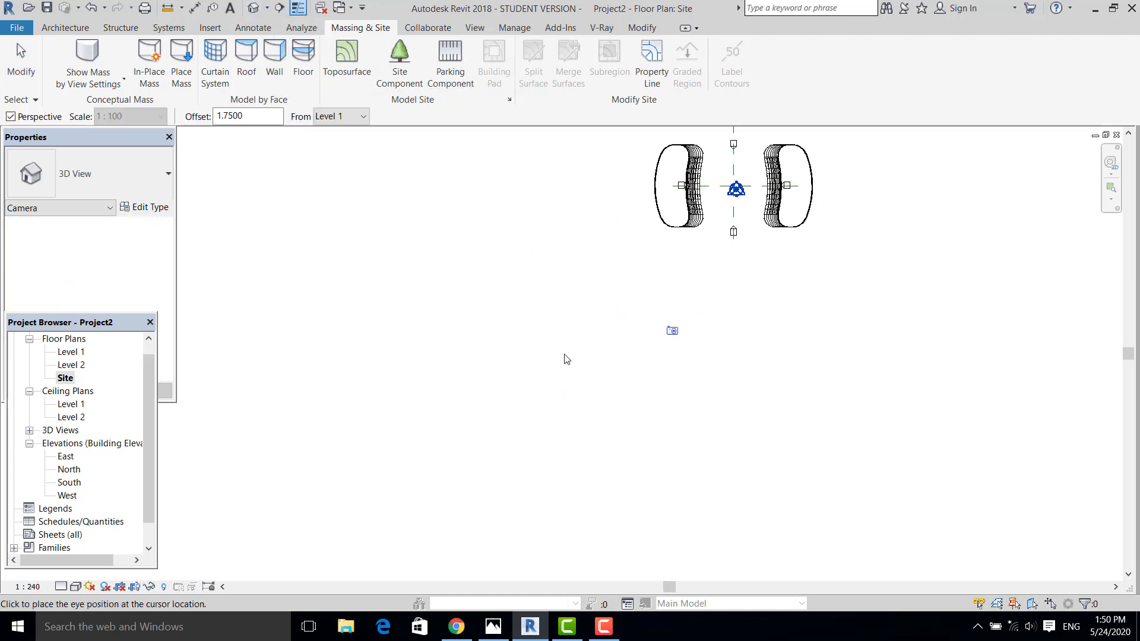
{"action": "left_click", "coordinate": [477, 388]}
{"action": "scroll", "coordinate": [693, 224], "scroll_direction": "down", "scroll_amount": 2}
{"action": "middle_click_drag", "start_coordinate": [694, 224], "coordinate": [575, 349]}
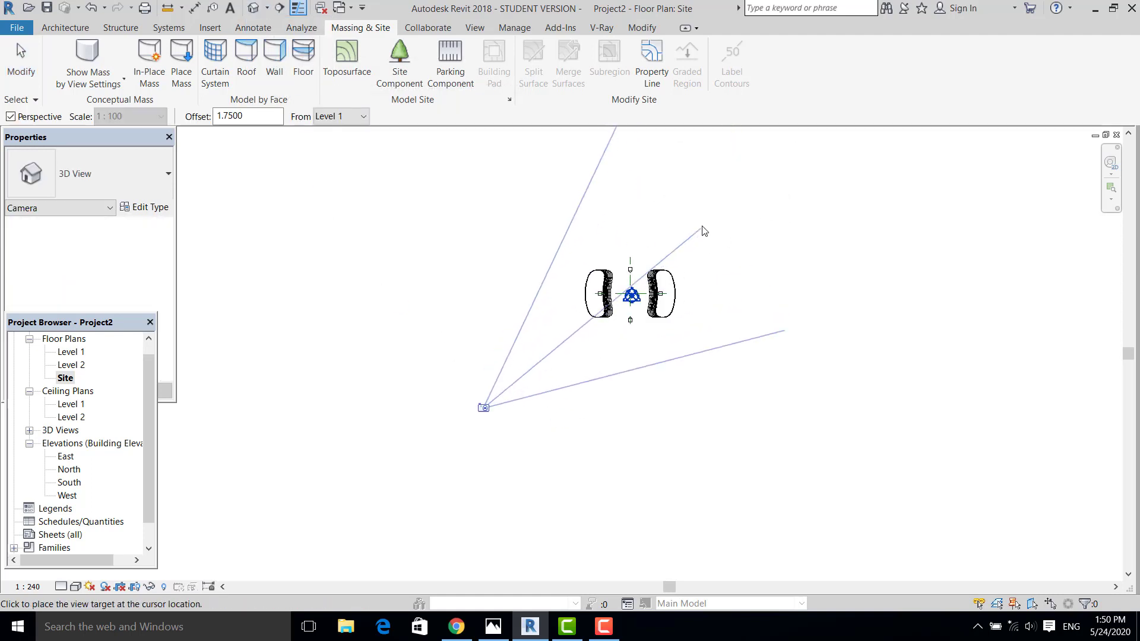
{"action": "left_click", "coordinate": [716, 221]}
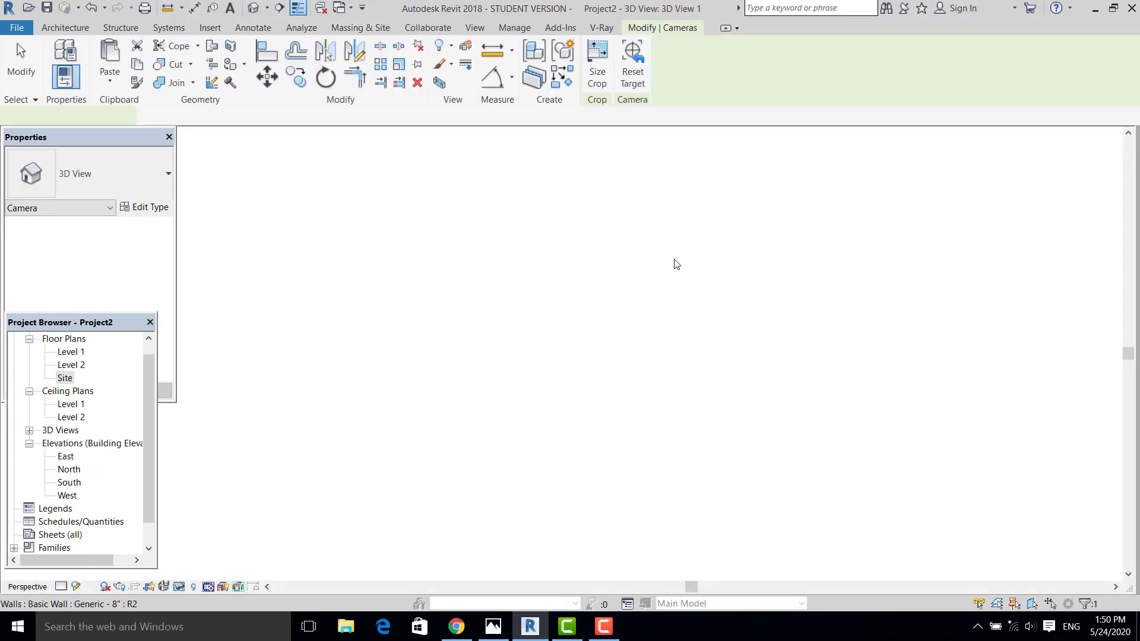
- Extend the camera view's crop region above the arch and fit its edges closely around the whole tower
{"action": "scroll", "coordinate": [624, 344], "scroll_direction": "down", "scroll_amount": 3}
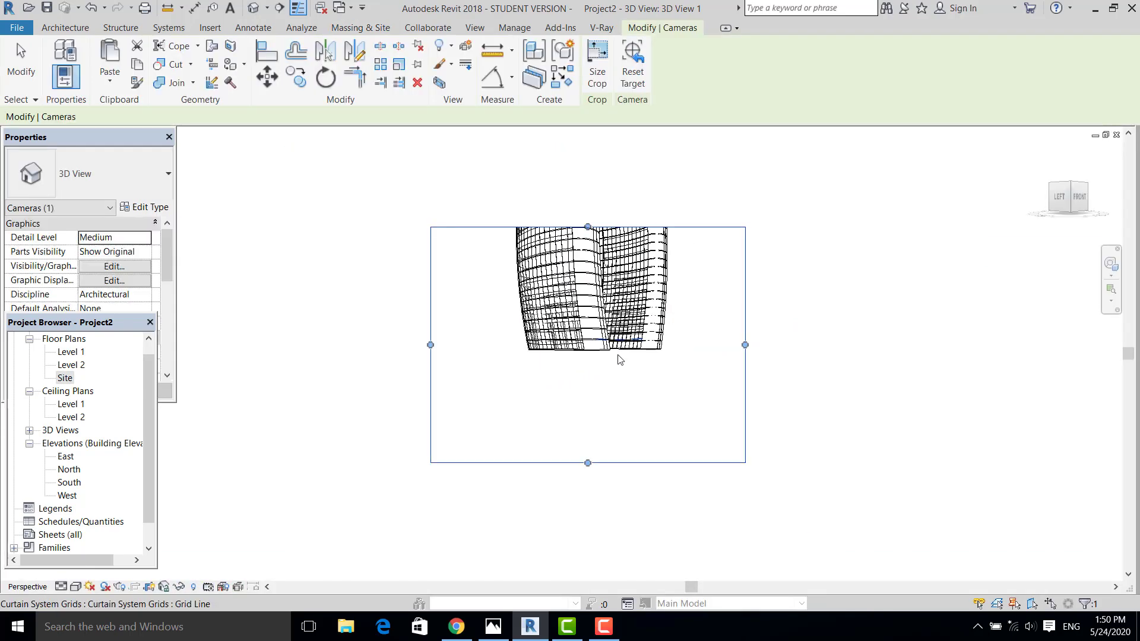
{"action": "left_click_drag", "start_coordinate": [598, 269], "coordinate": [601, 136]}
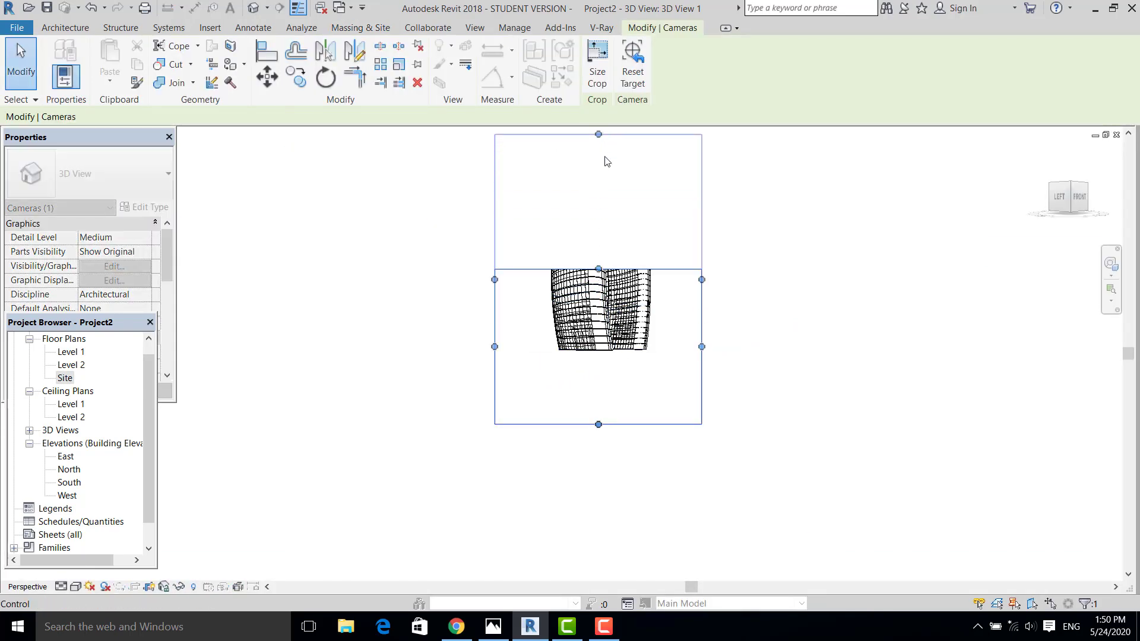
{"action": "left_click_drag", "start_coordinate": [598, 425], "coordinate": [599, 360]}
{"action": "left_click_drag", "start_coordinate": [599, 135], "coordinate": [600, 166]}
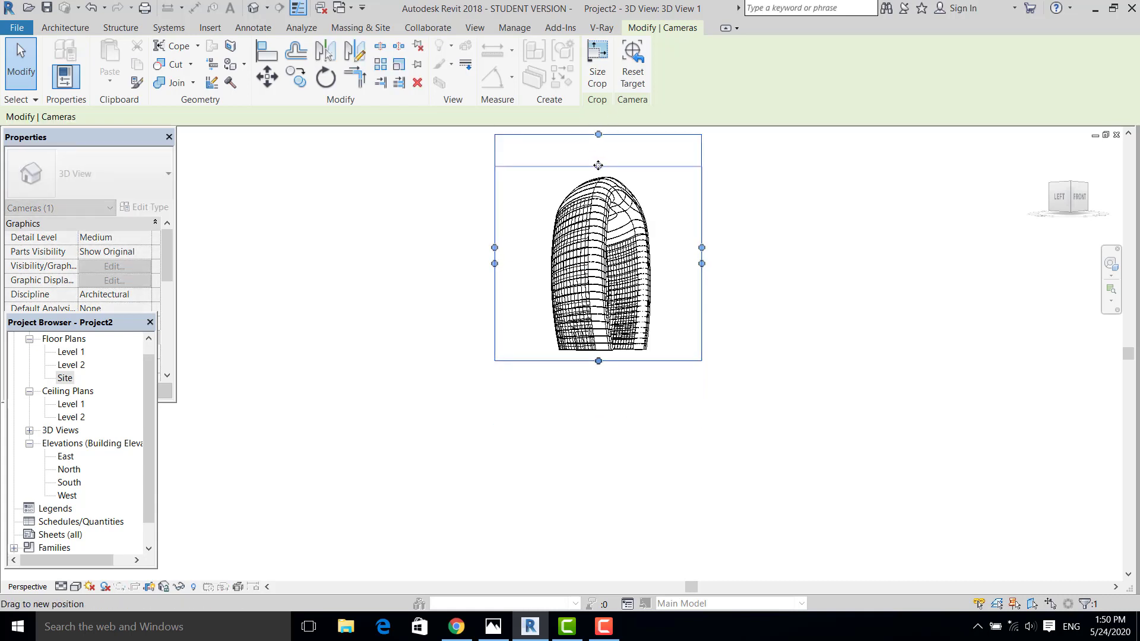
{"action": "left_click_drag", "start_coordinate": [702, 263], "coordinate": [666, 261]}
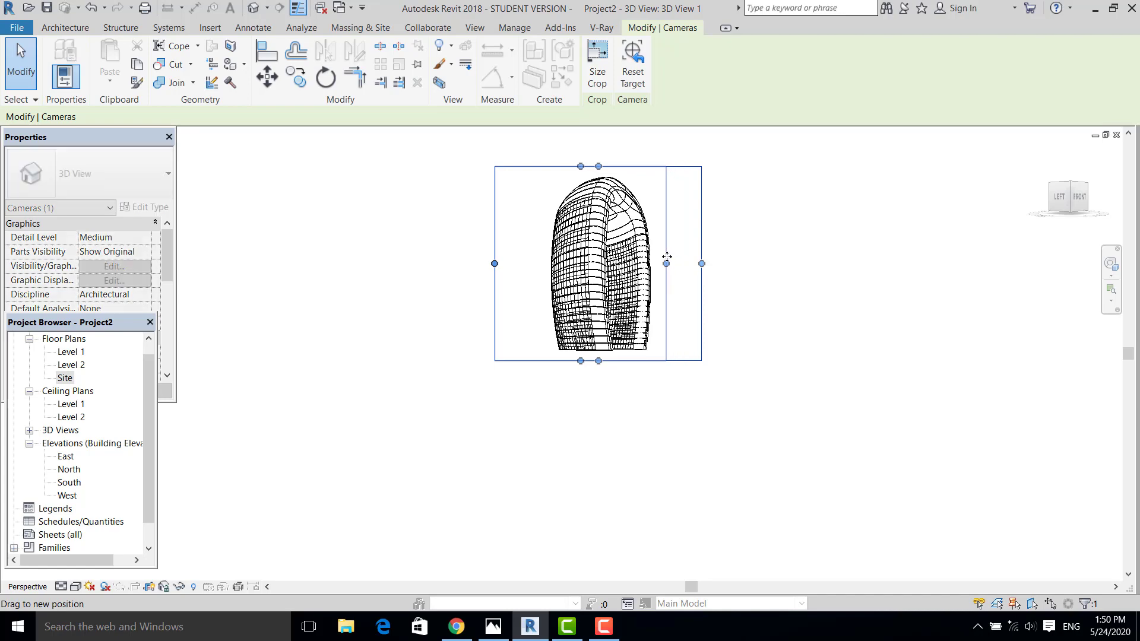
{"action": "left_click_drag", "start_coordinate": [496, 263], "coordinate": [545, 261]}
{"action": "scroll", "coordinate": [656, 244], "scroll_direction": "up", "scroll_amount": 1}
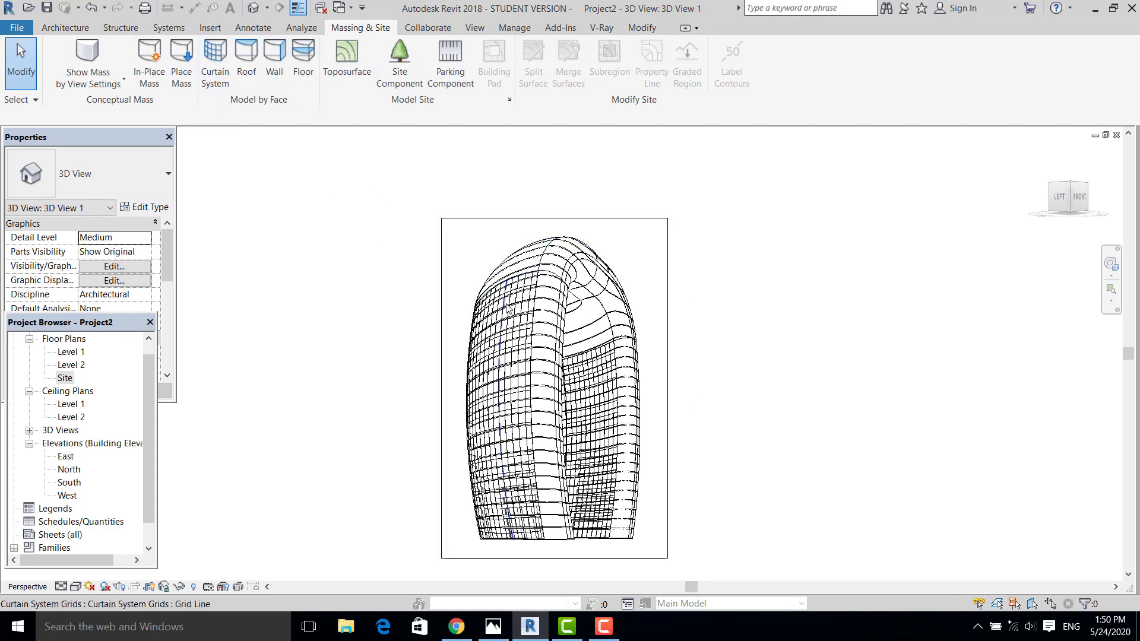
{"action": "scroll", "coordinate": [508, 308], "scroll_direction": "up", "scroll_amount": 2}
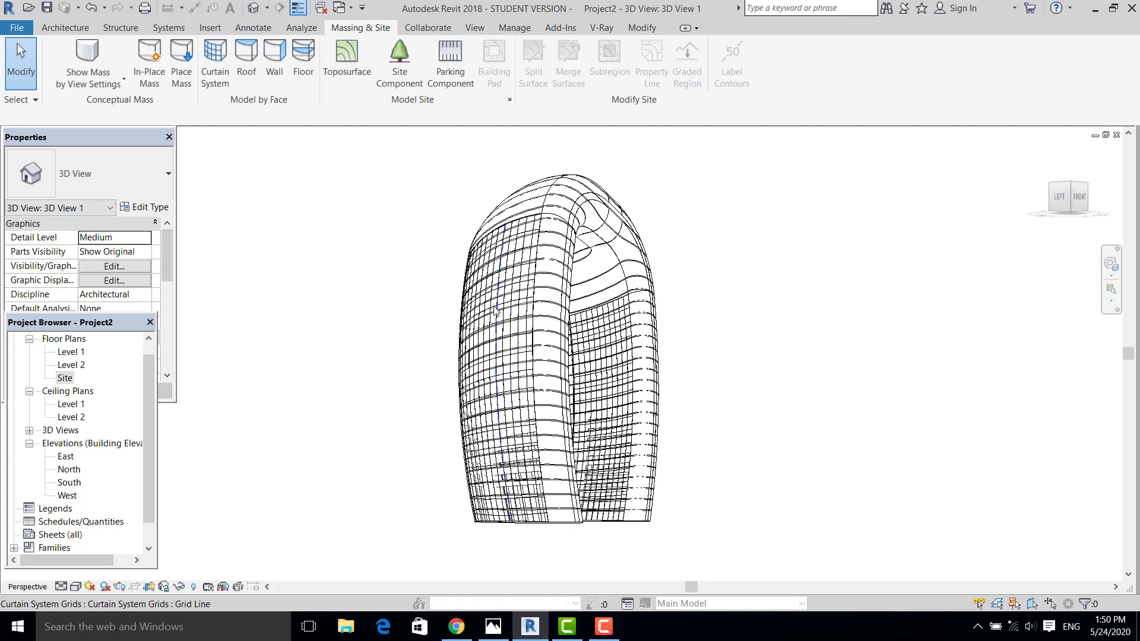
- Render the camera view at High quality with the Sky: Very Few Clouds background style
{"action": "key", "text": "r"}
{"action": "key", "text": "r"}
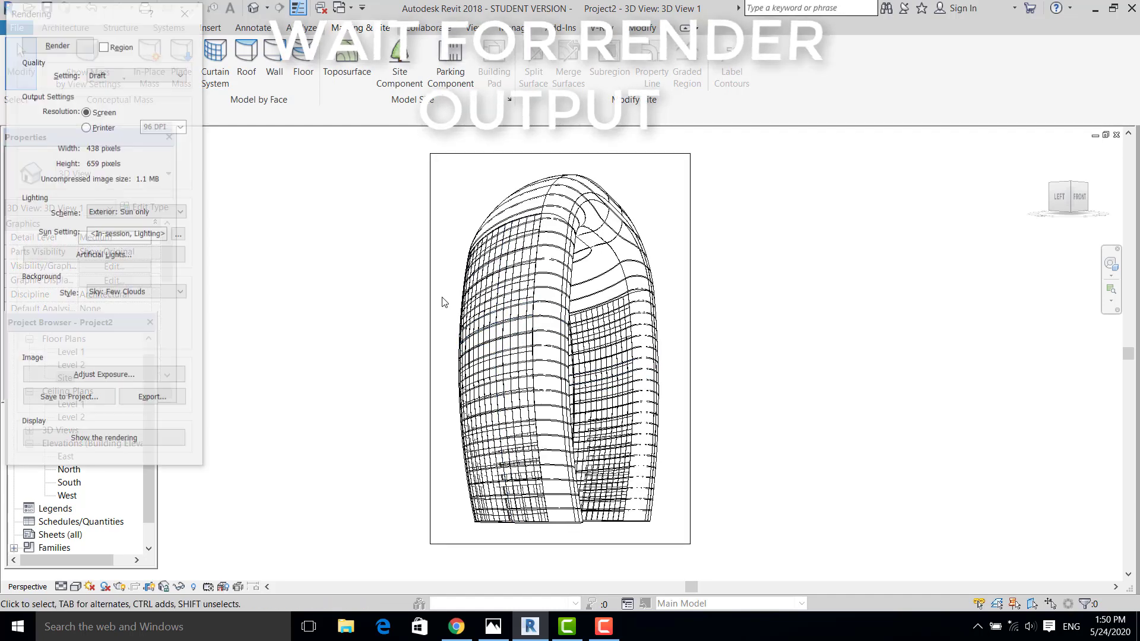
{"action": "left_click", "coordinate": [109, 76]}
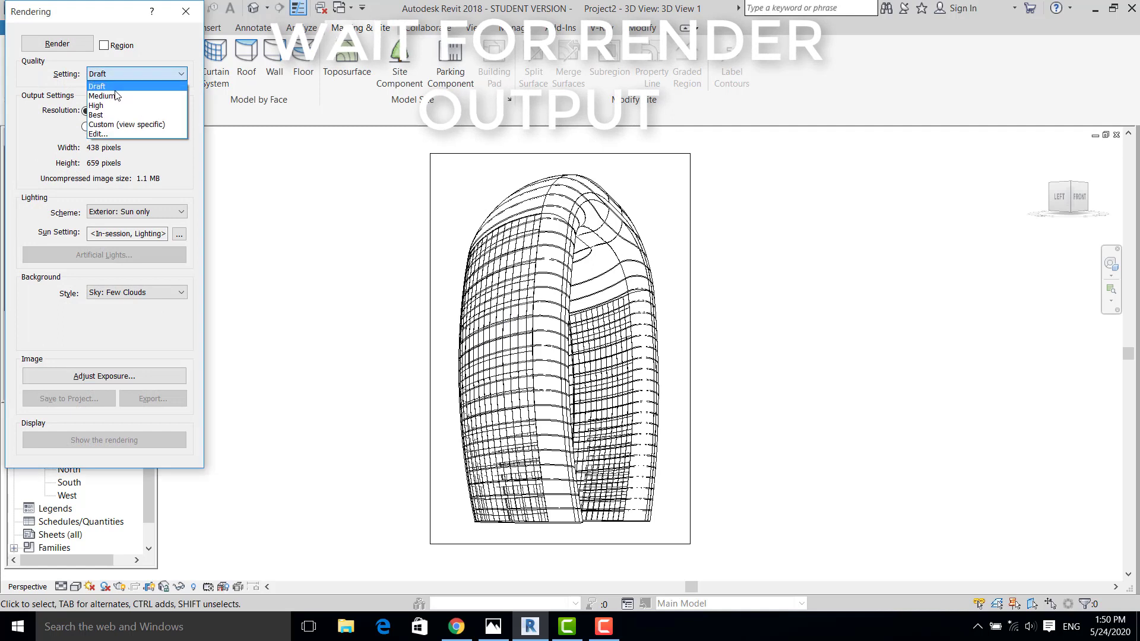
{"action": "left_click", "coordinate": [113, 105]}
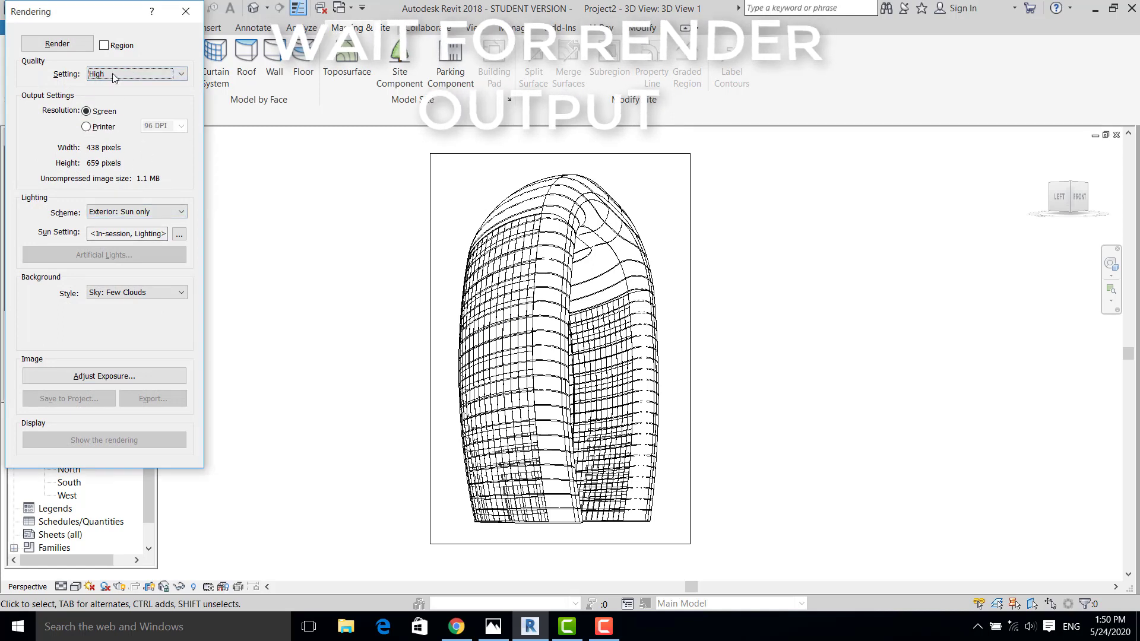
{"action": "left_click", "coordinate": [115, 293]}
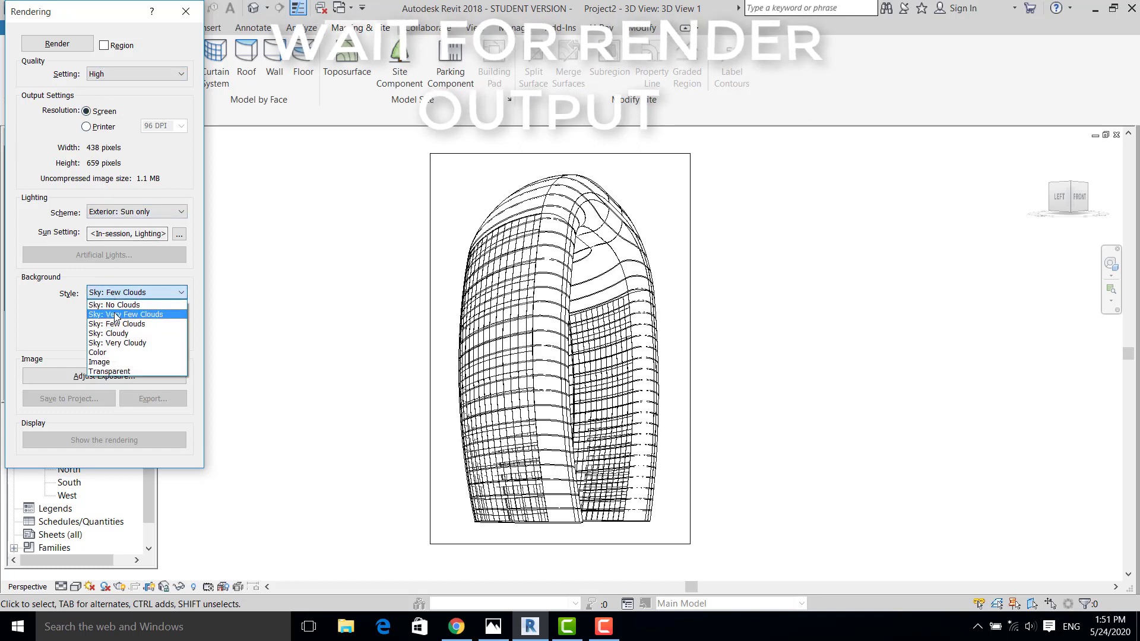
{"action": "left_click", "coordinate": [116, 314]}
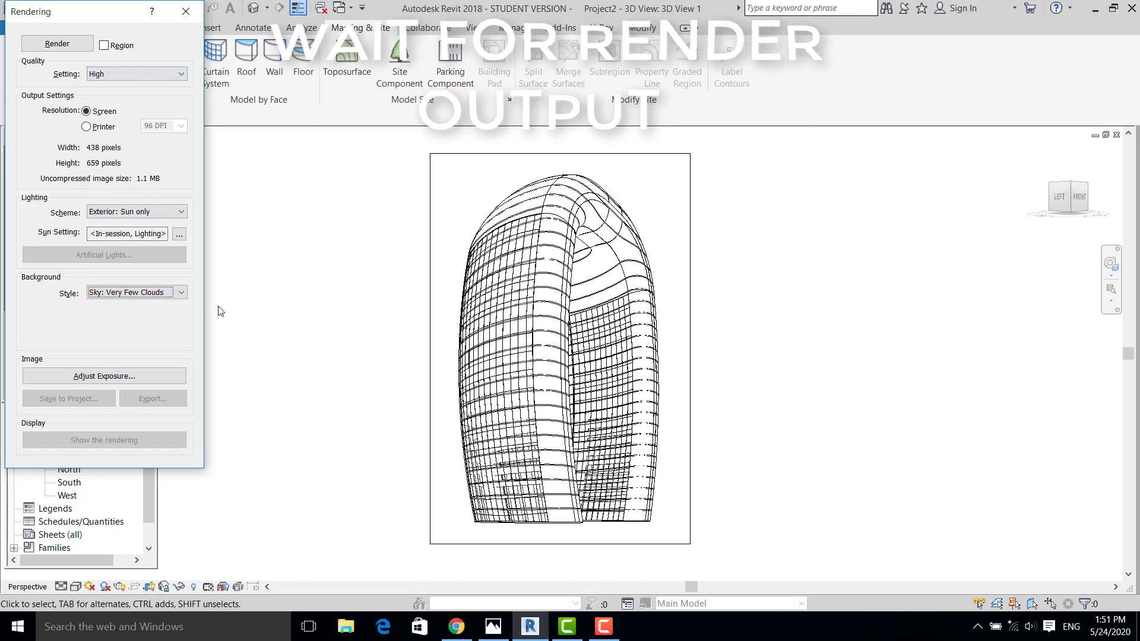
{"action": "left_click", "coordinate": [57, 43]}
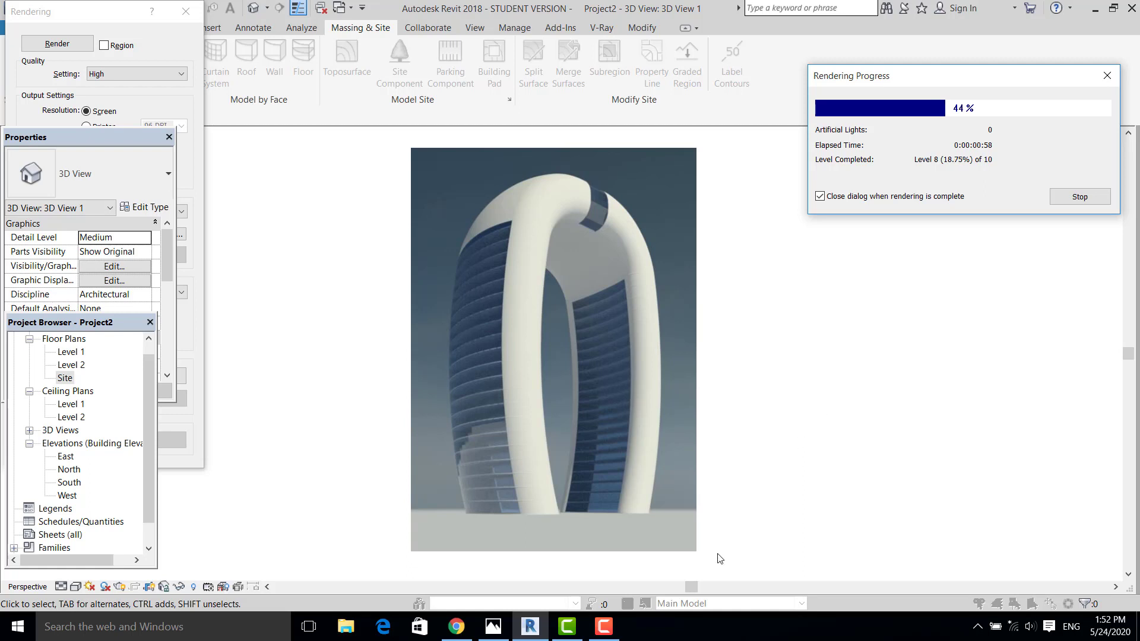
{"action": "mouse_move", "coordinate": [601, 628]}
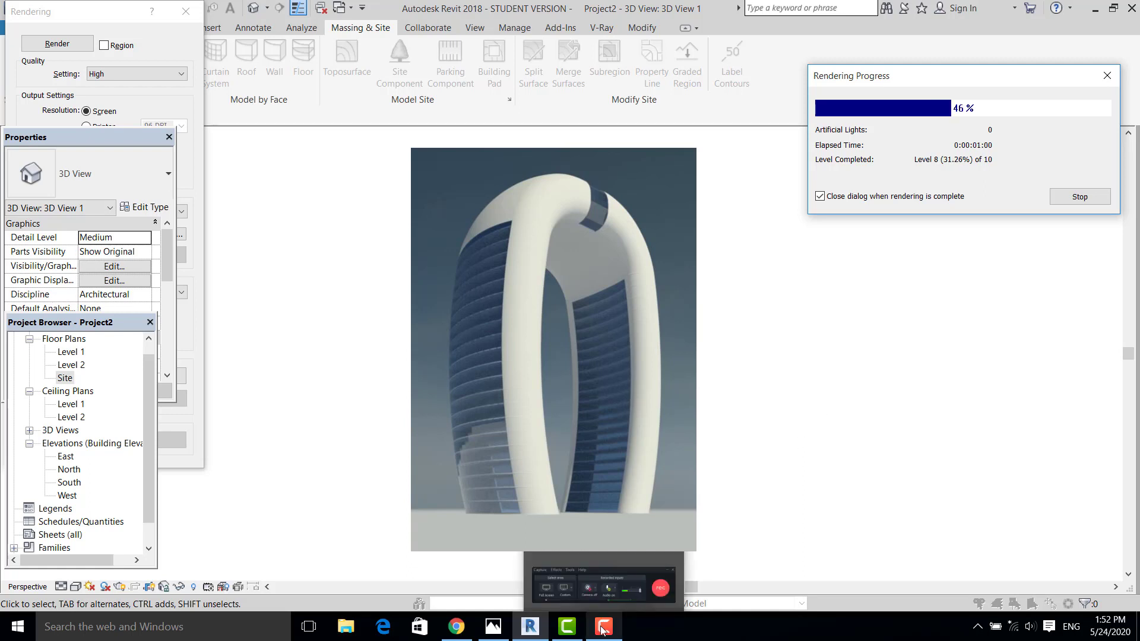
{"action": "left_click", "coordinate": [603, 628]}
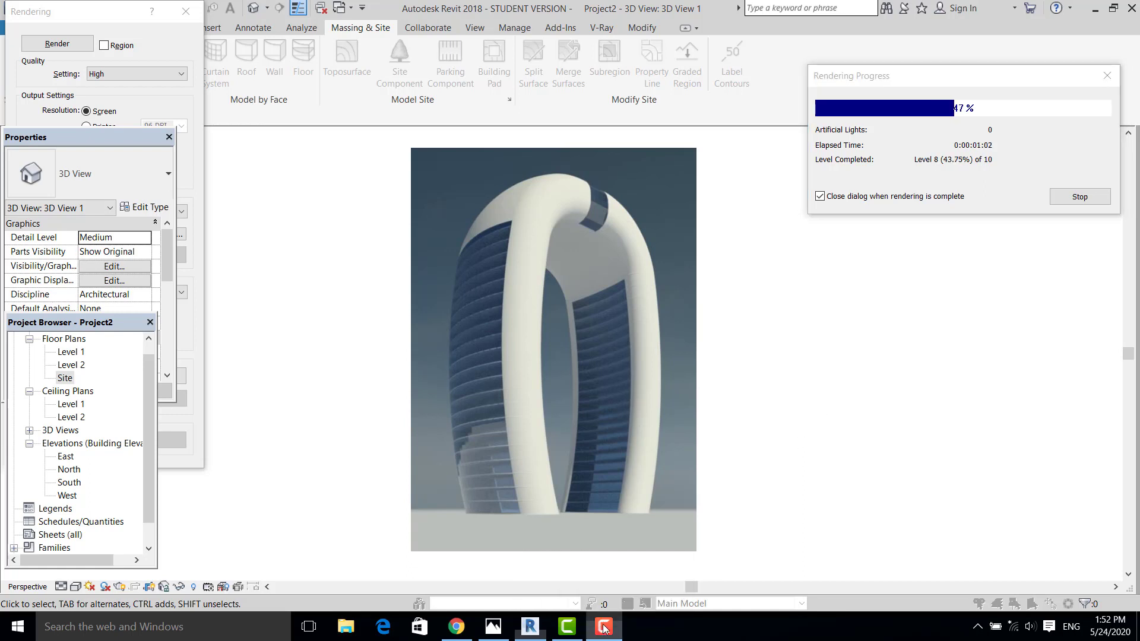